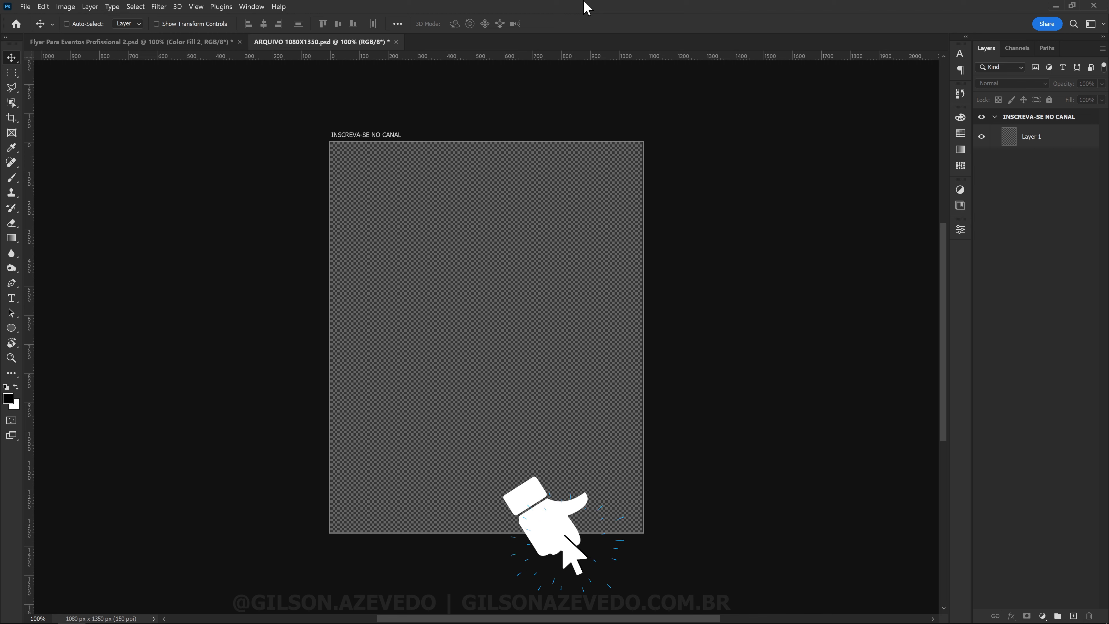
# Add a solid green Color Fill layer with hex 337125 behind the flyer.
pyautogui.click(103, 615)
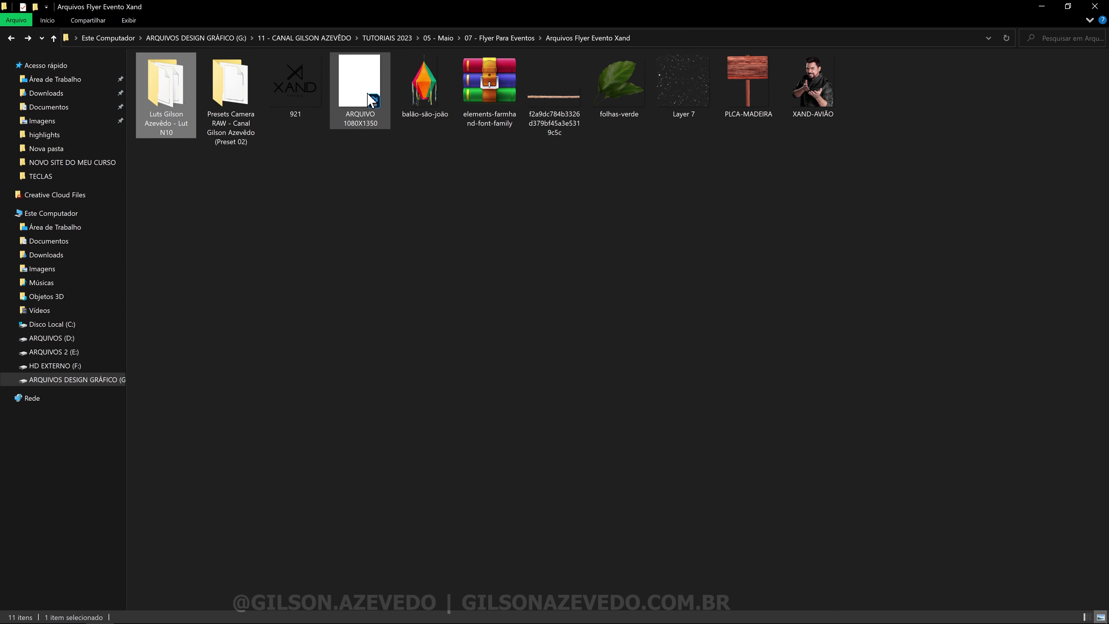
pyautogui.moveTo(360, 87)
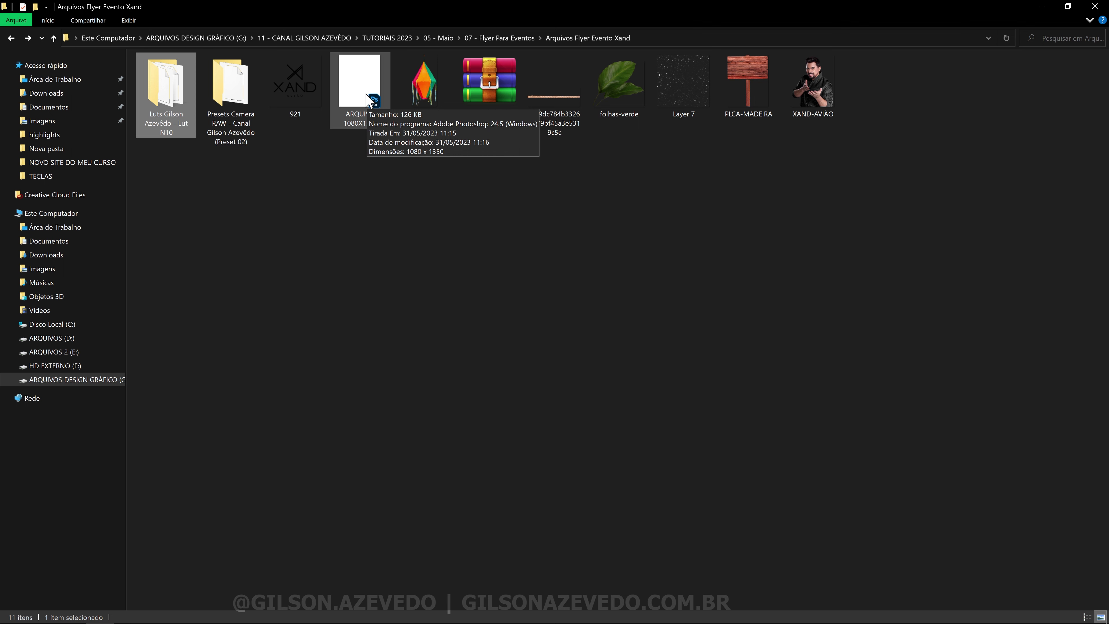
pyautogui.click(72, 612)
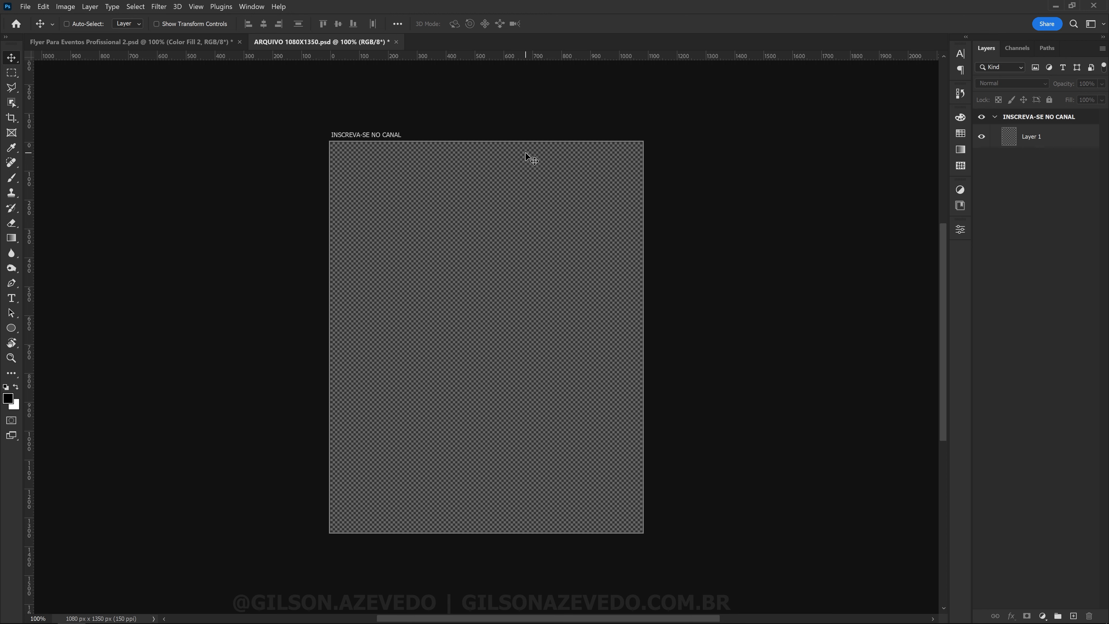
pyautogui.click(1043, 616)
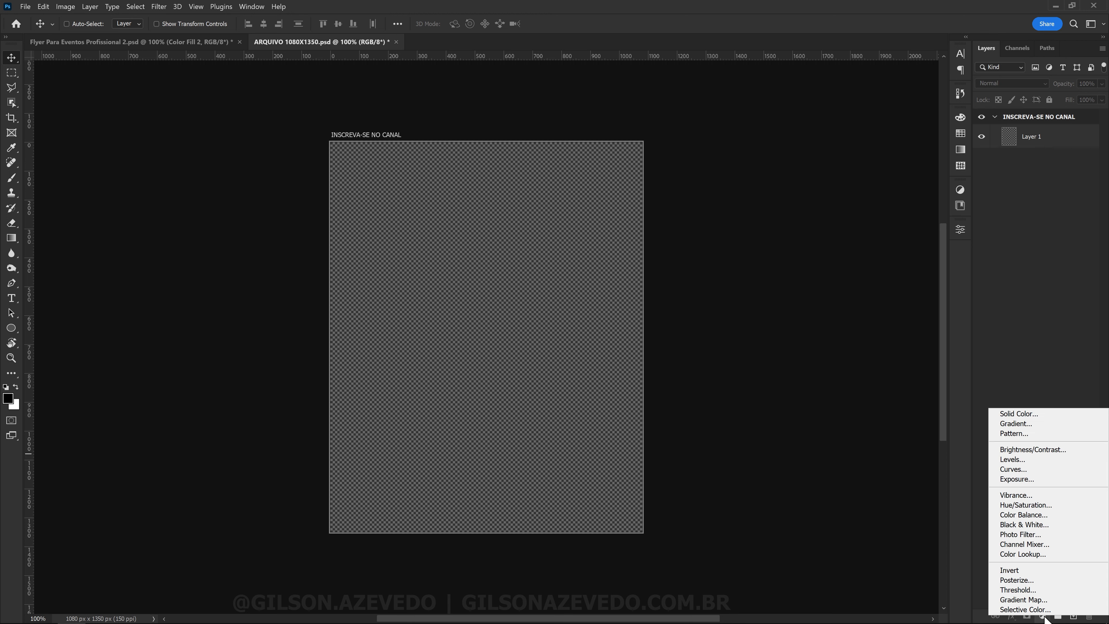
pyautogui.click(1020, 414)
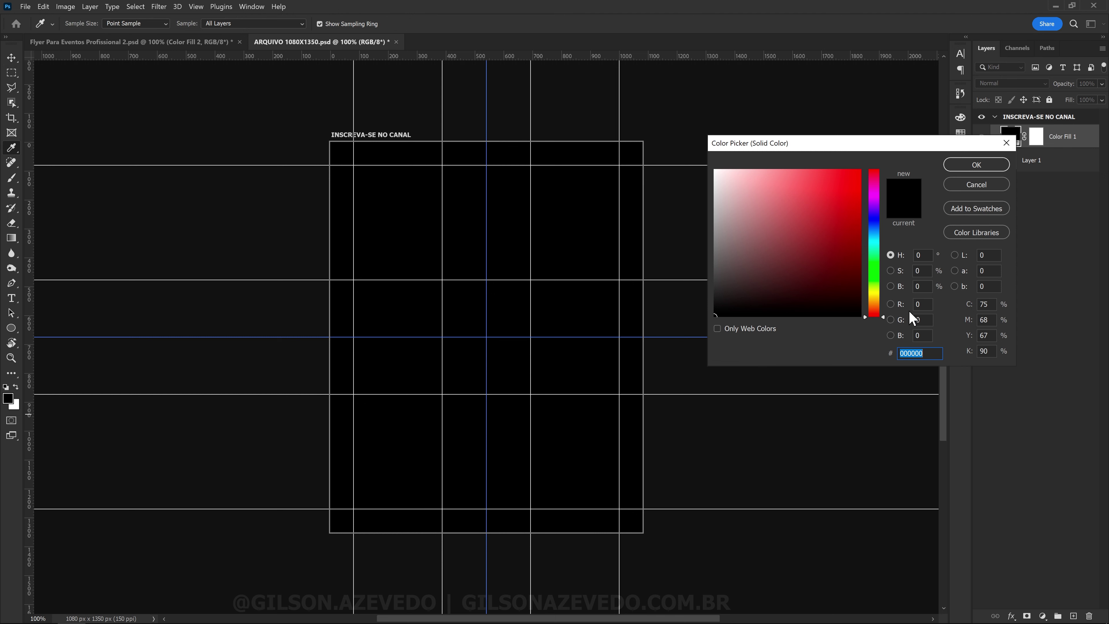
pyautogui.write('337125')
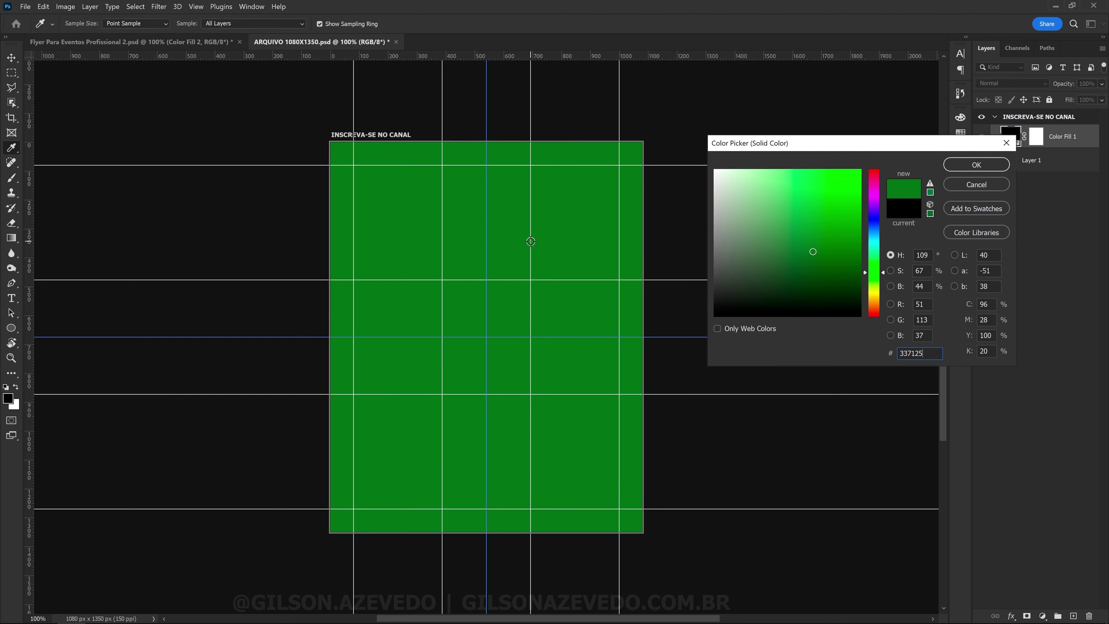
pyautogui.click(1003, 168)
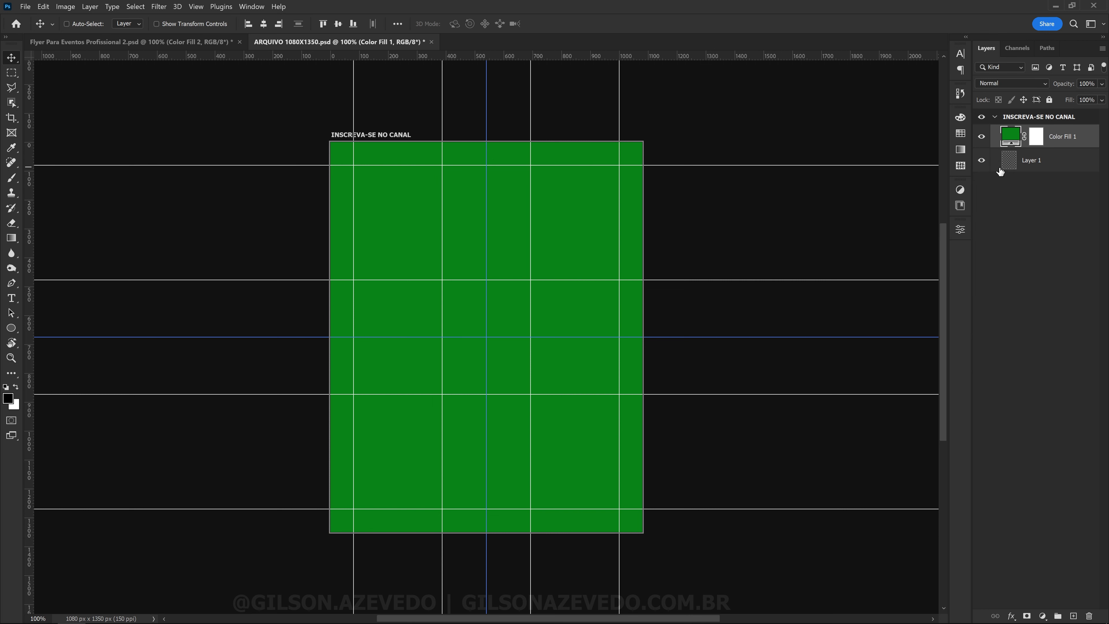
# Set the foreground painting colour to light orange ffc983.
pyautogui.click(9, 400)
pyautogui.click(875, 300)
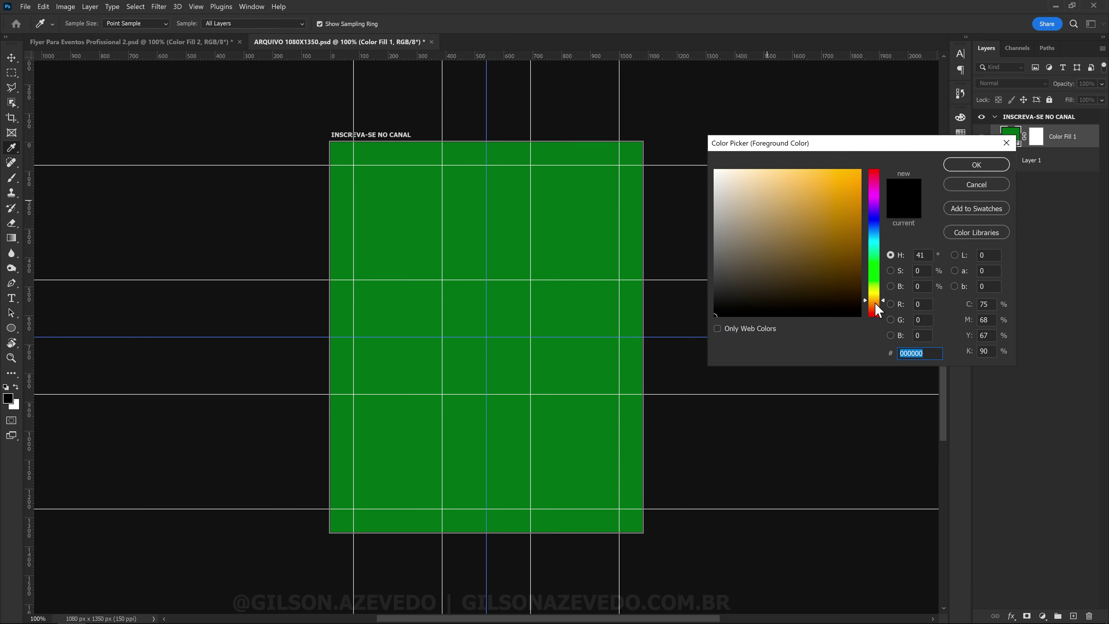
pyautogui.click(876, 304)
pyautogui.moveTo(791, 178); pyautogui.dragTo(786, 170)
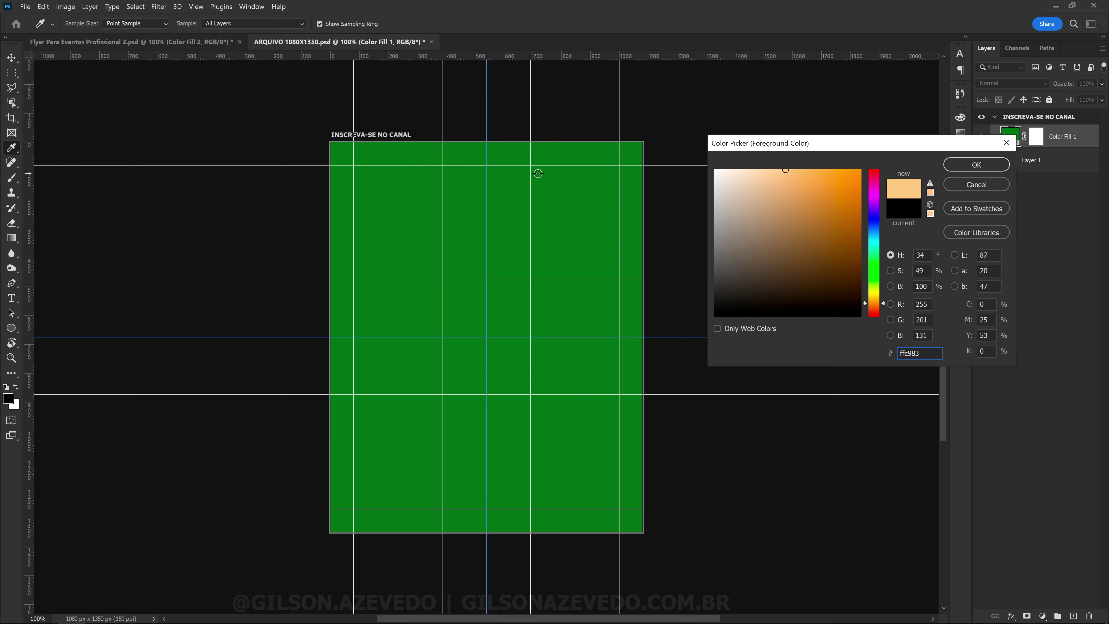
pyautogui.click(977, 168)
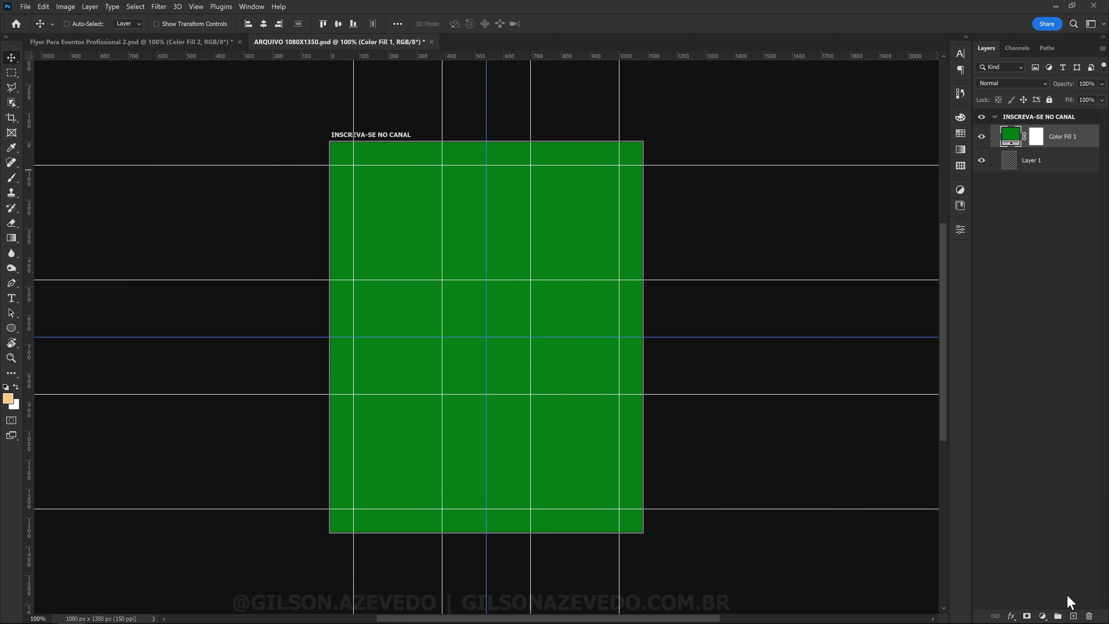
# On a new layer, paint one soft light-orange dot at canvas centre with a 100%-opacity brush.
pyautogui.click(1073, 616)
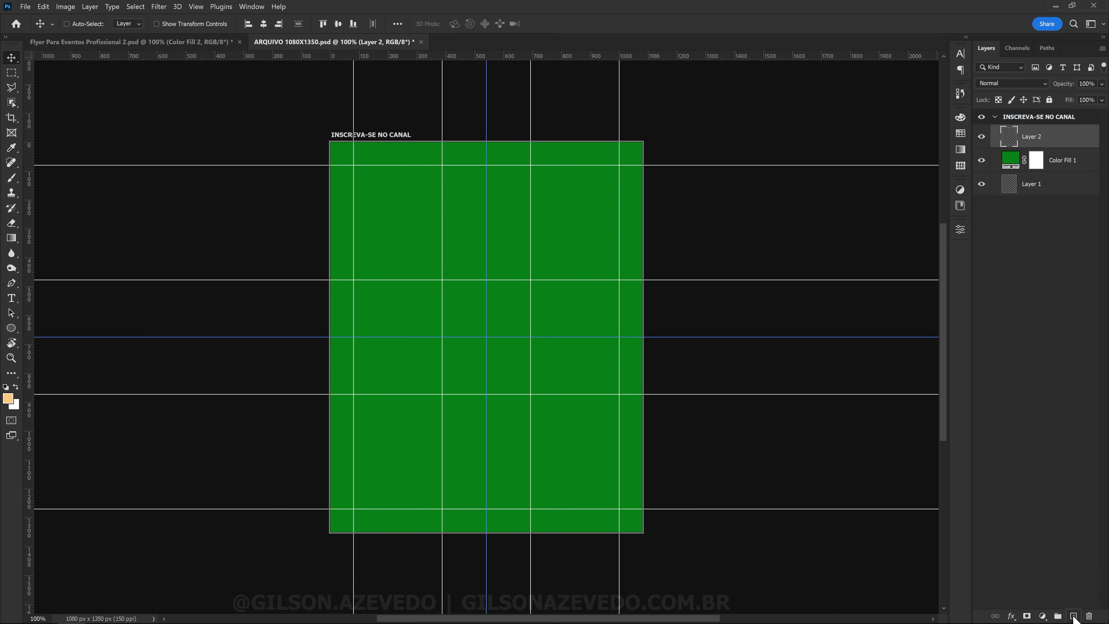
pyautogui.click(13, 180)
pyautogui.rightClick(476, 211)
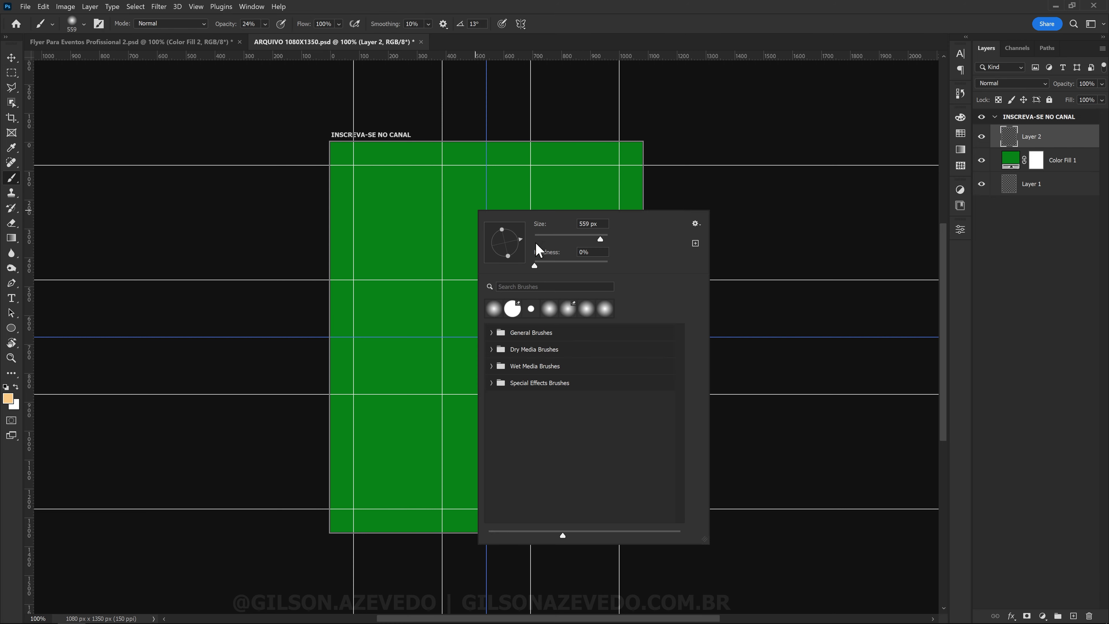
pyautogui.moveTo(531, 268)
pyautogui.mouseDown()
pyautogui.moveTo(586, 273)
pyautogui.moveTo(515, 275)
pyautogui.mouseUp()
pyautogui.click(265, 24)
pyautogui.moveTo(275, 42); pyautogui.dragTo(323, 41)
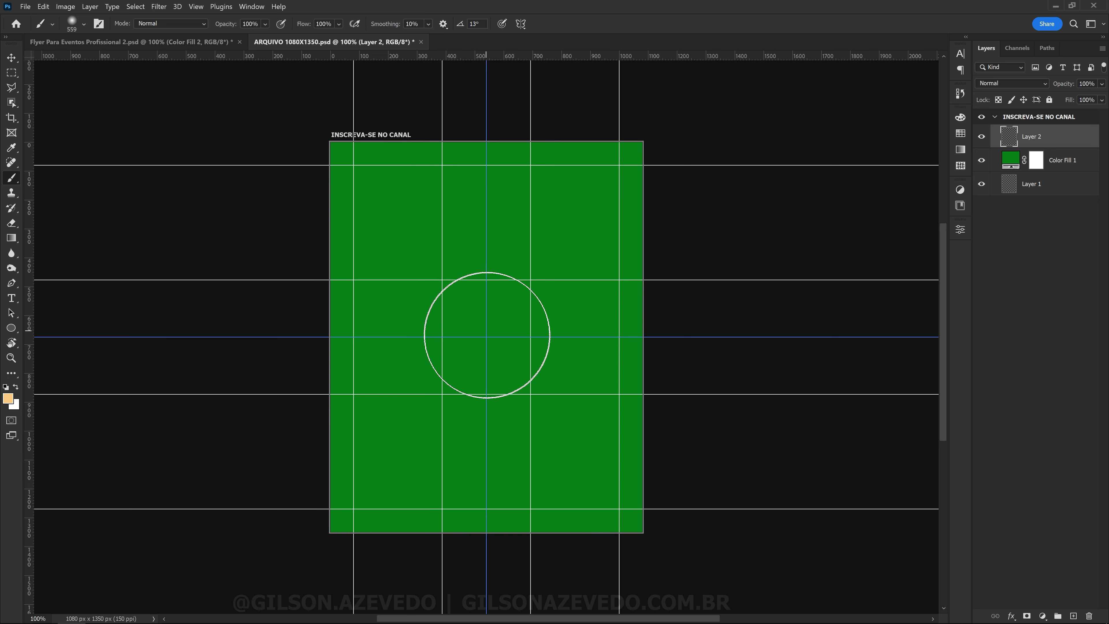
pyautogui.click(476, 333)
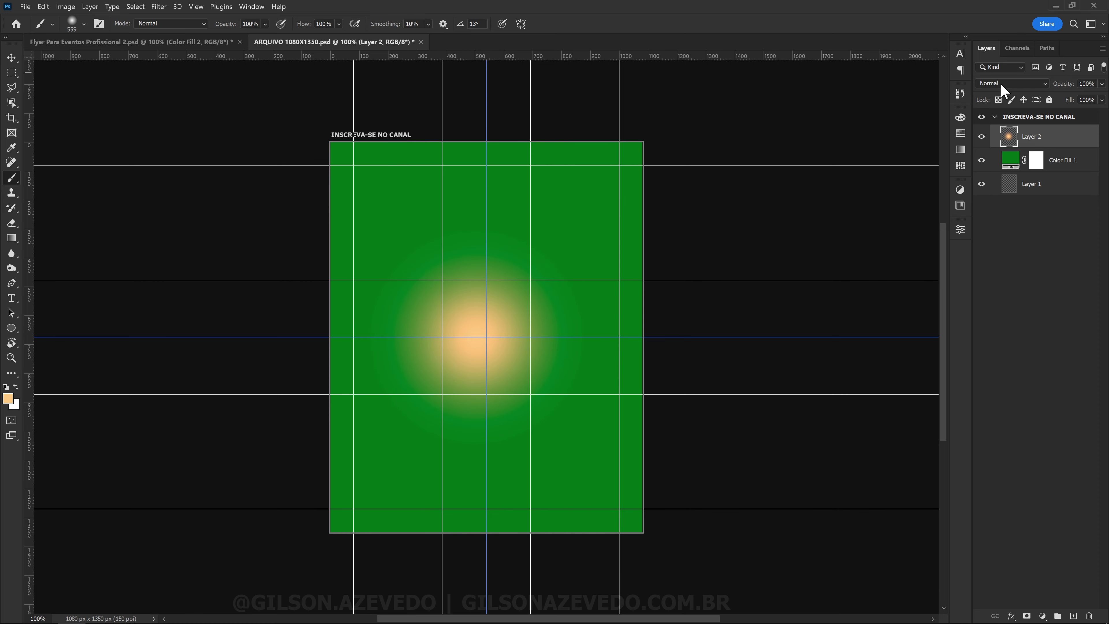
# Set the glow layer to Screen and enlarge it to about 151%, nudged slightly right.
pyautogui.click(1012, 83)
pyautogui.click(991, 181)
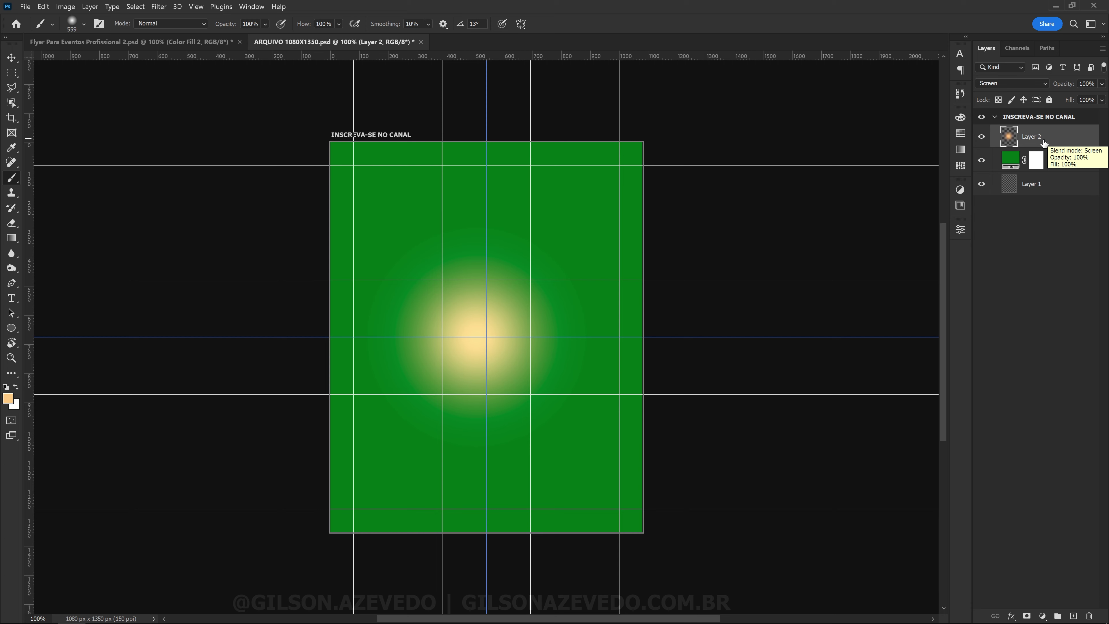
pyautogui.hotkey('ctrl', 't')
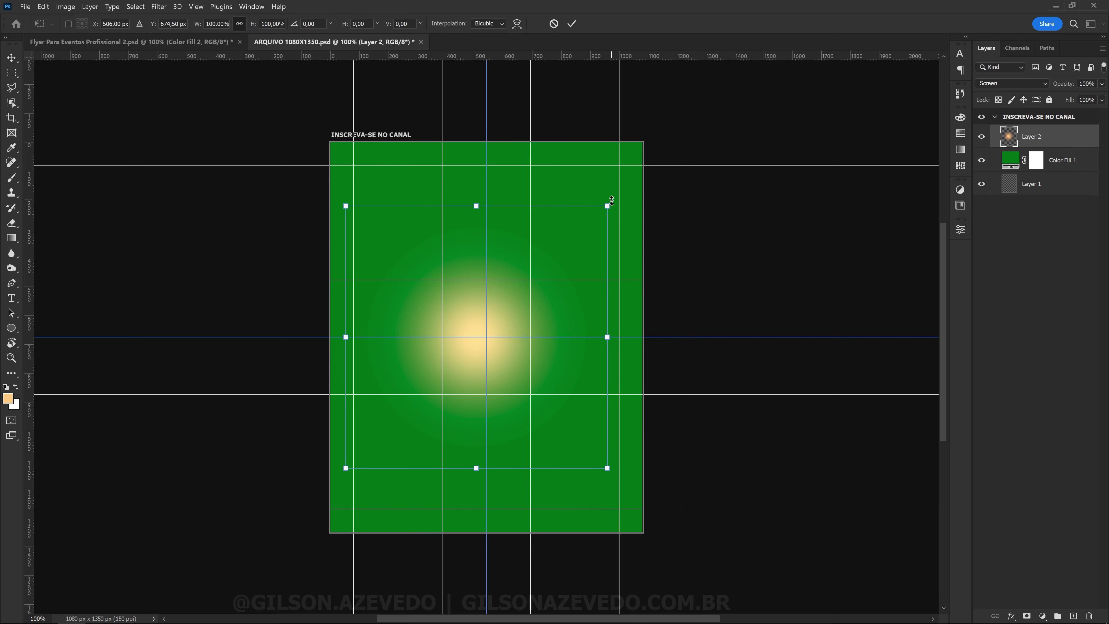
pyautogui.moveTo(607, 205); pyautogui.dragTo(675, 138)
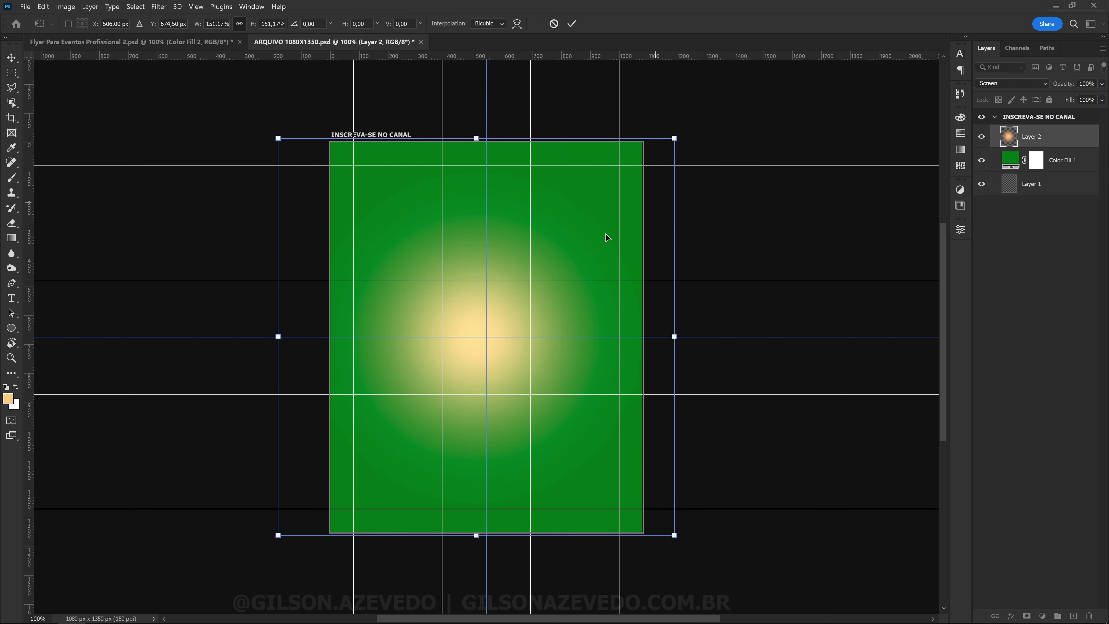
pyautogui.moveTo(571, 299); pyautogui.dragTo(580, 314)
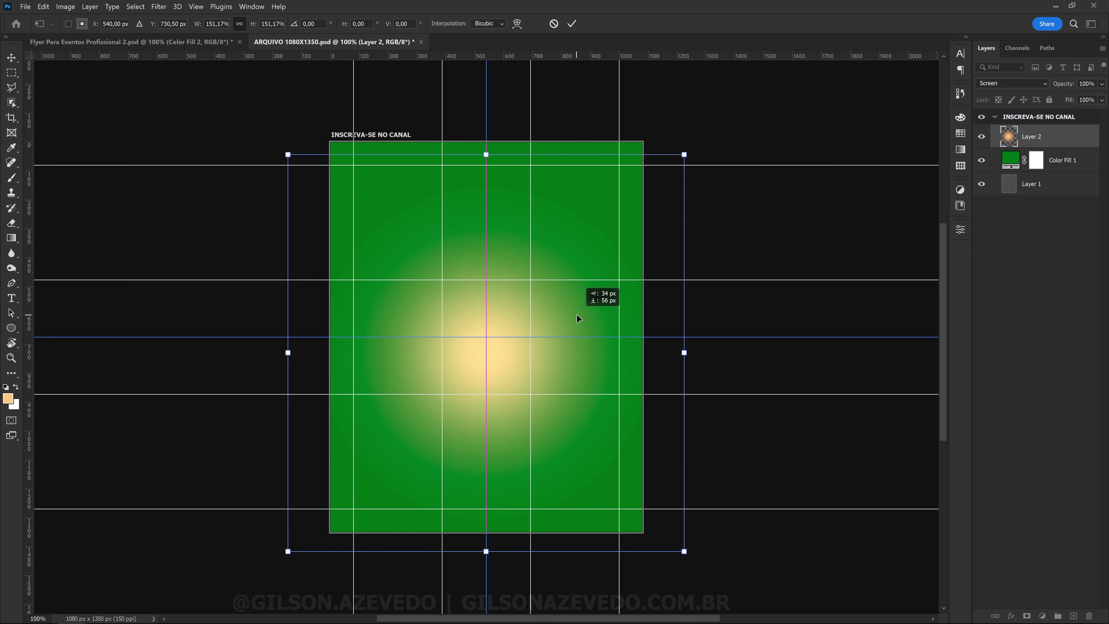
pyautogui.press('Return')
pyautogui.press('b')
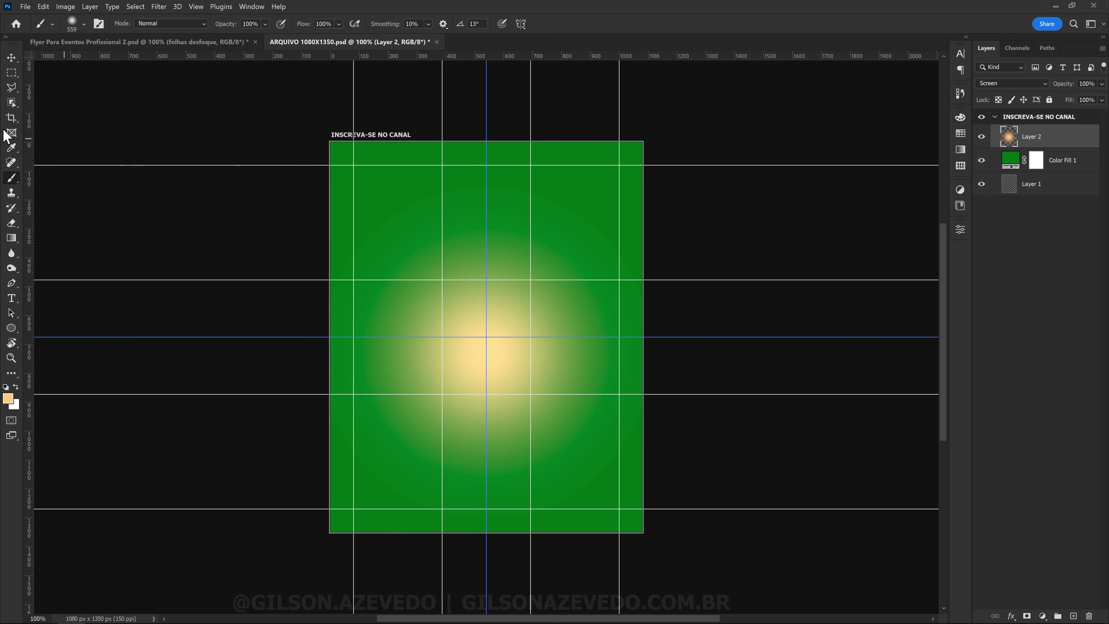
# Place folhas-verde at 53%, rotated upright, in the bottom-left corner.
pyautogui.click(12, 57)
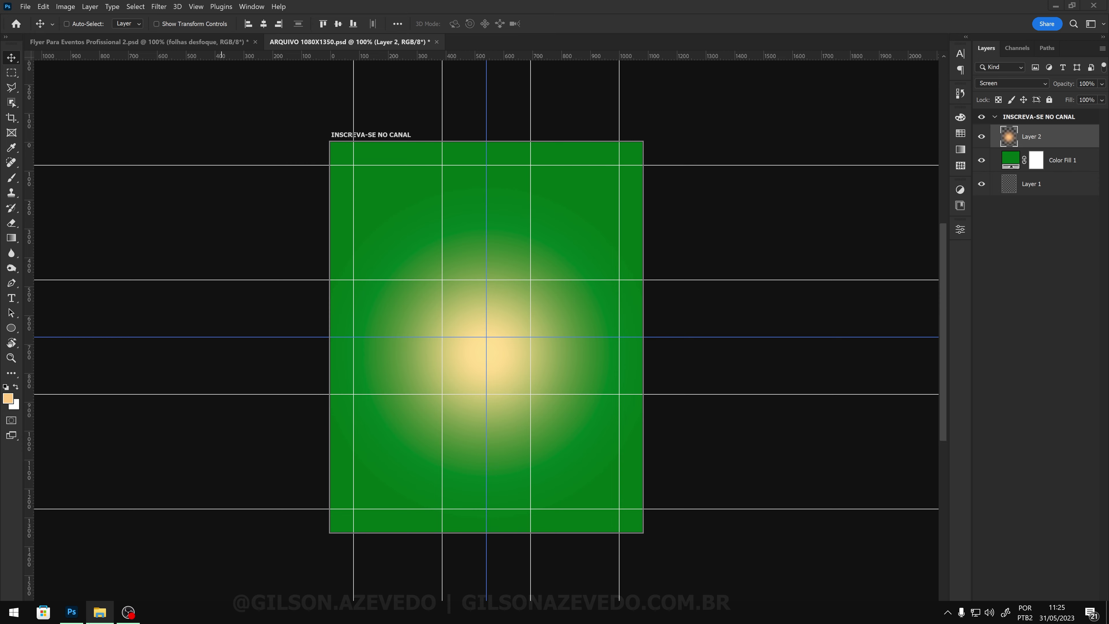
pyautogui.click(100, 613)
pyautogui.click(614, 89)
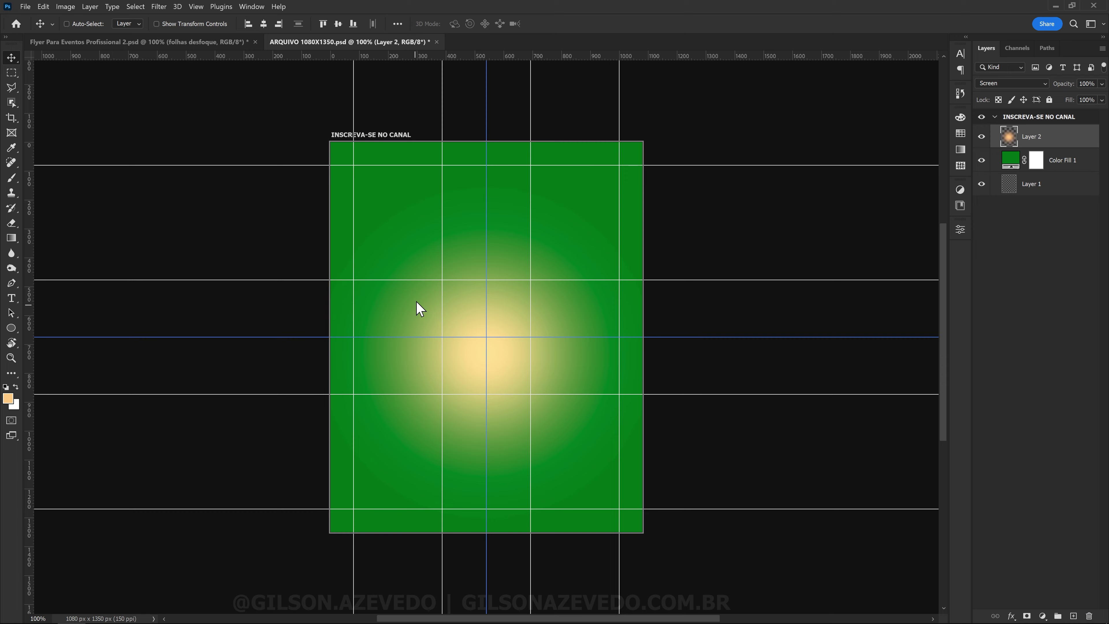
pyautogui.moveTo(616, 89); pyautogui.dragTo(417, 300)
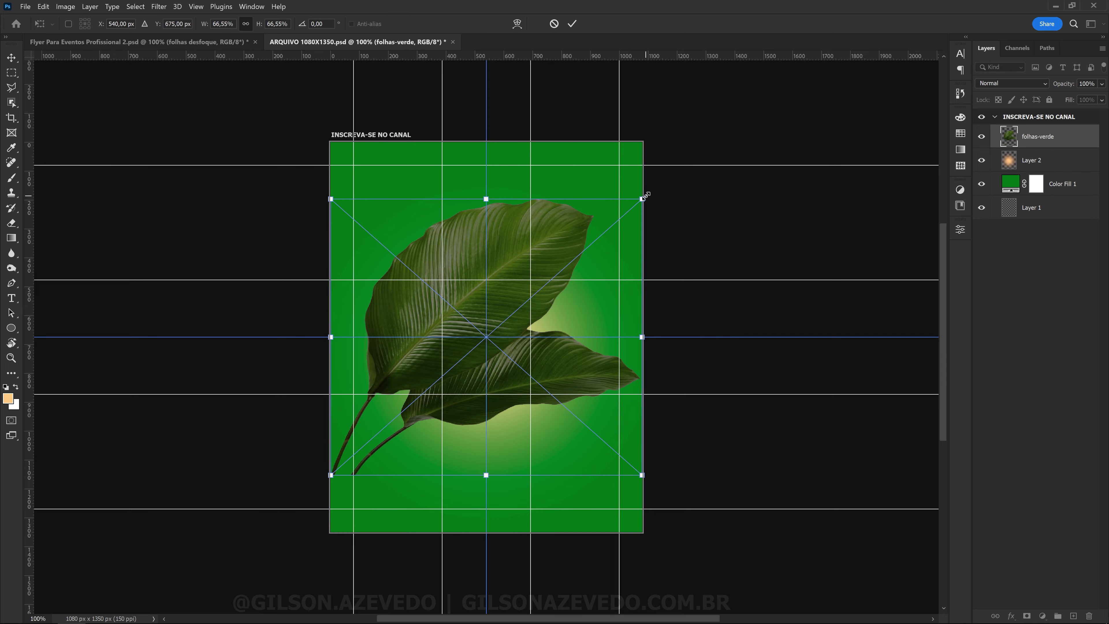
pyautogui.moveTo(642, 198)
pyautogui.mouseDown()
pyautogui.moveTo(580, 255)
pyautogui.moveTo(367, 230)
pyautogui.mouseUp()
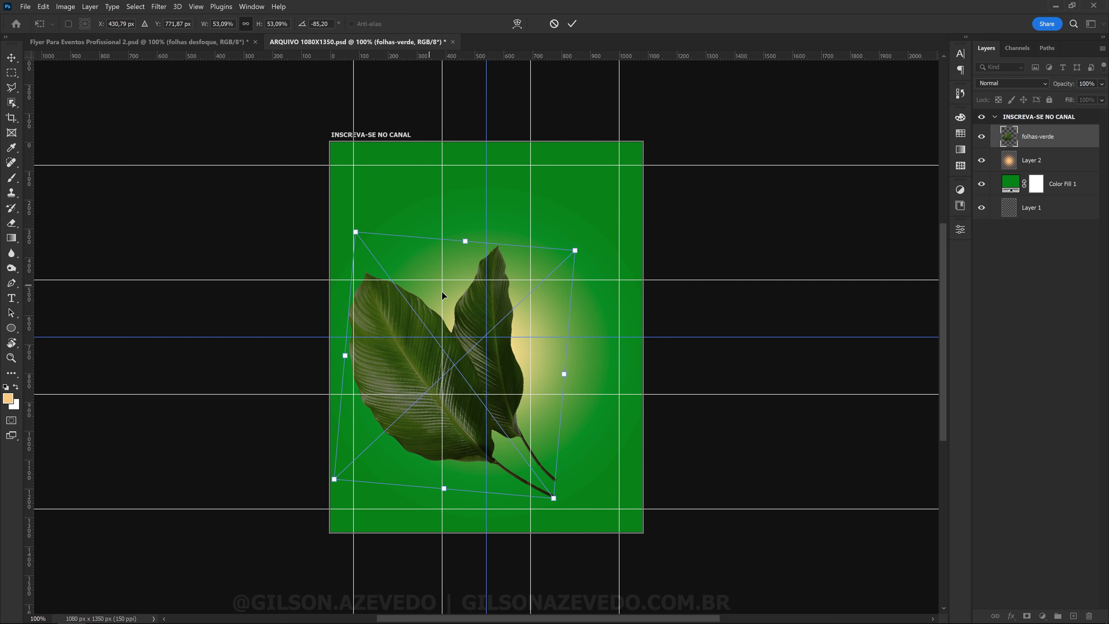
pyautogui.press('Return')
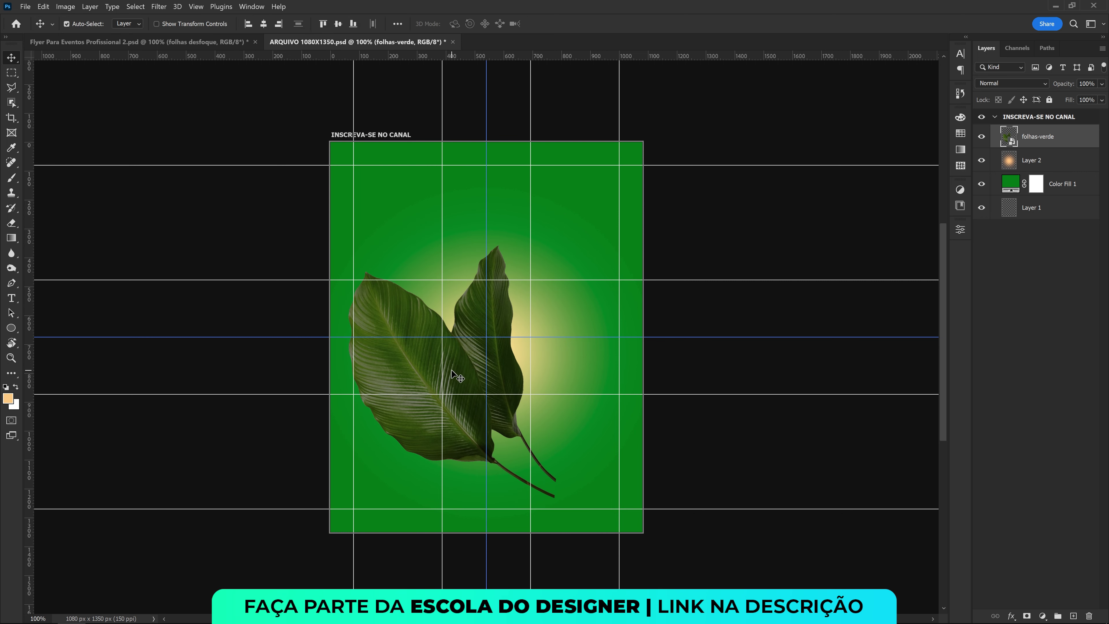
pyautogui.hotkey('ctrl', 't')
pyautogui.moveTo(582, 236); pyautogui.dragTo(567, 241)
pyautogui.moveTo(498, 375)
pyautogui.mouseDown()
pyautogui.moveTo(458, 435)
pyautogui.moveTo(414, 458)
pyautogui.mouseUp()
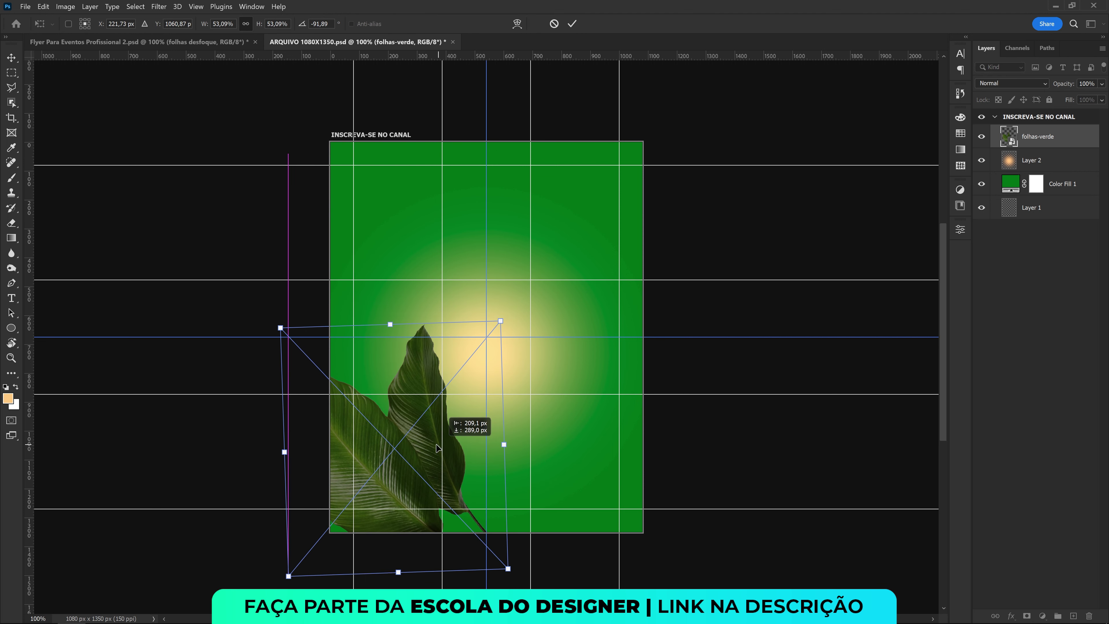
pyautogui.press('Return')
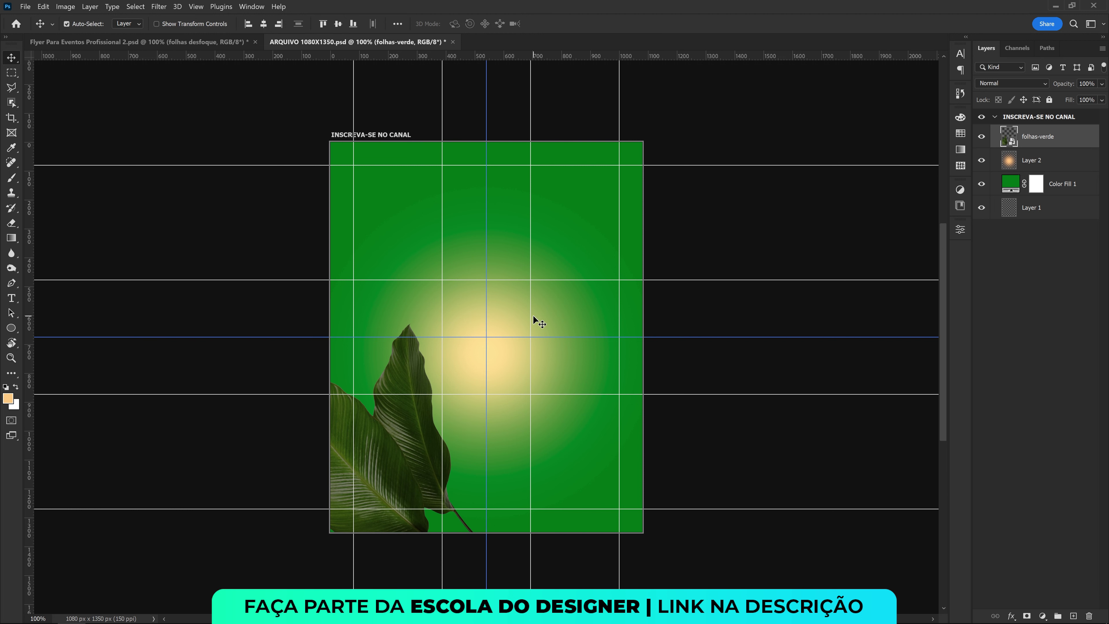
# Duplicate the leaves, flip the copy horizontally and move it to the bottom-right corner.
pyautogui.hotkey('ctrl', 'j')
pyautogui.hotkey('ctrl', 't')
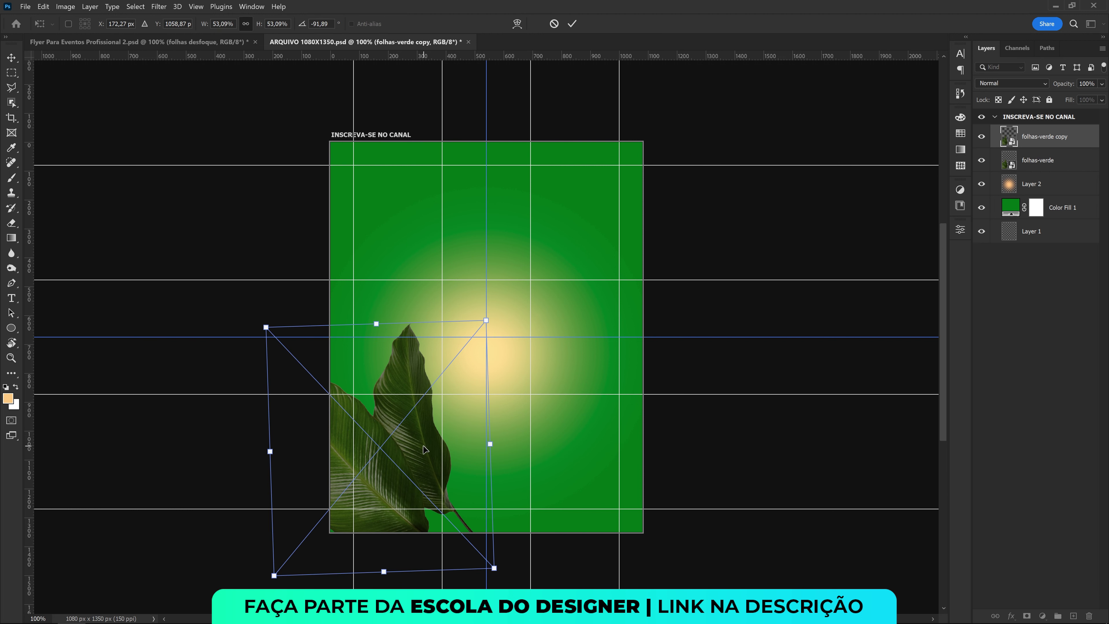
pyautogui.rightClick(403, 430)
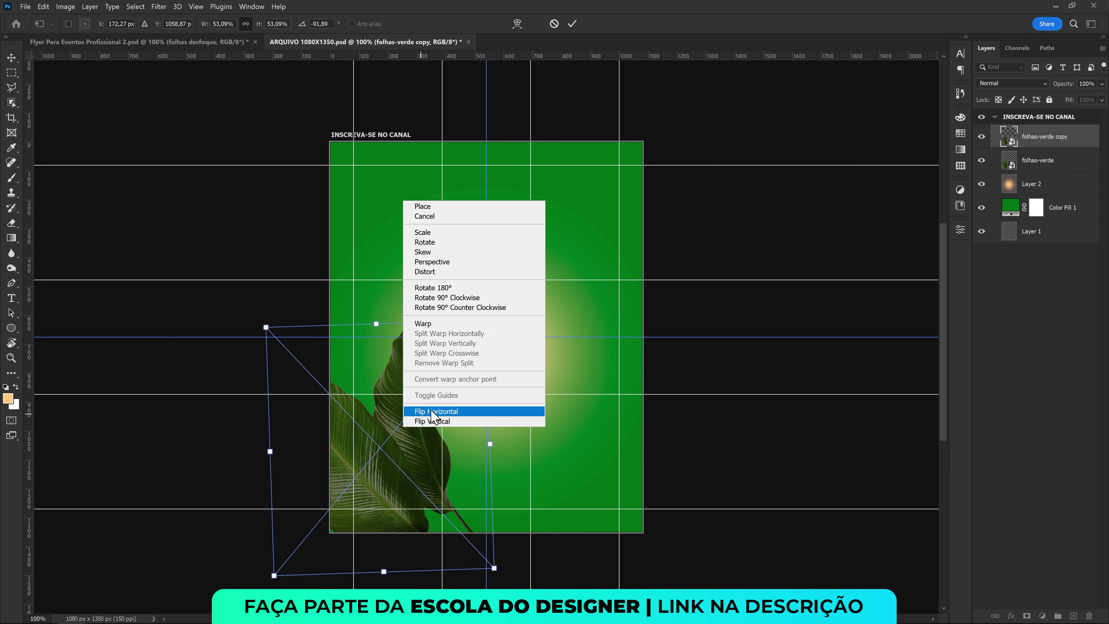
pyautogui.click(442, 413)
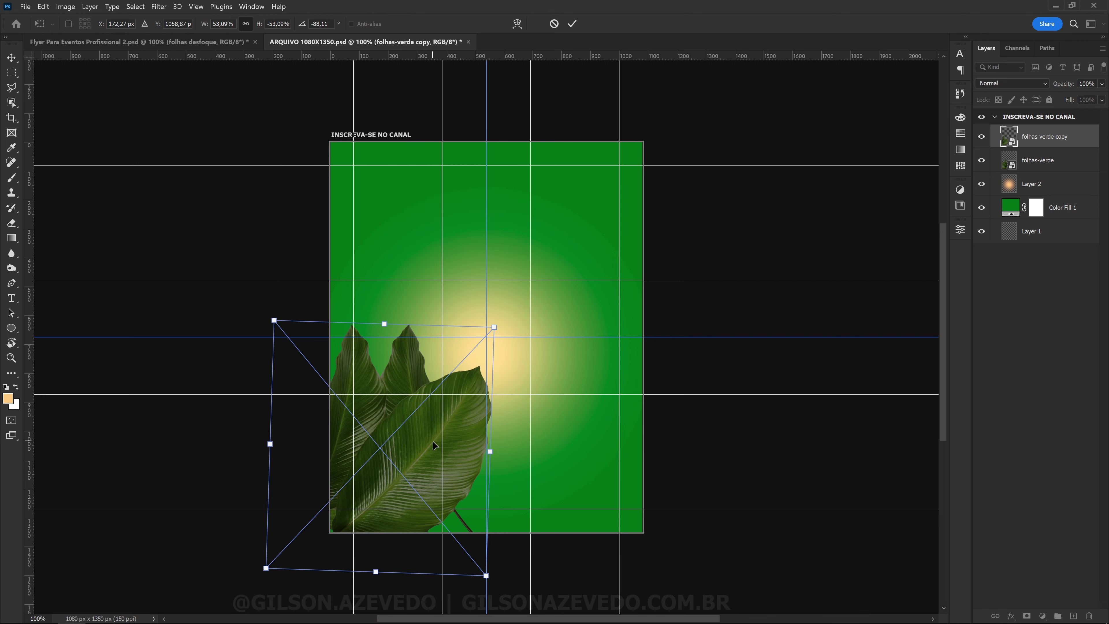
pyautogui.moveTo(412, 446); pyautogui.dragTo(619, 455)
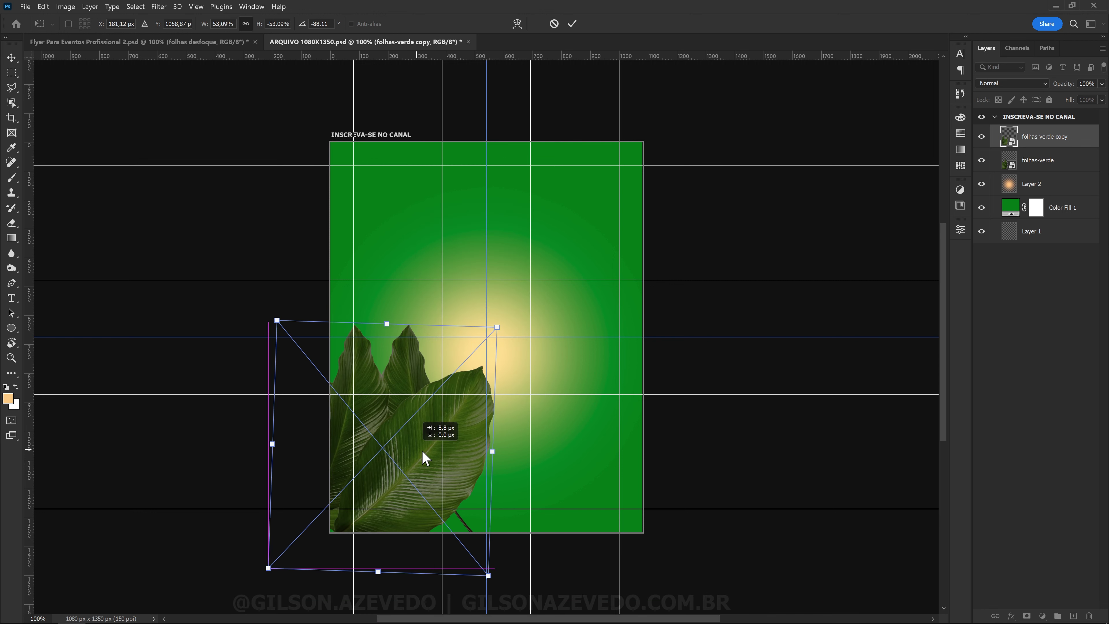
pyautogui.press('Return')
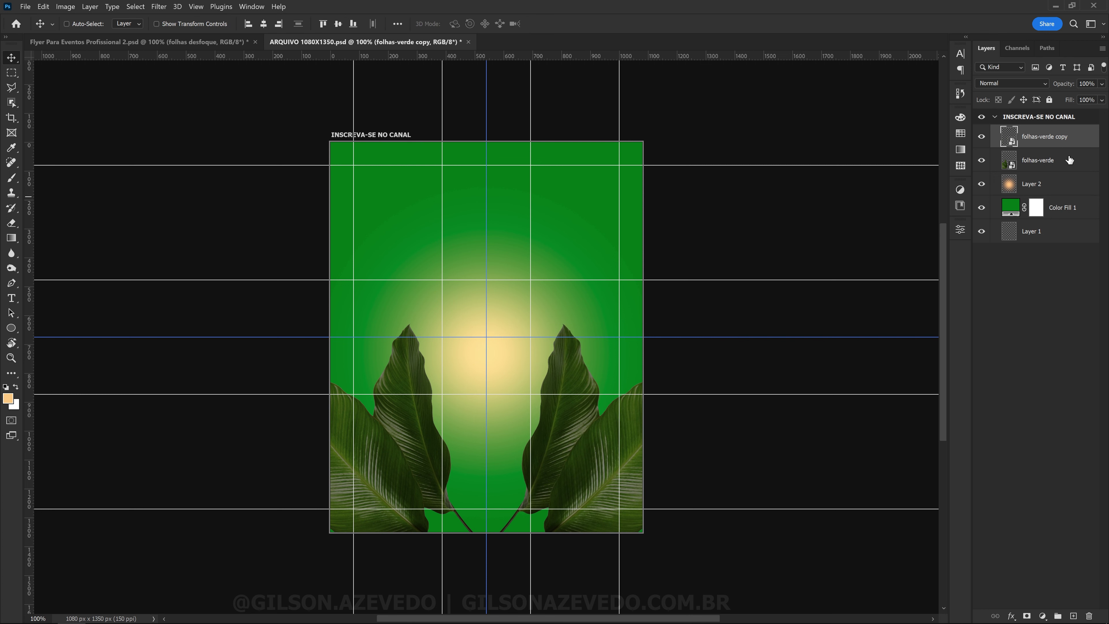
# Group both folhas-verde layers into a new group named folhas with Normal mode.
pyautogui.keyDown('shift'); pyautogui.click(1070, 170); pyautogui.keyUp('shift')
pyautogui.rightClick(1080, 157)
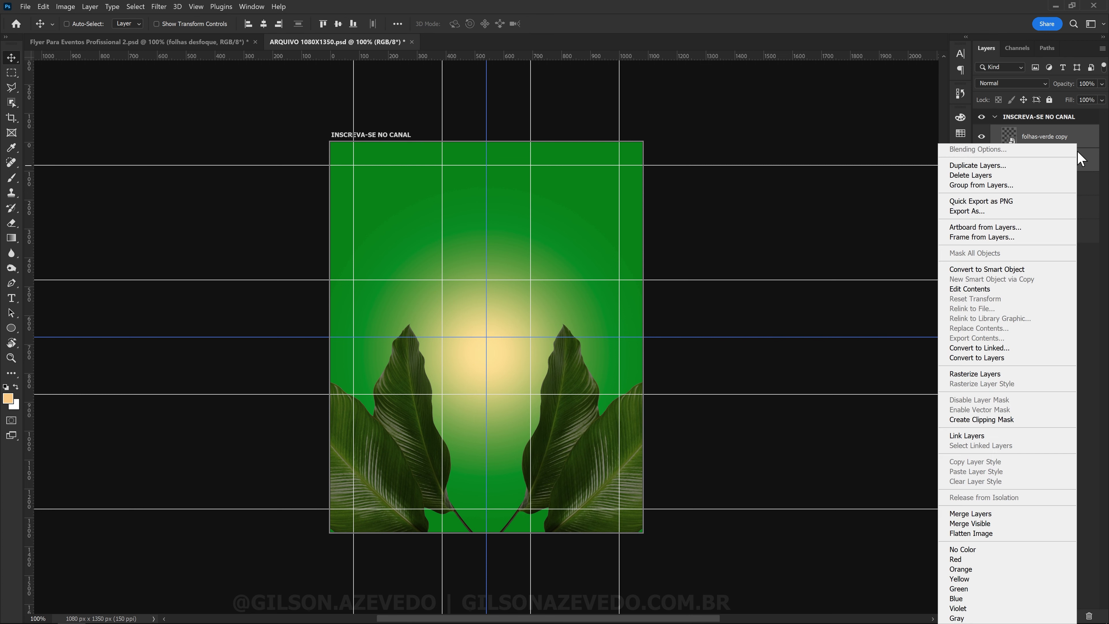
pyautogui.click(1001, 185)
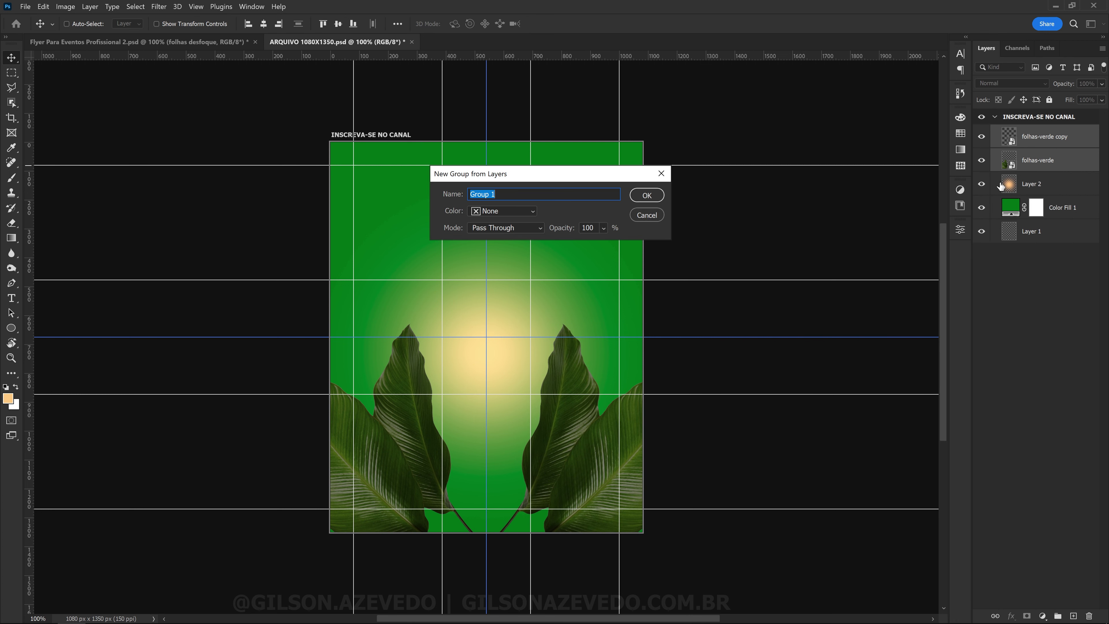
pyautogui.write('folha')
pyautogui.write('s')
pyautogui.click(506, 230)
pyautogui.click(487, 256)
pyautogui.click(649, 195)
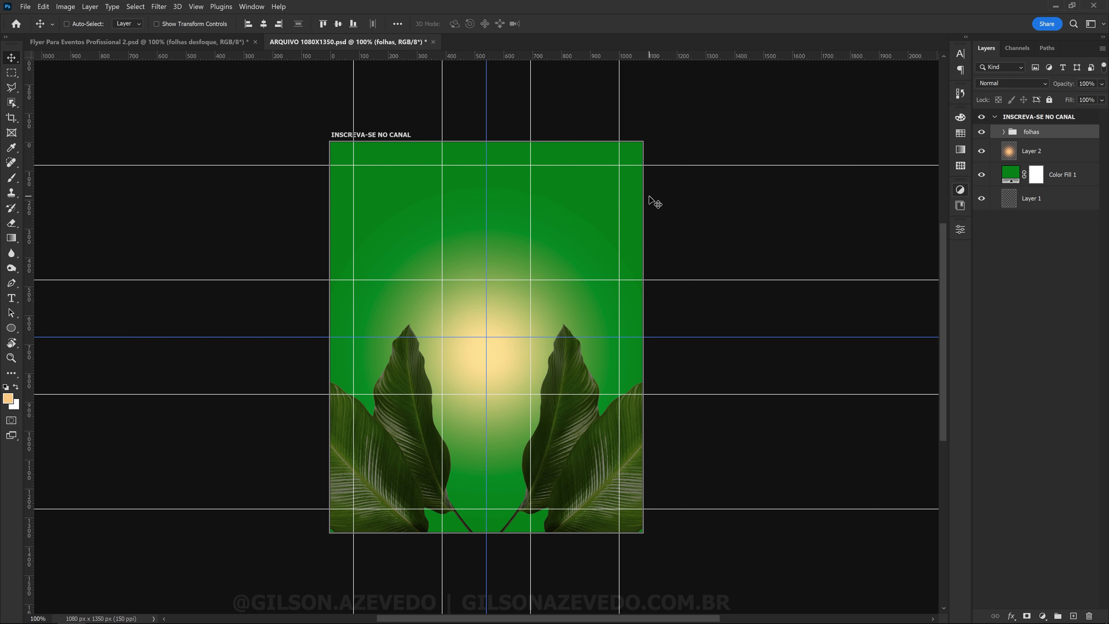
# Keep the folhas group at Normal, expand it and select the folhas-verde copy layer.
pyautogui.click(1015, 83)
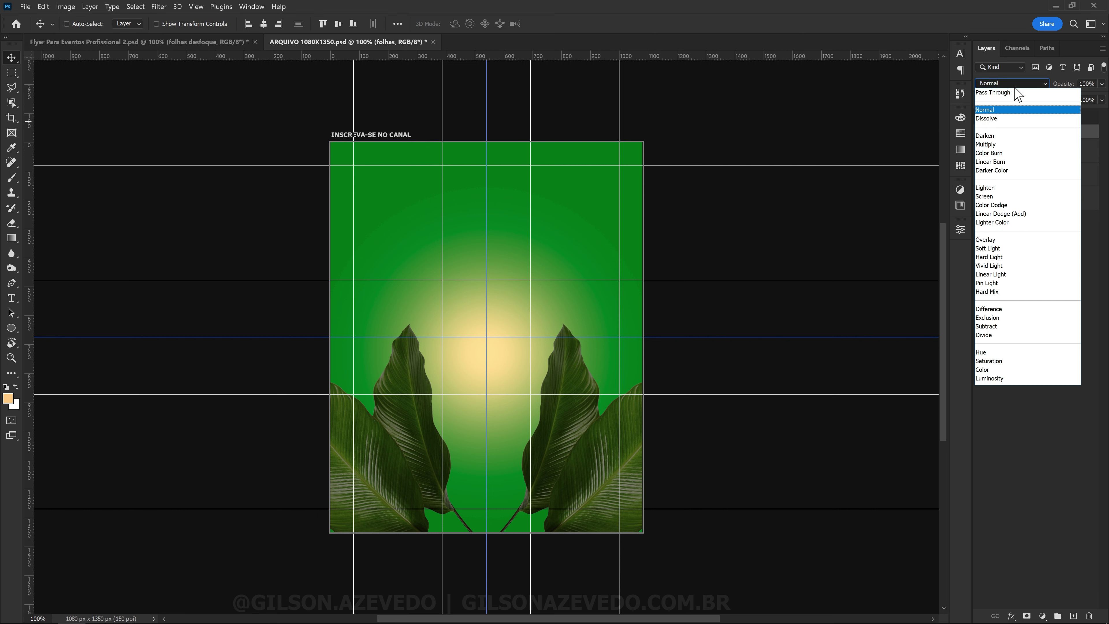
pyautogui.click(1001, 113)
pyautogui.click(1004, 132)
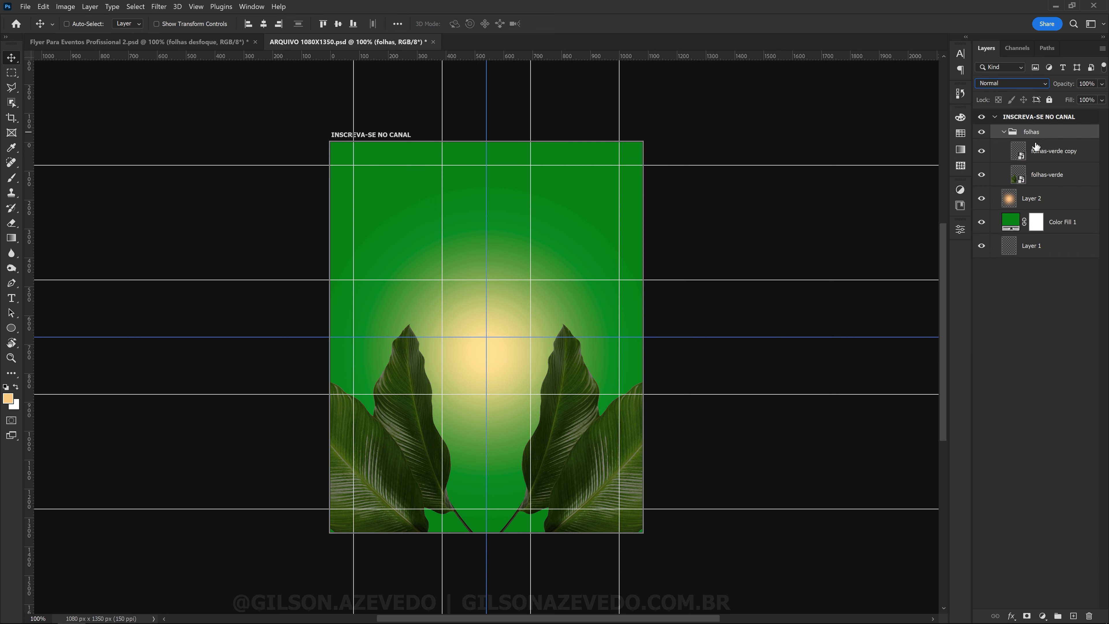
pyautogui.click(1046, 150)
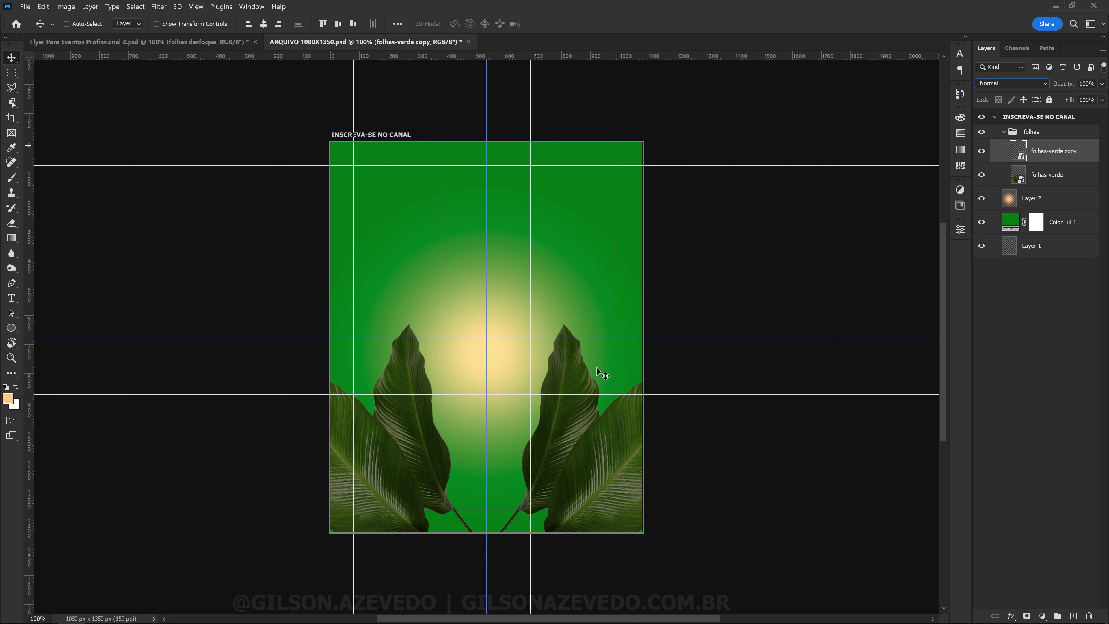
pyautogui.click(1042, 616)
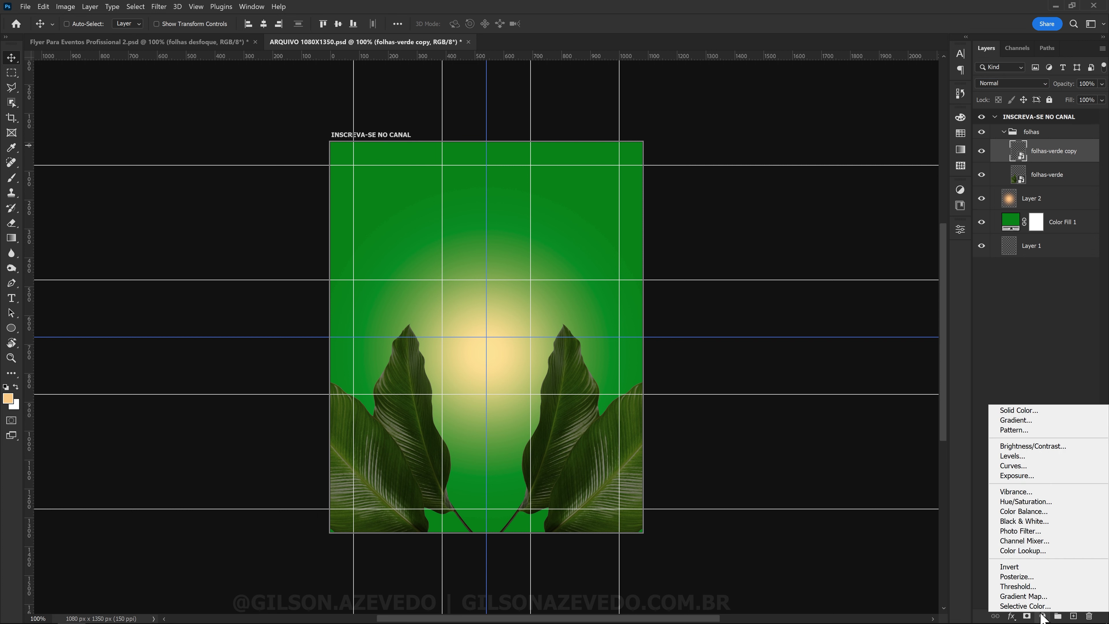
# Add a colorized Hue/Saturation adjustment tinting the leaves dark teal (hue 195, saturation 25).
pyautogui.click(1024, 508)
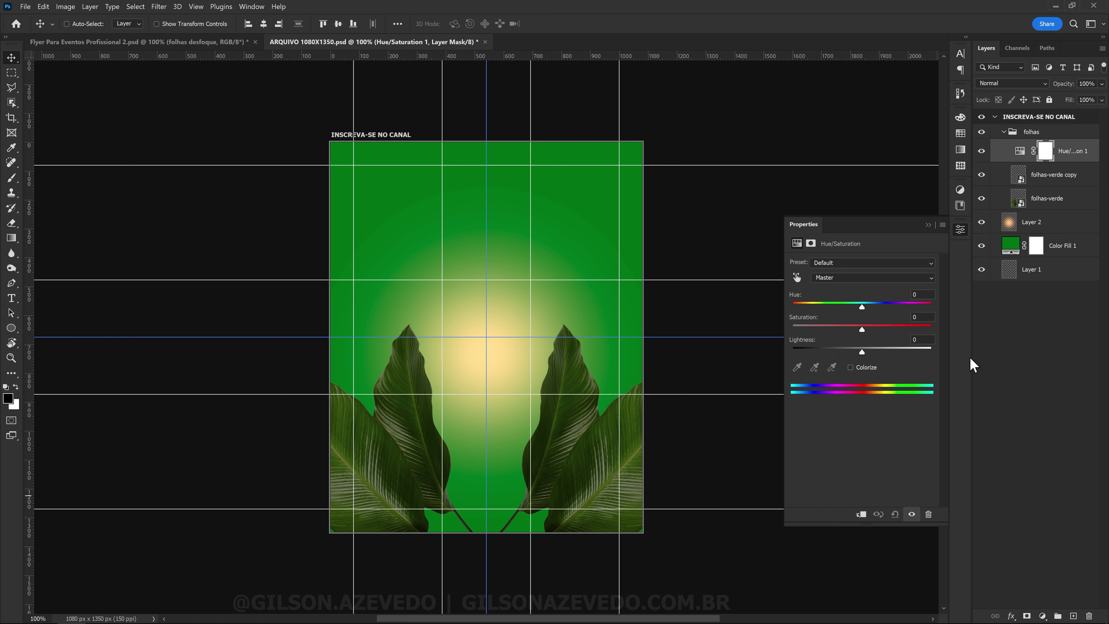
pyautogui.click(852, 368)
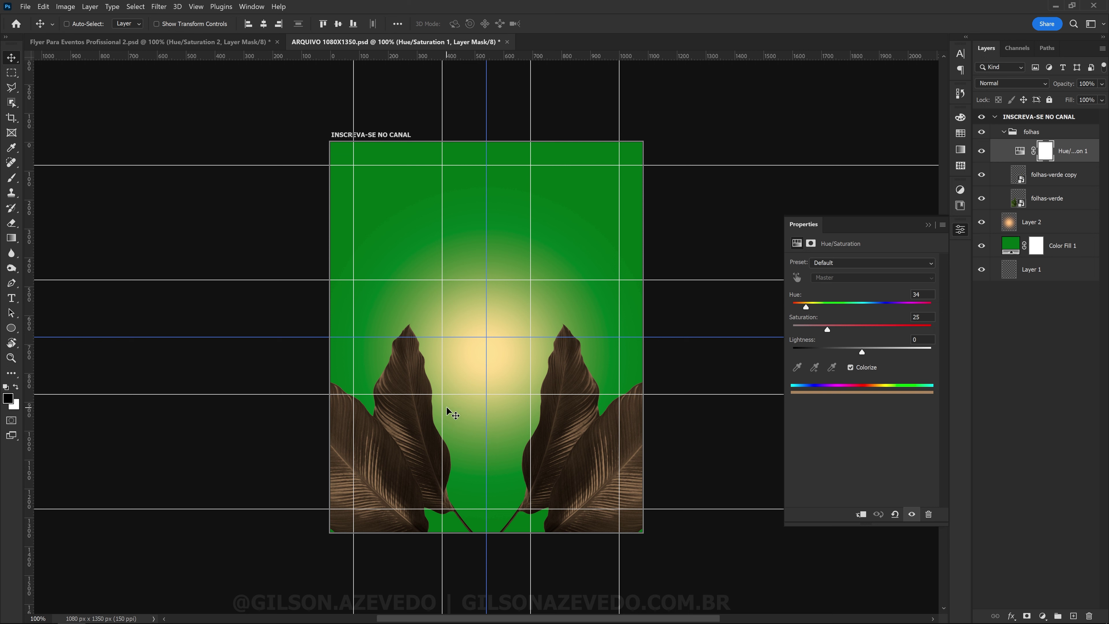
pyautogui.click(875, 302)
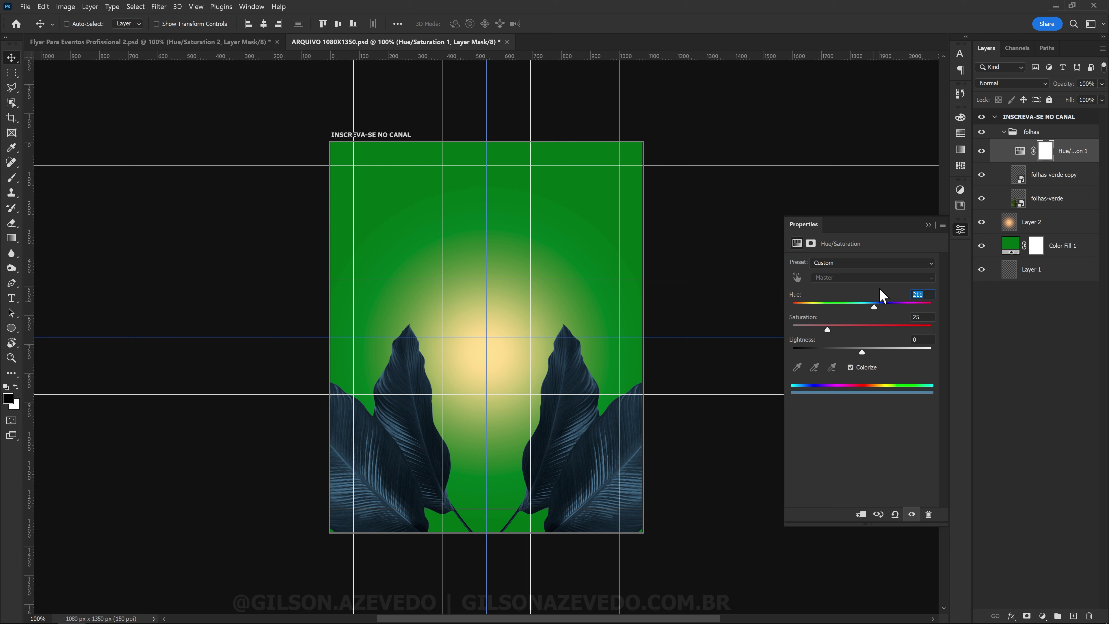
pyautogui.write('95')
# Close the adjustment properties and group the folhas-verde and copy layers together.
pyautogui.click(928, 225)
pyautogui.click(1049, 184)
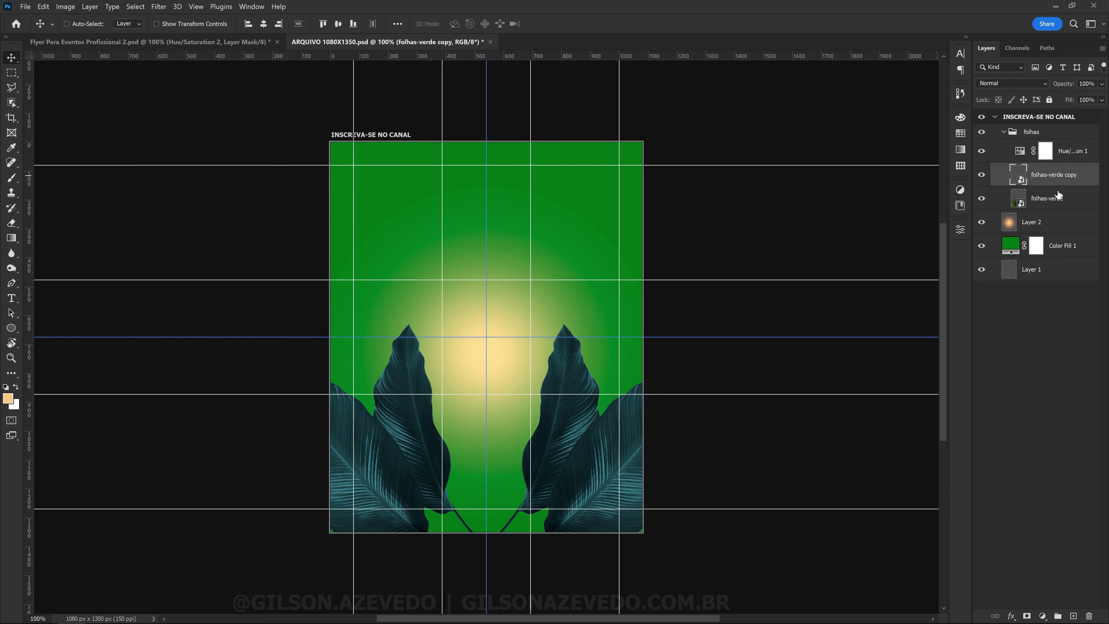
pyautogui.keyDown('shift'); pyautogui.click(1077, 204); pyautogui.keyUp('shift')
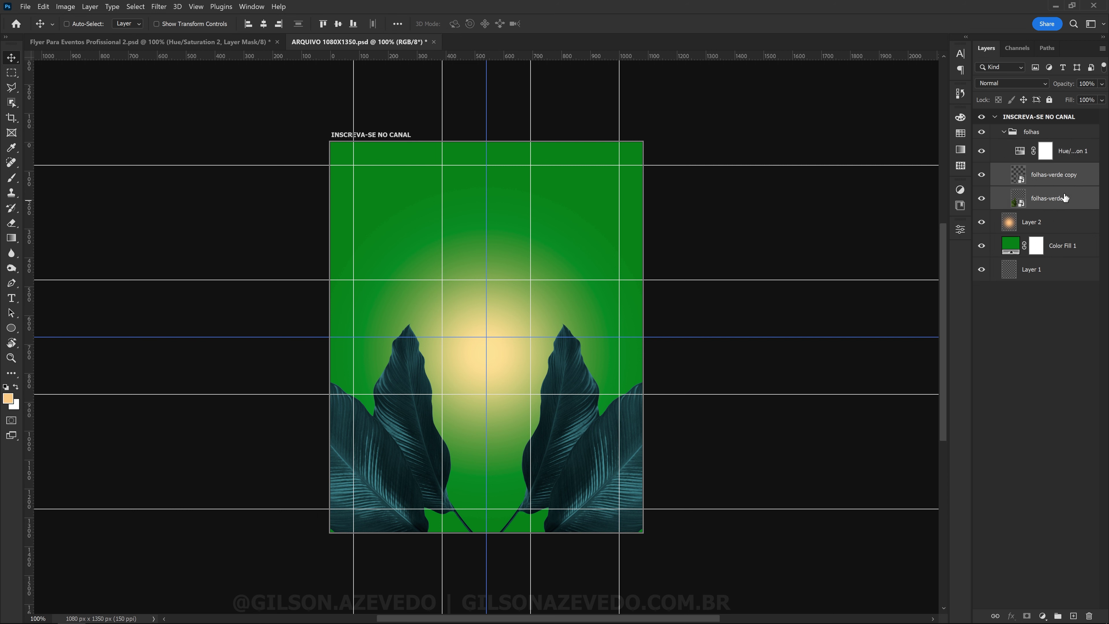
pyautogui.hotkey('ctrl', 'g')
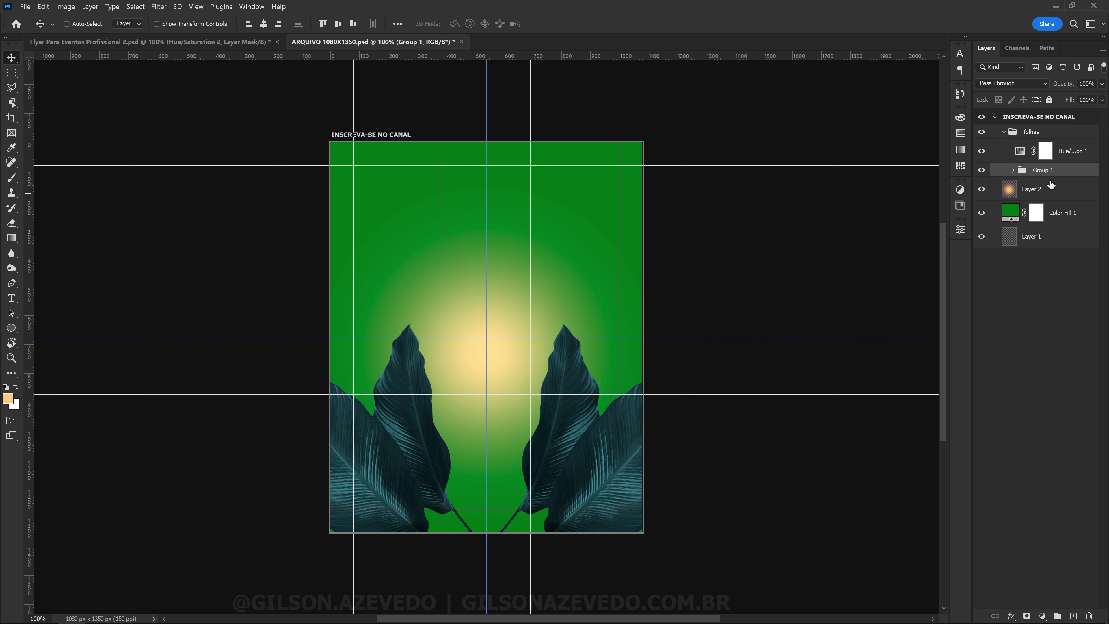
# Duplicate the leaf group, flip it vertically and move it to the flyer's top.
pyautogui.hotkey('ctrl', 'j')
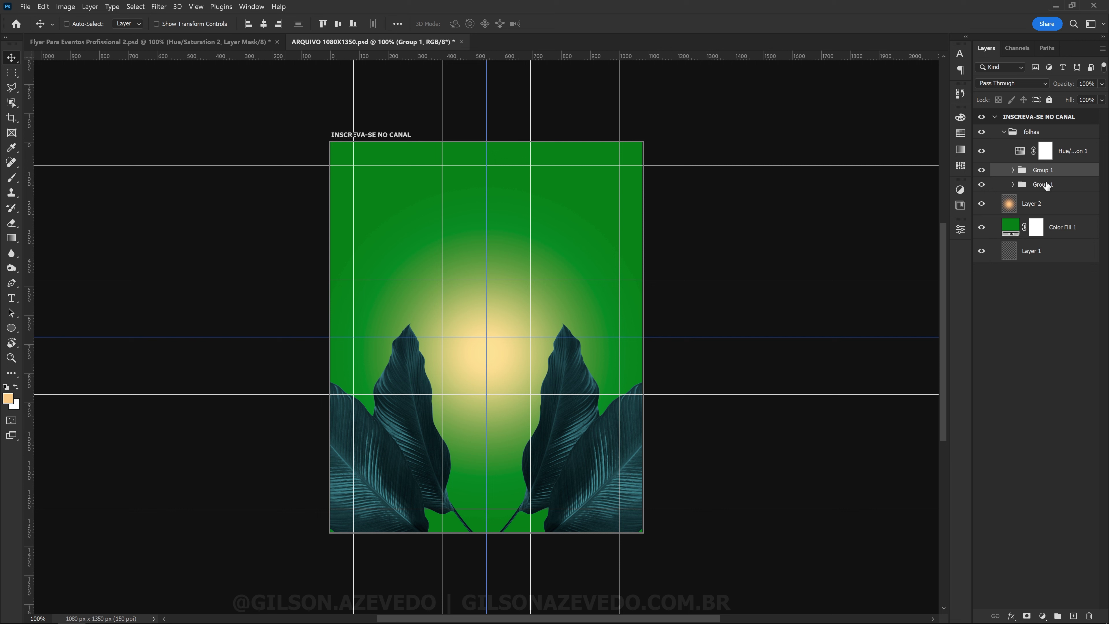
pyautogui.hotkey('ctrl', 't')
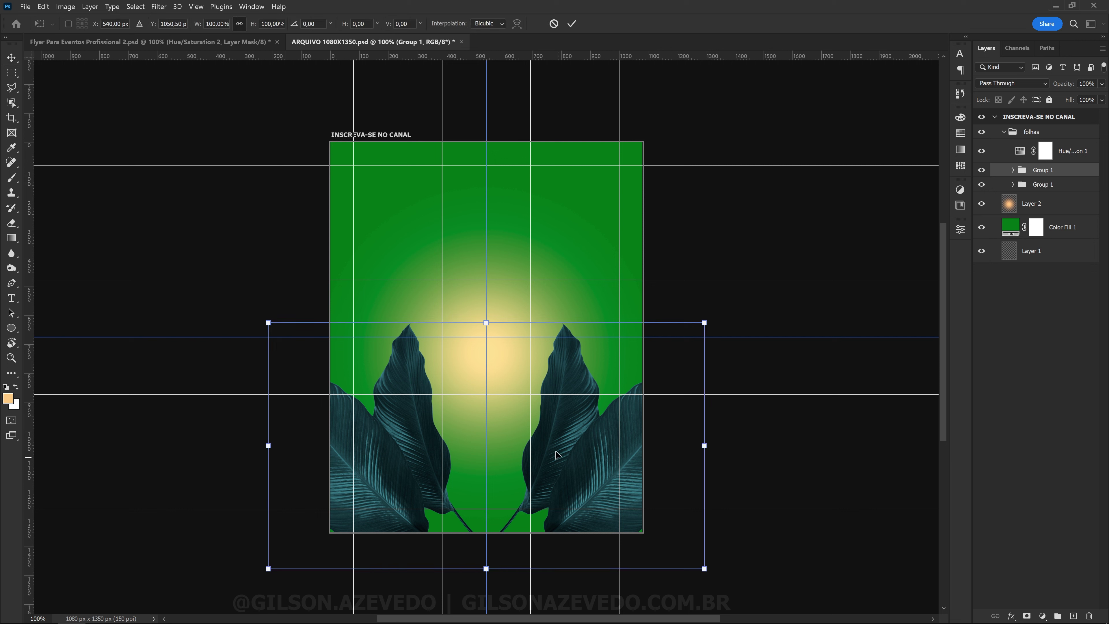
pyautogui.rightClick(571, 454)
pyautogui.click(609, 449)
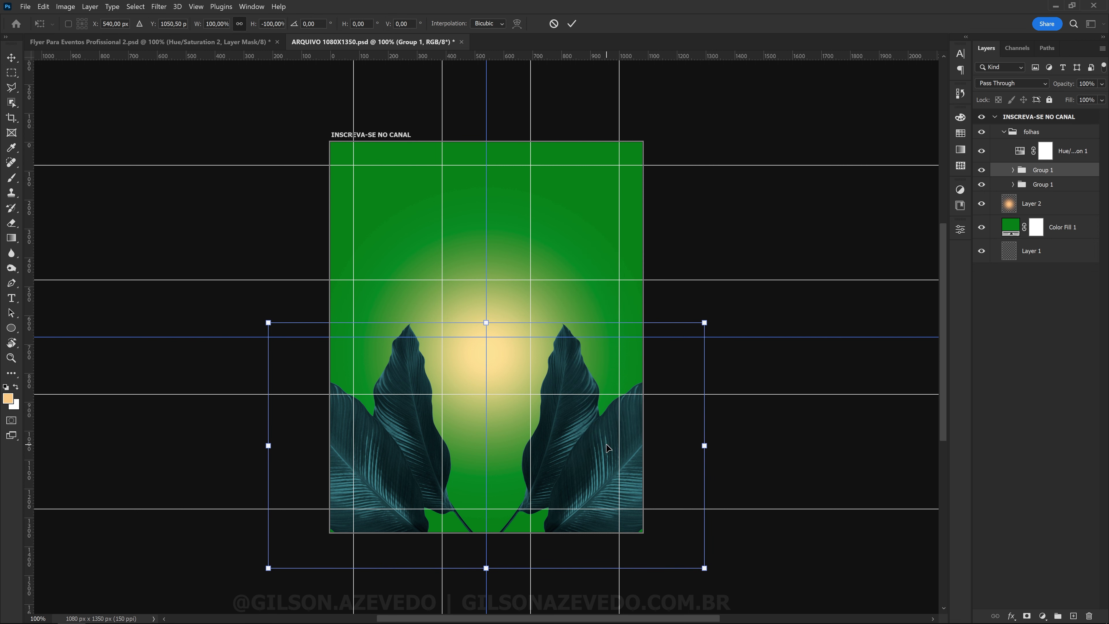
pyautogui.moveTo(599, 460); pyautogui.dragTo(568, 236)
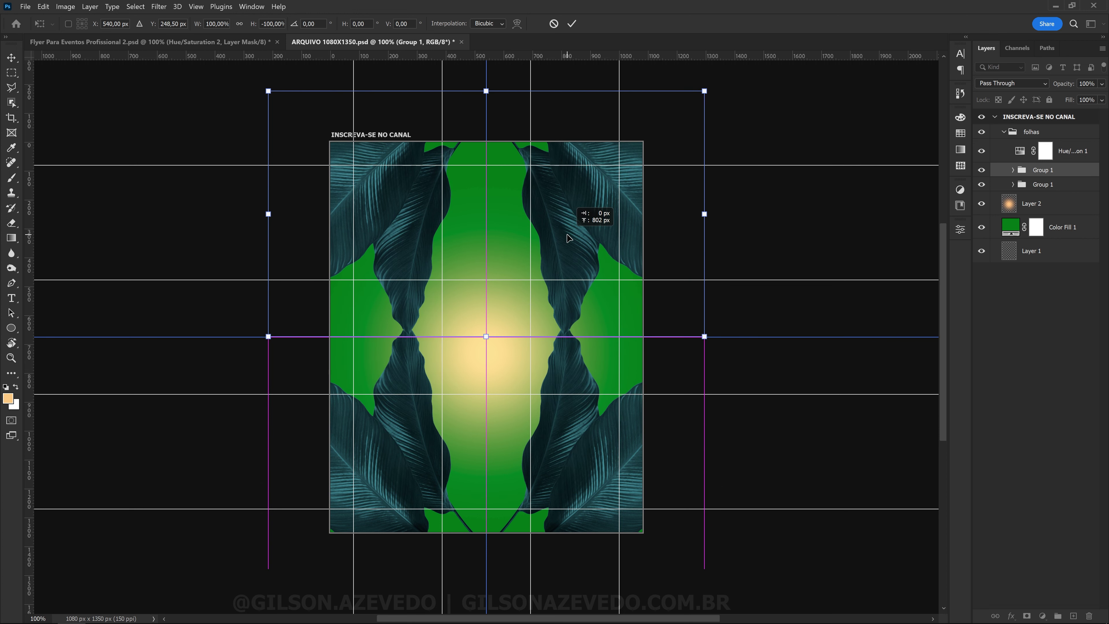
pyautogui.press('Return')
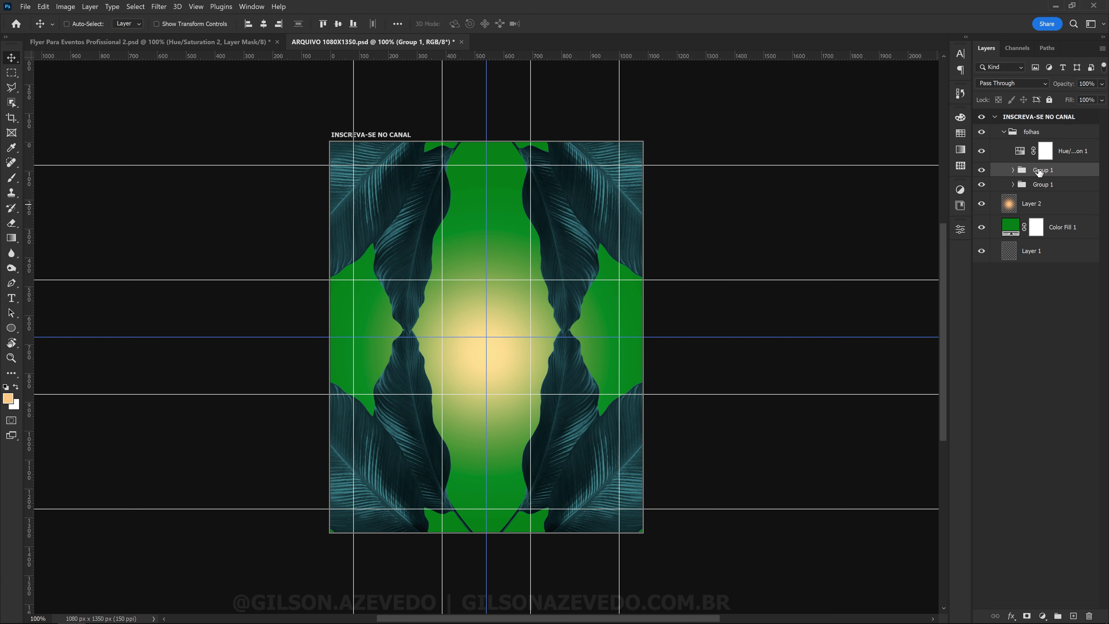
pyautogui.moveTo(1044, 170)
pyautogui.mouseDown()
pyautogui.moveTo(1043, 199)
pyautogui.moveTo(1047, 133)
pyautogui.moveTo(99, 42)
pyautogui.mouseUp()
pyautogui.click(113, 613)
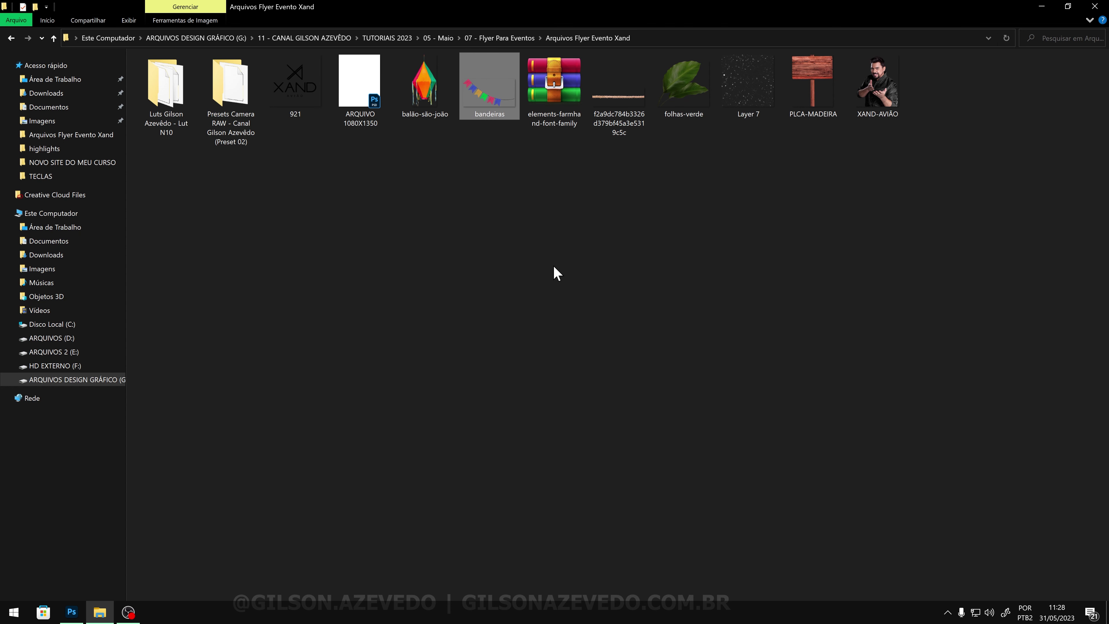
# Place the bandeiras bunting along the top edge, shrunk and tilted.
pyautogui.moveTo(494, 102); pyautogui.dragTo(507, 233)
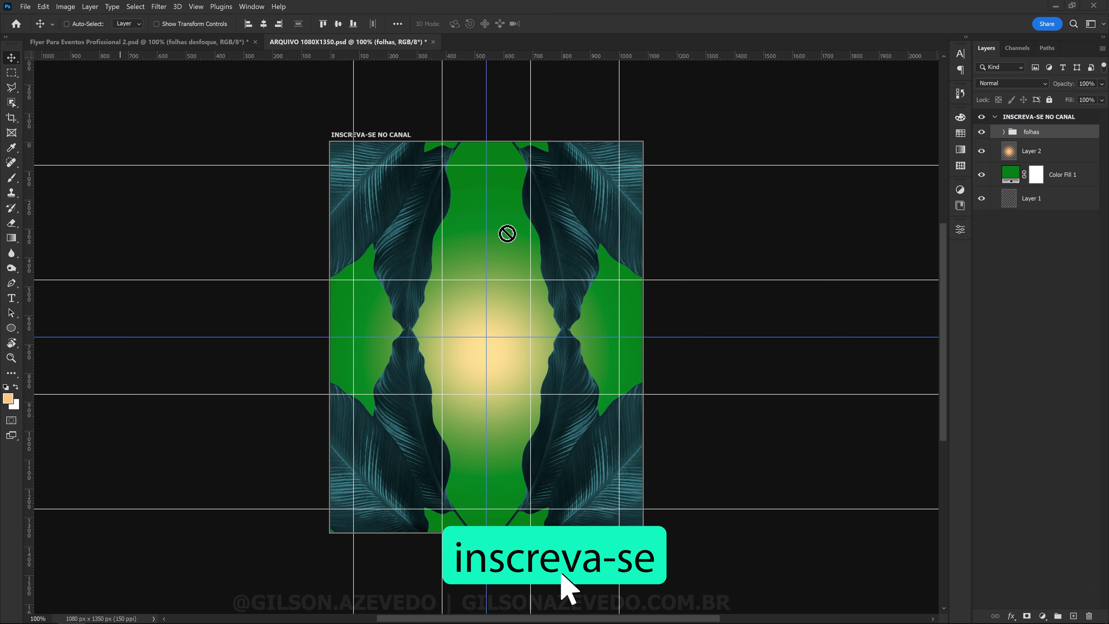
pyautogui.moveTo(555, 200); pyautogui.dragTo(533, 192)
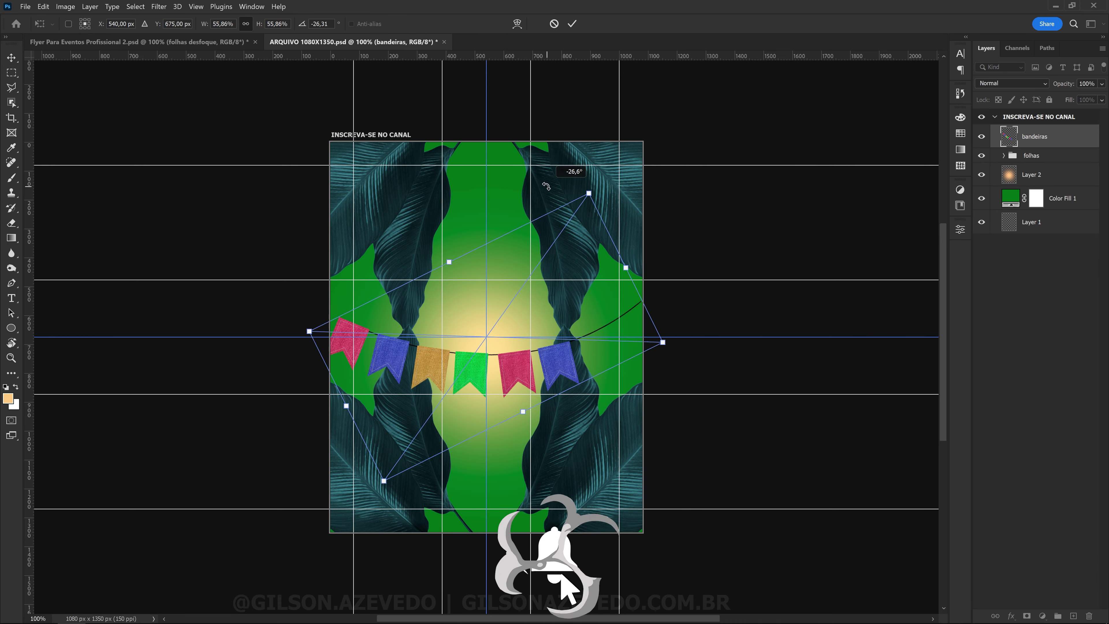
pyautogui.moveTo(567, 367); pyautogui.dragTo(604, 158)
pyautogui.moveTo(681, 142); pyautogui.dragTo(646, 154)
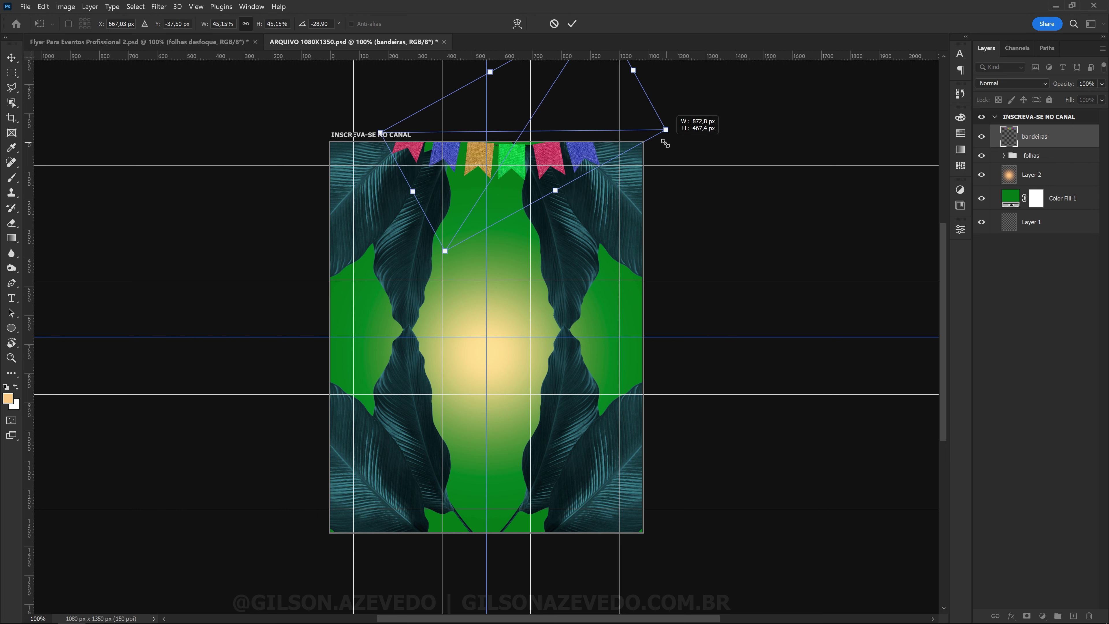
pyautogui.moveTo(563, 164); pyautogui.dragTo(547, 175)
pyautogui.moveTo(673, 143); pyautogui.dragTo(664, 134)
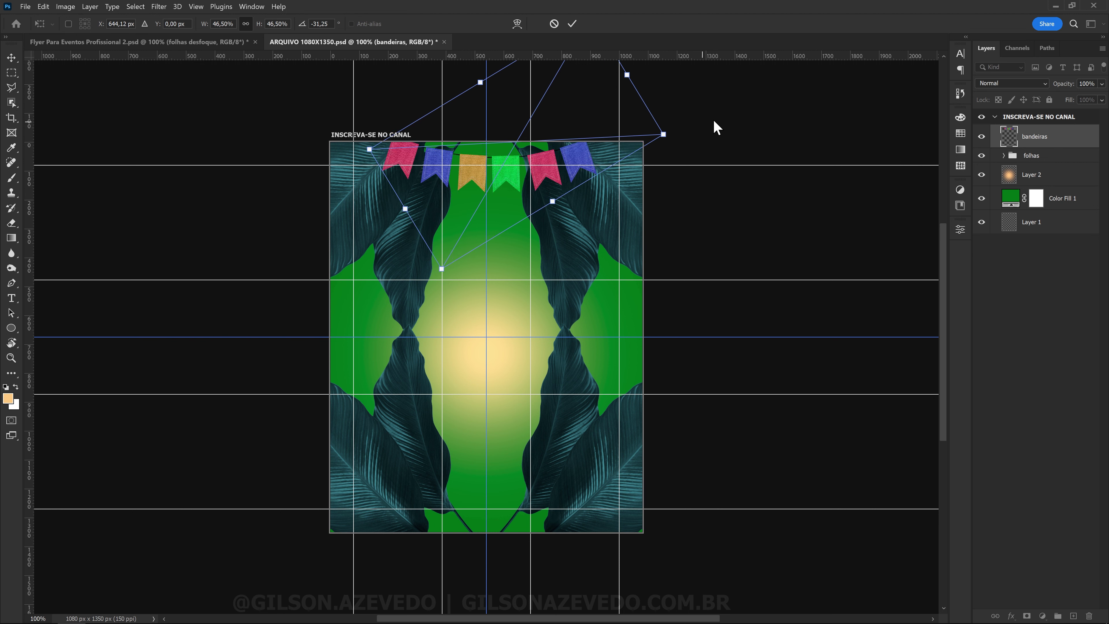
pyautogui.press('Return')
# Convert the bunting to a smart object and apply a 4-pixel Gaussian Blur.
pyautogui.rightClick(1057, 138)
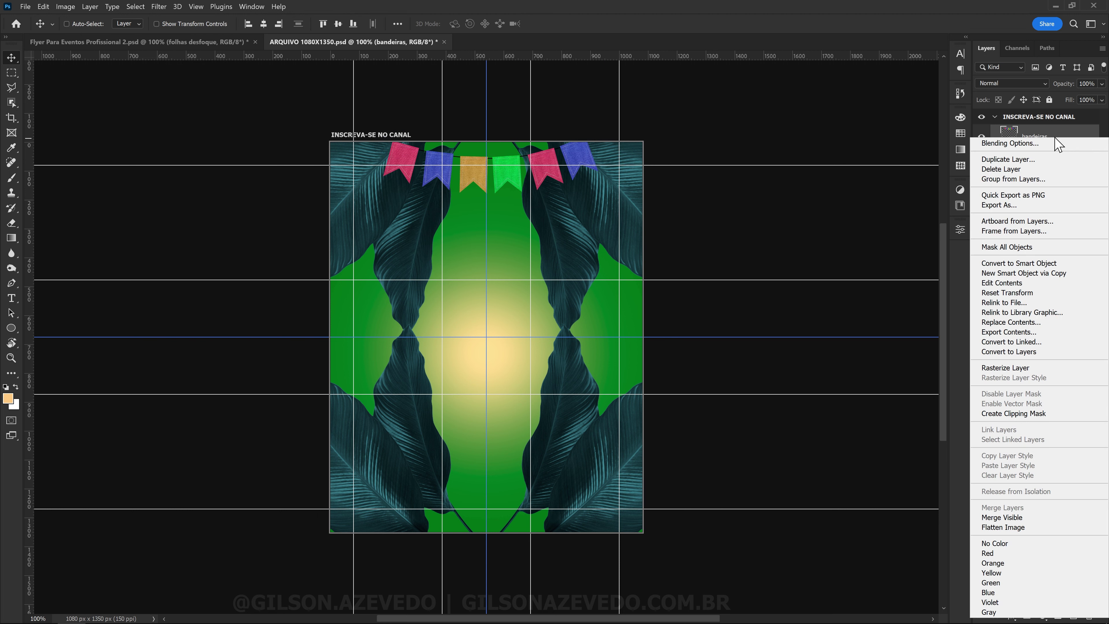
pyautogui.click(1022, 265)
pyautogui.click(159, 7)
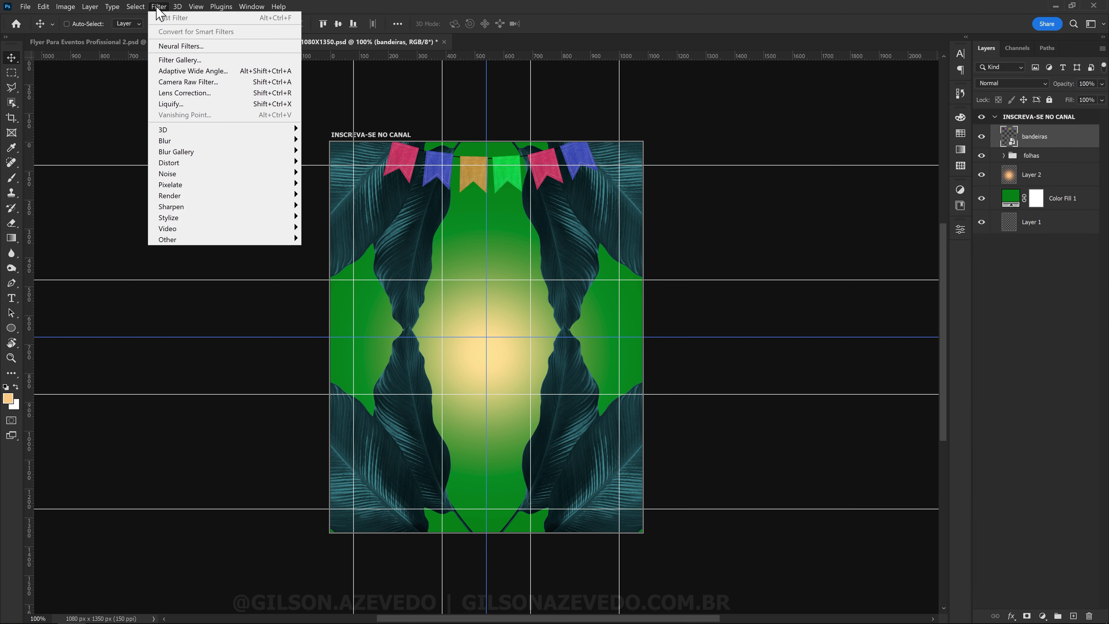
pyautogui.moveTo(224, 140)
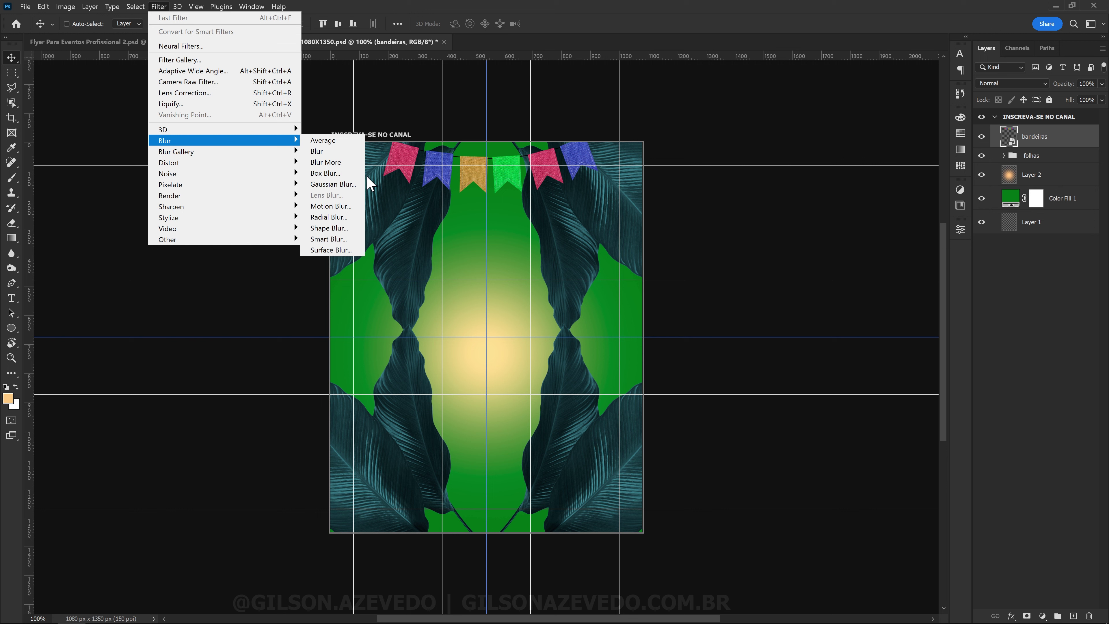
pyautogui.click(361, 184)
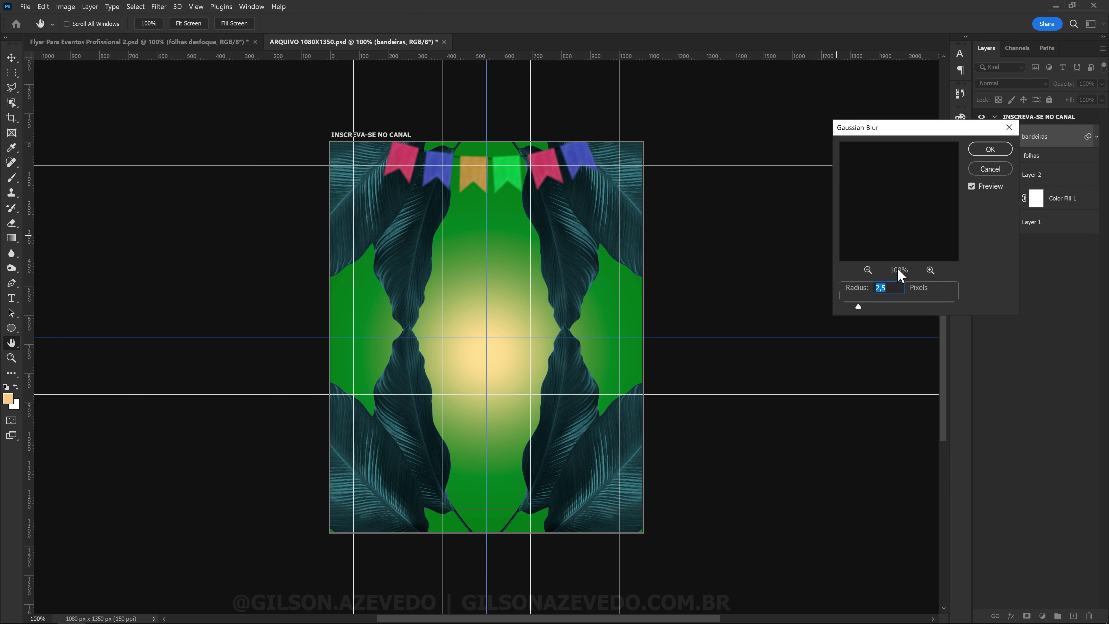
pyautogui.write('4')
pyautogui.click(988, 149)
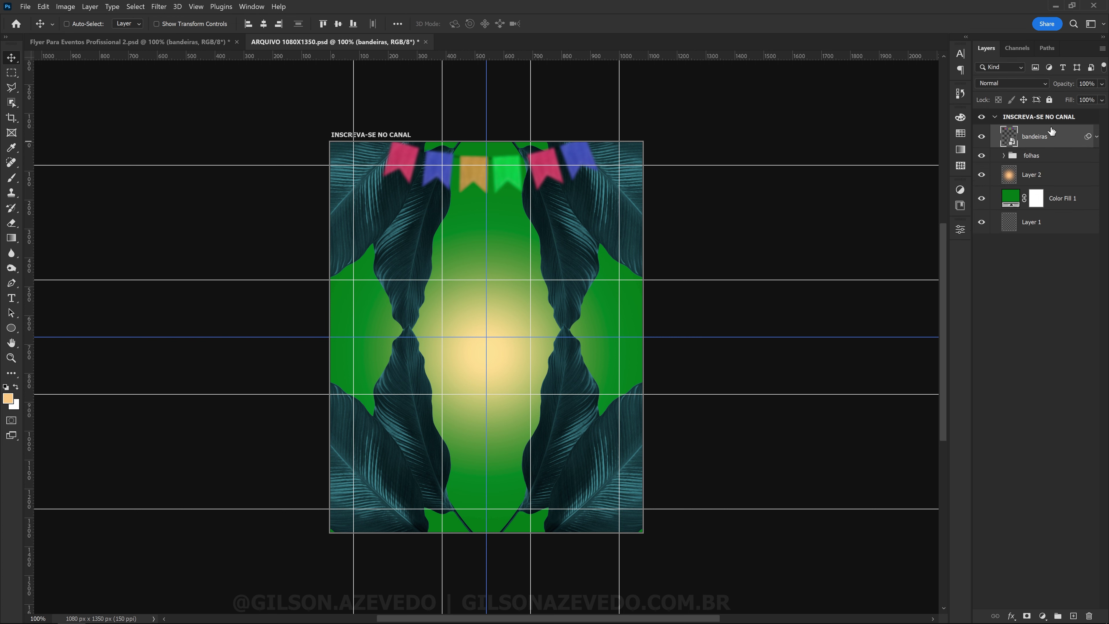
pyautogui.press('ctrl')
# Duplicate the blurred bunting and rotate and resize the copy across the upper left.
pyautogui.hotkey('ctrl', 'j')
pyautogui.hotkey('ctrl', 't')
pyautogui.click(602, 262)
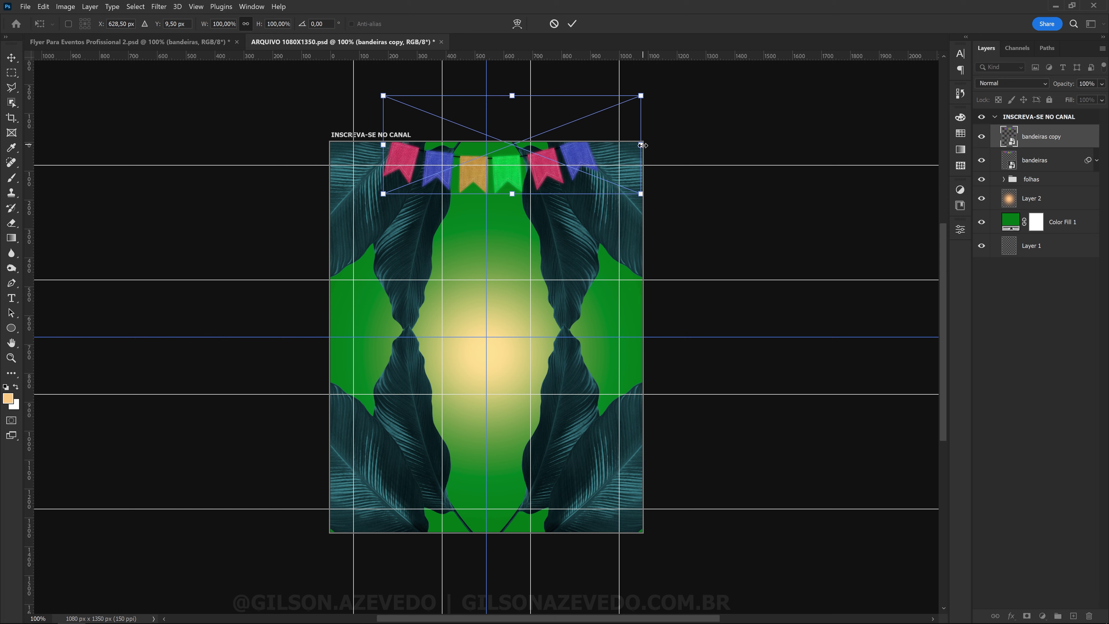
pyautogui.moveTo(642, 145); pyautogui.dragTo(717, 145)
pyautogui.moveTo(738, 99)
pyautogui.mouseDown()
pyautogui.moveTo(675, 78)
pyautogui.moveTo(565, 98)
pyautogui.mouseUp()
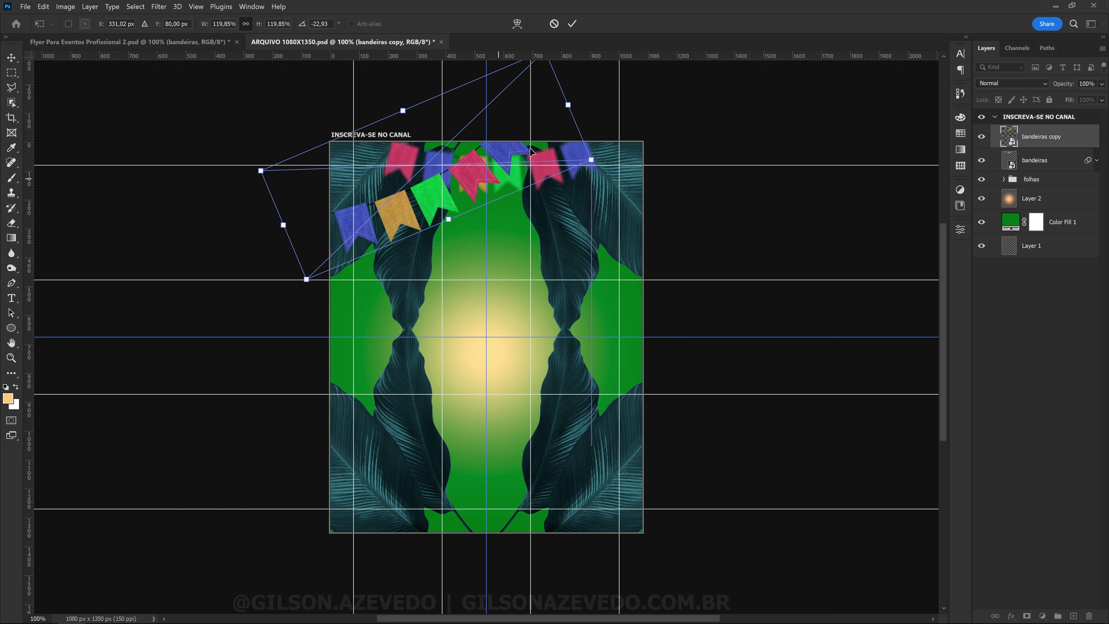
pyautogui.moveTo(536, 49); pyautogui.dragTo(522, 64)
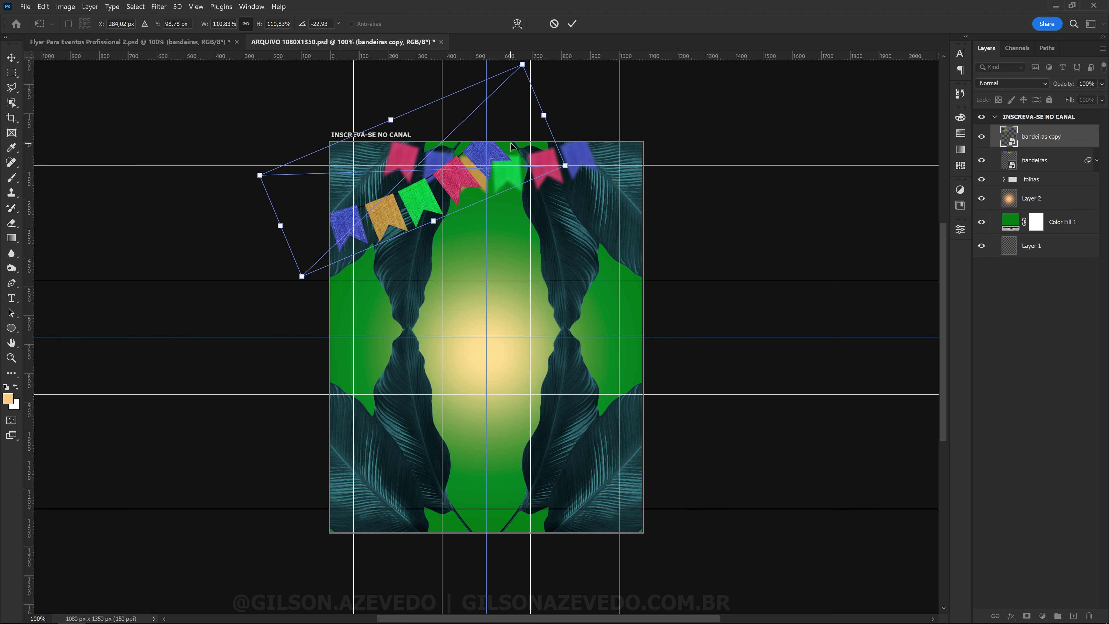
pyautogui.press('Return')
# Reapply the Gaussian blur on the bunting copy and shift it slightly left and down.
pyautogui.click(1097, 136)
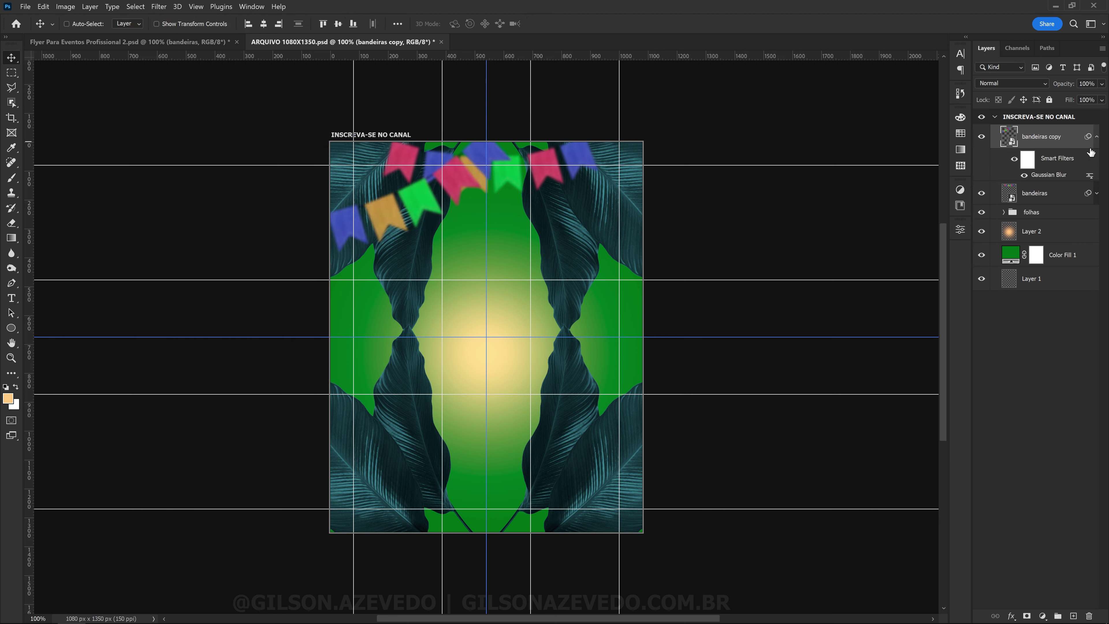
pyautogui.doubleClick(1050, 175)
pyautogui.write('1')
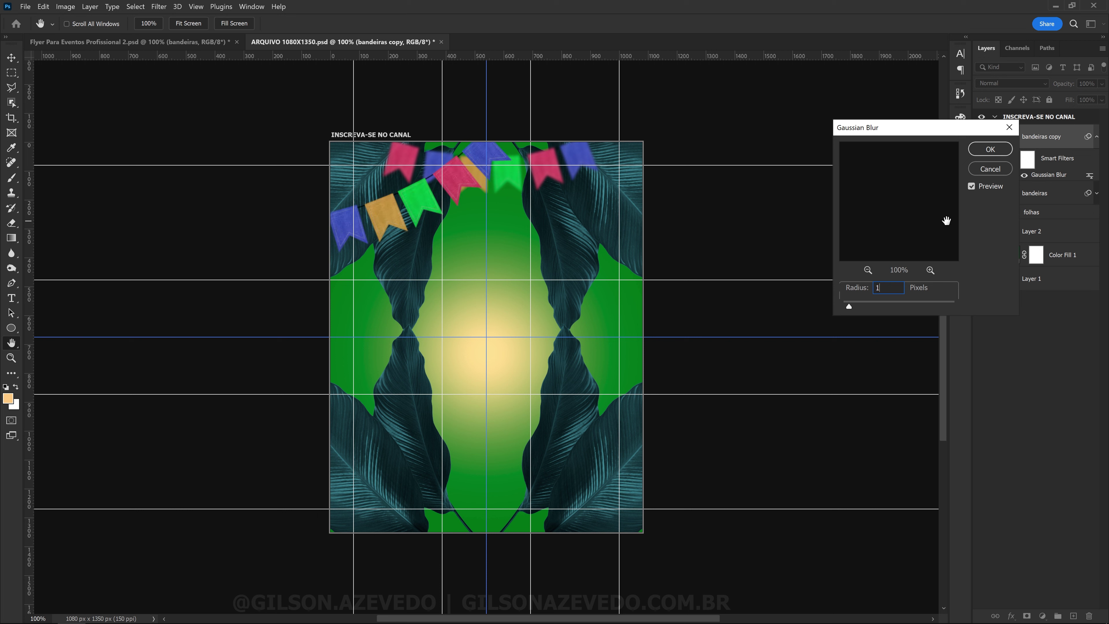
pyautogui.click(990, 149)
pyautogui.click(1098, 136)
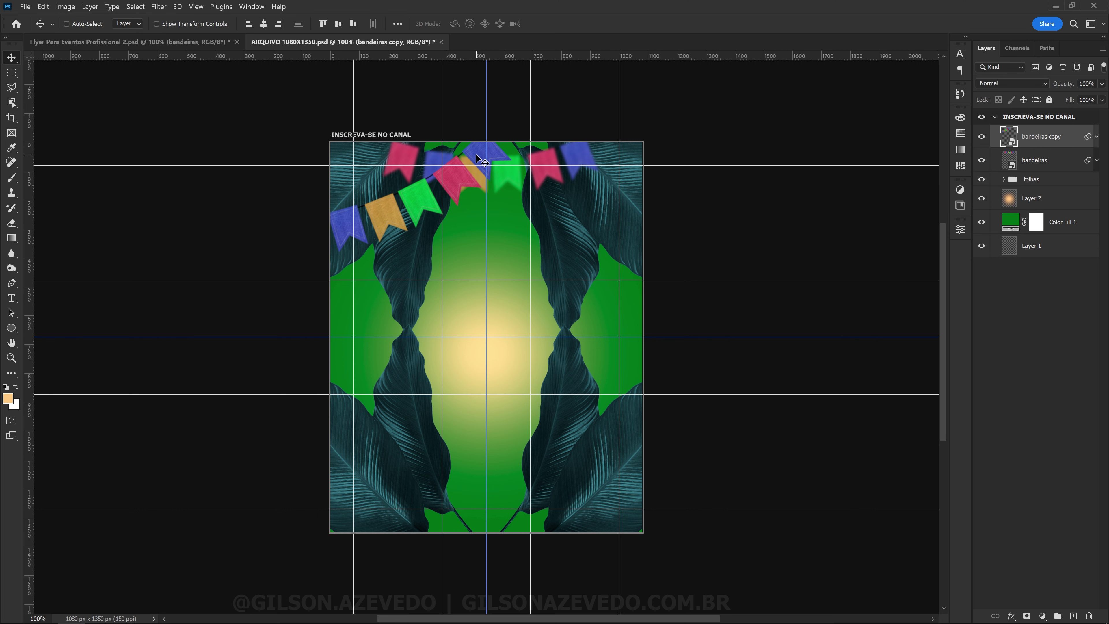
pyautogui.moveTo(476, 156); pyautogui.dragTo(465, 160)
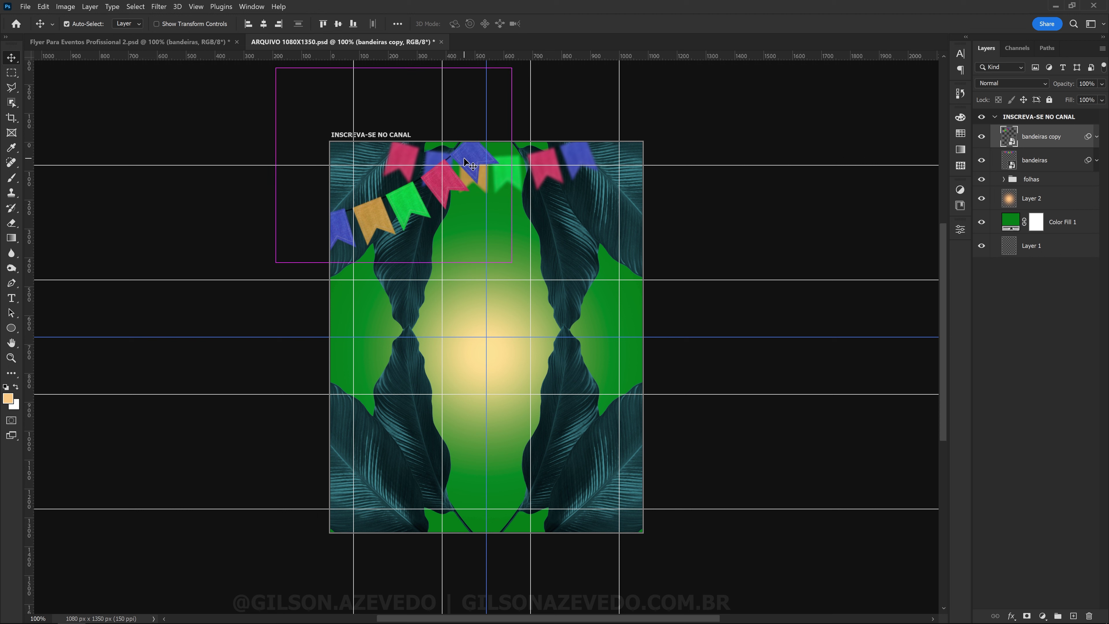
# Duplicate the flags strand, flip it horizontally and move it to the right side.
pyautogui.hotkey('ctrl', 'j')
pyautogui.hotkey('ctrl', 't')
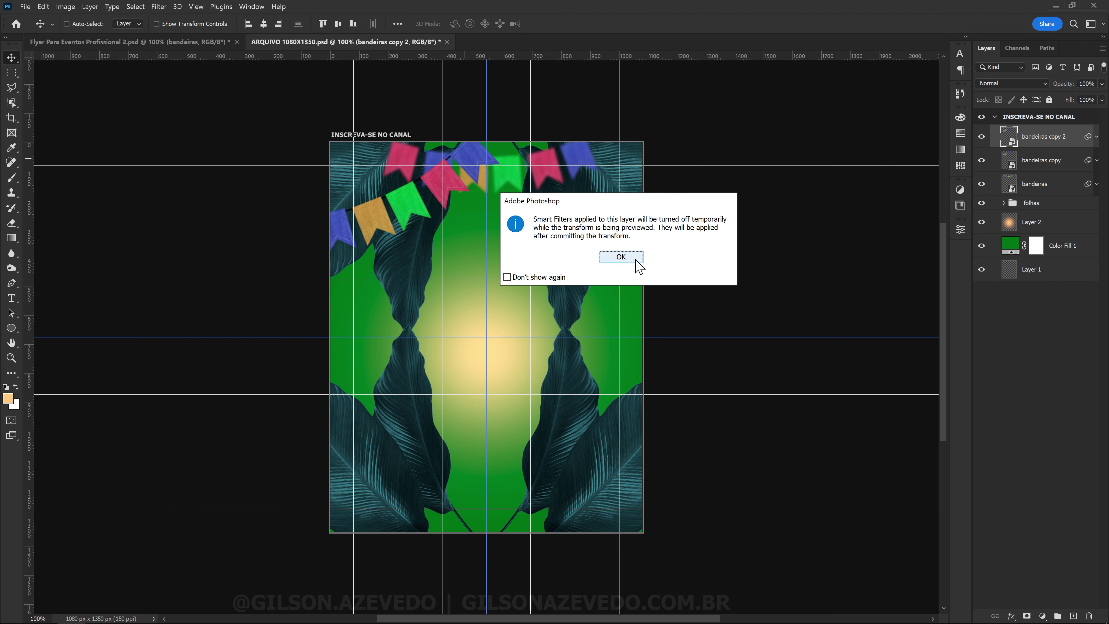
pyautogui.click(636, 260)
pyautogui.rightClick(347, 204)
pyautogui.click(452, 426)
pyautogui.moveTo(397, 236); pyautogui.dragTo(564, 241)
pyautogui.press('Return')
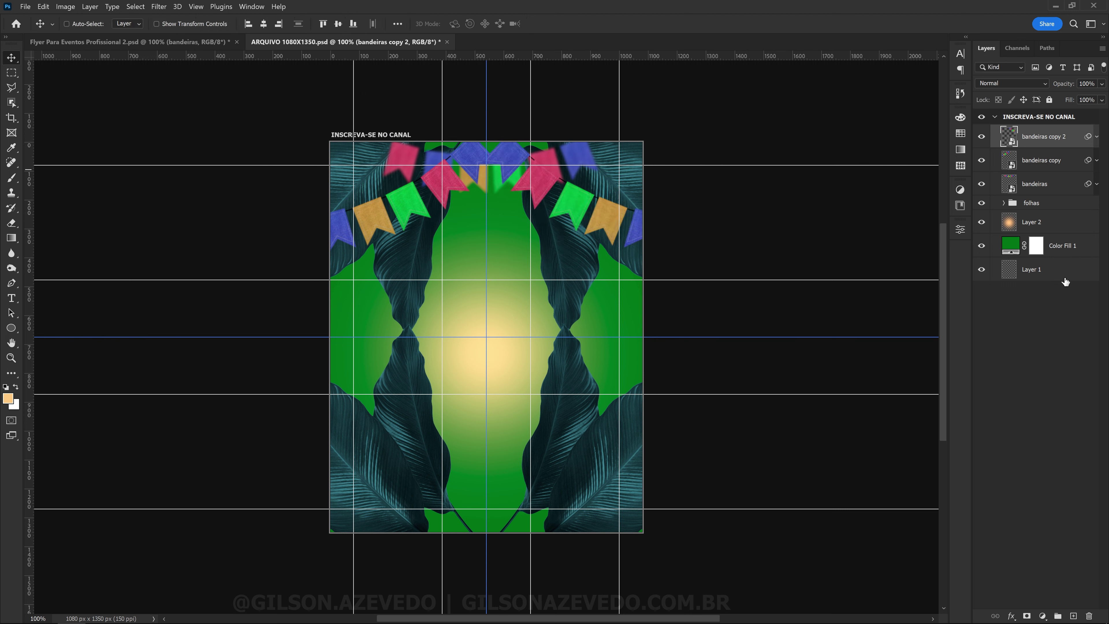
# Group the flags-to-Color-Fill-1 layers as FUNDO and bring in the singer's photo.
pyautogui.keyDown('shift'); pyautogui.click(1094, 257); pyautogui.keyUp('shift')
pyautogui.click(1064, 145)
pyautogui.keyDown('shift'); pyautogui.click(1092, 246); pyautogui.keyUp('shift')
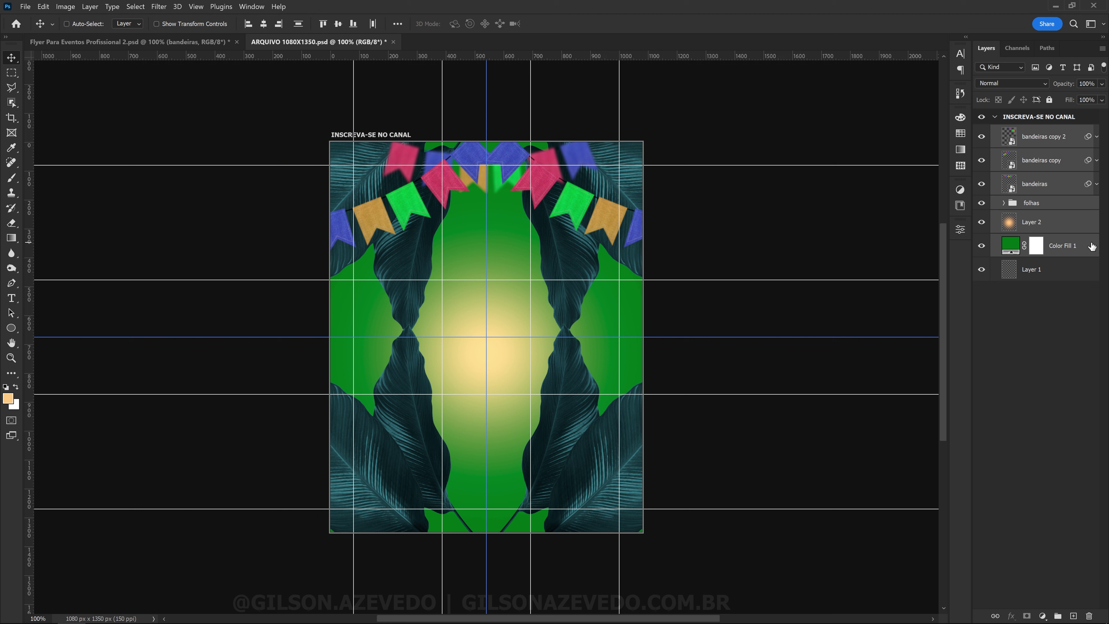
pyautogui.rightClick(1073, 181)
pyautogui.click(1032, 179)
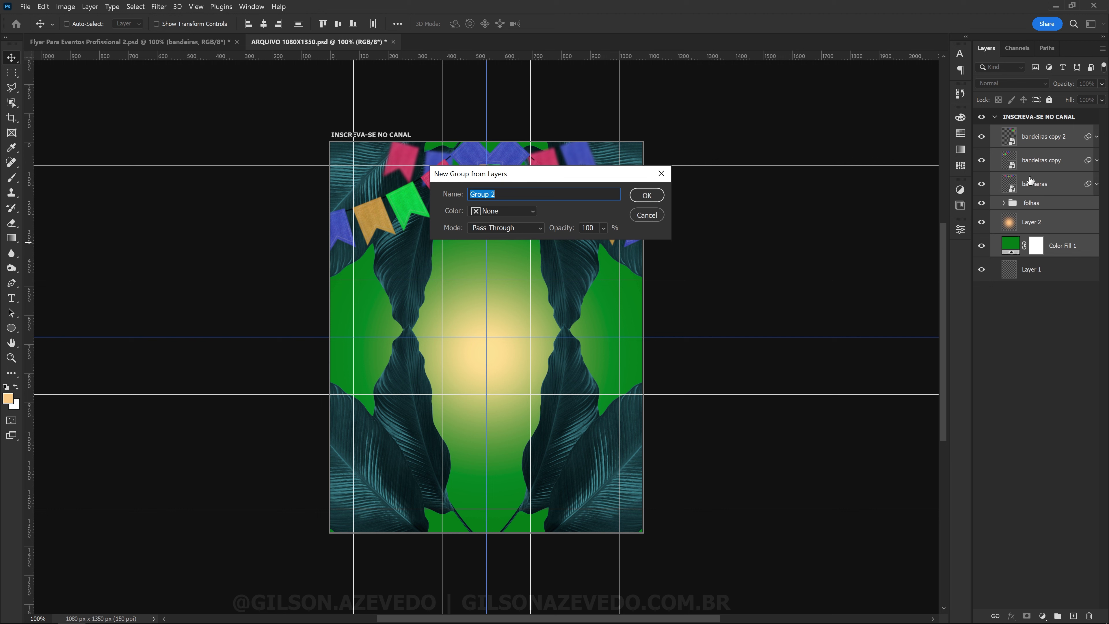
pyautogui.write('FUNDO')
pyautogui.press('Return')
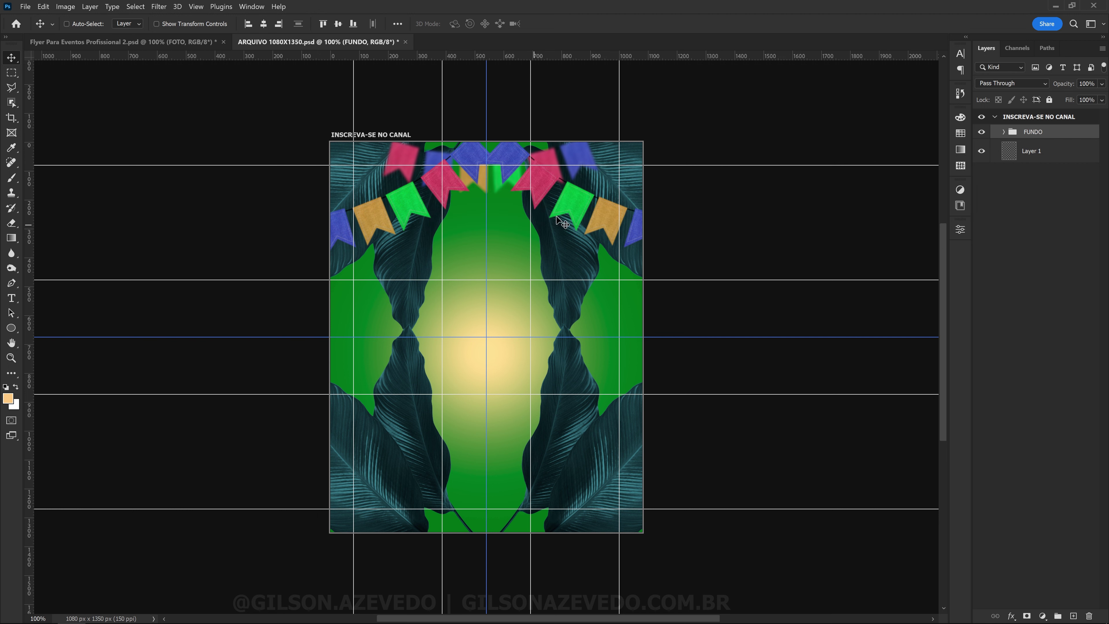
pyautogui.click(98, 620)
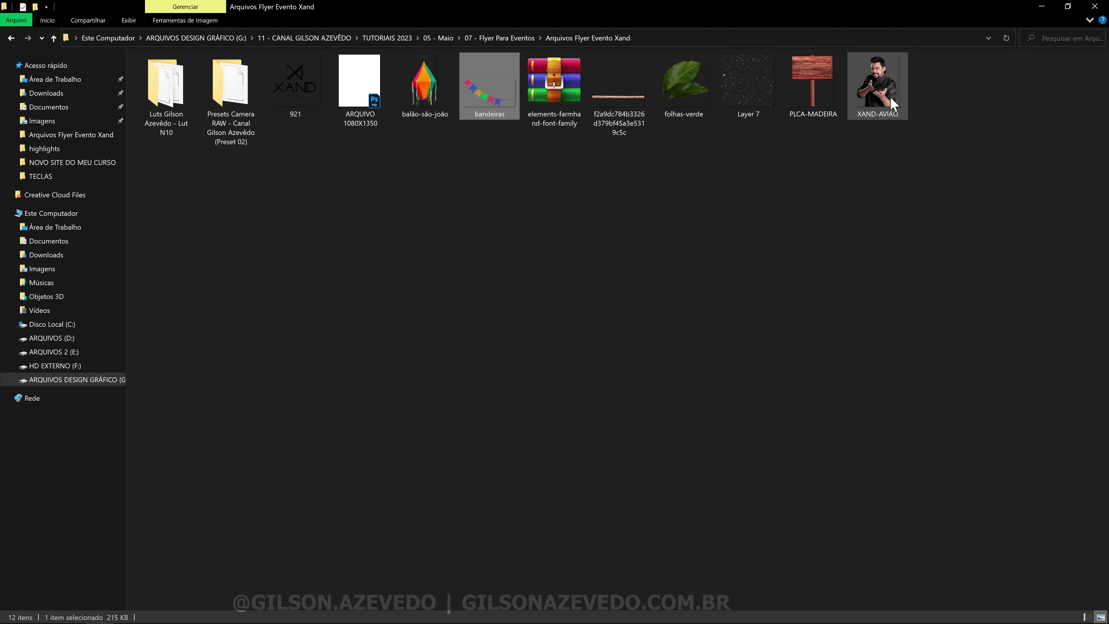
pyautogui.moveTo(878, 87)
pyautogui.mouseDown()
pyautogui.moveTo(599, 249)
pyautogui.moveTo(458, 365)
pyautogui.mouseUp()
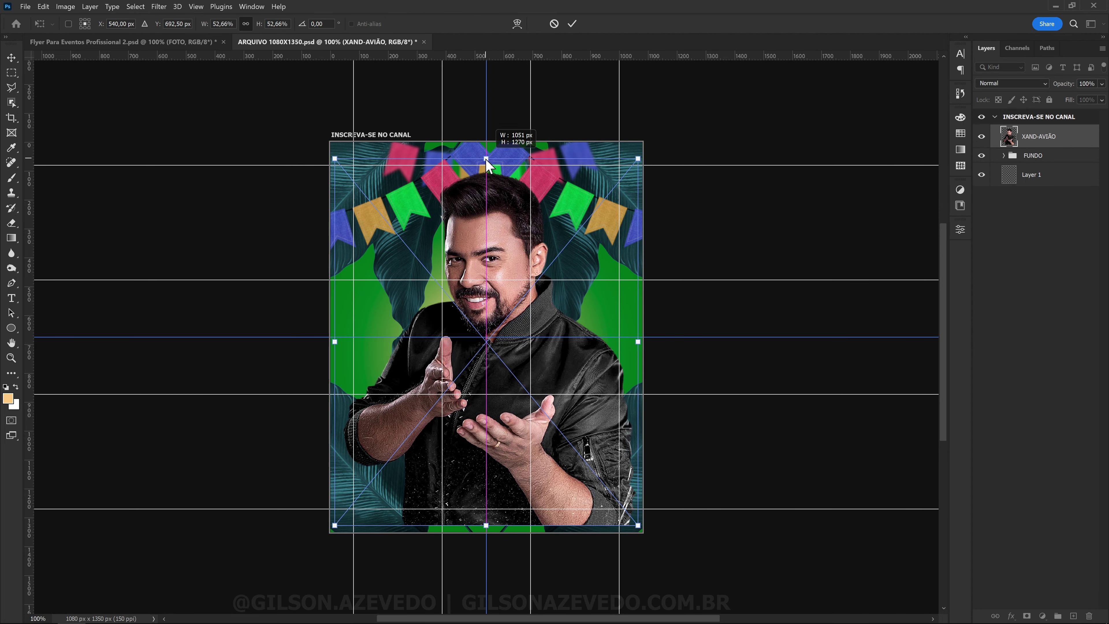
# Scale the singer's photo to 51.72%, shift it left and down, and tilt it about 0.88°.
pyautogui.moveTo(486, 148); pyautogui.dragTo(487, 165)
pyautogui.moveTo(519, 246); pyautogui.dragTo(507, 257)
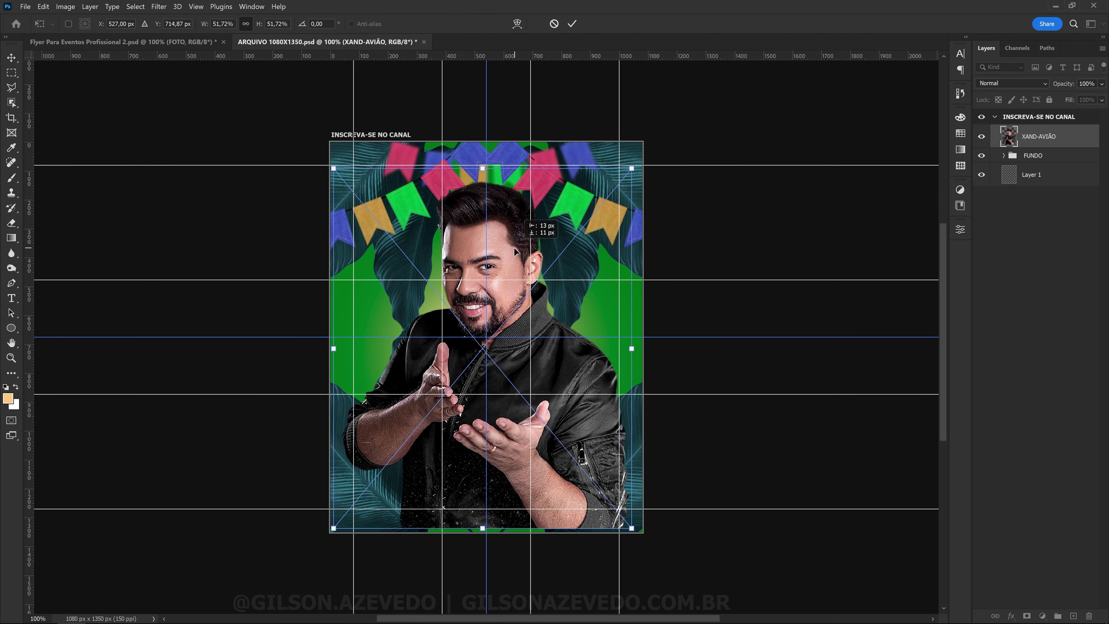
pyautogui.moveTo(628, 158); pyautogui.dragTo(631, 161)
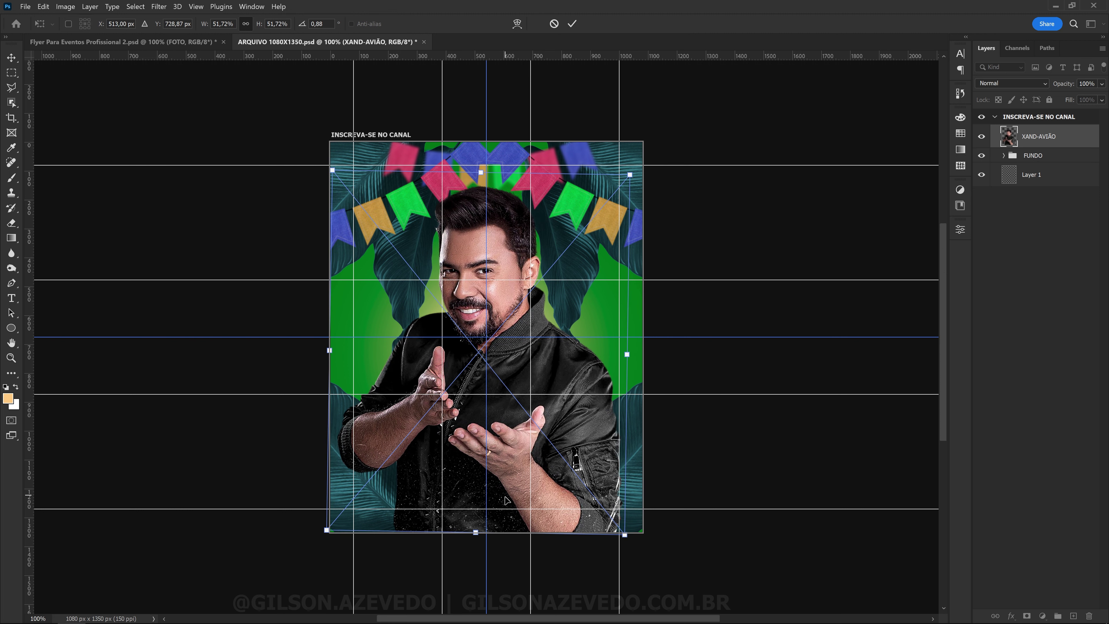
pyautogui.press('Return')
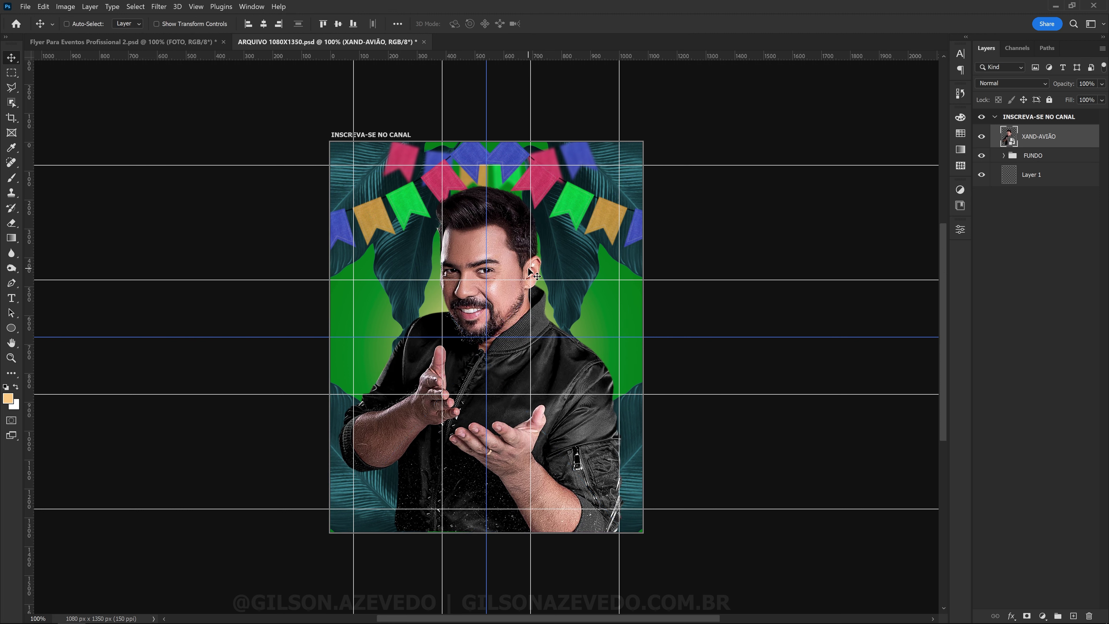
pyautogui.click(1022, 155)
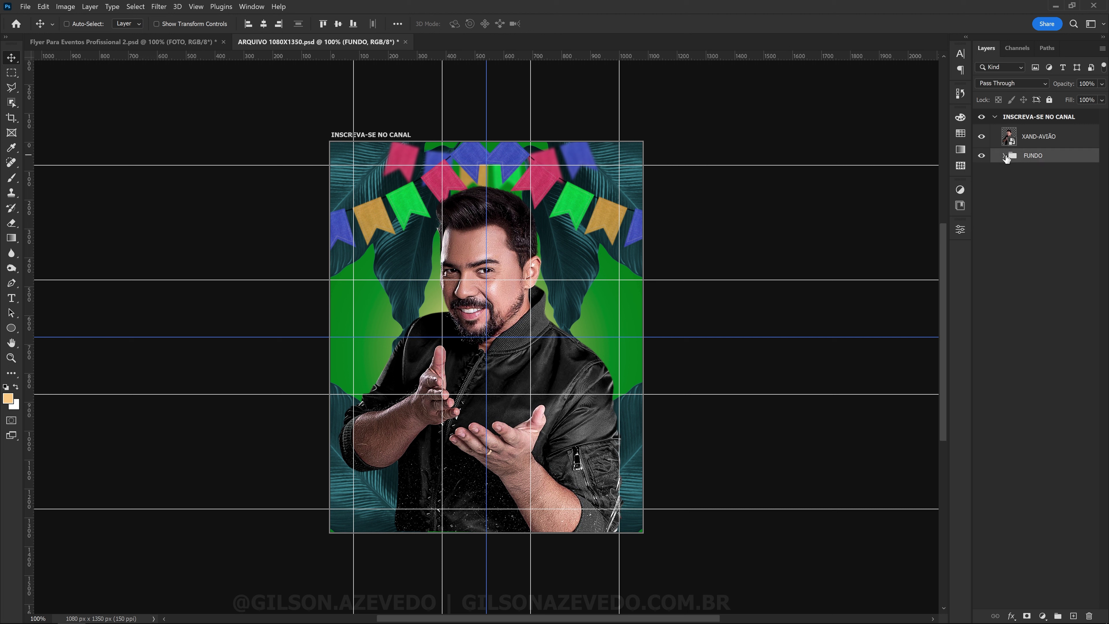
pyautogui.click(1049, 264)
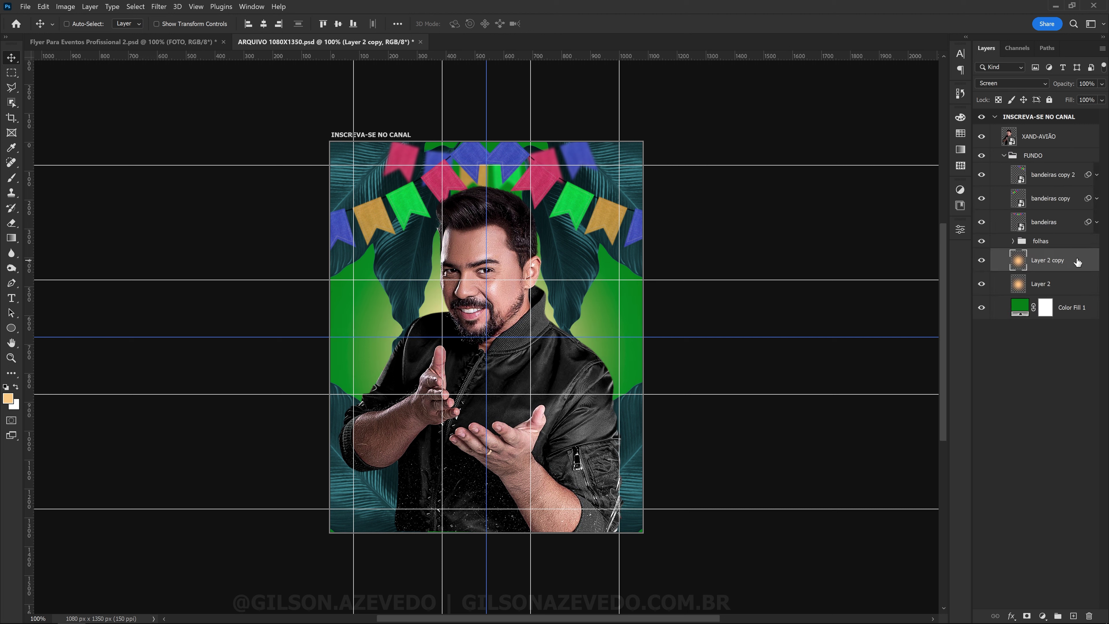
# Copy the orange glow above the singer's photo, enlarged and moved up to his right.
pyautogui.moveTo(1050, 265); pyautogui.dragTo(1026, 139)
pyautogui.click(1004, 179)
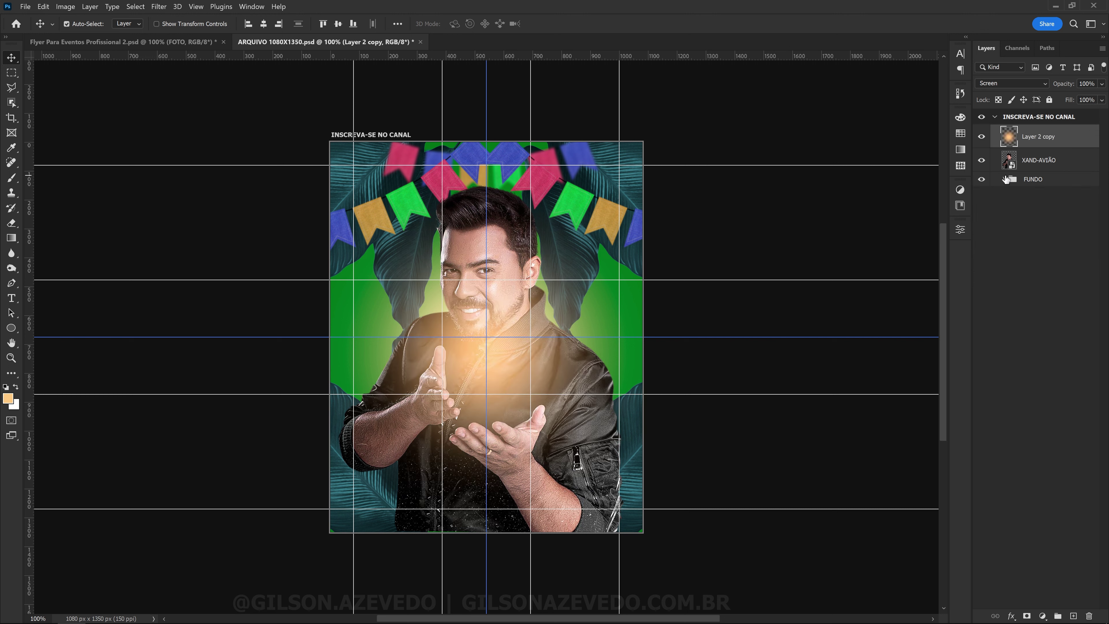
pyautogui.hotkey('ctrl', 't')
pyautogui.moveTo(579, 357); pyautogui.dragTo(644, 311)
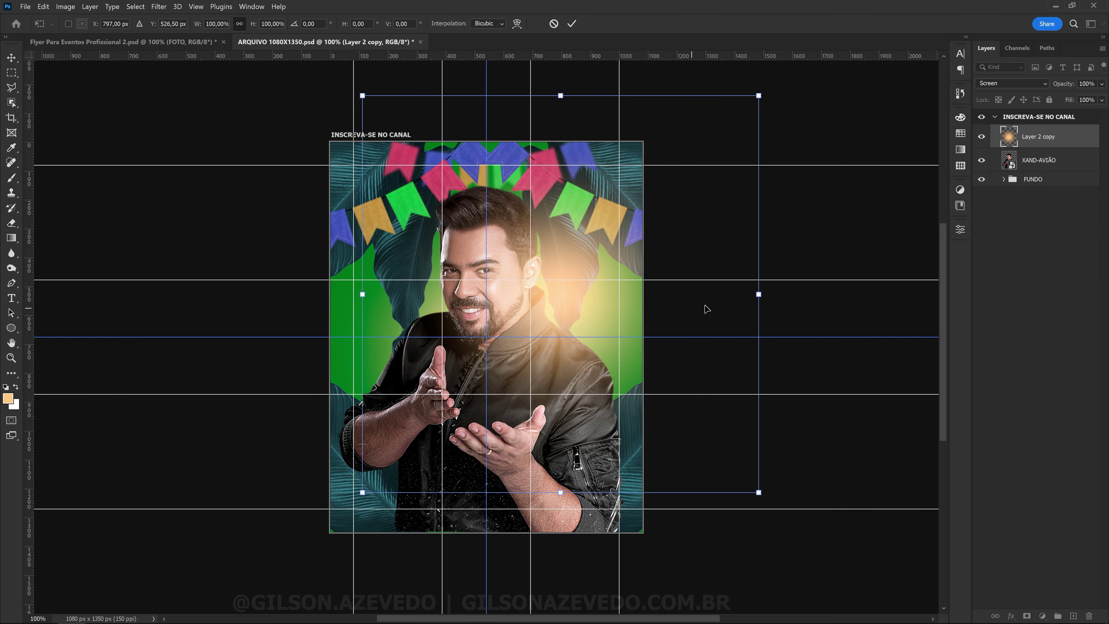
pyautogui.moveTo(749, 303); pyautogui.dragTo(777, 293)
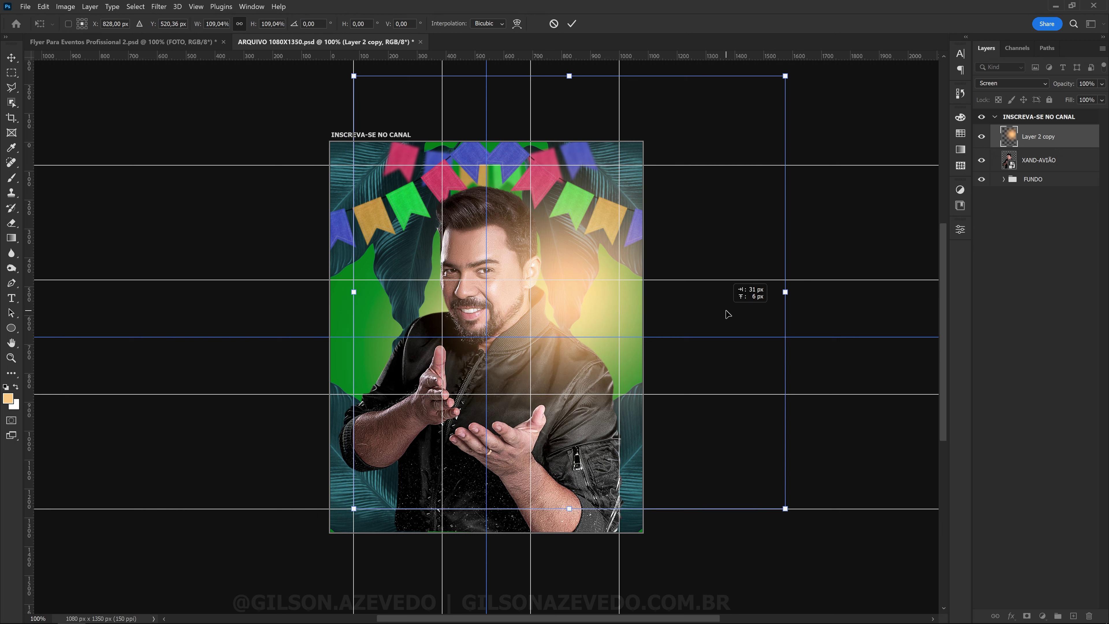
pyautogui.press('Return')
# Duplicate that glow and move the copy to the singer's left side.
pyautogui.hotkey('ctrl', 'j')
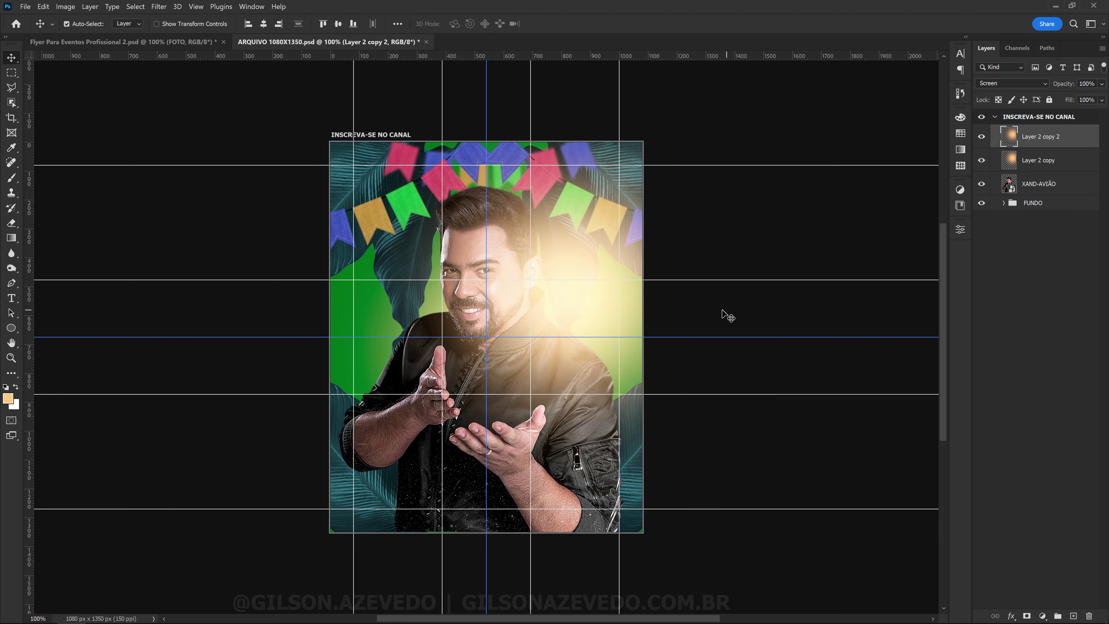
pyautogui.moveTo(577, 315); pyautogui.dragTo(378, 316)
pyautogui.keyDown('shift'); pyautogui.click(1047, 166); pyautogui.keyUp('shift')
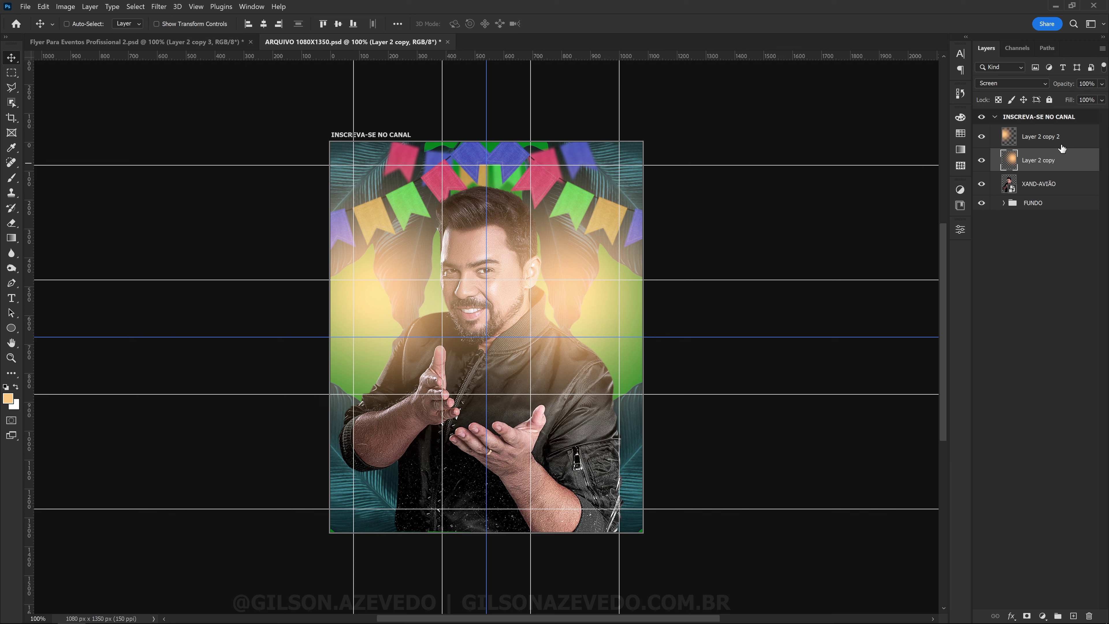
# Make both glow copies a clipping mask on the singer's photo with Fill at 20%.
pyautogui.rightClick(1063, 145)
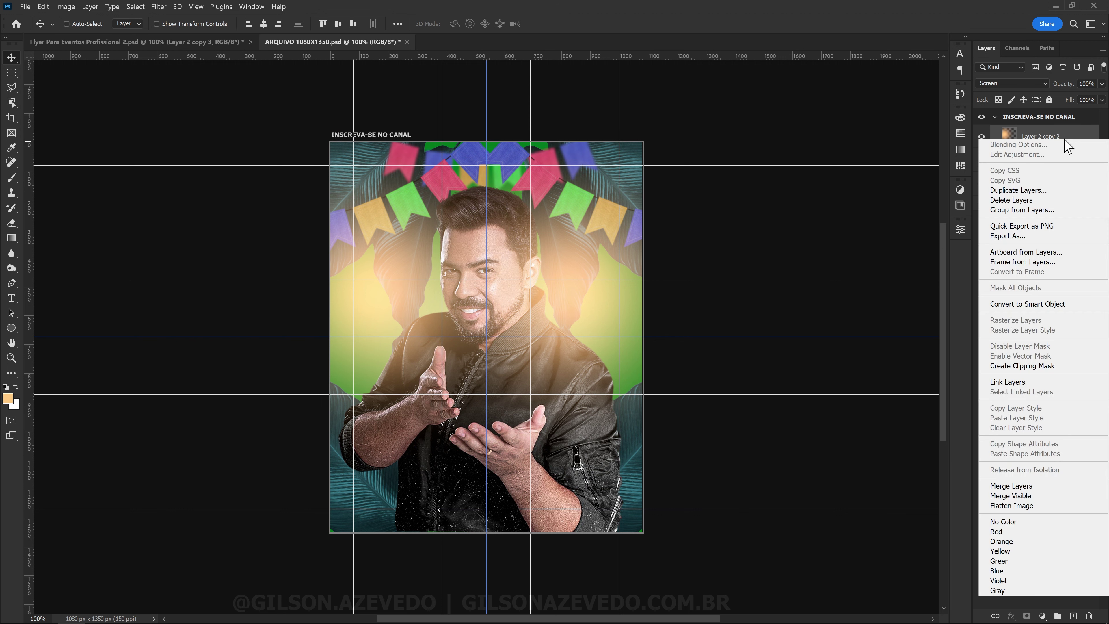
pyautogui.click(1022, 365)
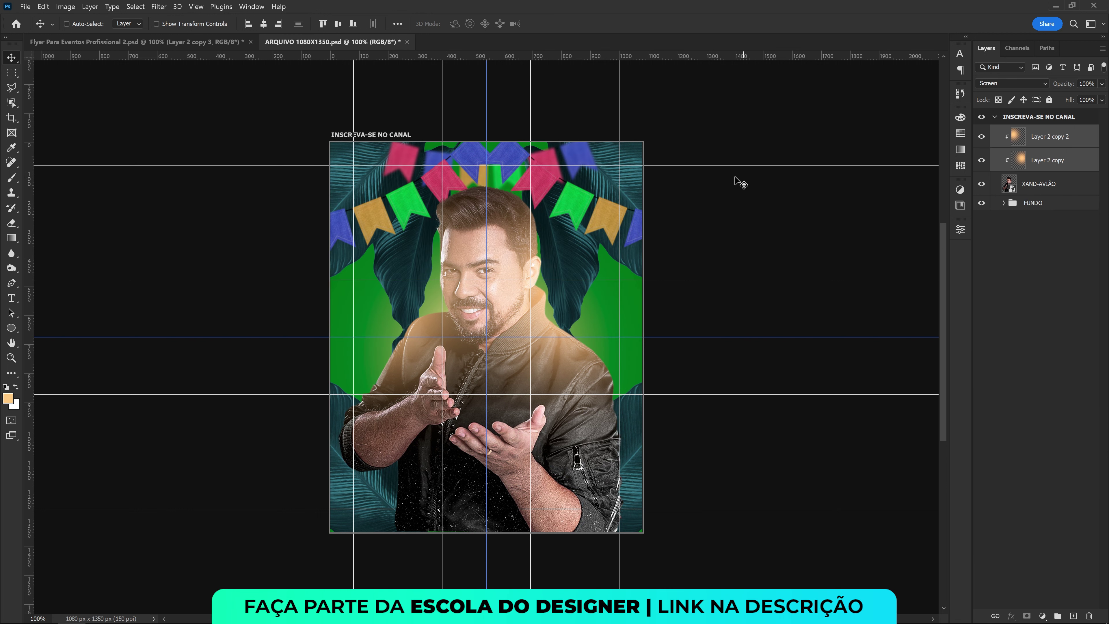
pyautogui.click(1102, 100)
pyautogui.moveTo(1103, 113); pyautogui.dragTo(1055, 113)
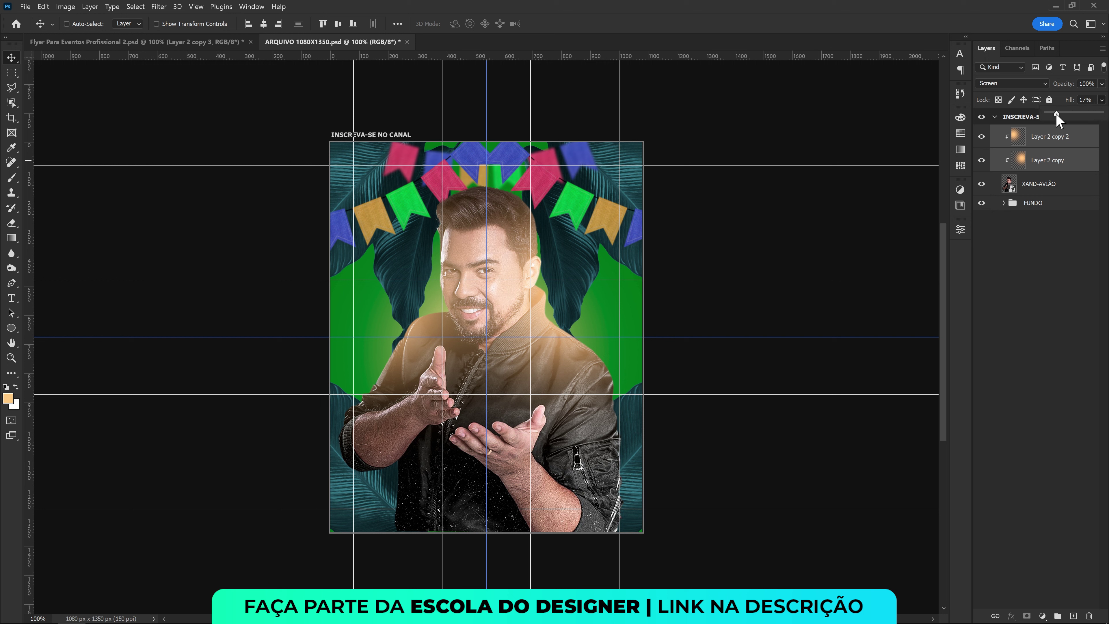
pyautogui.press('Return')
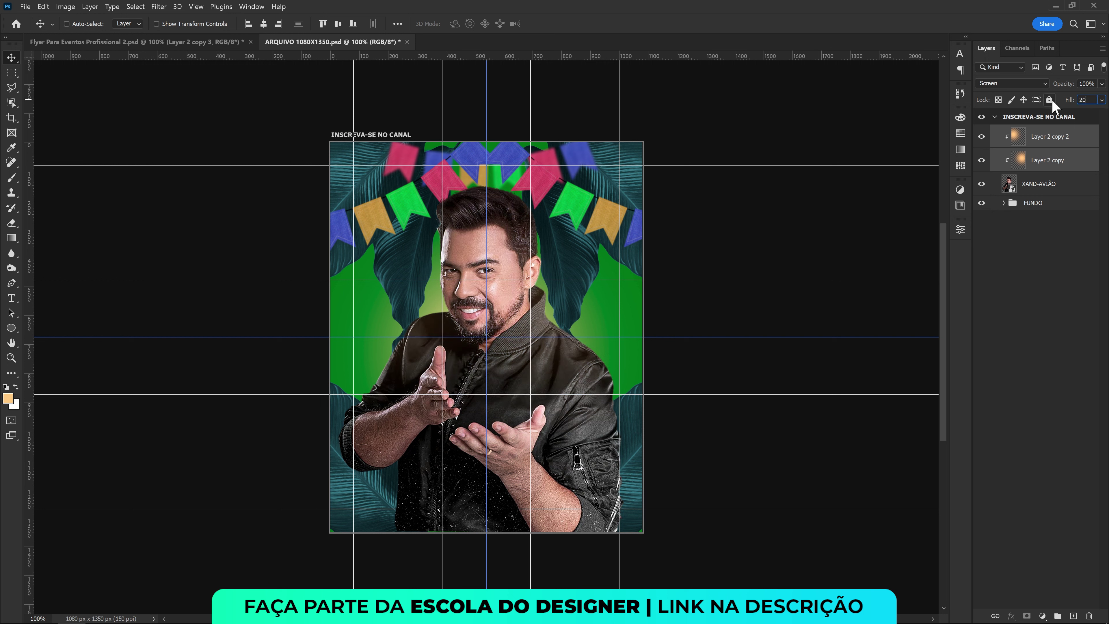
pyautogui.write('20')
pyautogui.click(1058, 182)
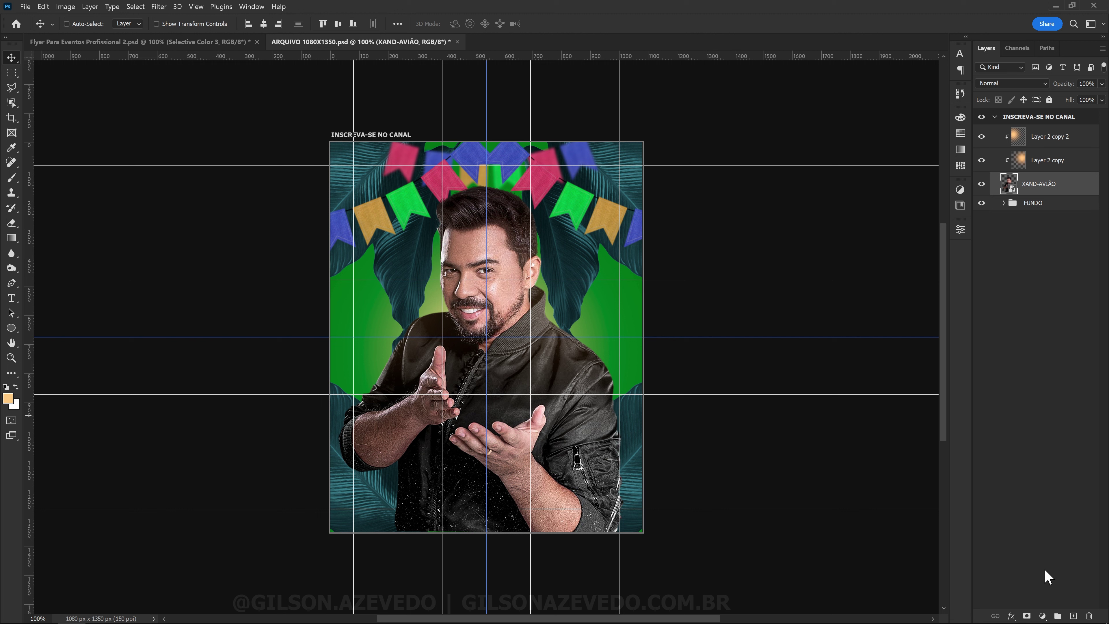
# Add a Selective Color adjustment setting Reds to Cyan -70, Magenta +7, Yellow -5.
pyautogui.click(1045, 617)
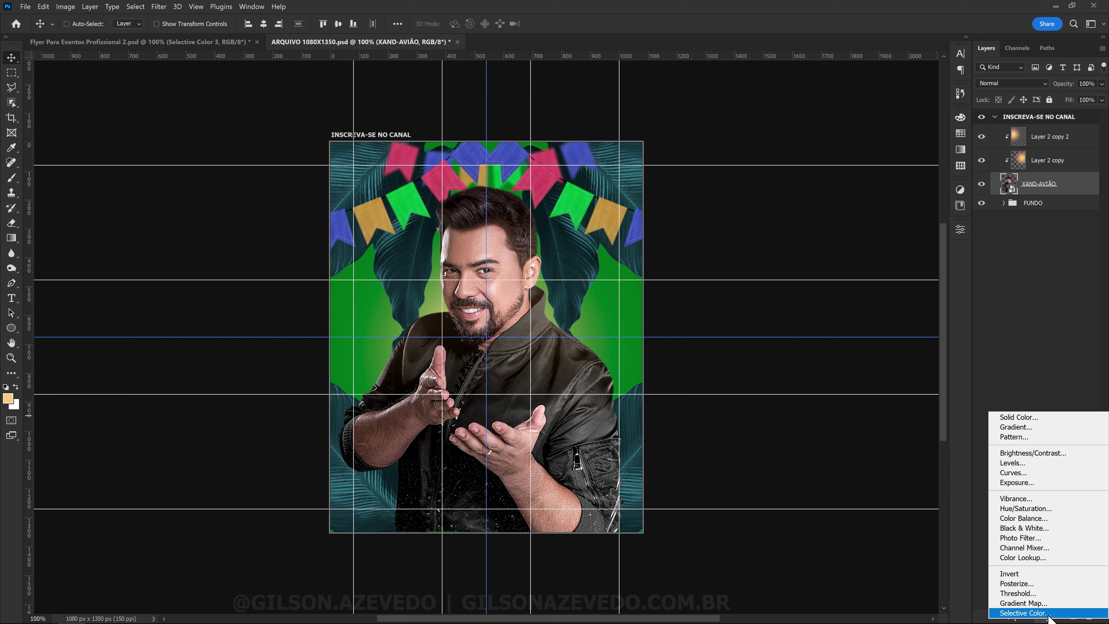
pyautogui.click(1044, 613)
pyautogui.moveTo(864, 301)
pyautogui.mouseDown()
pyautogui.moveTo(823, 301)
pyautogui.moveTo(834, 301)
pyautogui.mouseUp()
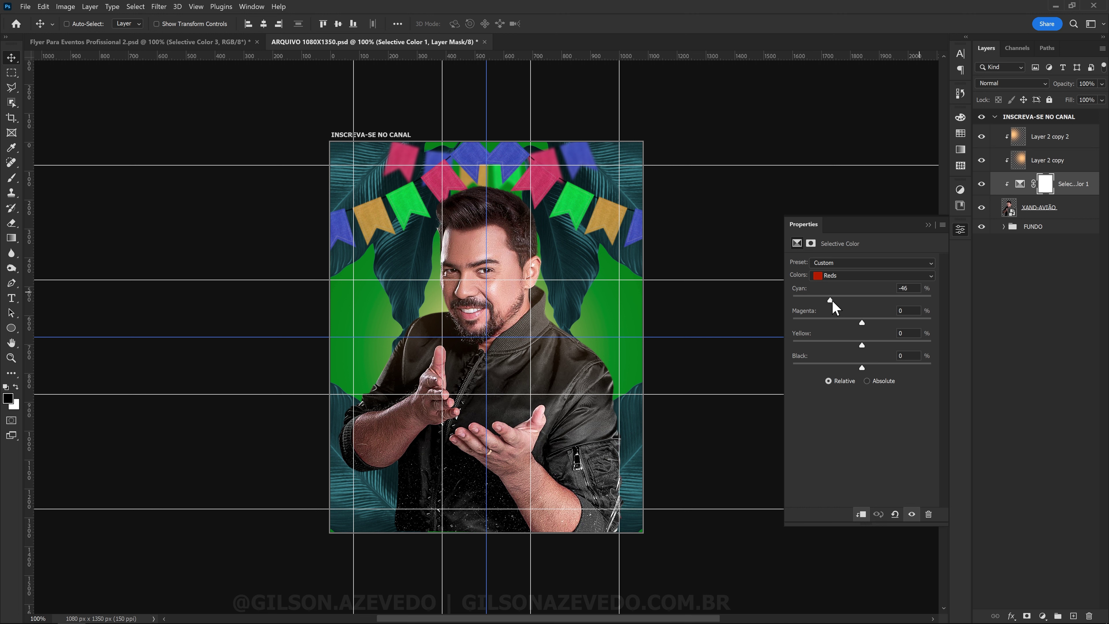
pyautogui.moveTo(828, 301); pyautogui.dragTo(820, 301)
pyautogui.write('-5')
# Nudge the second glow copy slightly left and add an empty Layer 3.
pyautogui.click(1048, 161)
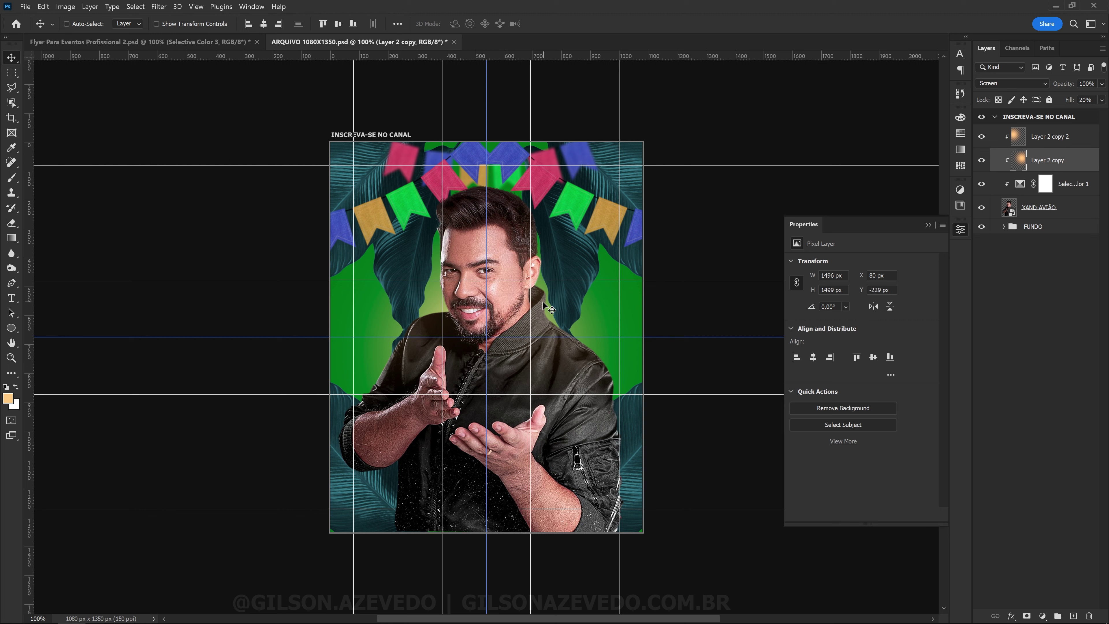
pyautogui.keyDown('ctrl'); pyautogui.click(428, 309); pyautogui.keyUp('ctrl')
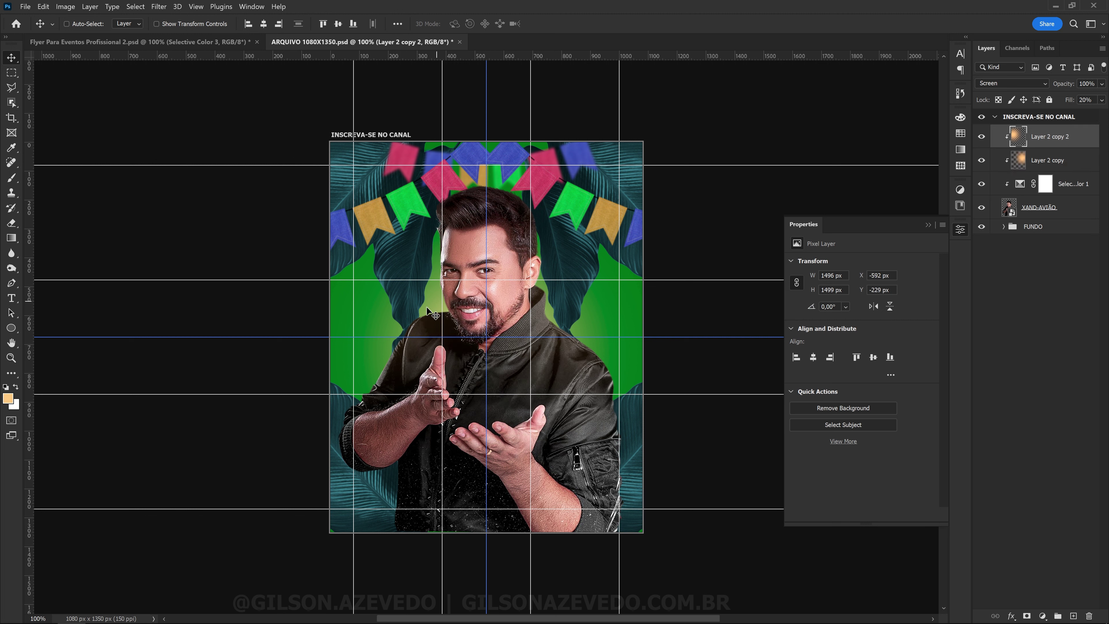
pyautogui.moveTo(428, 309); pyautogui.dragTo(420, 309)
pyautogui.click(1073, 615)
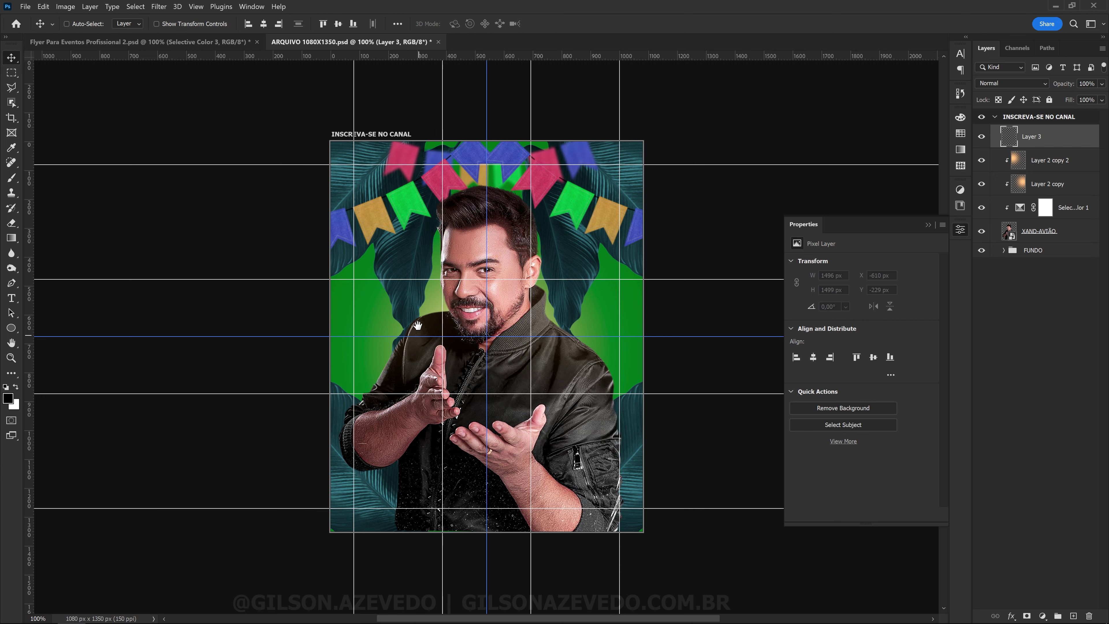
# Paint a soft black brush stroke across the bottom of the photo on Layer 3.
pyautogui.moveTo(320, 359); pyautogui.dragTo(274, 274)
pyautogui.press('b')
pyautogui.moveTo(388, 265); pyautogui.dragTo(433, 262)
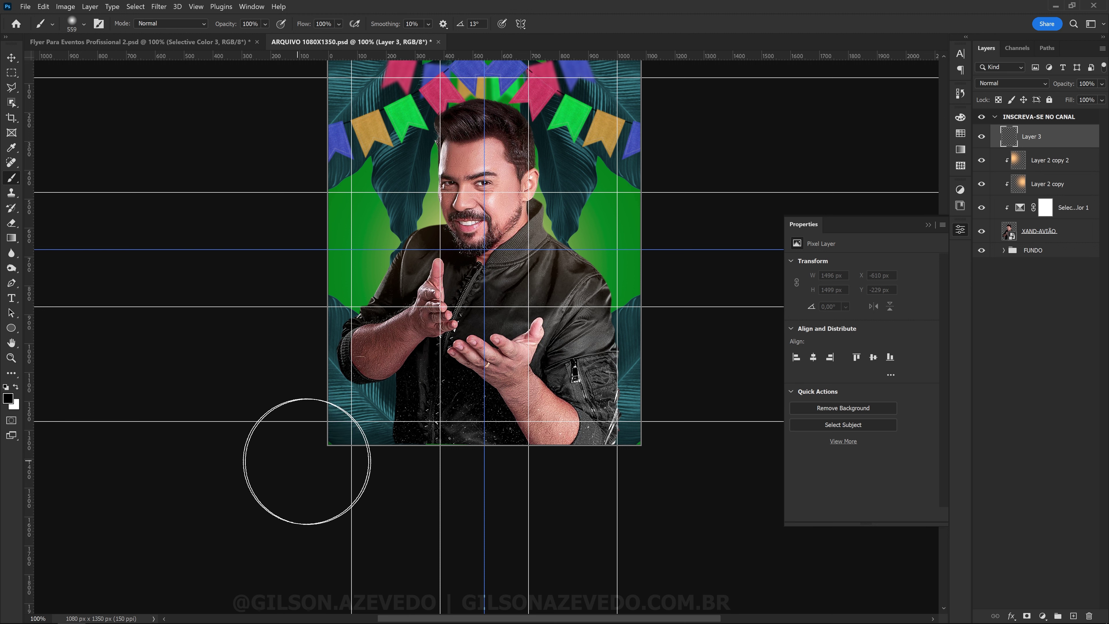
pyautogui.moveTo(307, 471); pyautogui.dragTo(711, 463)
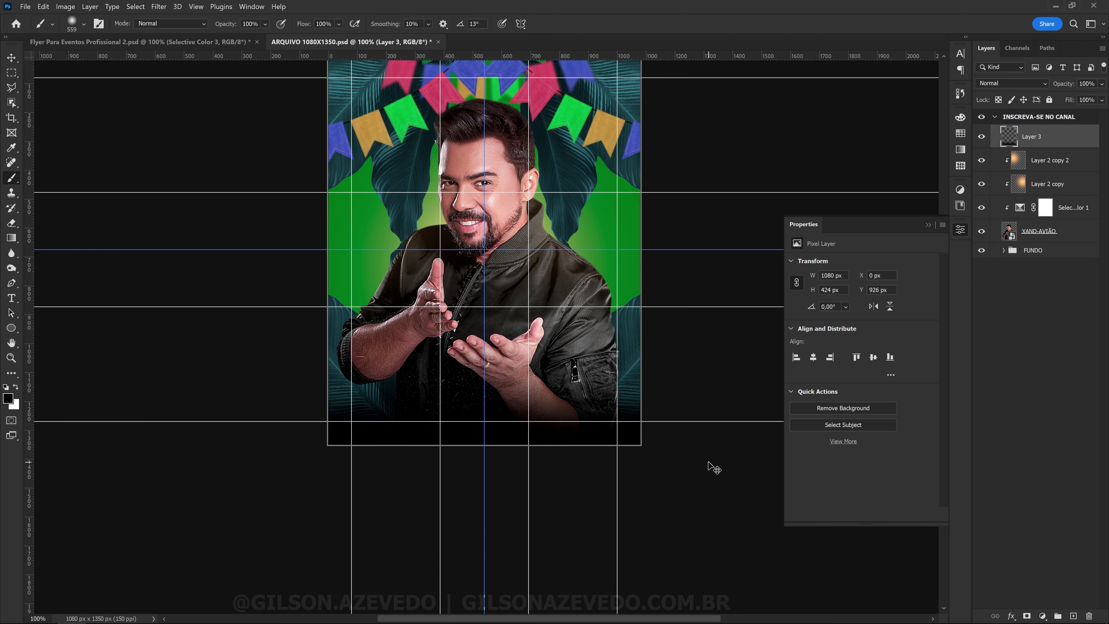
# Stretch the black shading vertically to about 1222 px tall over the singer's lower body.
pyautogui.hotkey('ctrl', 't')
pyautogui.moveTo(489, 327); pyautogui.dragTo(488, 202)
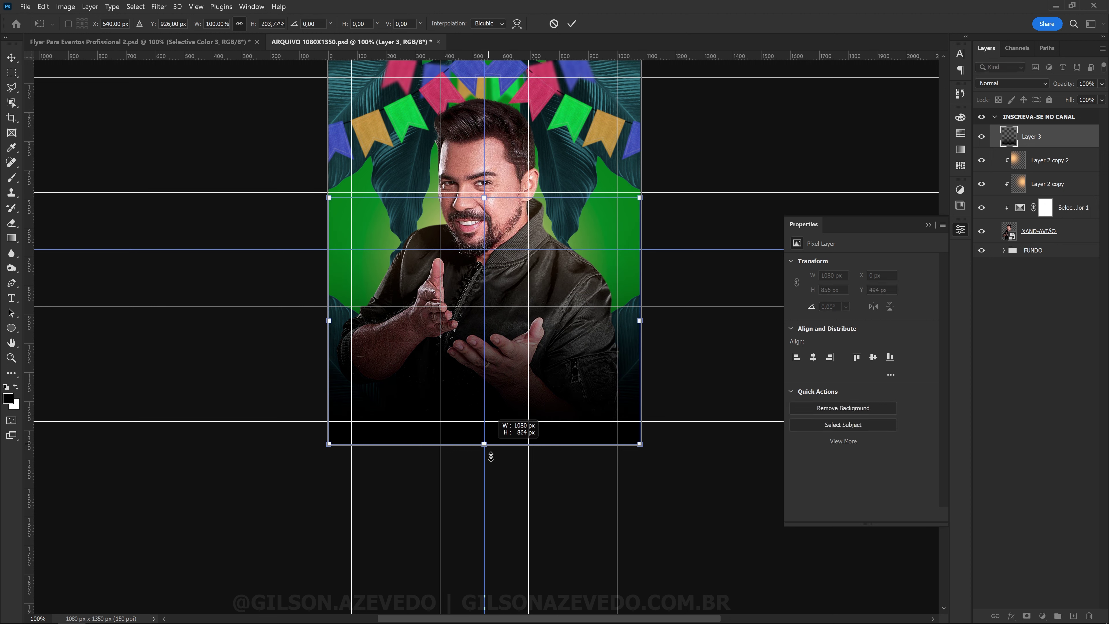
pyautogui.moveTo(485, 444); pyautogui.dragTo(484, 549)
pyautogui.moveTo(581, 507); pyautogui.dragTo(582, 459)
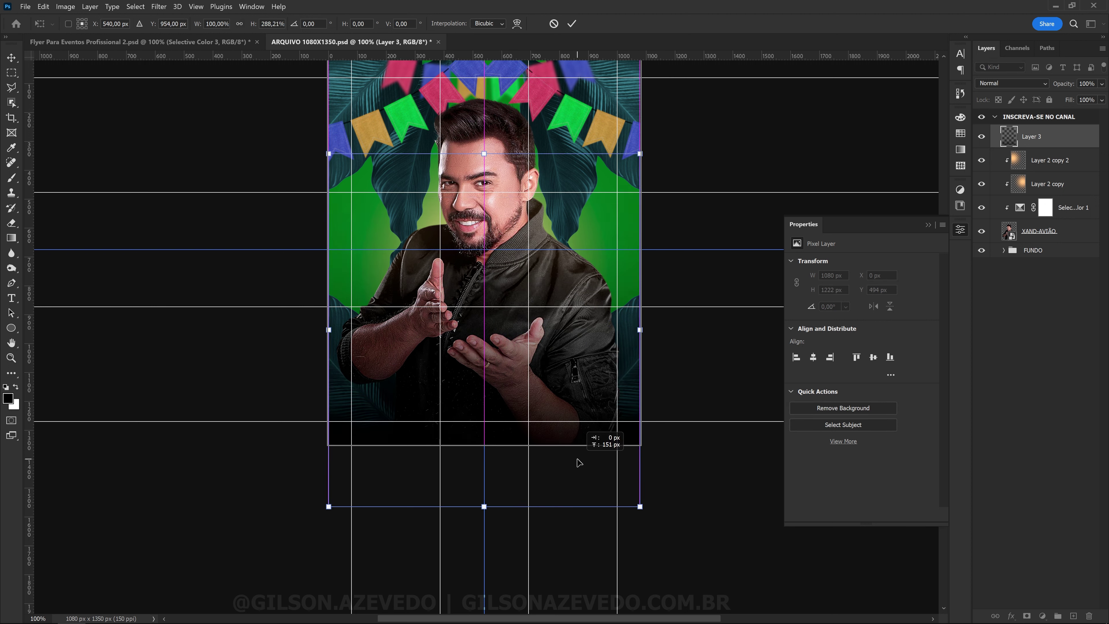
pyautogui.press('Return')
pyautogui.press('b')
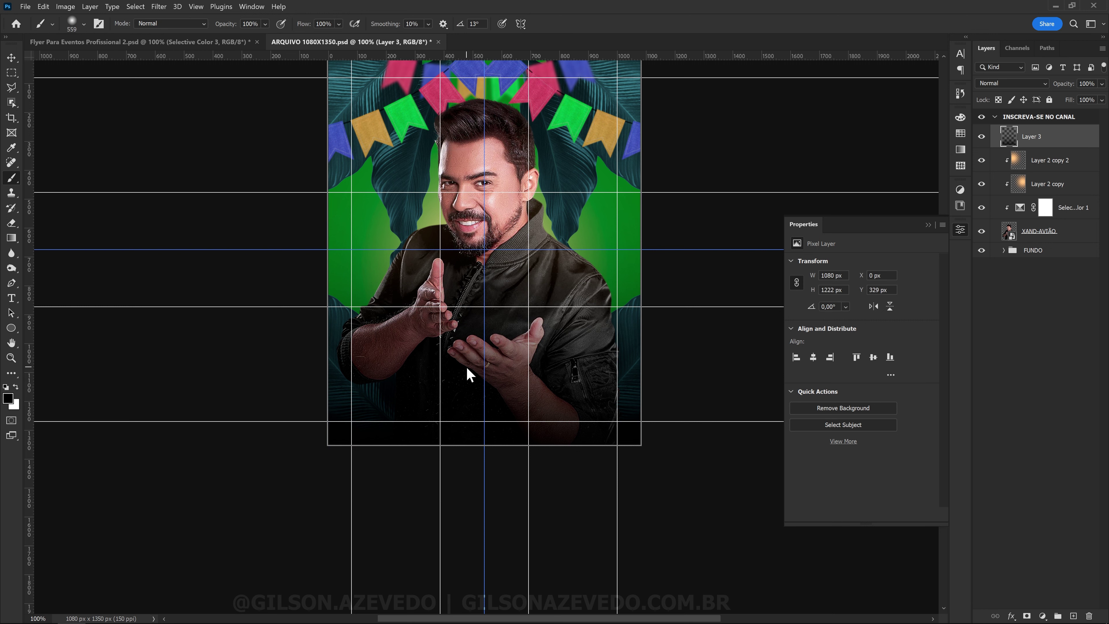
pyautogui.scroll(3, 470, 396)
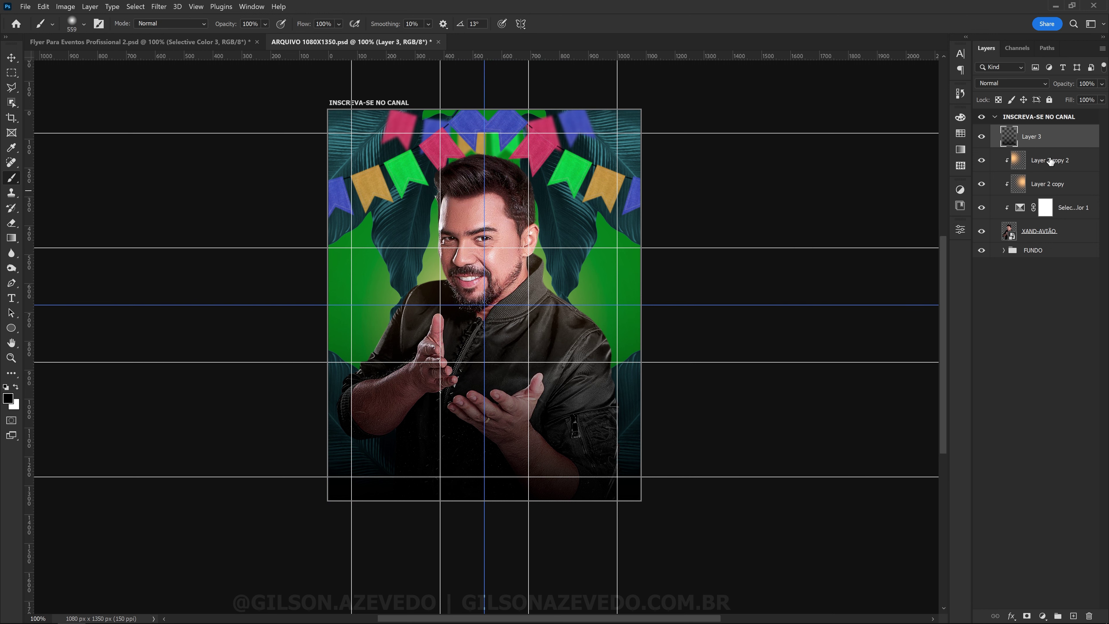
# Group the photo layers down to XAND-AVIÃO into a group named FOTO.
pyautogui.keyDown('shift'); pyautogui.click(1073, 236); pyautogui.keyUp('shift')
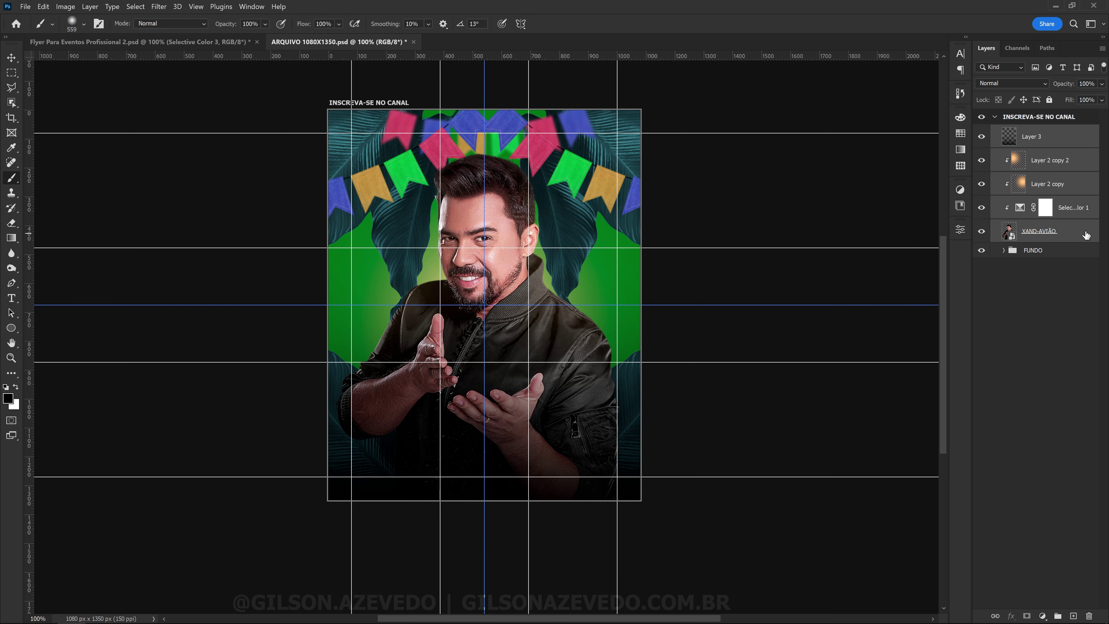
pyautogui.rightClick(1086, 236)
pyautogui.click(988, 177)
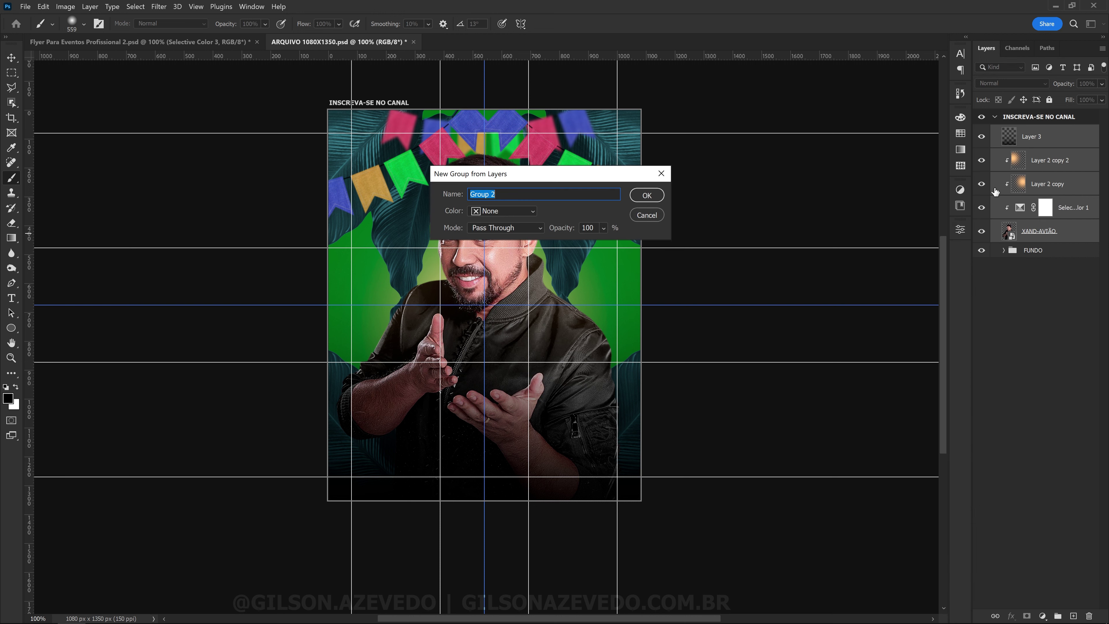
pyautogui.write('FOTO')
pyautogui.press('Return')
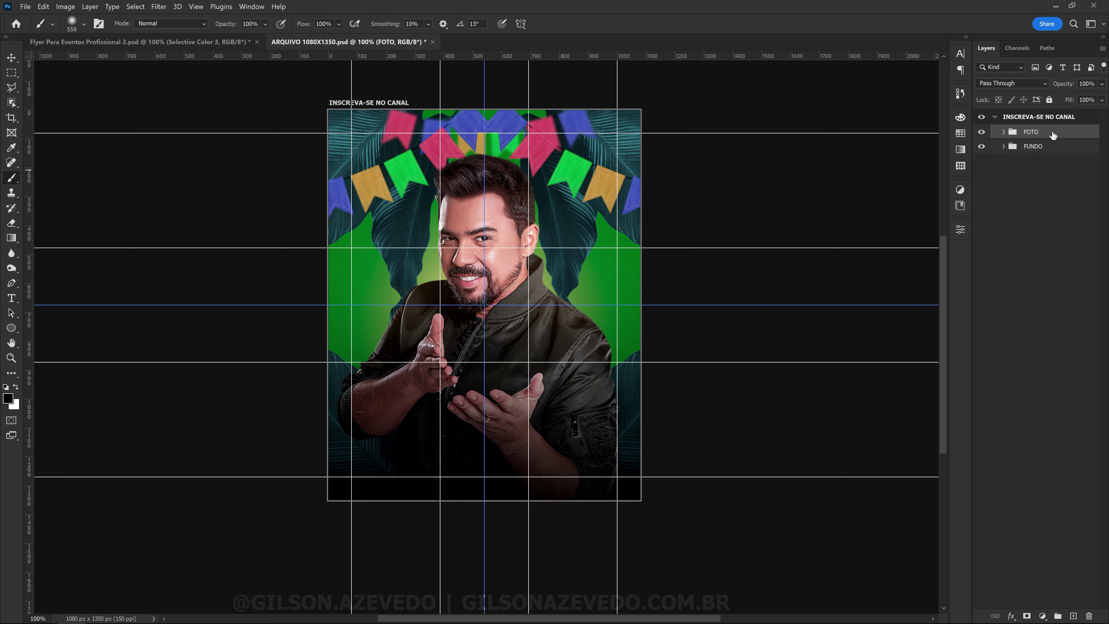
pyautogui.click(1004, 132)
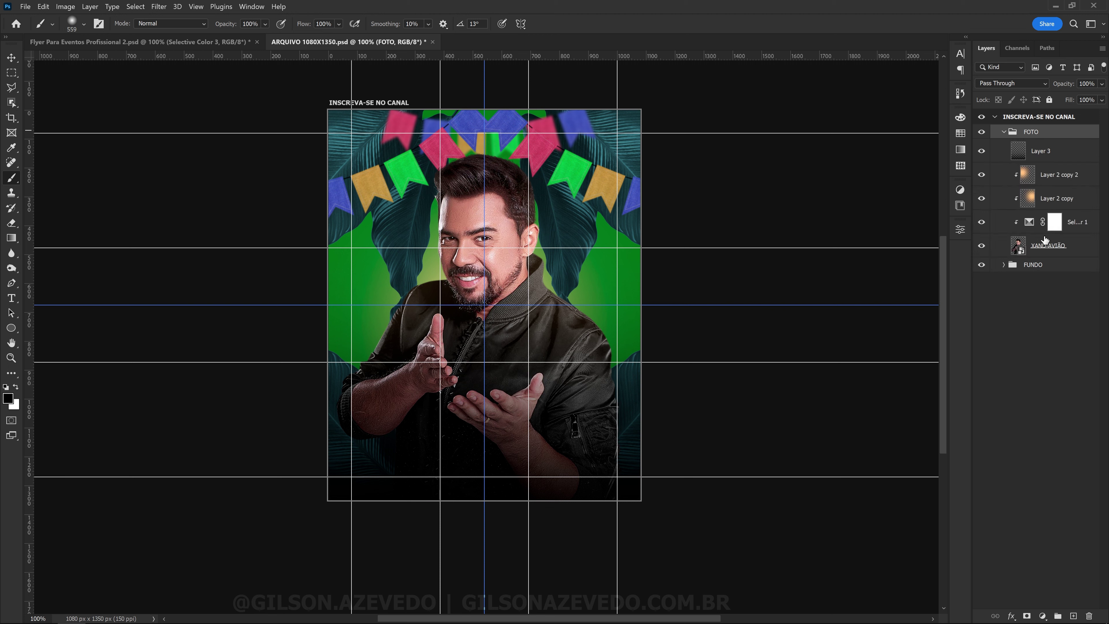
pyautogui.click(1003, 131)
# Group the three bunting layers inside FUNDO into a bandeiras group.
pyautogui.click(1012, 144)
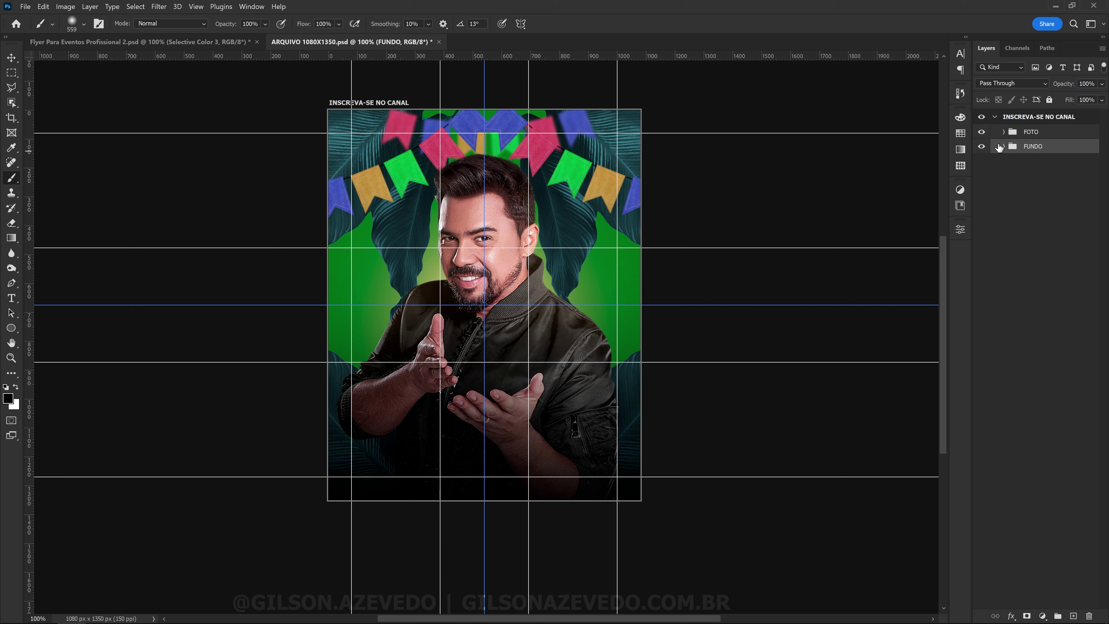
pyautogui.click(1044, 165)
pyautogui.keyDown('shift'); pyautogui.click(1047, 216); pyautogui.keyUp('shift')
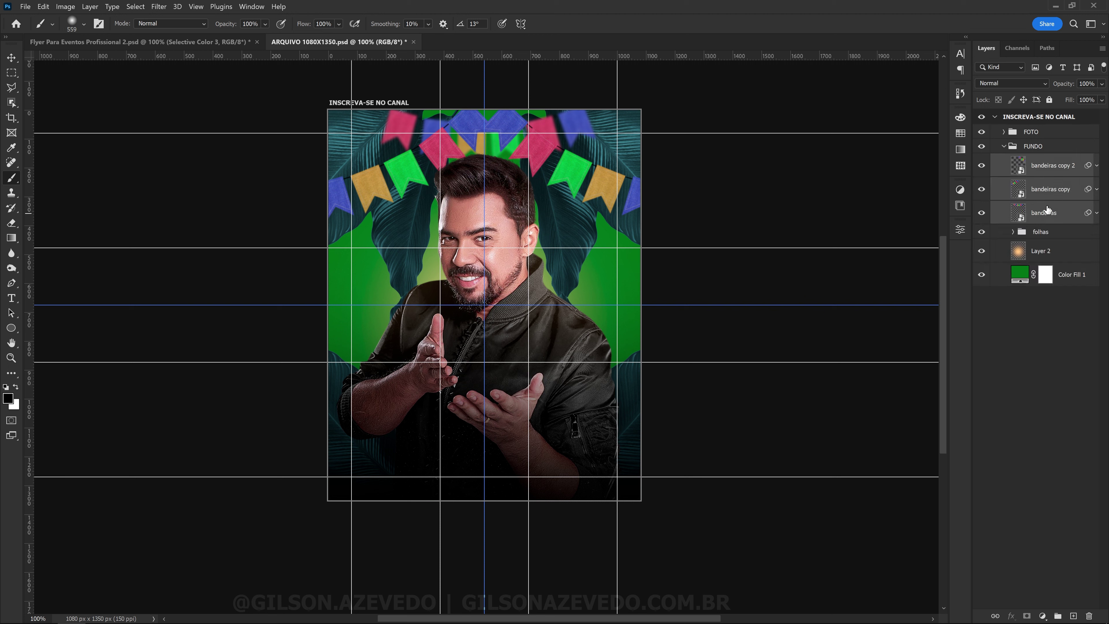
pyautogui.hotkey('ctrl', 'g')
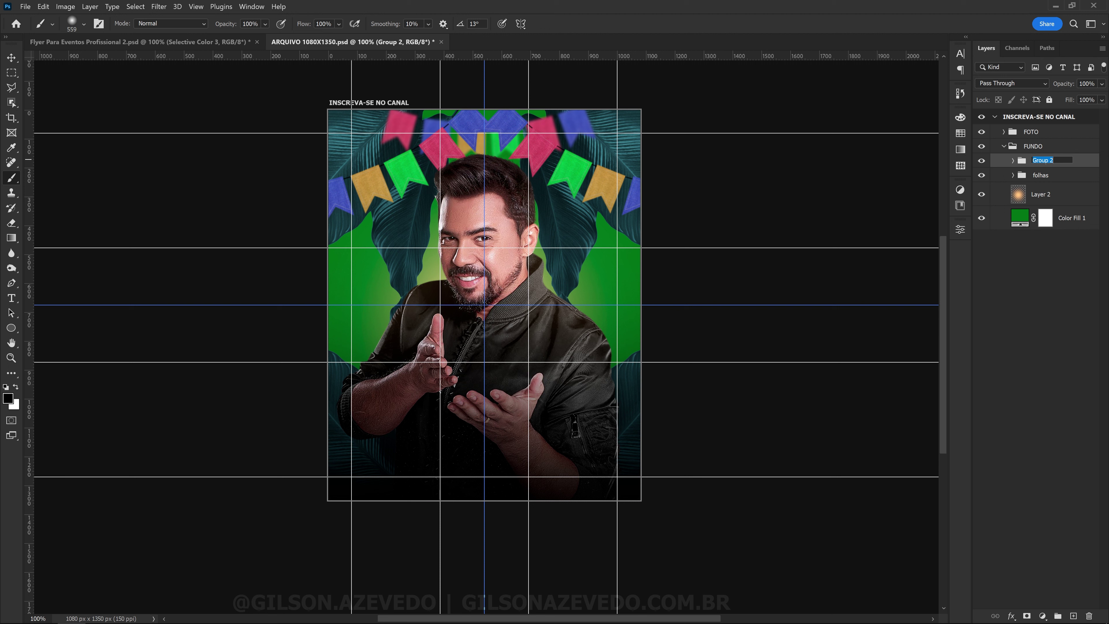
pyautogui.write('ndeiras')
pyautogui.press('Return')
pyautogui.click(1013, 160)
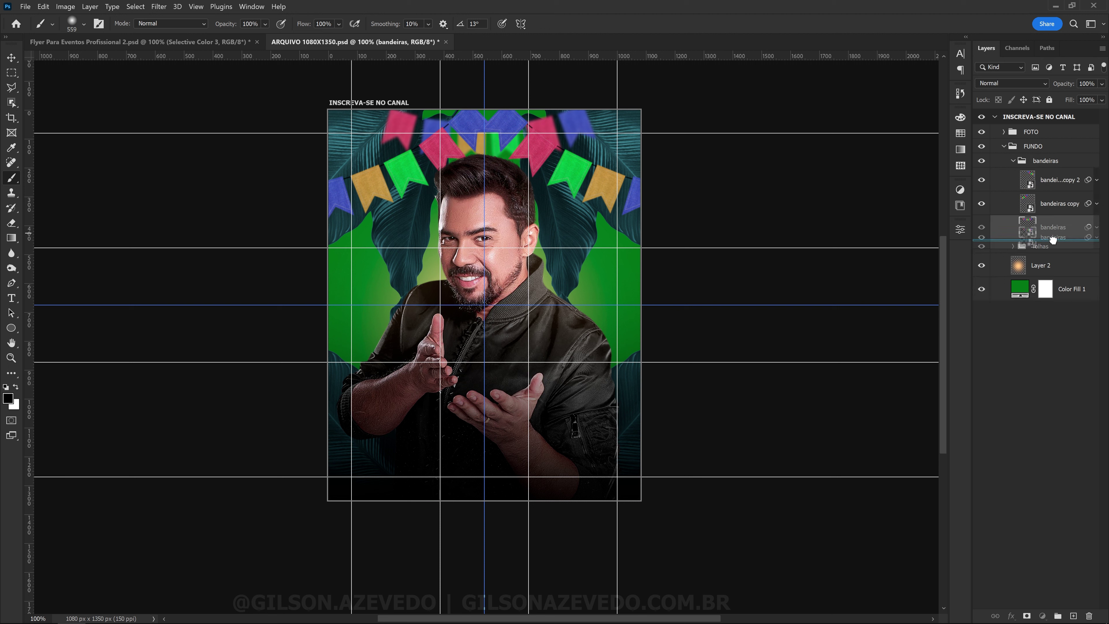
pyautogui.moveTo(1057, 236); pyautogui.dragTo(1051, 165)
# Place the PLCA-MADEIRA wooden sign image above the bandeiras group.
pyautogui.click(1049, 162)
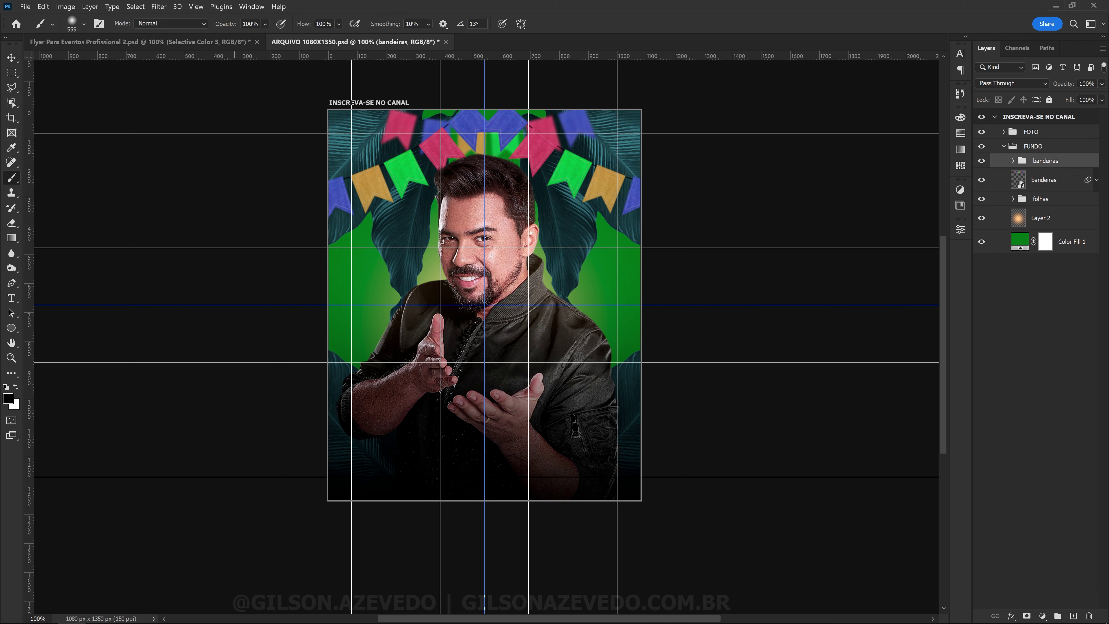
pyautogui.click(101, 614)
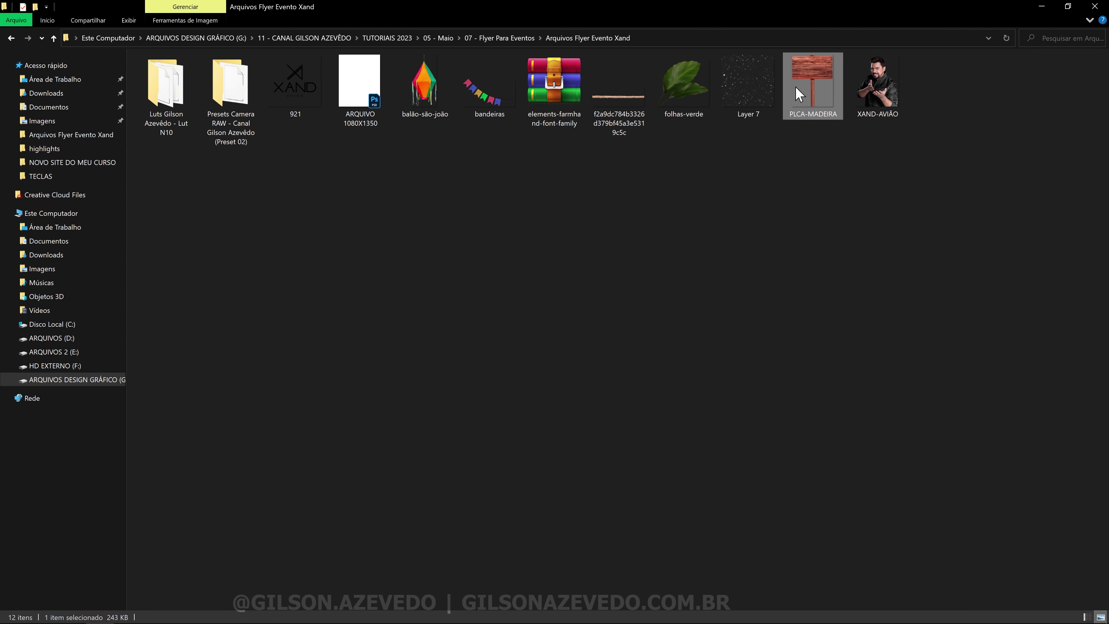
pyautogui.moveTo(800, 94); pyautogui.dragTo(395, 301)
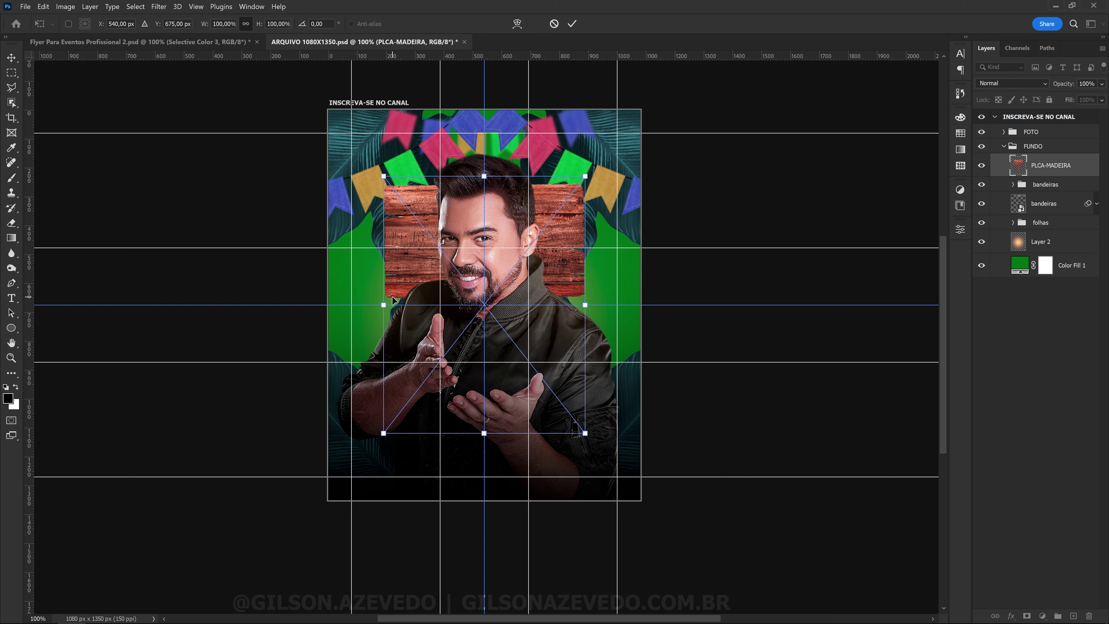
# Scale the wooden sign to about half size, tilt it, and put it below the bunting.
pyautogui.moveTo(554, 306); pyautogui.dragTo(430, 240)
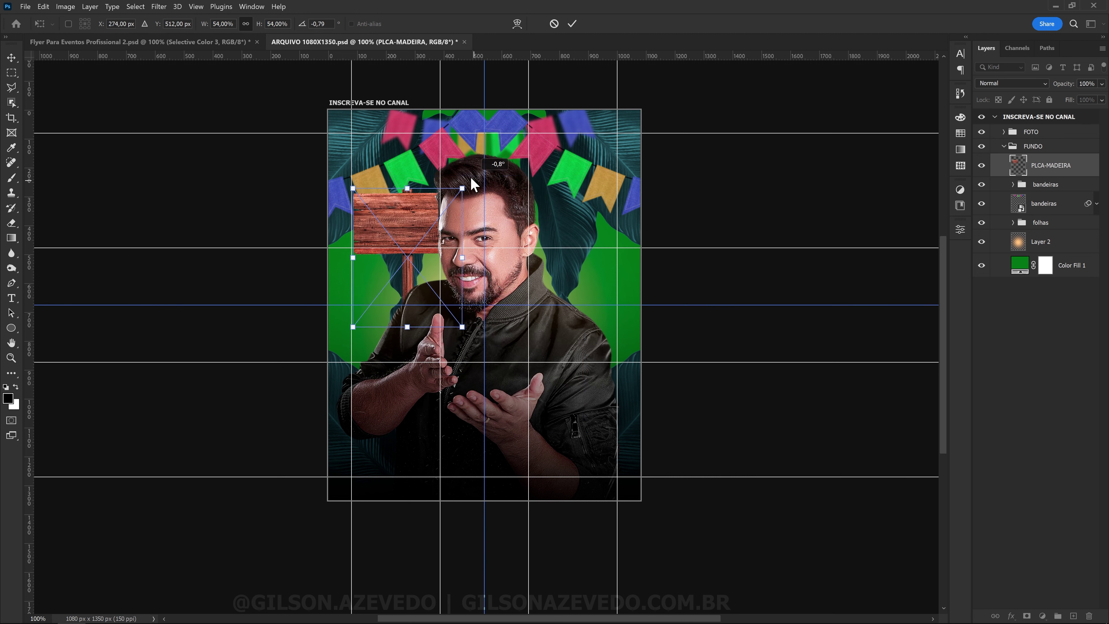
pyautogui.moveTo(472, 181); pyautogui.dragTo(458, 173)
pyautogui.moveTo(461, 247); pyautogui.dragTo(430, 245)
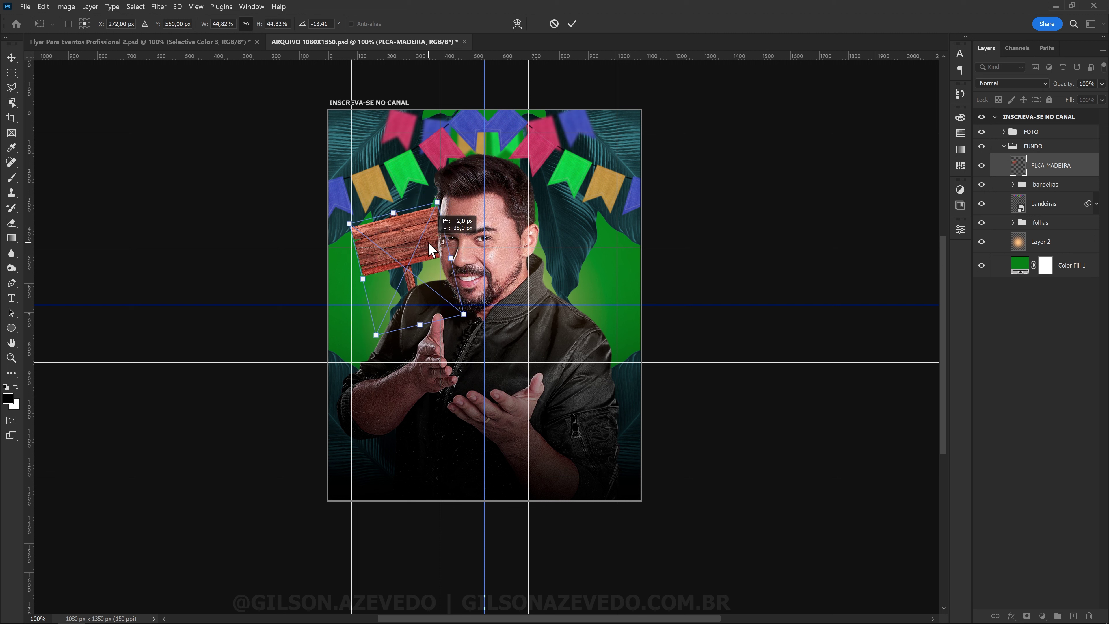
pyautogui.moveTo(378, 335); pyautogui.dragTo(371, 347)
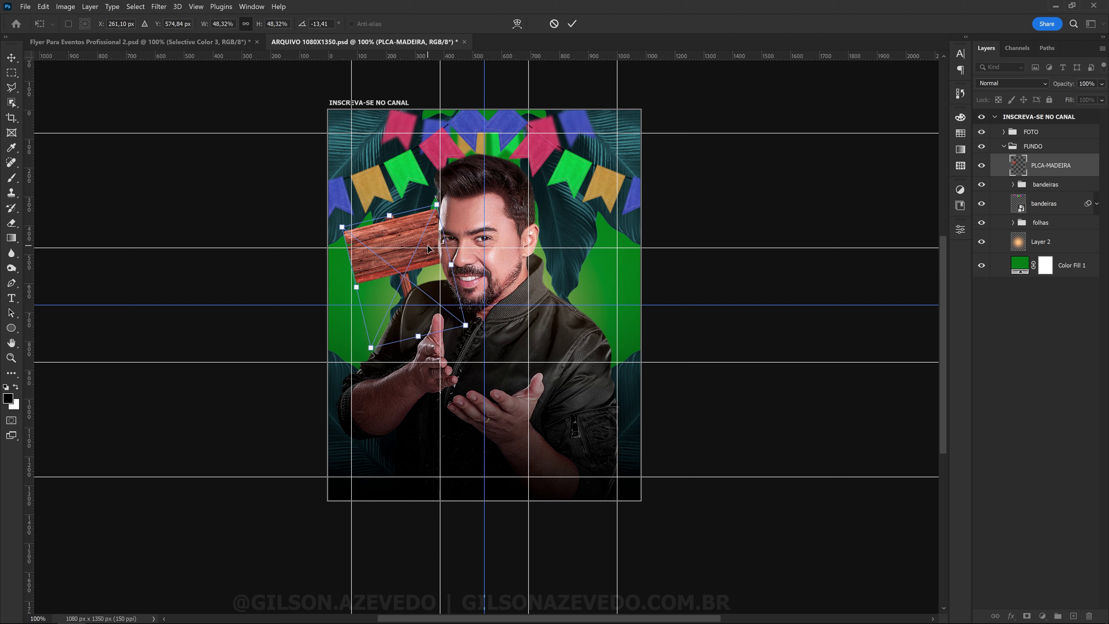
pyautogui.press('Return')
pyautogui.moveTo(1048, 165); pyautogui.dragTo(1045, 193)
# Duplicate the sign, flip the copy horizontally, and place it right of the singer.
pyautogui.hotkey('ctrl', 'j')
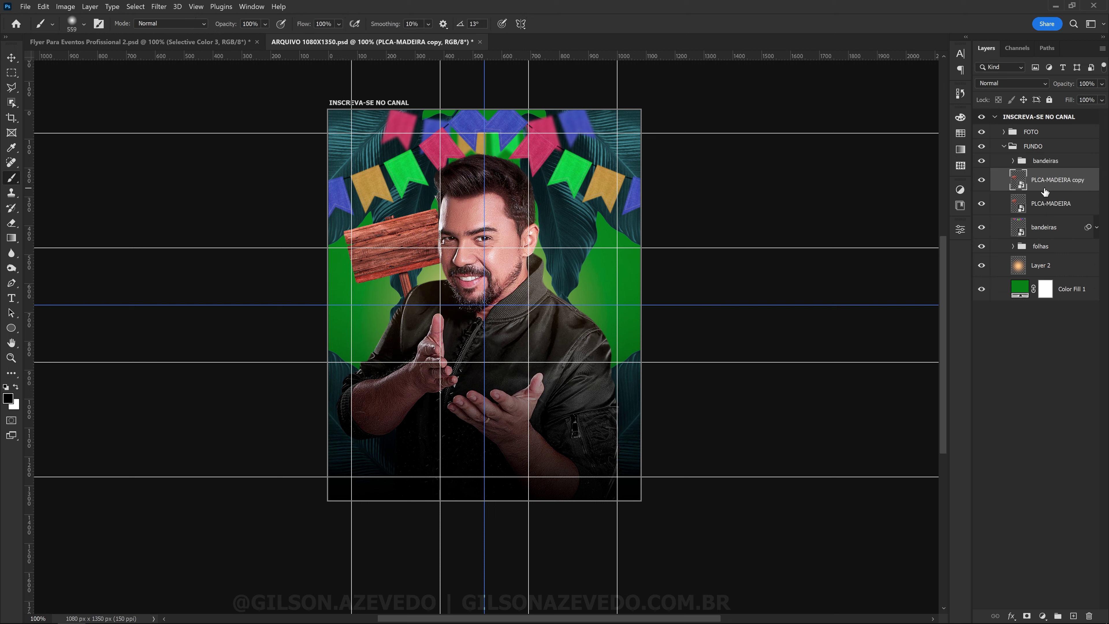
pyautogui.hotkey('ctrl', 't')
pyautogui.rightClick(376, 257)
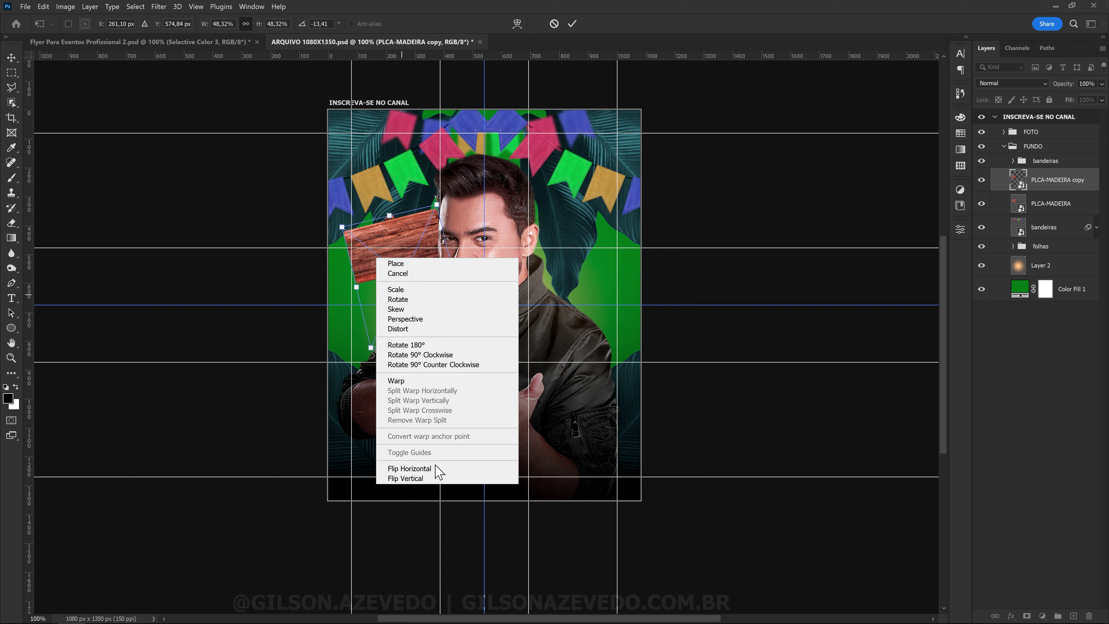
pyautogui.click(438, 478)
pyautogui.moveTo(406, 265); pyautogui.dragTo(572, 280)
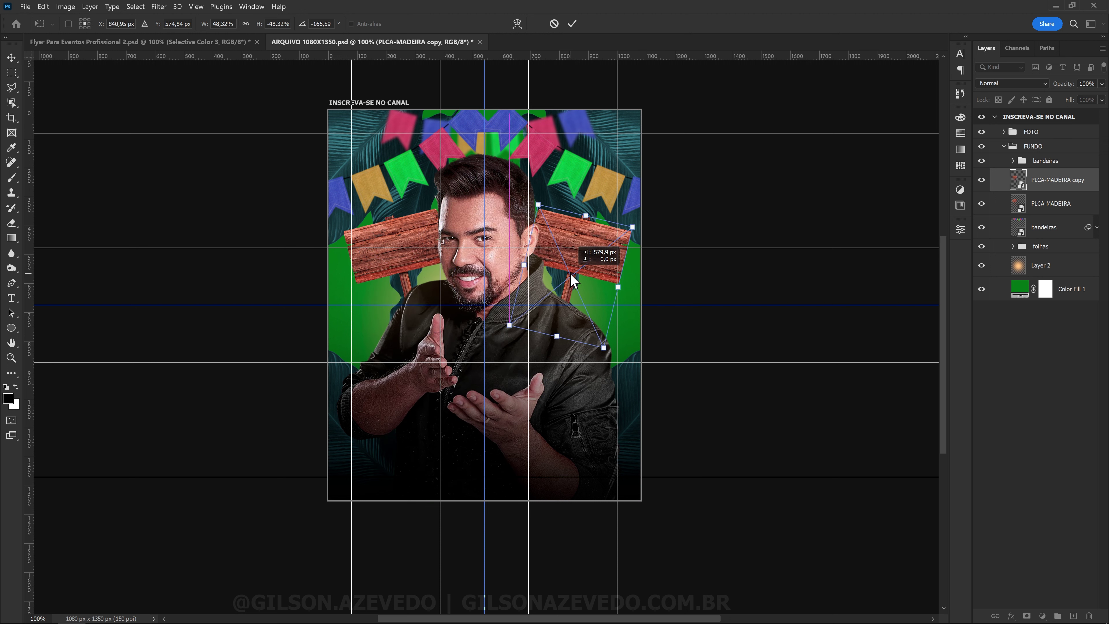
pyautogui.press('Return')
pyautogui.press('b')
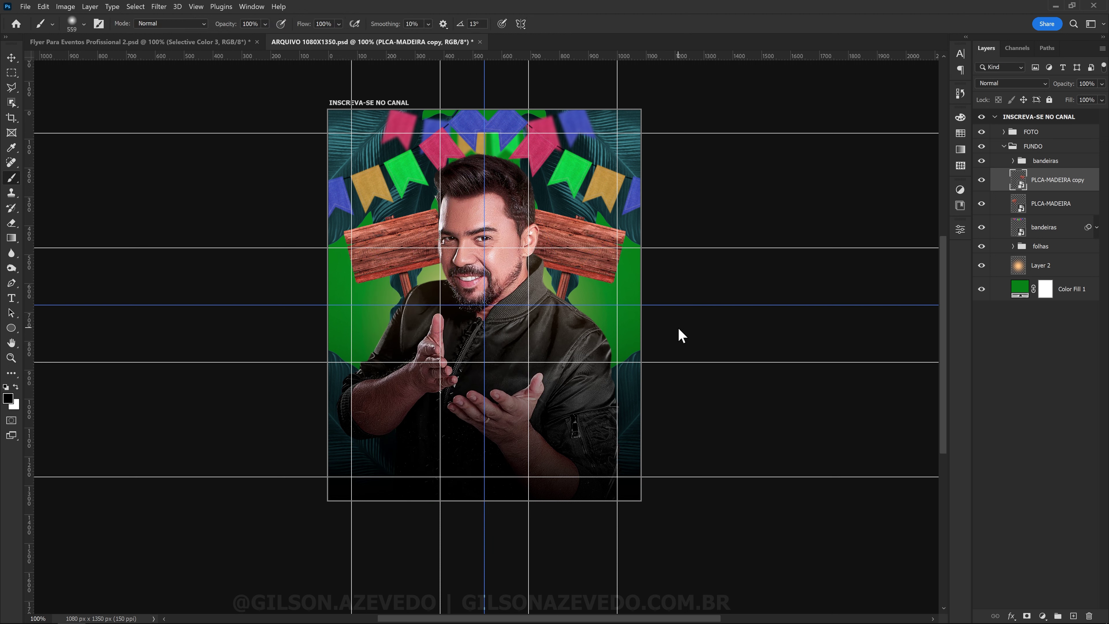
# Reposition both wooden signs together with the Move tool.
pyautogui.keyDown('shift'); pyautogui.click(1048, 203); pyautogui.keyUp('shift')
pyautogui.press('v')
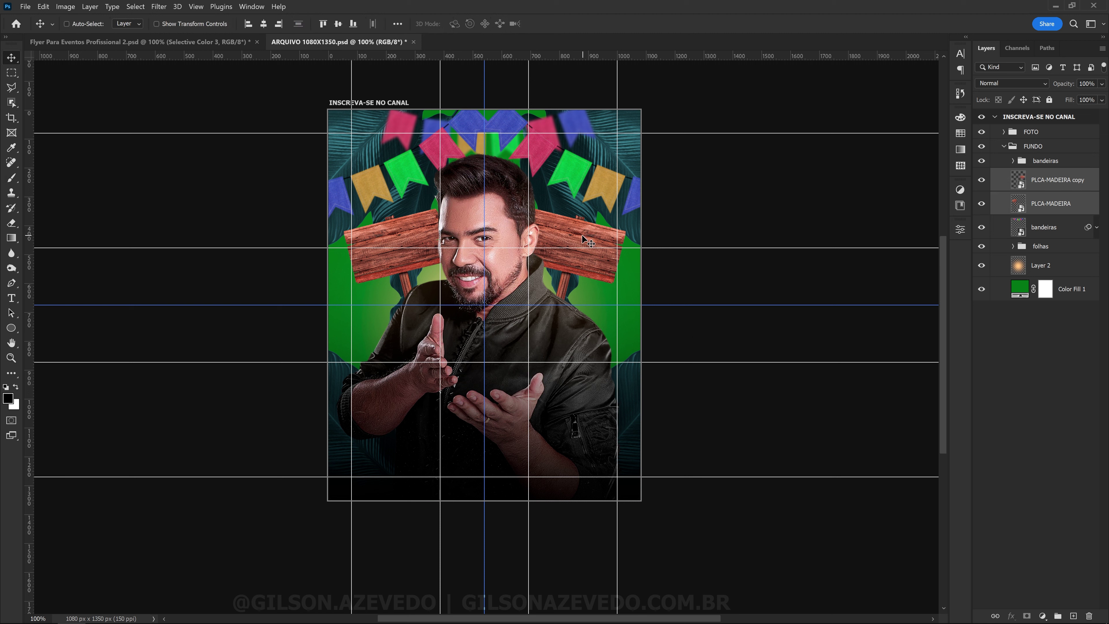
pyautogui.moveTo(582, 234); pyautogui.dragTo(564, 229)
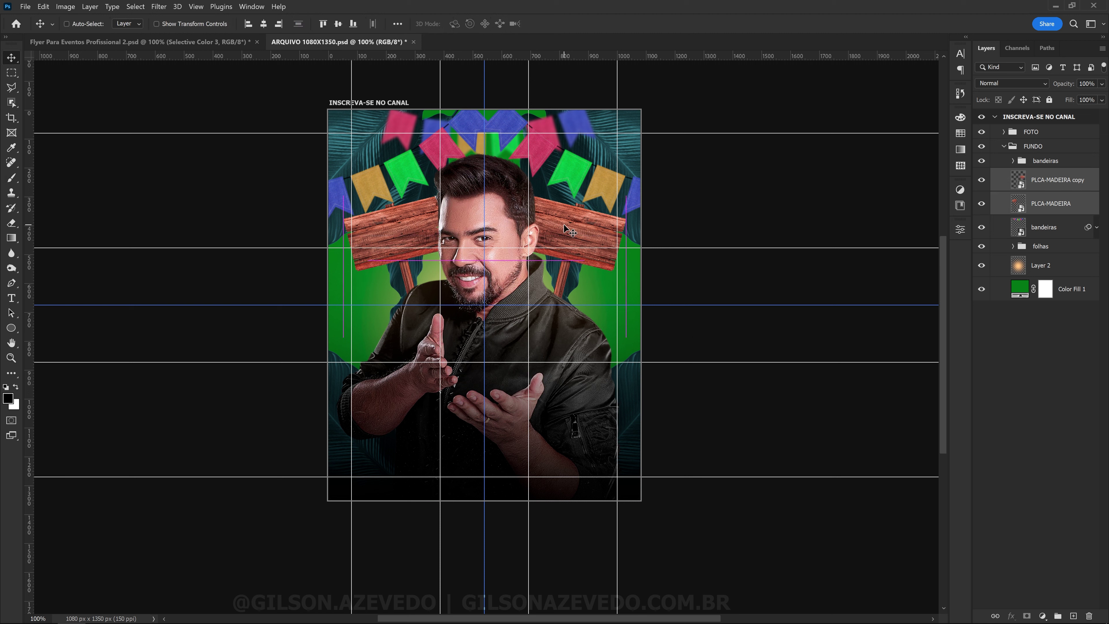
pyautogui.click(1003, 134)
pyautogui.click(1004, 132)
# Move the singer photo layers up by 44 px.
pyautogui.click(1057, 175)
pyautogui.keyDown('shift'); pyautogui.click(1048, 246); pyautogui.keyUp('shift')
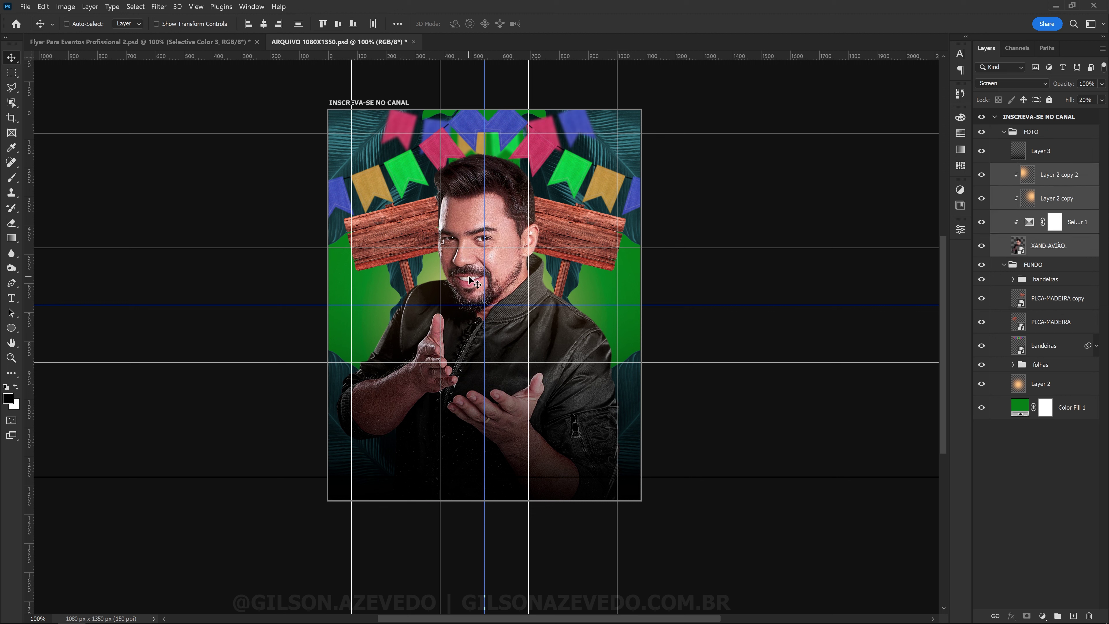
pyautogui.moveTo(470, 281); pyautogui.dragTo(469, 267)
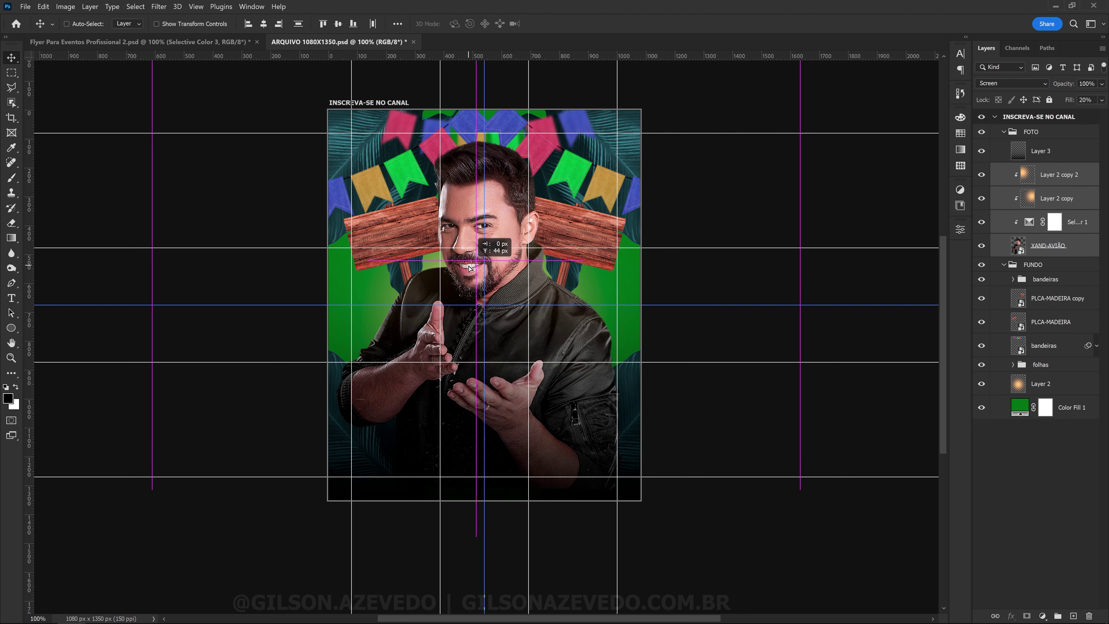
# Scale the two bunting strand copies up to about 106%.
pyautogui.click(1022, 278)
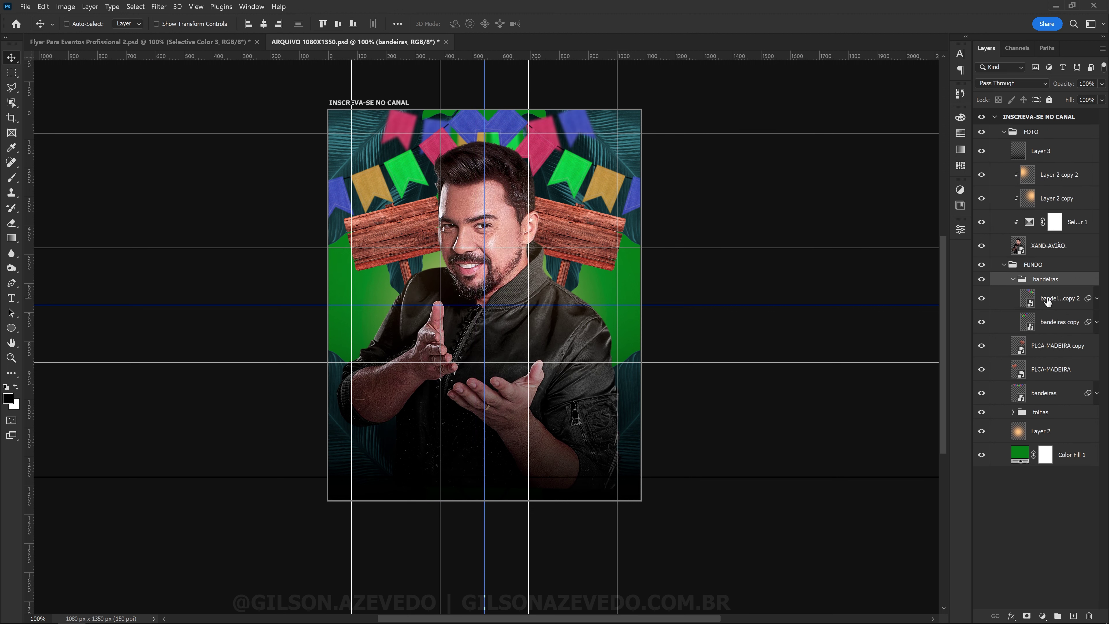
pyautogui.click(1047, 302)
pyautogui.keyDown('shift'); pyautogui.click(1054, 329); pyautogui.keyUp('shift')
pyautogui.hotkey('ctrl', 't')
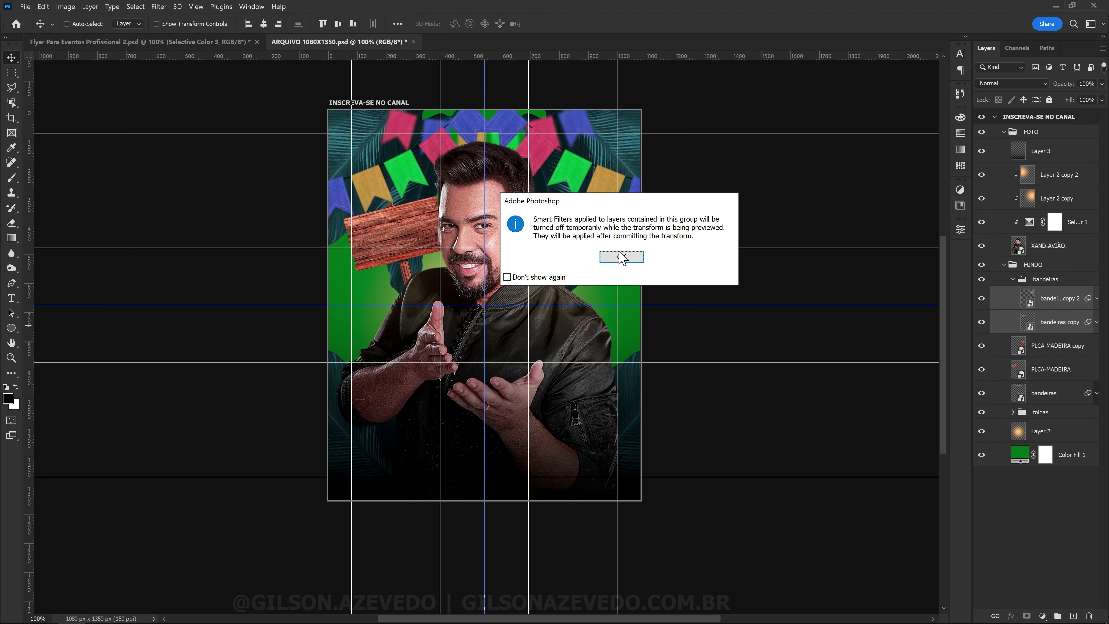
pyautogui.click(622, 255)
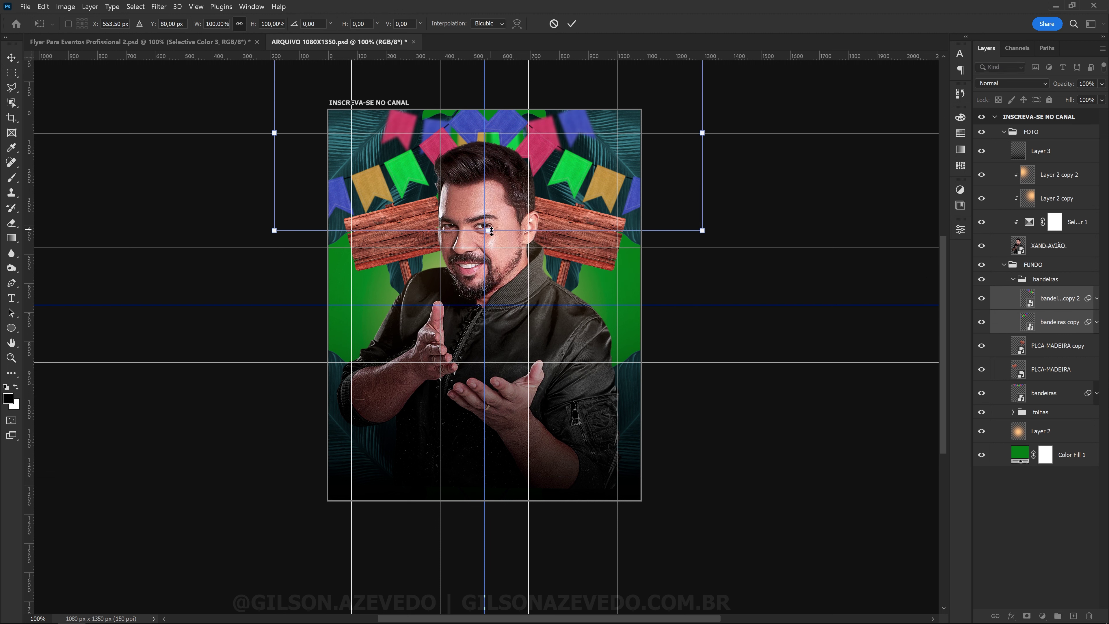
pyautogui.moveTo(488, 231)
pyautogui.mouseDown()
pyautogui.moveTo(496, 241)
pyautogui.moveTo(511, 214)
pyautogui.mouseUp()
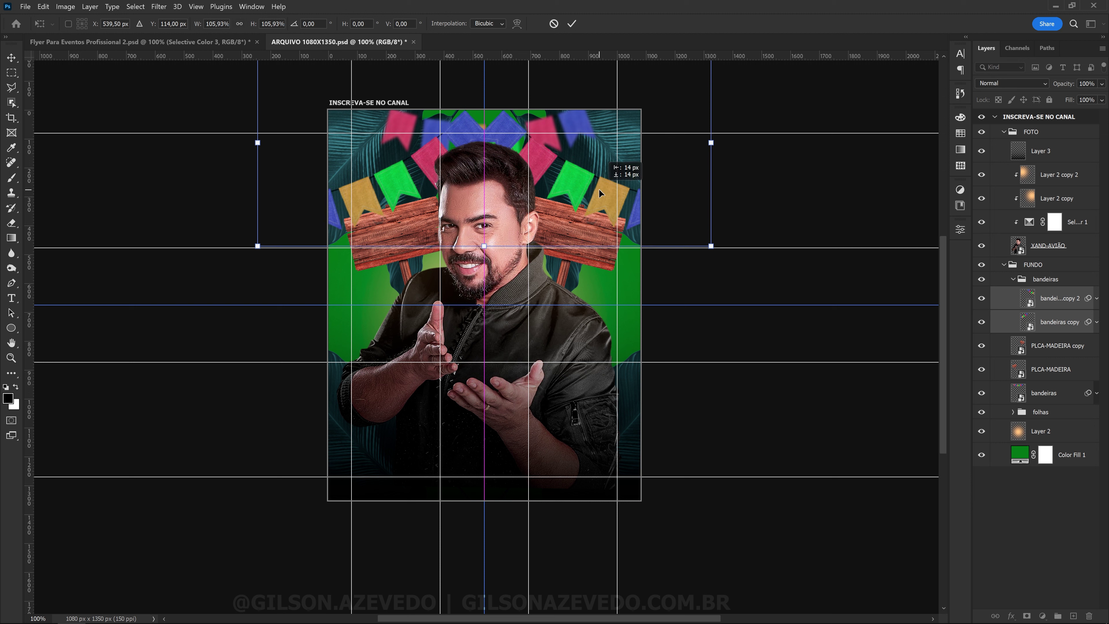
pyautogui.press('Return')
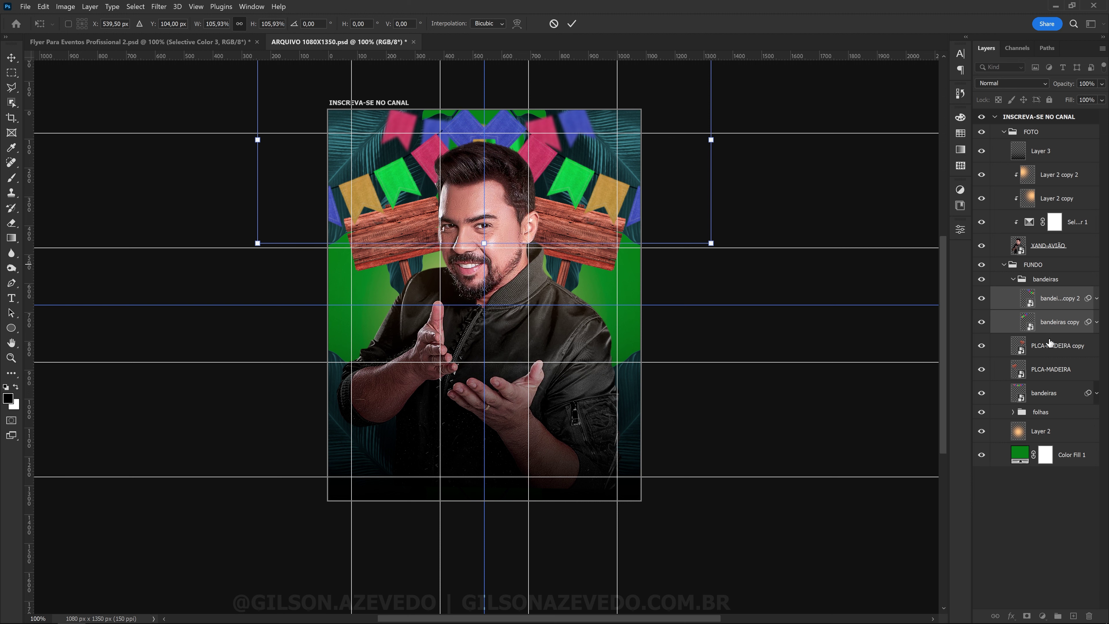
# Enlarge the main bandeiras flag layer to about 120%.
pyautogui.click(1043, 392)
pyautogui.hotkey('ctrl', 't')
pyautogui.moveTo(643, 116); pyautogui.dragTo(662, 119)
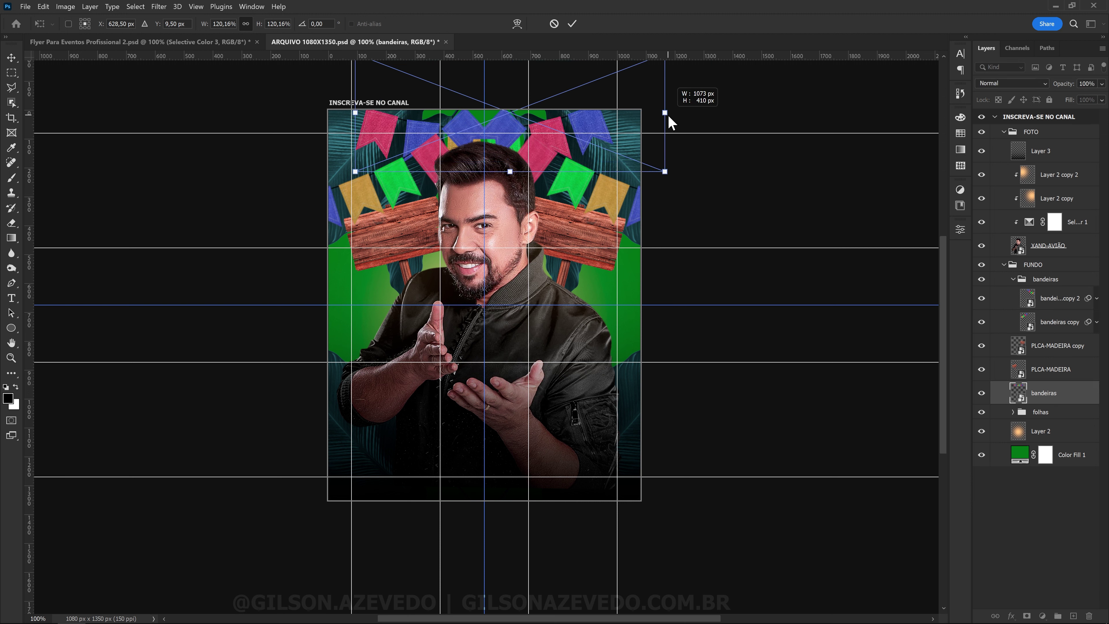
pyautogui.press('Return')
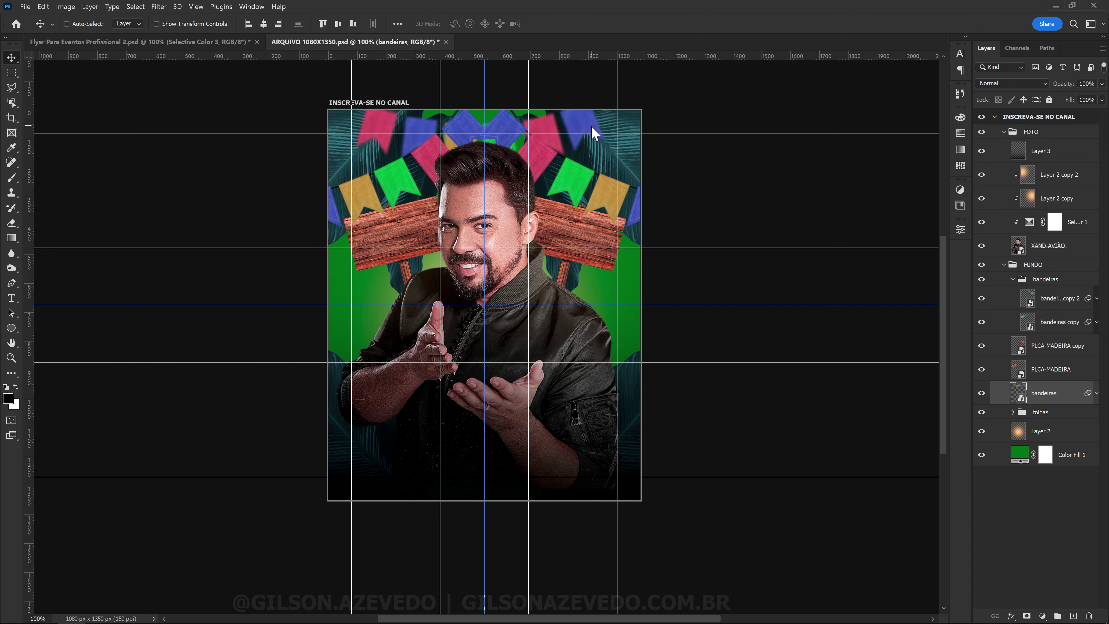
# Type BRAHMA in 72 pt peach (ffbe8f) text on the left wooden sign.
pyautogui.click(10, 299)
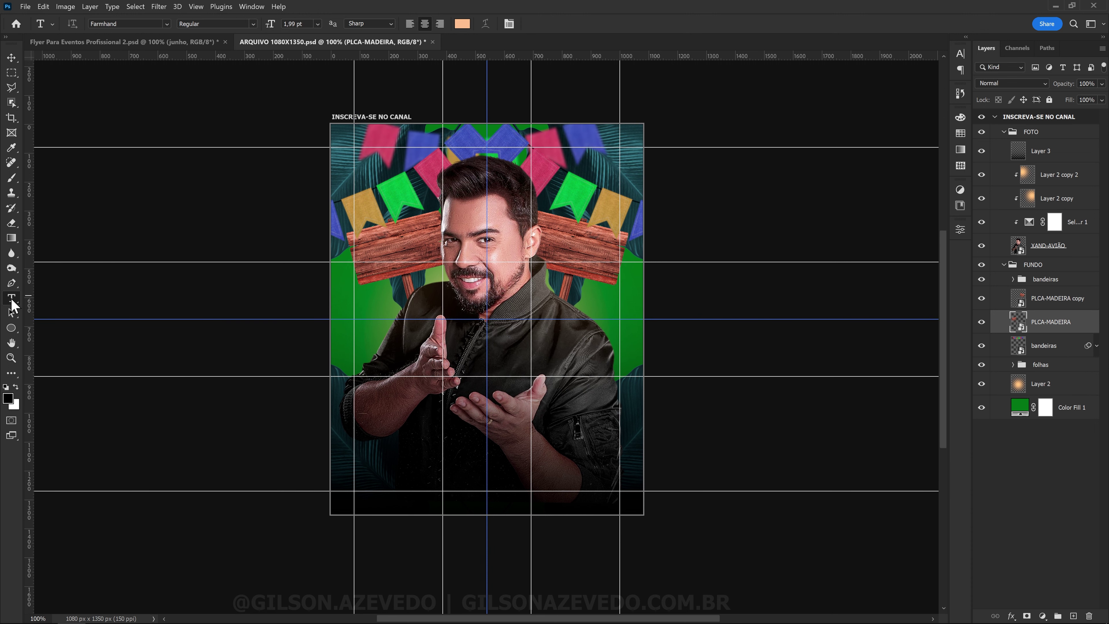
pyautogui.click(462, 24)
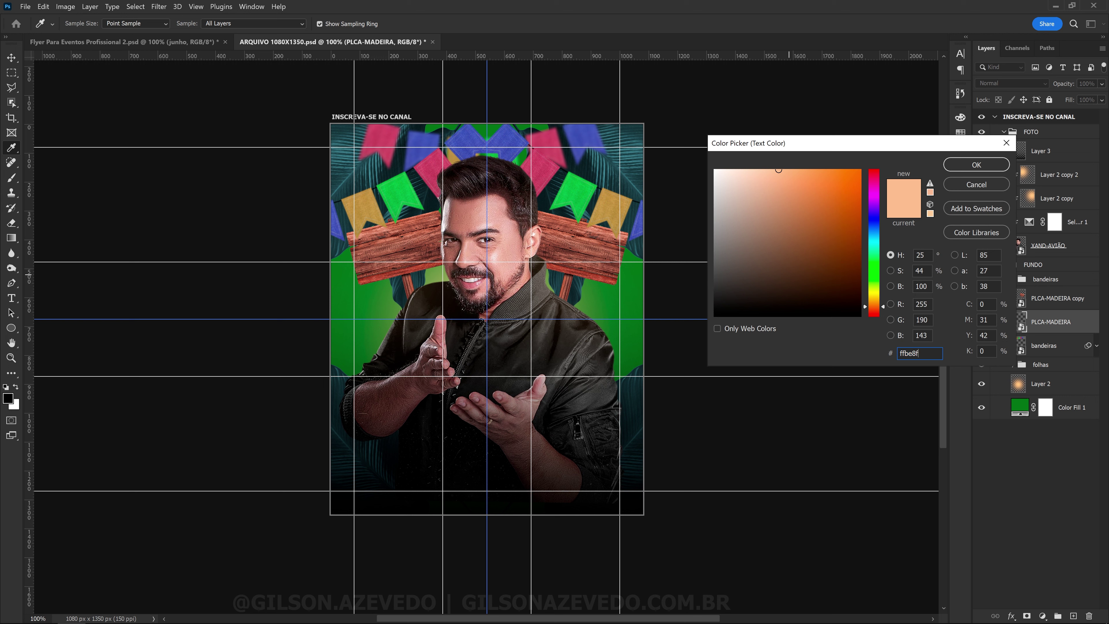
pyautogui.click(908, 353)
pyautogui.click(977, 165)
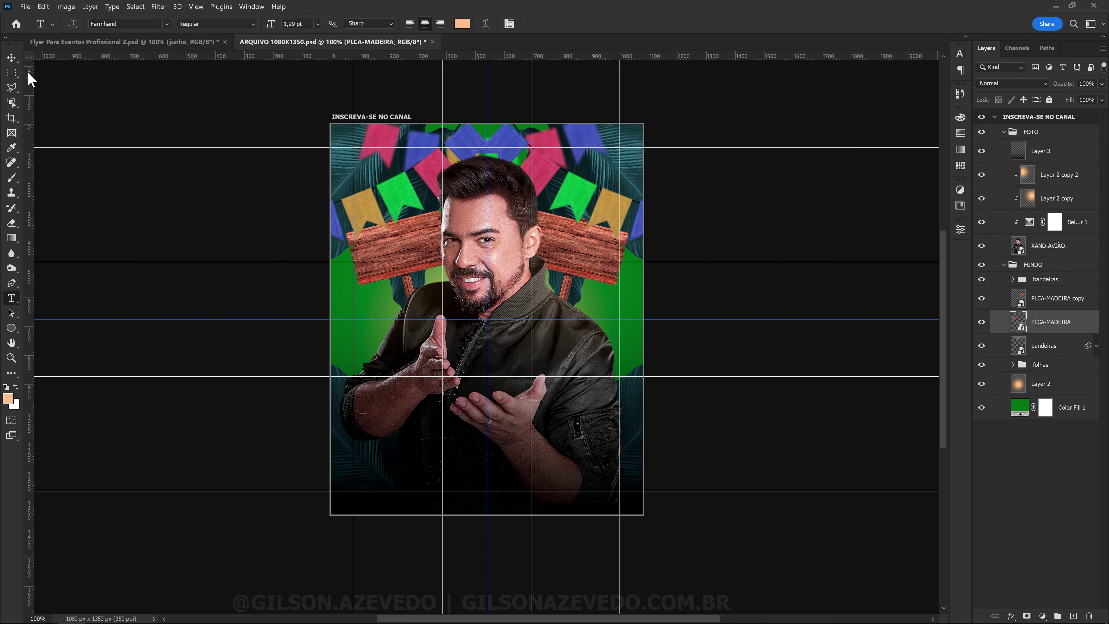
pyautogui.click(101, 24)
pyautogui.click(410, 247)
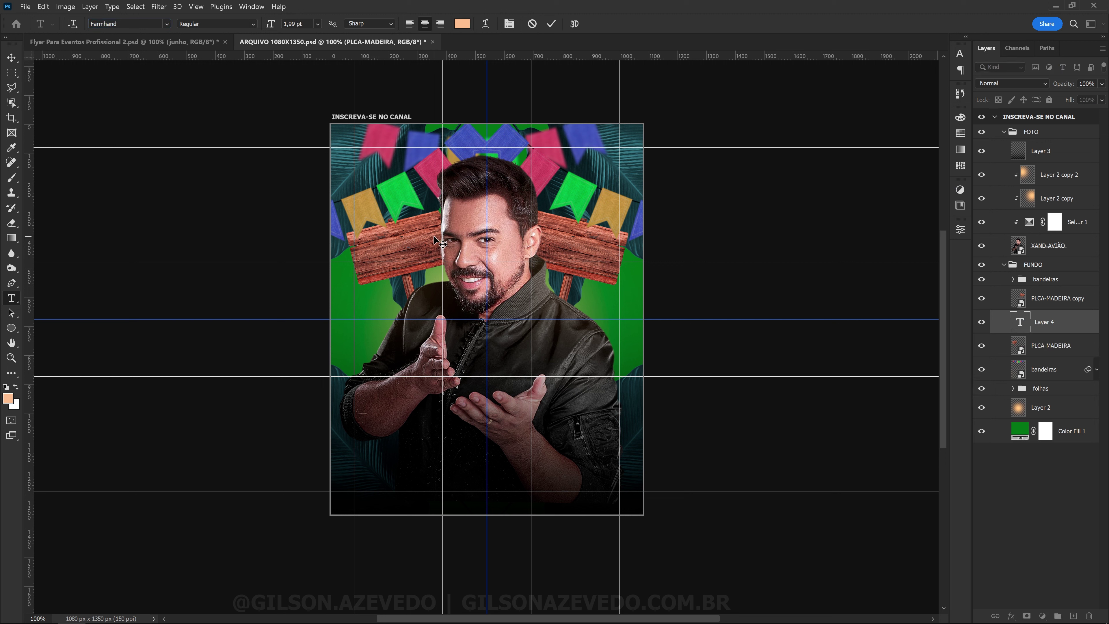
pyautogui.click(318, 24)
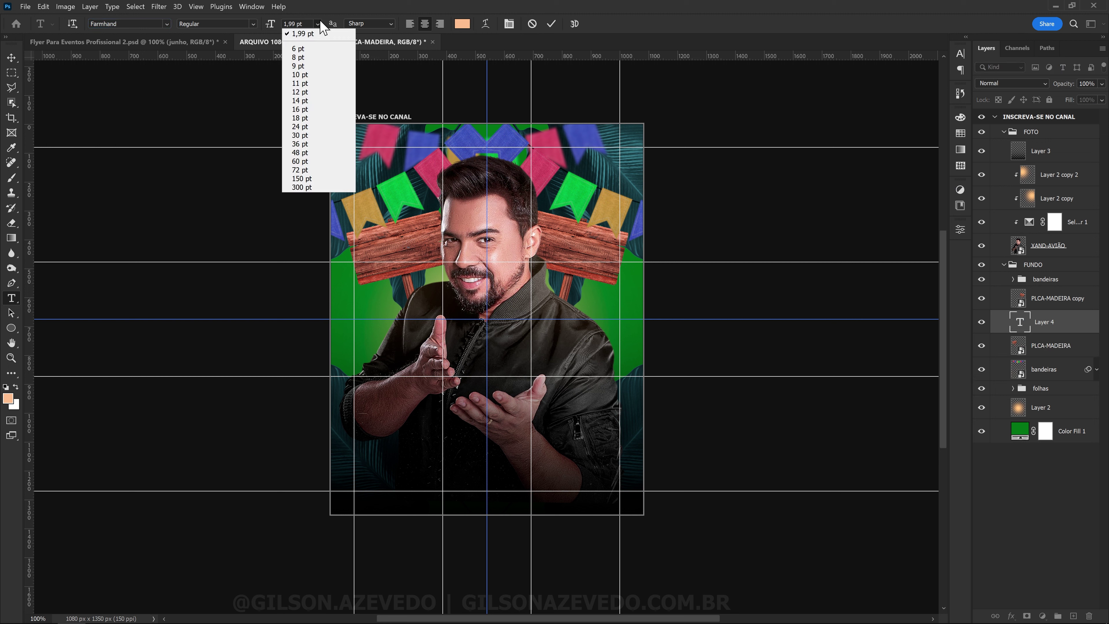
pyautogui.click(323, 170)
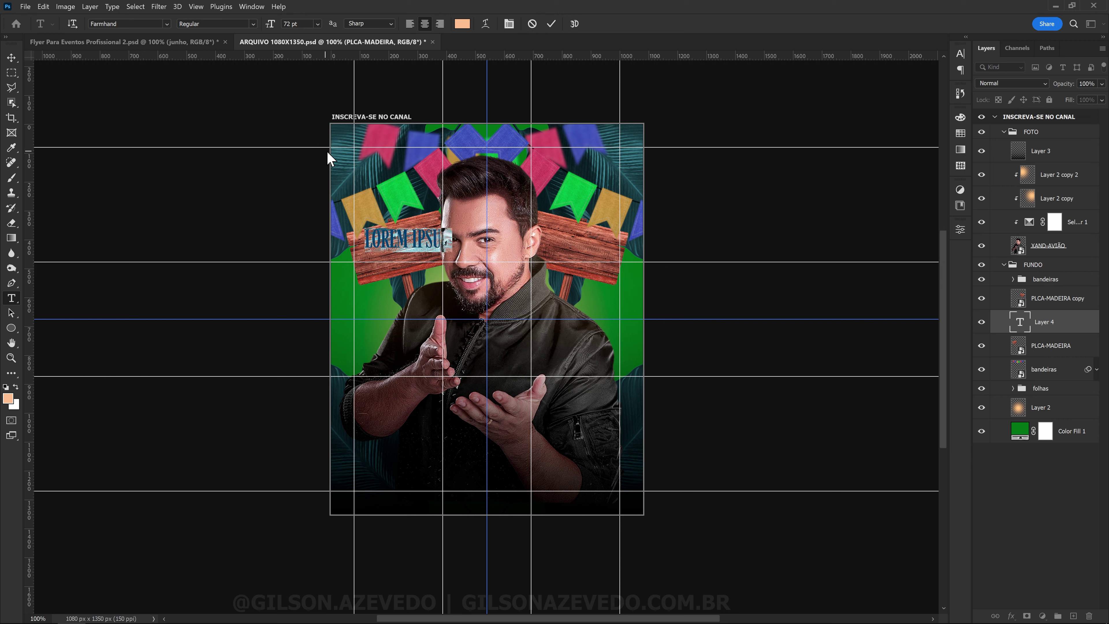
pyautogui.write('BRAHMA')
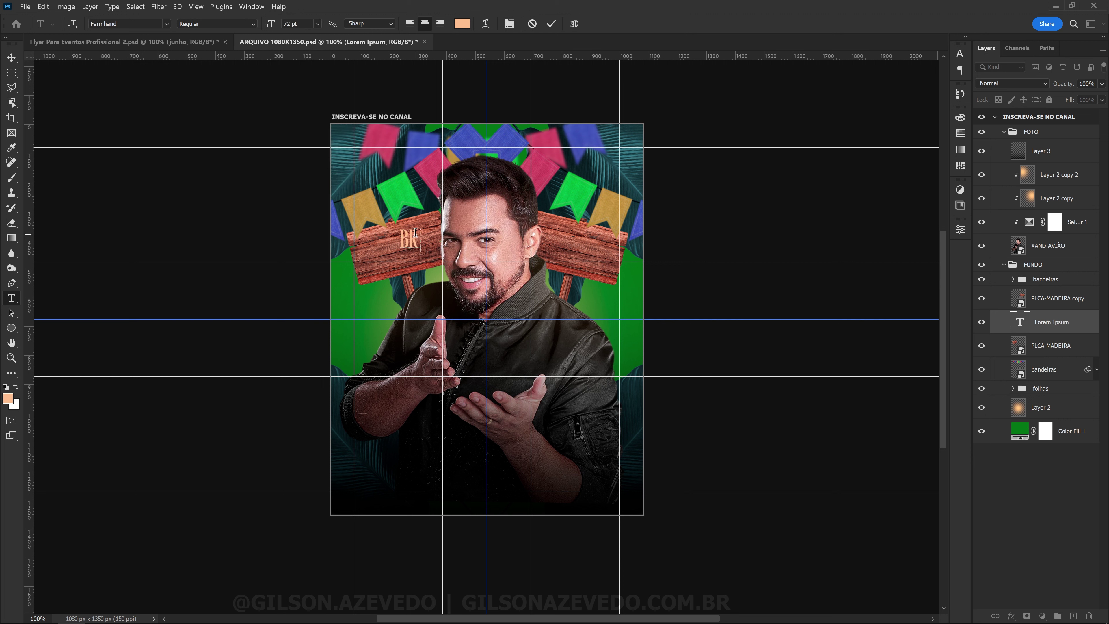
pyautogui.hotkey('ctrl', 'Return')
# Scale BRAHMA to about 141% and tilt it -12.8° to follow the sign.
pyautogui.hotkey('ctrl', 't')
pyautogui.moveTo(382, 240); pyautogui.dragTo(360, 240)
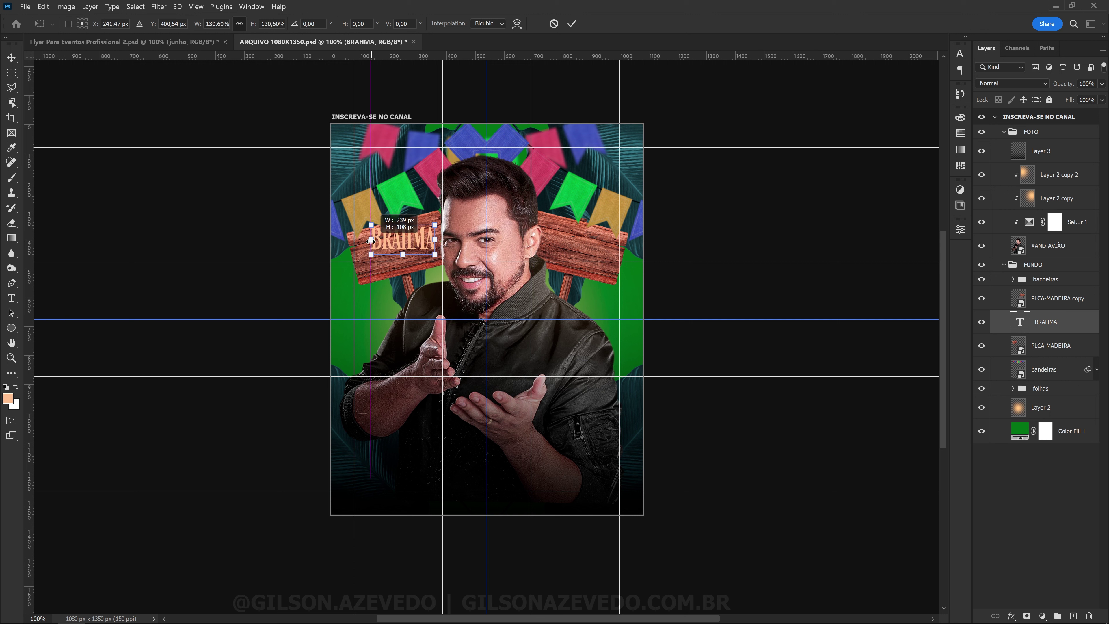
pyautogui.moveTo(437, 209)
pyautogui.mouseDown()
pyautogui.moveTo(435, 197)
pyautogui.moveTo(444, 227)
pyautogui.mouseUp()
pyautogui.press('Return')
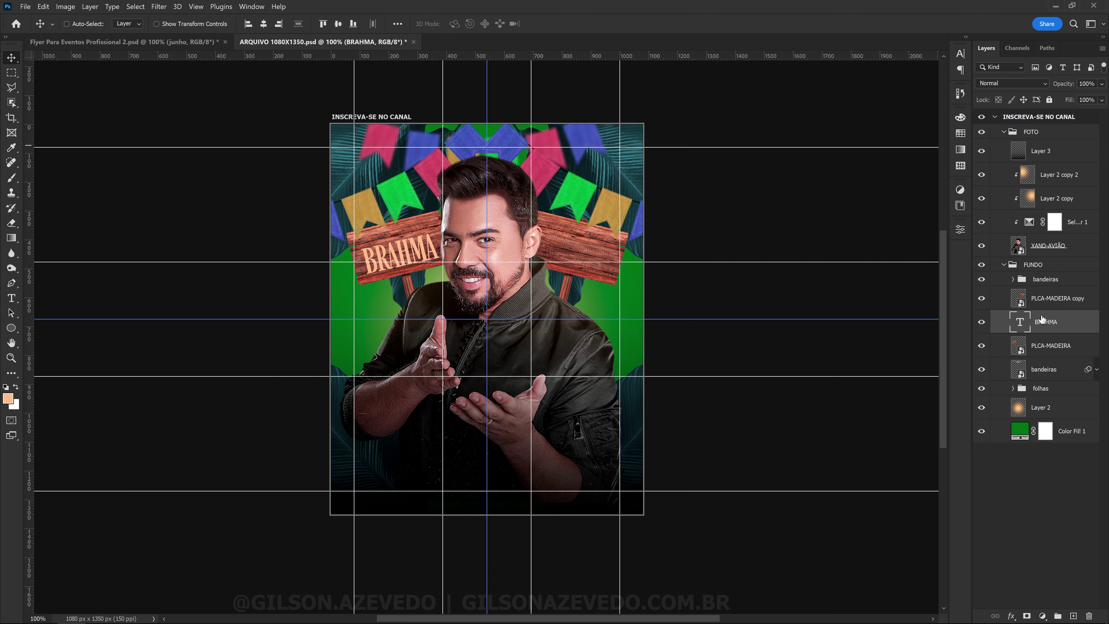
pyautogui.click(1008, 84)
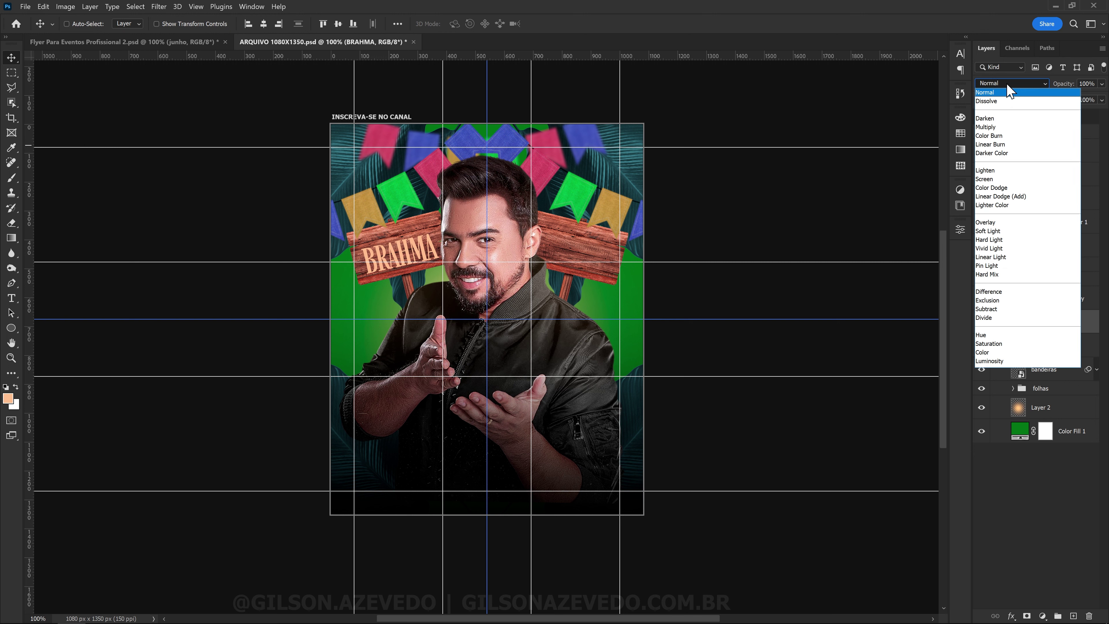
# Blend BRAHMA as Linear Dodge (Add) and make a smaller copy of it above.
pyautogui.click(1016, 198)
pyautogui.hotkey('ctrl', 'j')
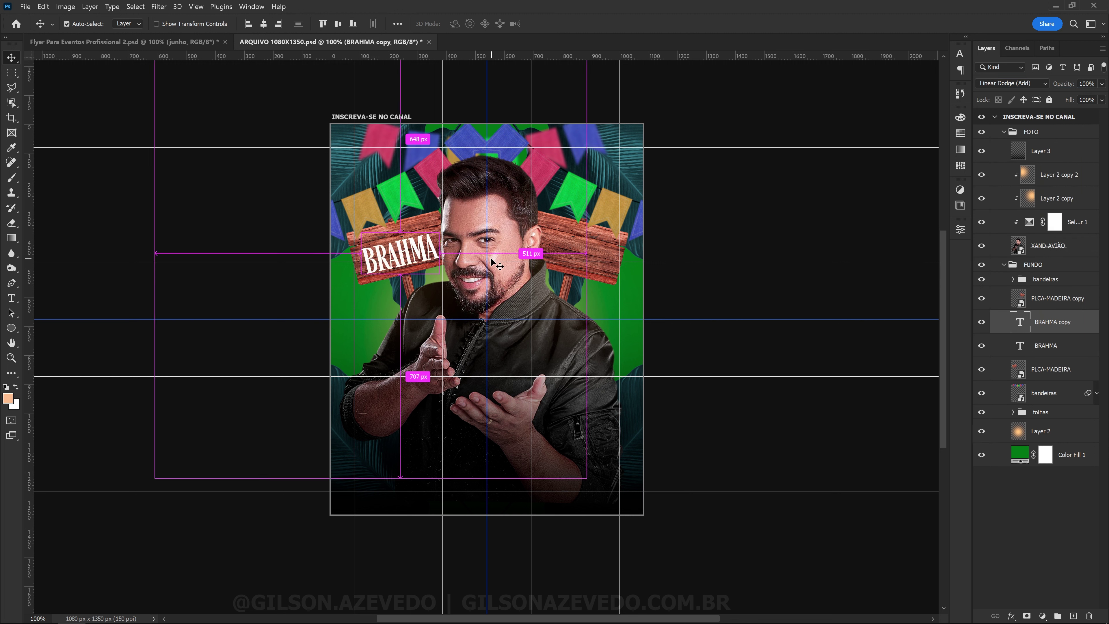
pyautogui.hotkey('ctrl', 't')
pyautogui.moveTo(447, 253); pyautogui.dragTo(384, 243)
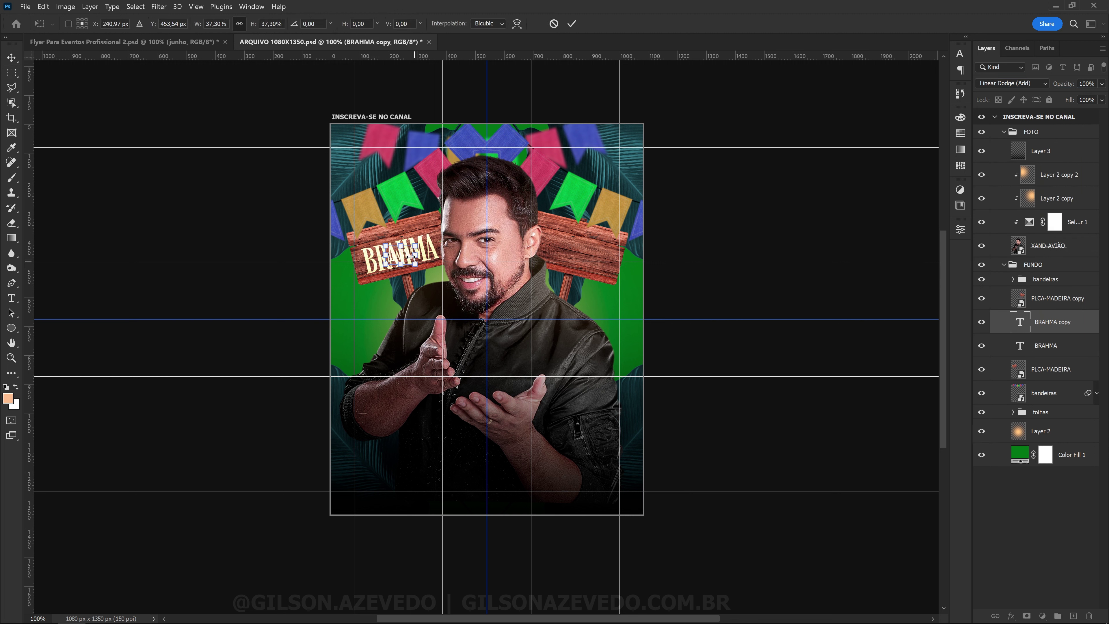
pyautogui.press('Return')
# Change the small copy to 'APOIO OFICIAL:' and position it above BRAHMA.
pyautogui.press('t')
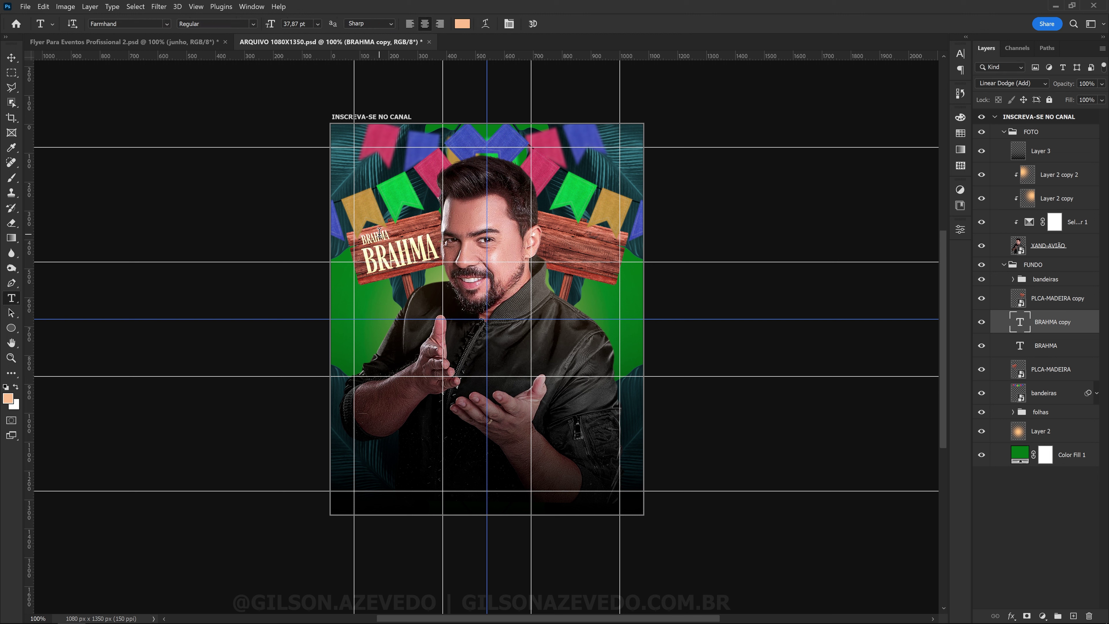
pyautogui.doubleClick(380, 234)
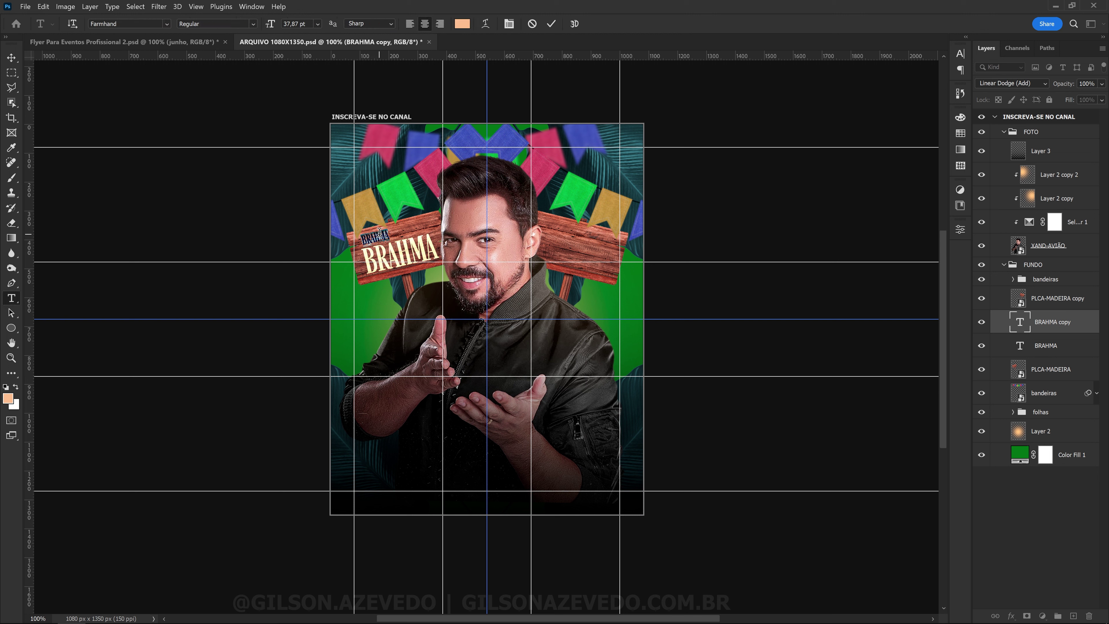
pyautogui.write('APOIO OFICIAL:')
pyautogui.hotkey('ctrl', 'Return')
pyautogui.press('v')
pyautogui.moveTo(375, 236); pyautogui.dragTo(433, 229)
pyautogui.hotkey('ctrl', 't')
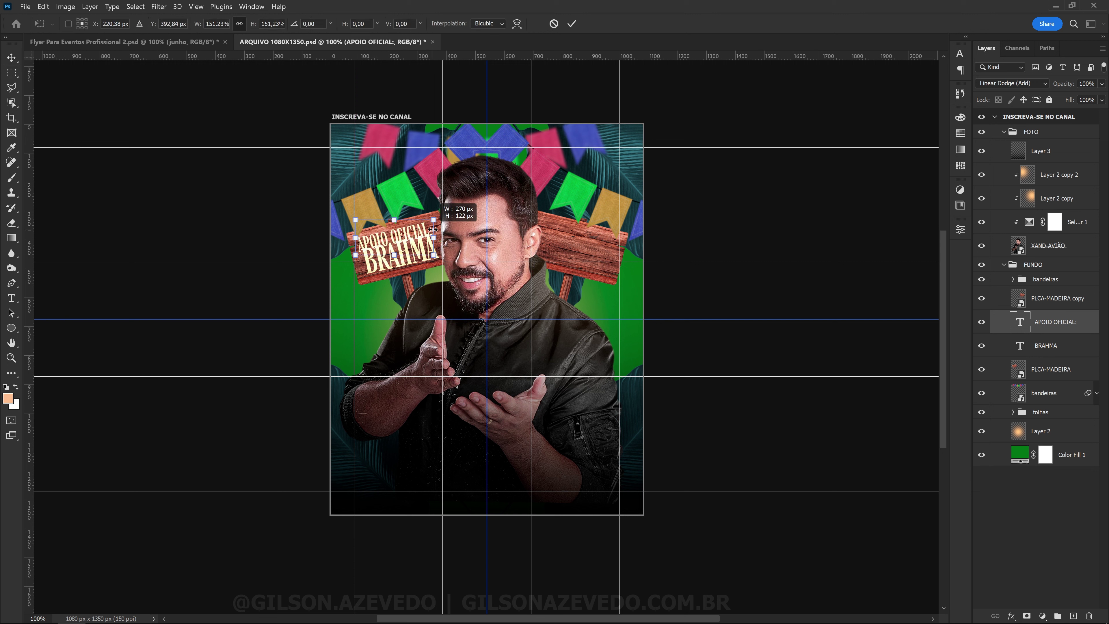
pyautogui.press('Return')
# Shrink both sign texts slightly to fit the wooden sign.
pyautogui.keyDown('shift'); pyautogui.click(423, 249); pyautogui.keyUp('shift')
pyautogui.hotkey('ctrl', 't')
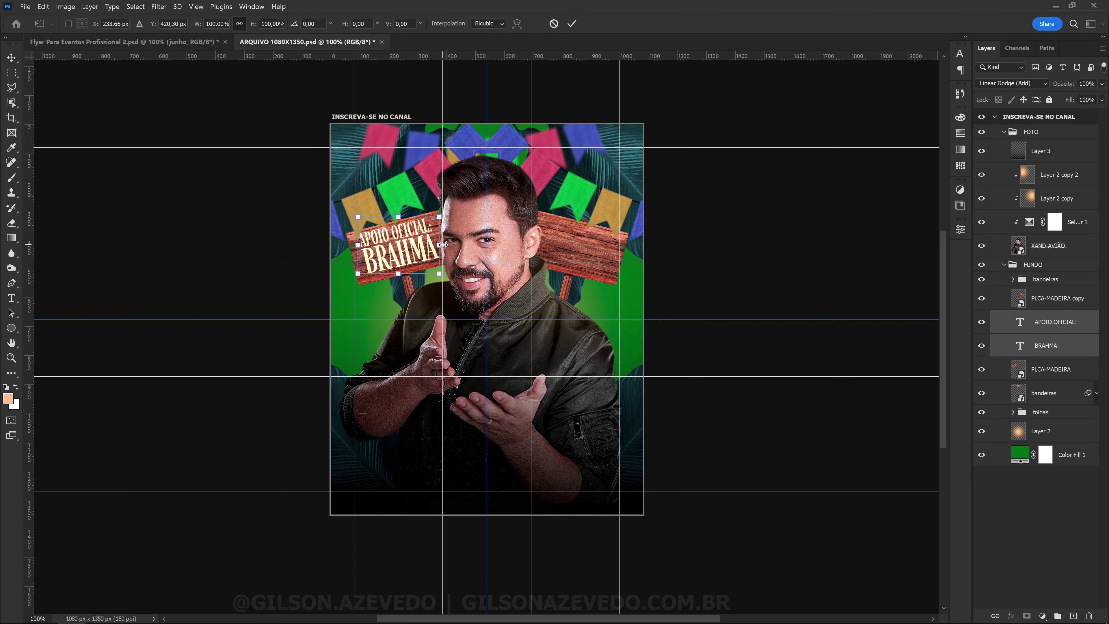
pyautogui.moveTo(440, 217); pyautogui.dragTo(436, 220)
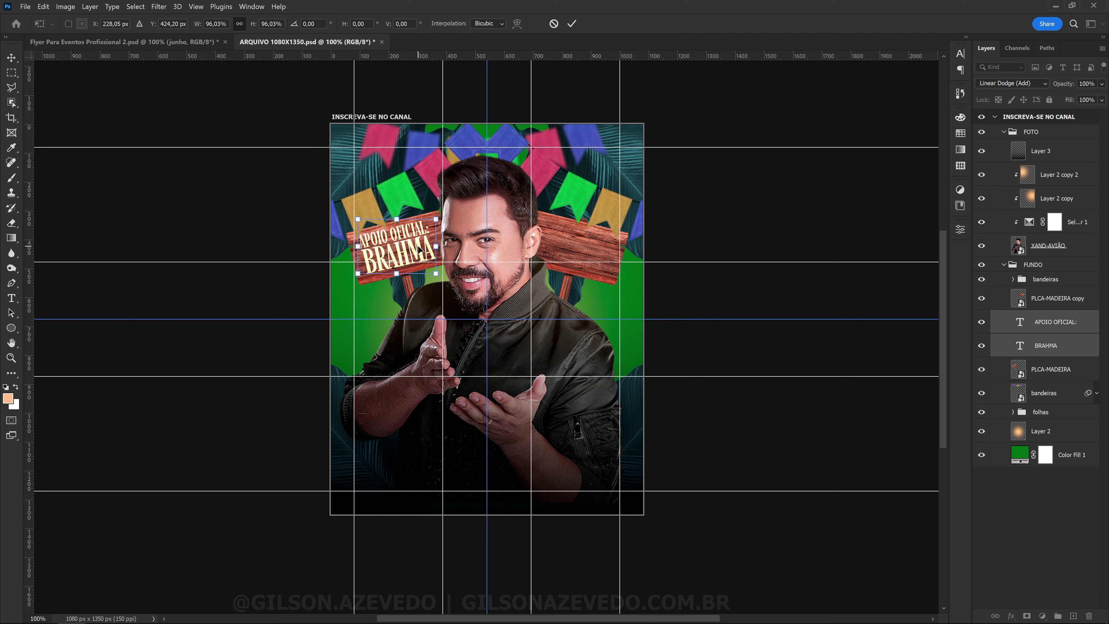
pyautogui.press('Return')
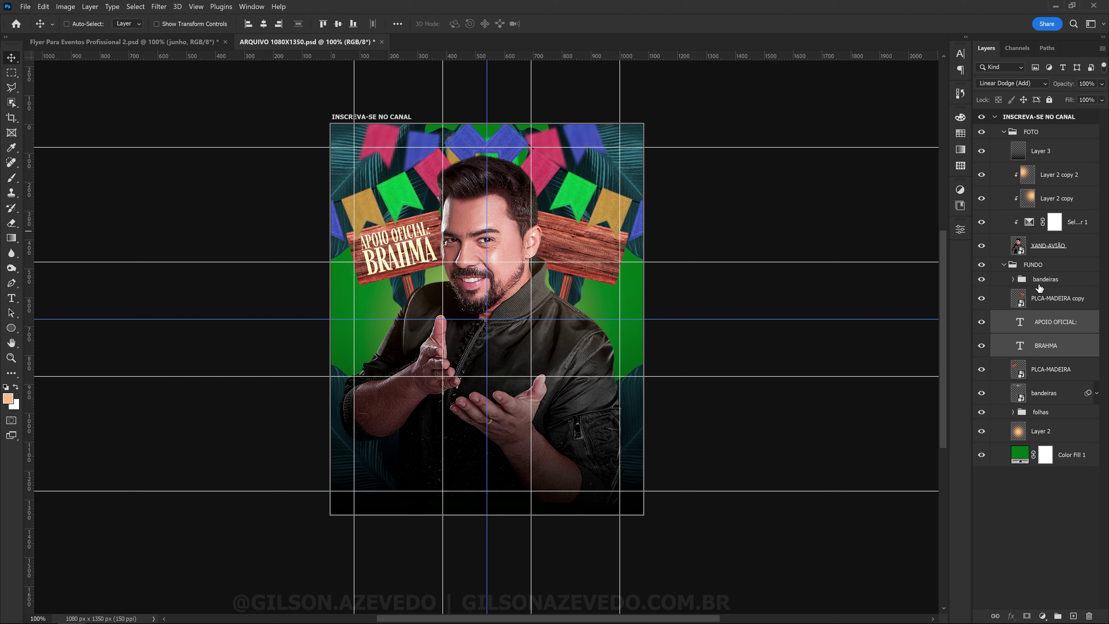
# Delete the mirrored right sign and group the left sign with its two texts.
pyautogui.click(1045, 304)
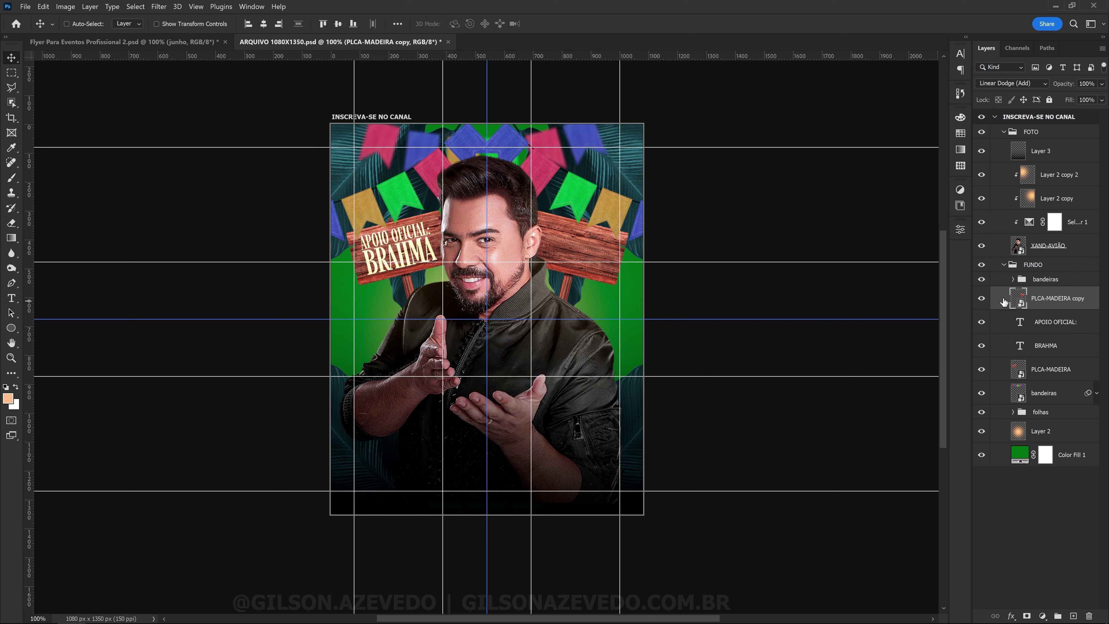
pyautogui.press('Delete')
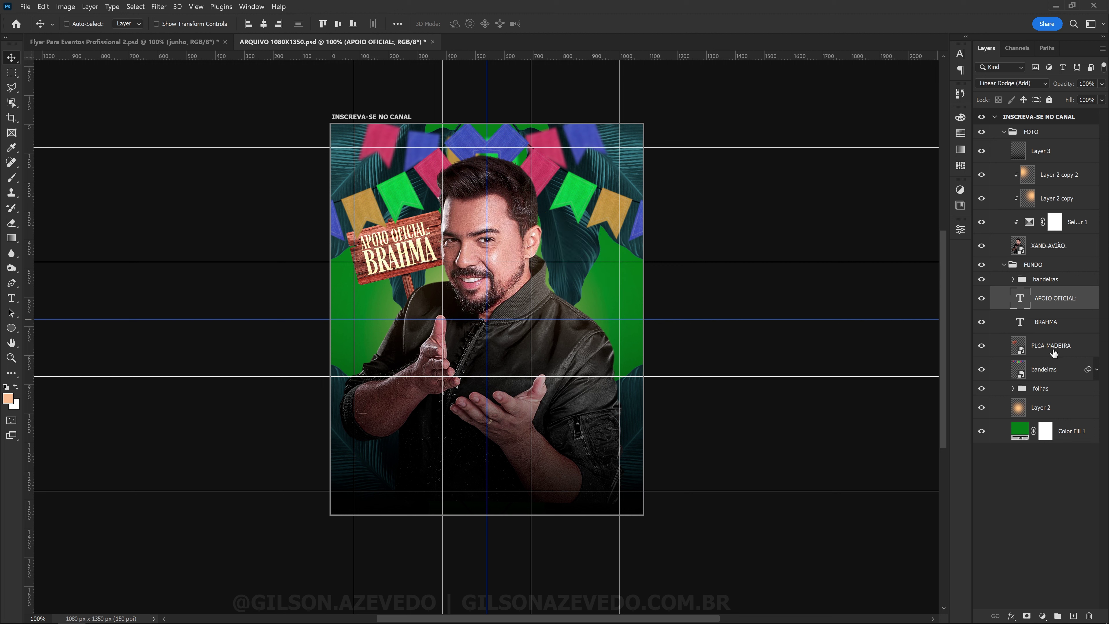
pyautogui.keyDown('shift'); pyautogui.click(1054, 352); pyautogui.keyUp('shift')
pyautogui.hotkey('ctrl', 'g')
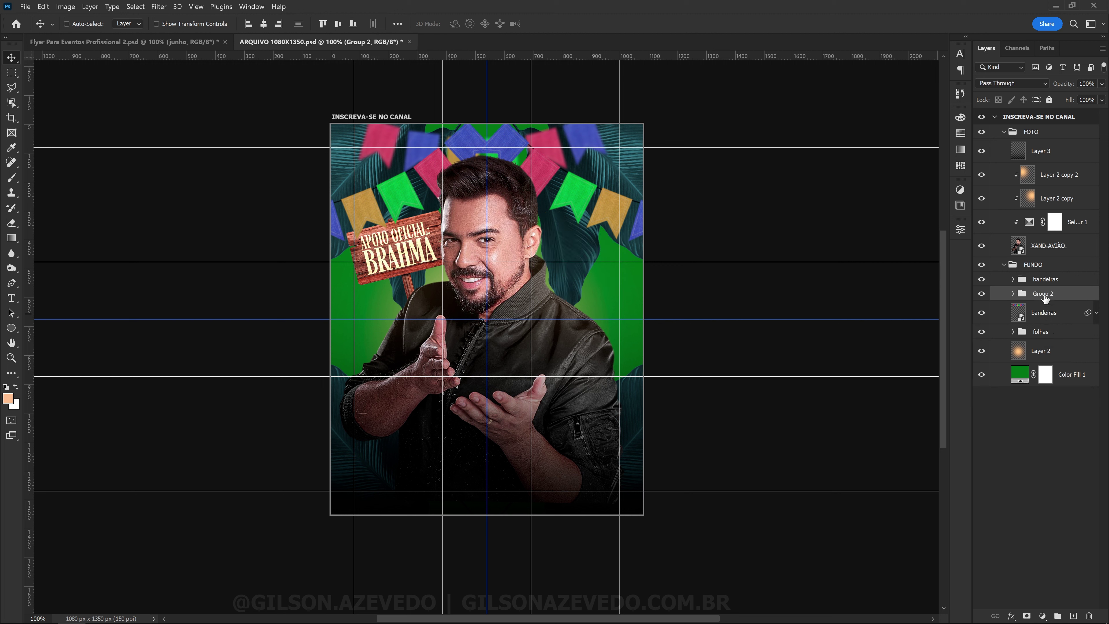
# Name the sign group 01, then duplicate it rotated 30° on the right side.
pyautogui.doubleClick(1043, 293)
pyautogui.write('01')
pyautogui.press('Return')
pyautogui.hotkey('ctrl', 'j')
pyautogui.hotkey('ctrl', 't')
pyautogui.moveTo(463, 194); pyautogui.dragTo(517, 223)
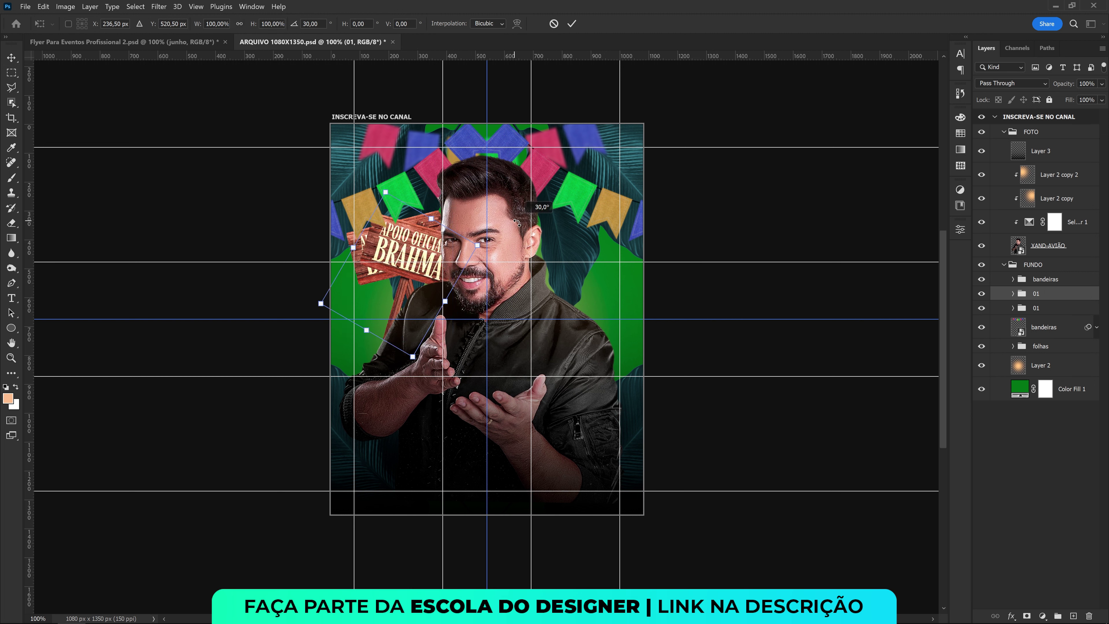
pyautogui.moveTo(416, 262)
pyautogui.mouseDown()
pyautogui.moveTo(582, 262)
pyautogui.moveTo(588, 241)
pyautogui.mouseUp()
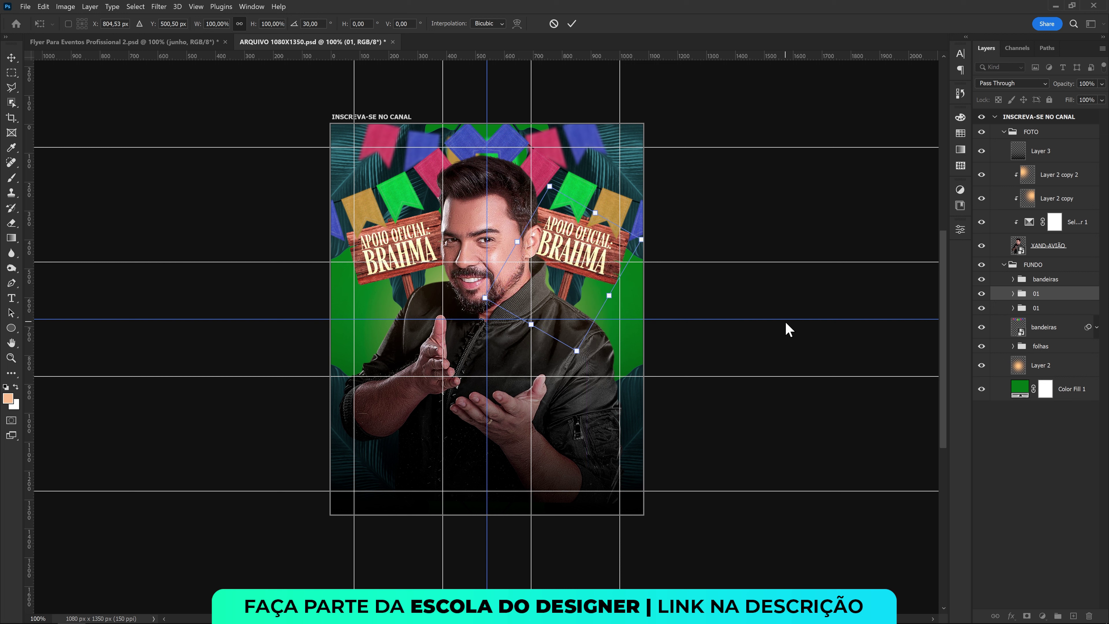
# Change the copied sign's top line to 'DE 15 A 30 DE' and narrow it to fit.
pyautogui.press('Return')
pyautogui.press('t')
pyautogui.click(566, 226)
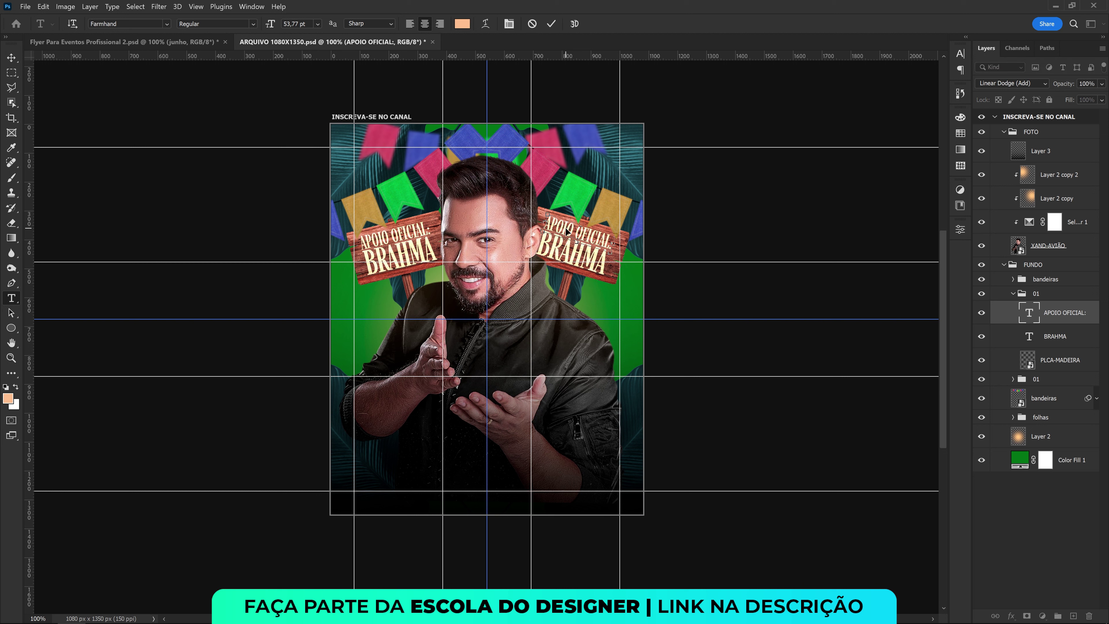
pyautogui.hotkey('ctrl', 'a')
pyautogui.write('DE 15 A 30 DE')
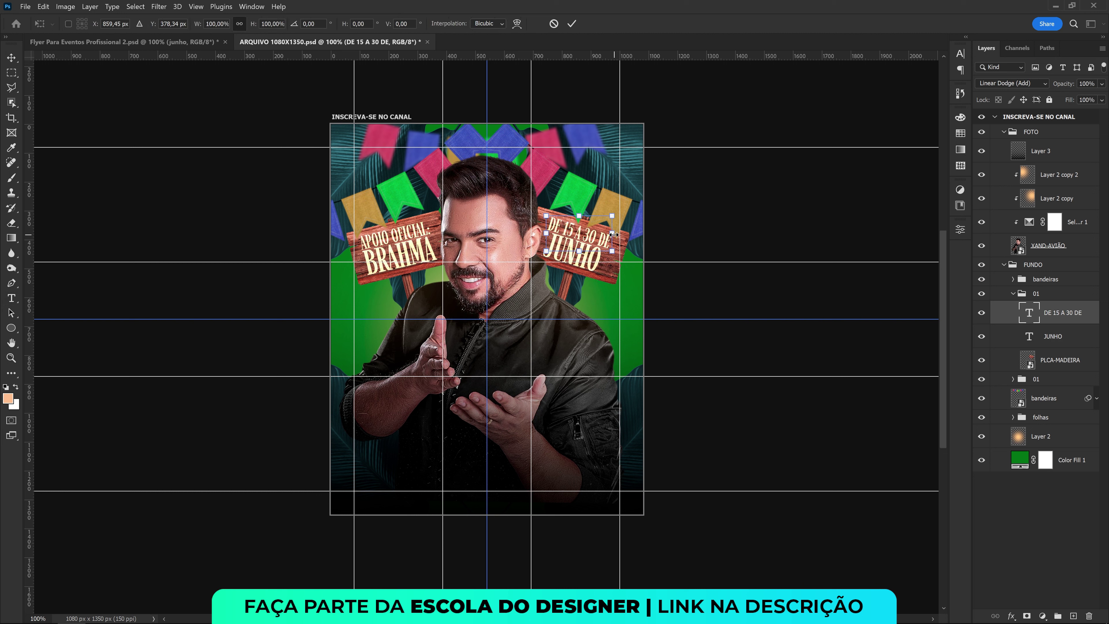
pyautogui.moveTo(613, 235); pyautogui.dragTo(607, 235)
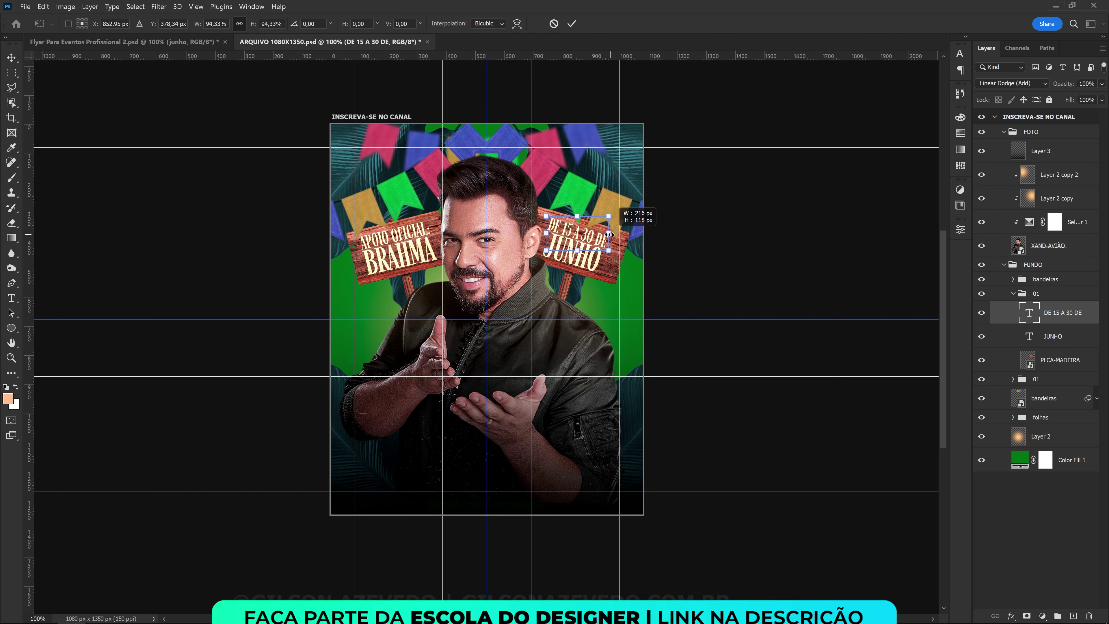
pyautogui.press('Return')
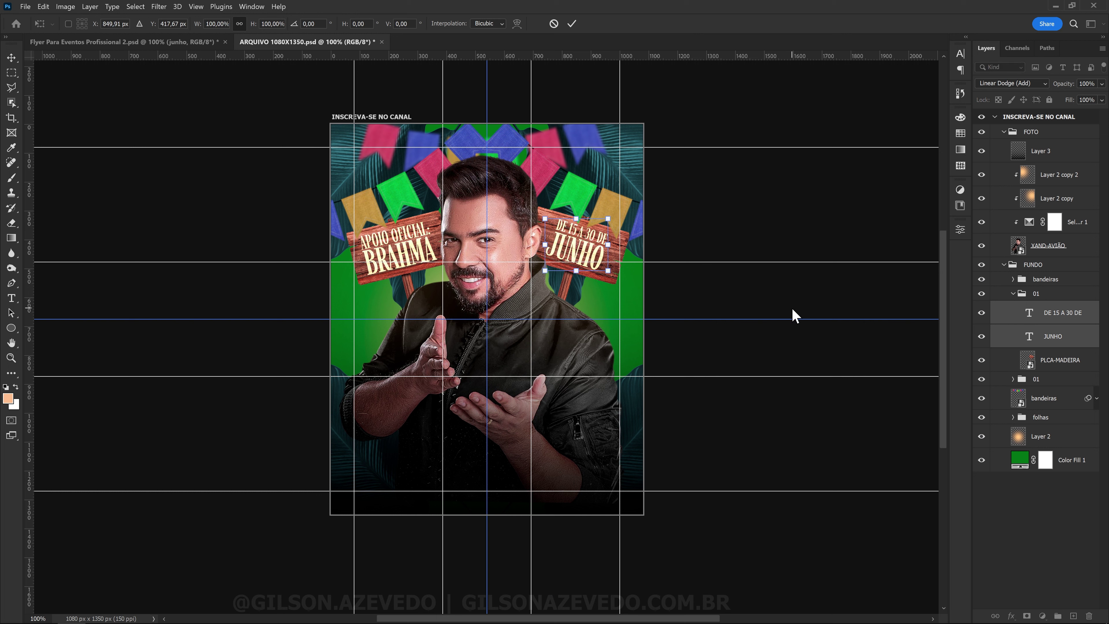
# Group both sign groups together into a group named TEMA.
pyautogui.click(1013, 294)
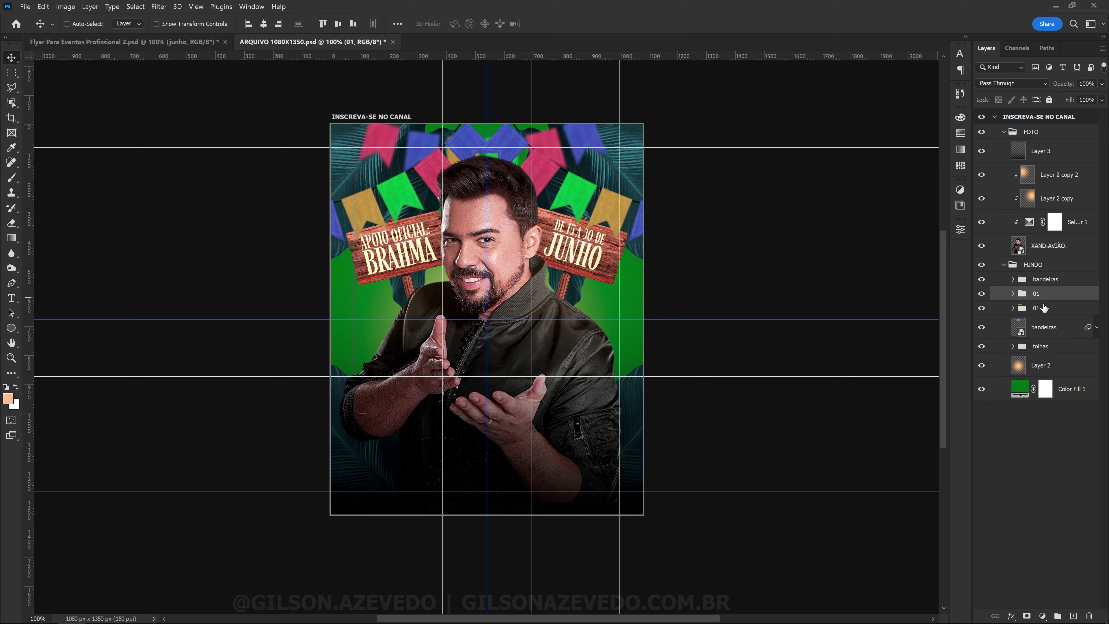
pyautogui.keyDown('shift'); pyautogui.click(1044, 309); pyautogui.keyUp('shift')
pyautogui.hotkey('ctrl', 'g')
pyautogui.doubleClick(1042, 293)
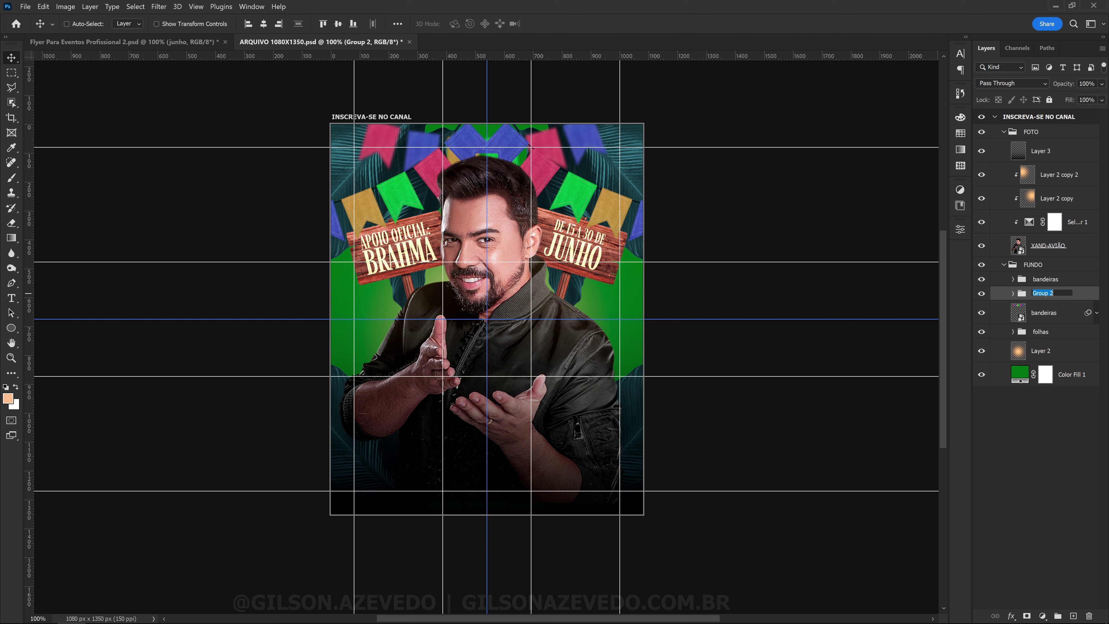
pyautogui.write('TEMA')
pyautogui.press('Return')
# Duplicate XAND-AVIÃO and give the lower copy a black Color Overlay.
pyautogui.click(1092, 254)
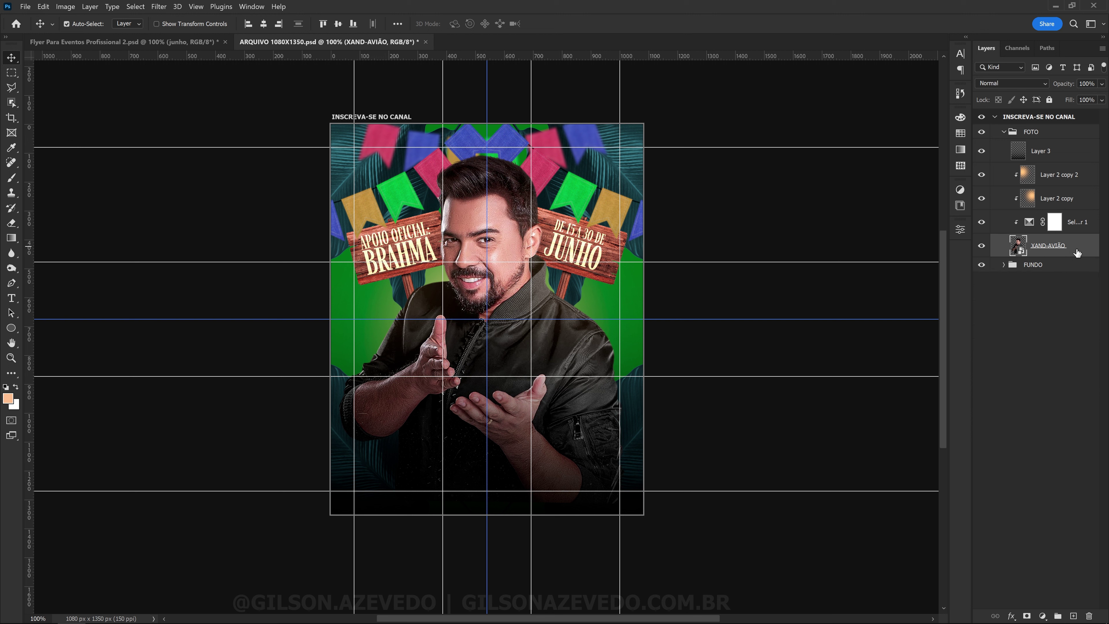
pyautogui.moveTo(1077, 253); pyautogui.dragTo(1076, 275)
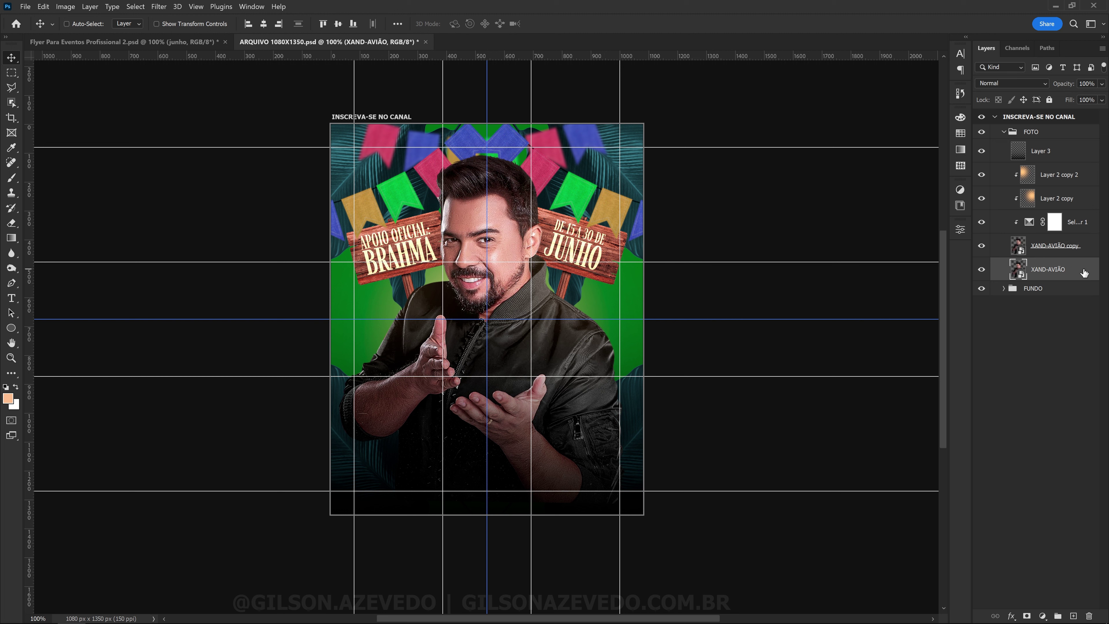
pyautogui.doubleClick(1084, 271)
pyautogui.click(670, 277)
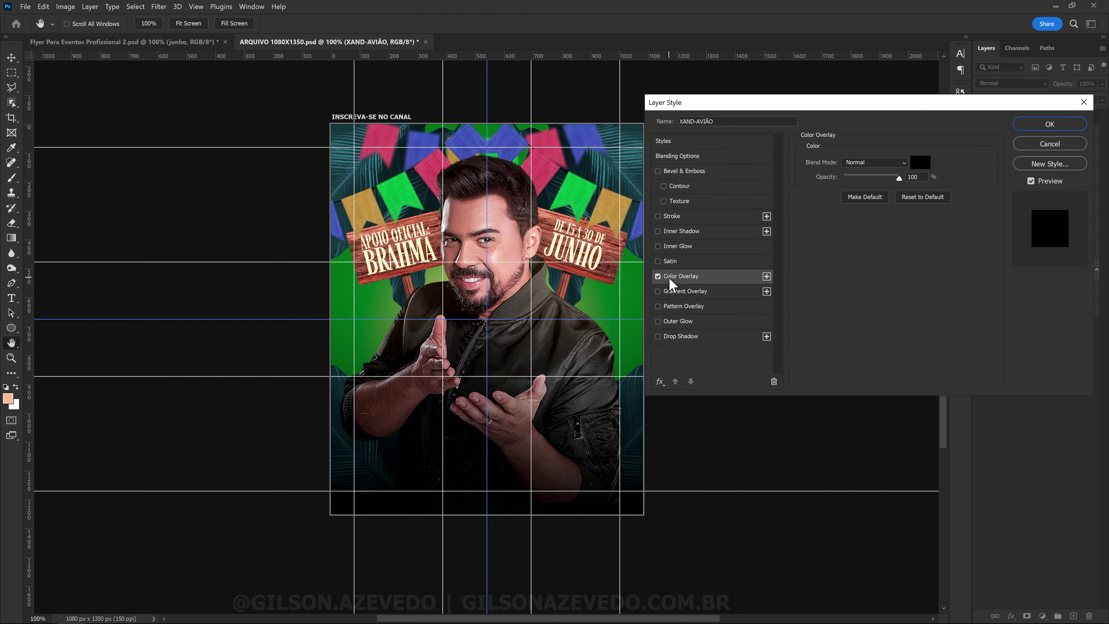
pyautogui.click(920, 163)
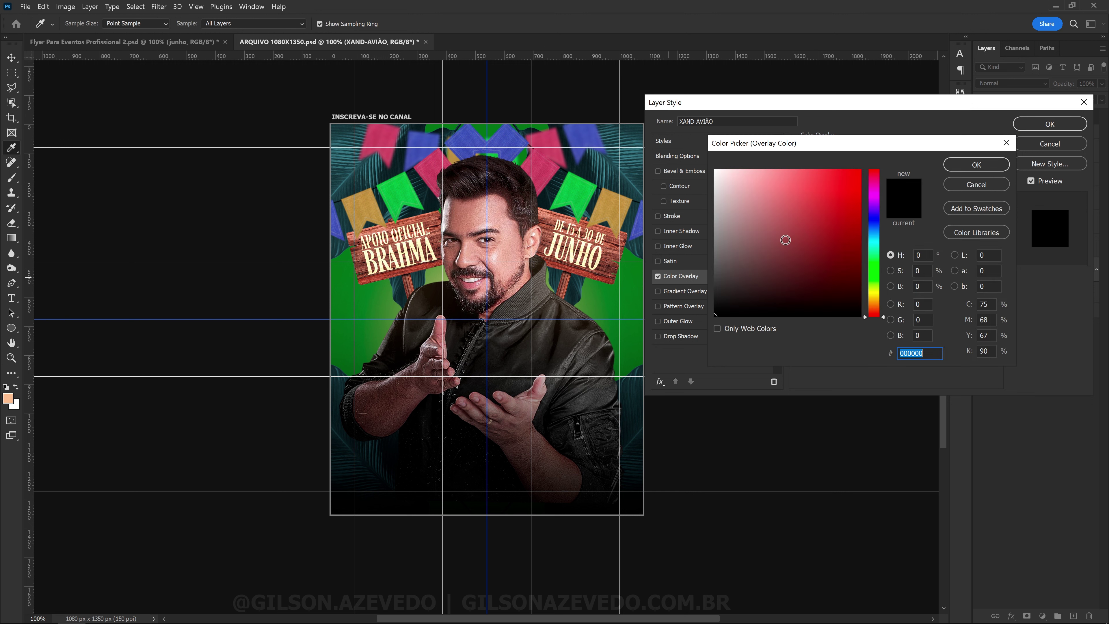
pyautogui.click(993, 166)
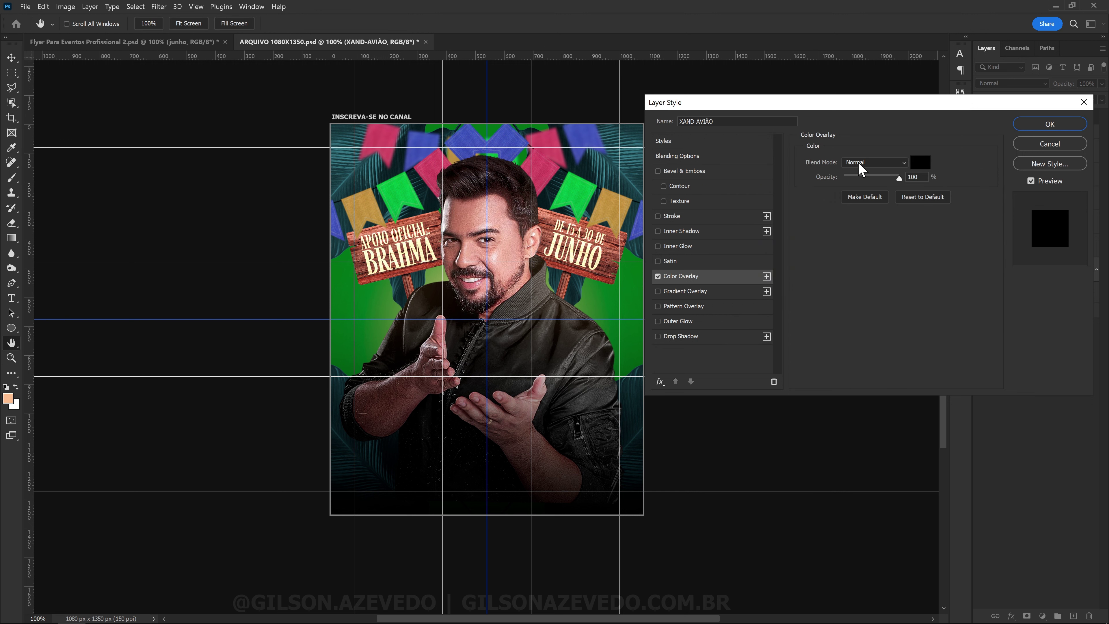
pyautogui.click(1050, 125)
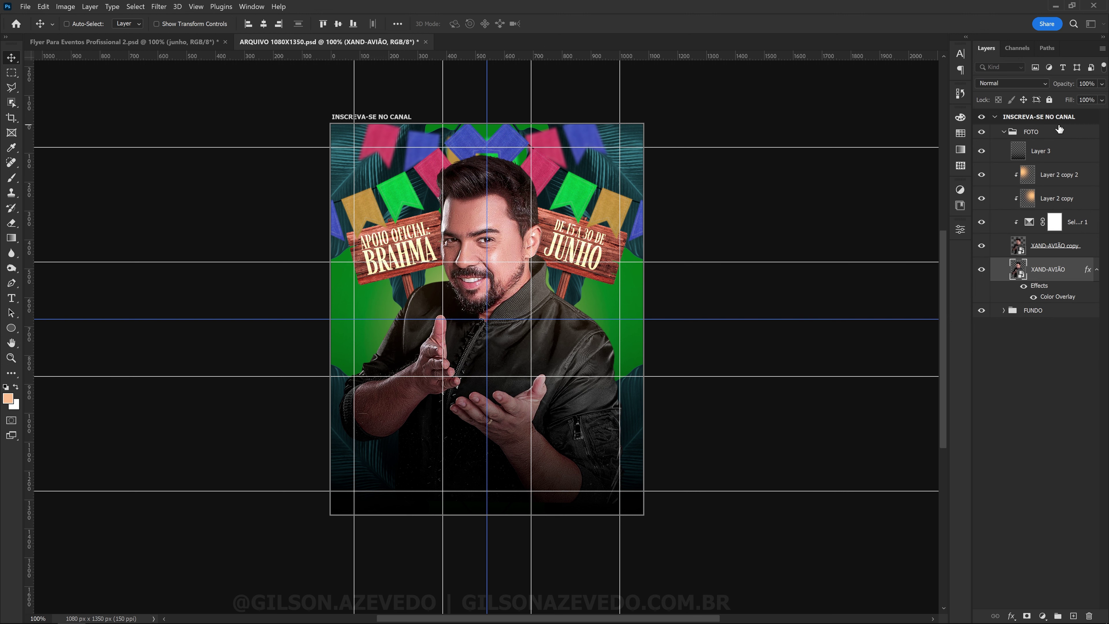
# Convert the black silhouette layer into a smart object.
pyautogui.rightClick(1063, 271)
pyautogui.click(1004, 269)
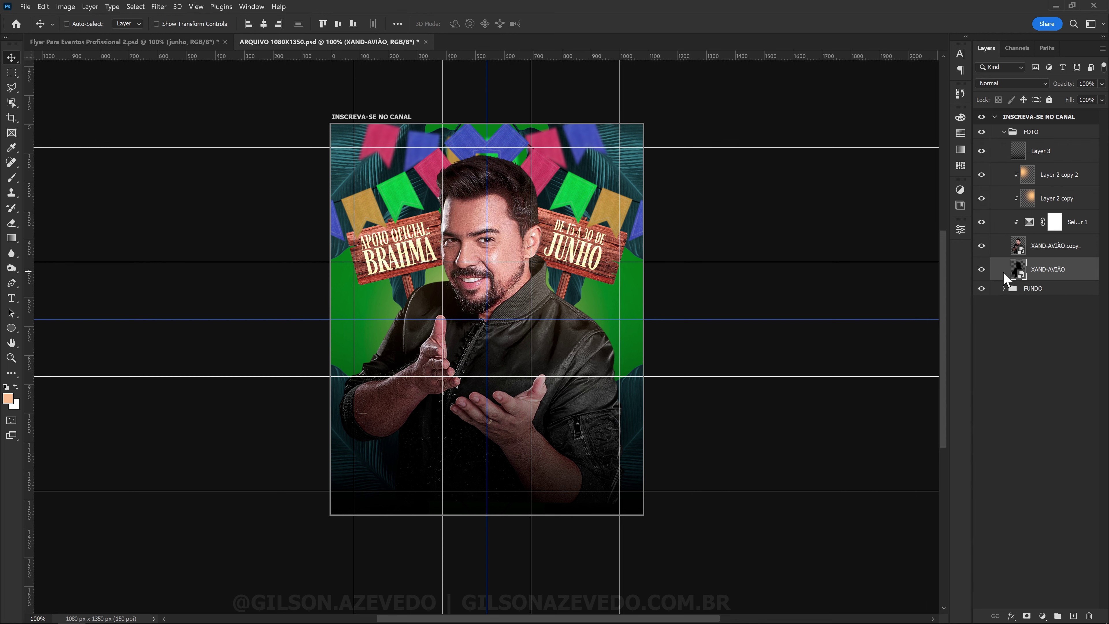
pyautogui.click(159, 6)
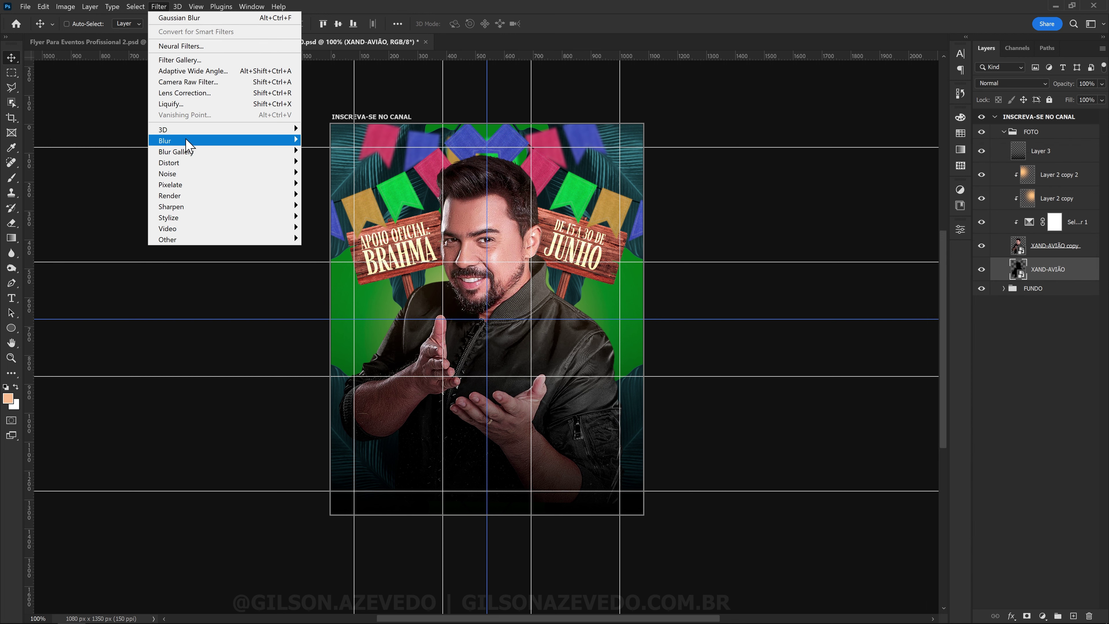
pyautogui.moveTo(165, 141)
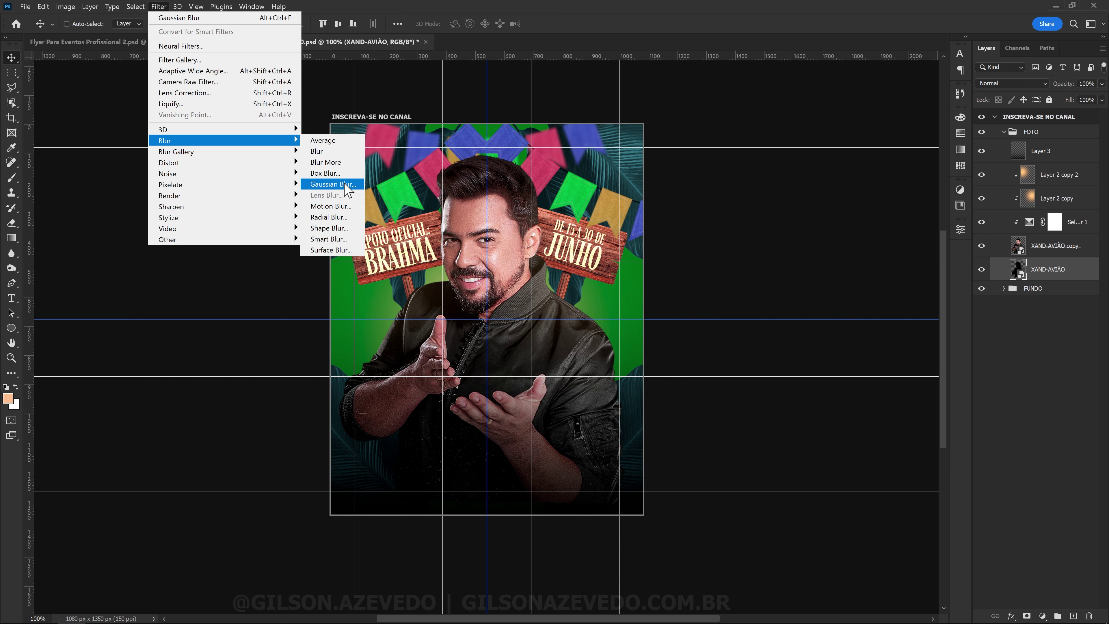
# Blur the silhouette with a 40,1 px Gaussian Blur and shift it 66 px down.
pyautogui.click(332, 185)
pyautogui.click(865, 306)
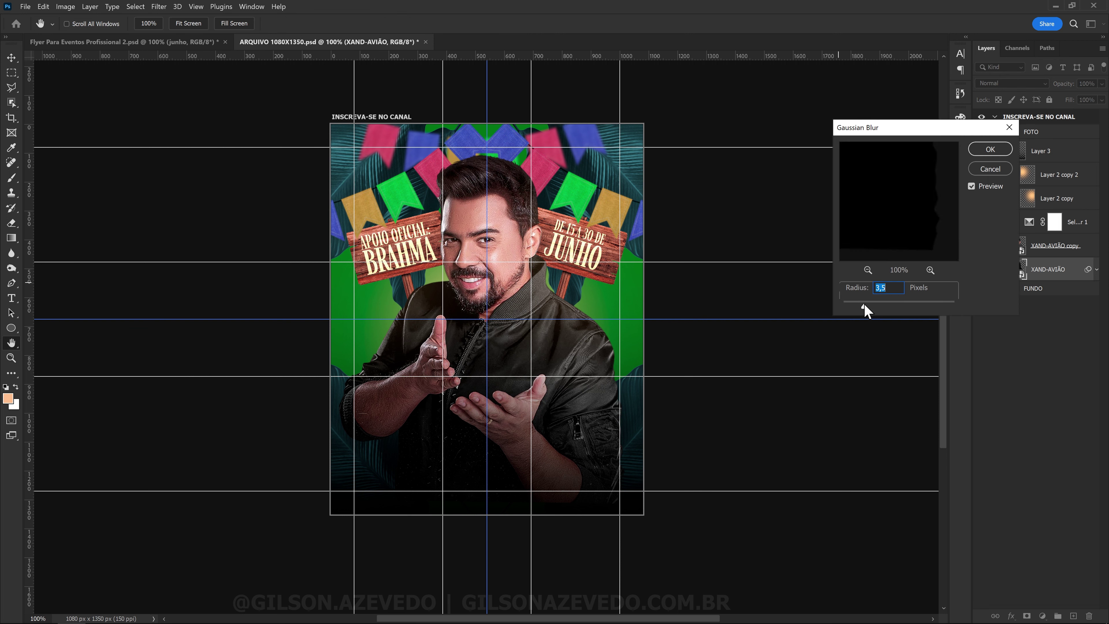
pyautogui.moveTo(875, 304); pyautogui.dragTo(901, 305)
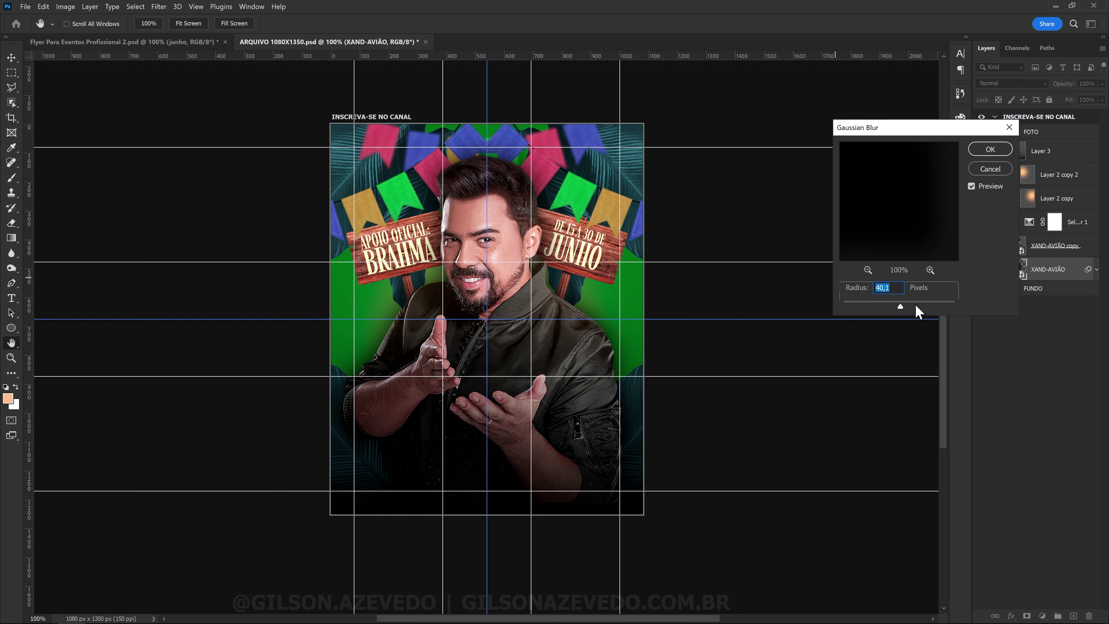
pyautogui.press('Return')
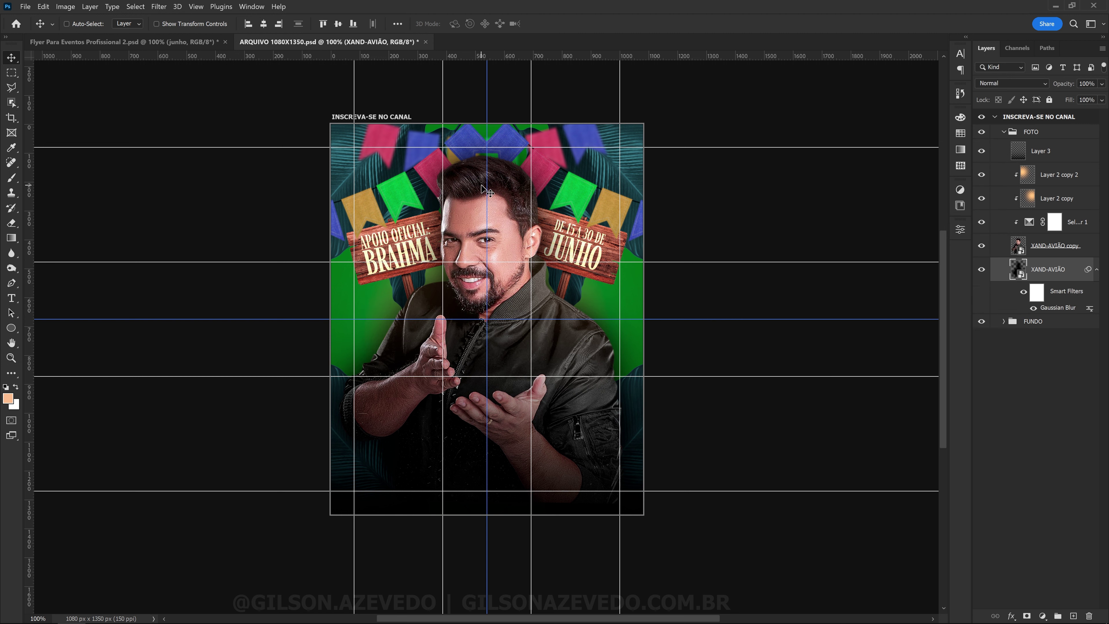
pyautogui.moveTo(500, 185); pyautogui.dragTo(500, 204)
pyautogui.click(1097, 269)
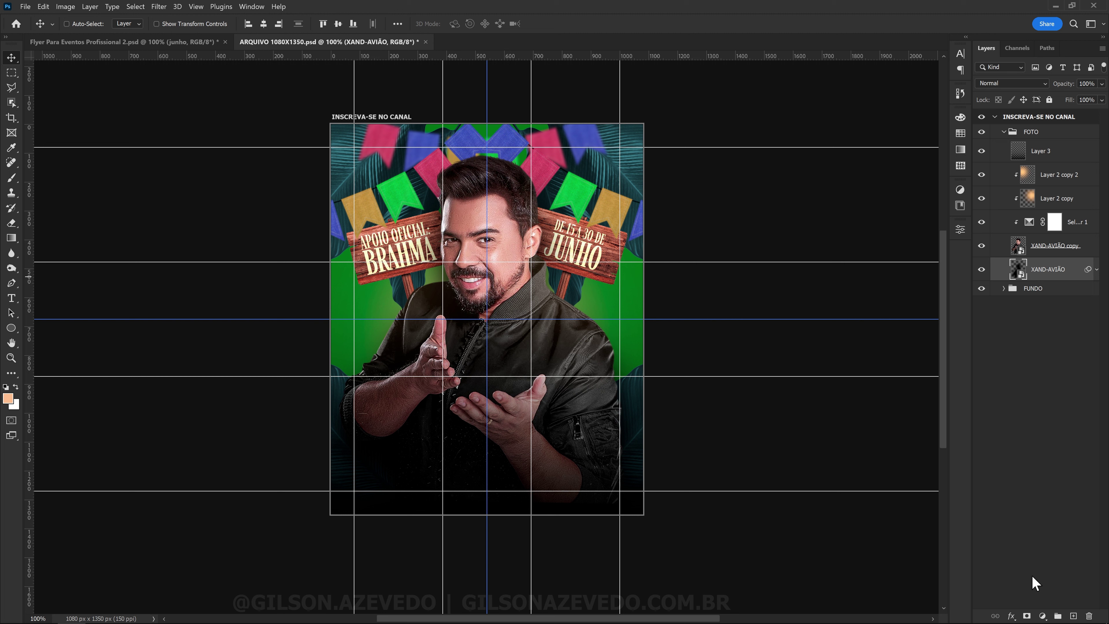
# Add a layer mask to the shadow and paint parts of it away with a small brush.
pyautogui.click(1027, 616)
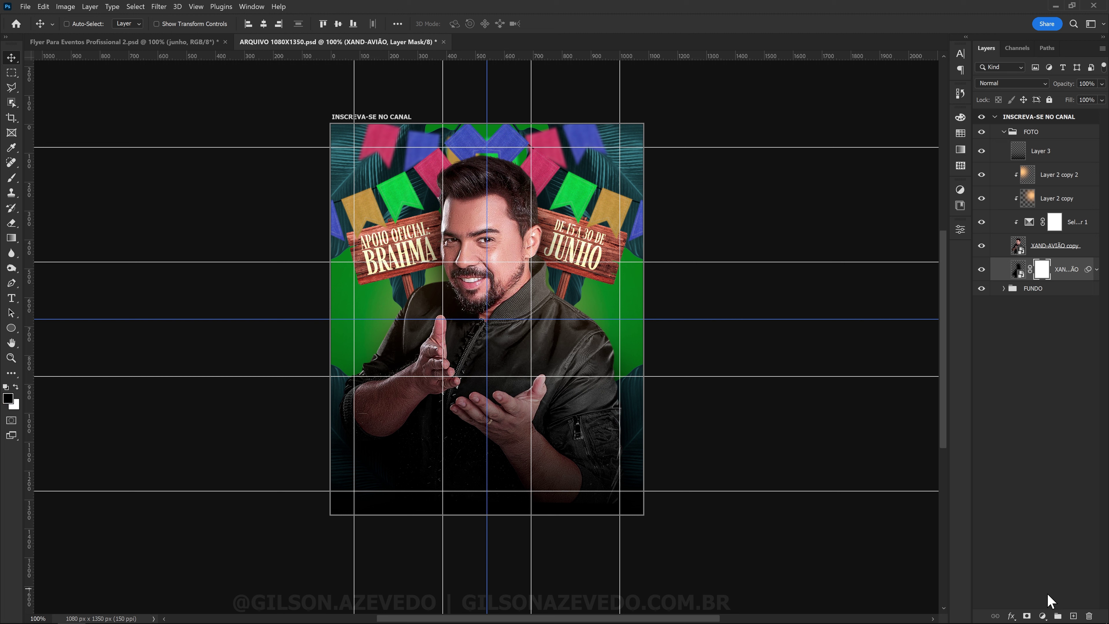
pyautogui.click(12, 178)
pyautogui.moveTo(371, 333); pyautogui.dragTo(394, 311)
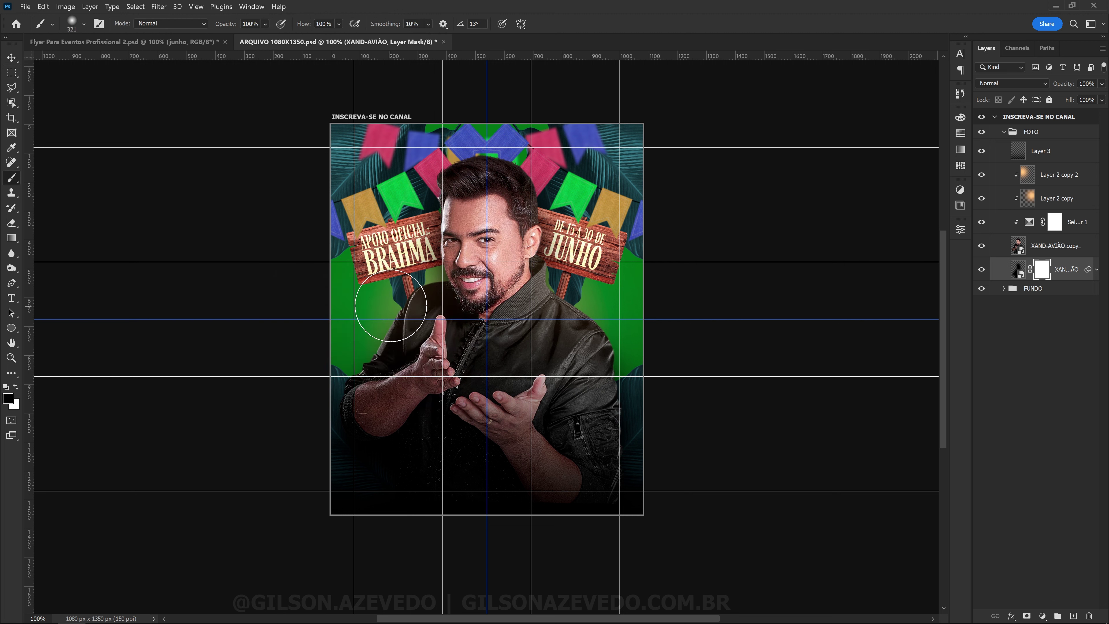
pyautogui.click(394, 311)
pyautogui.moveTo(470, 282); pyautogui.dragTo(418, 298)
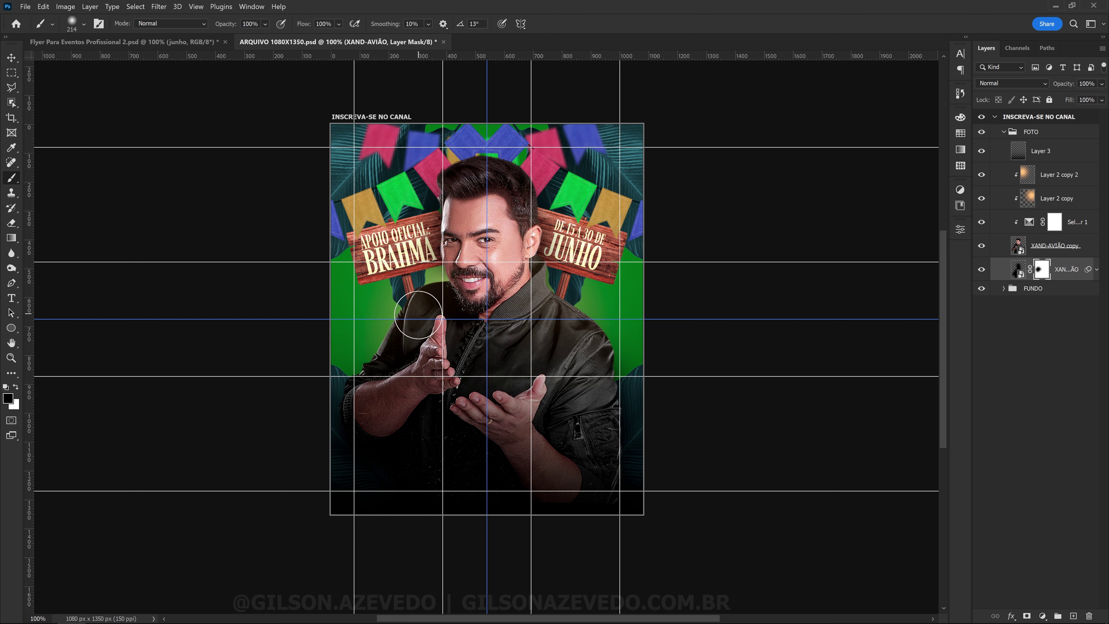
pyautogui.hotkey('ctrl', 'i')
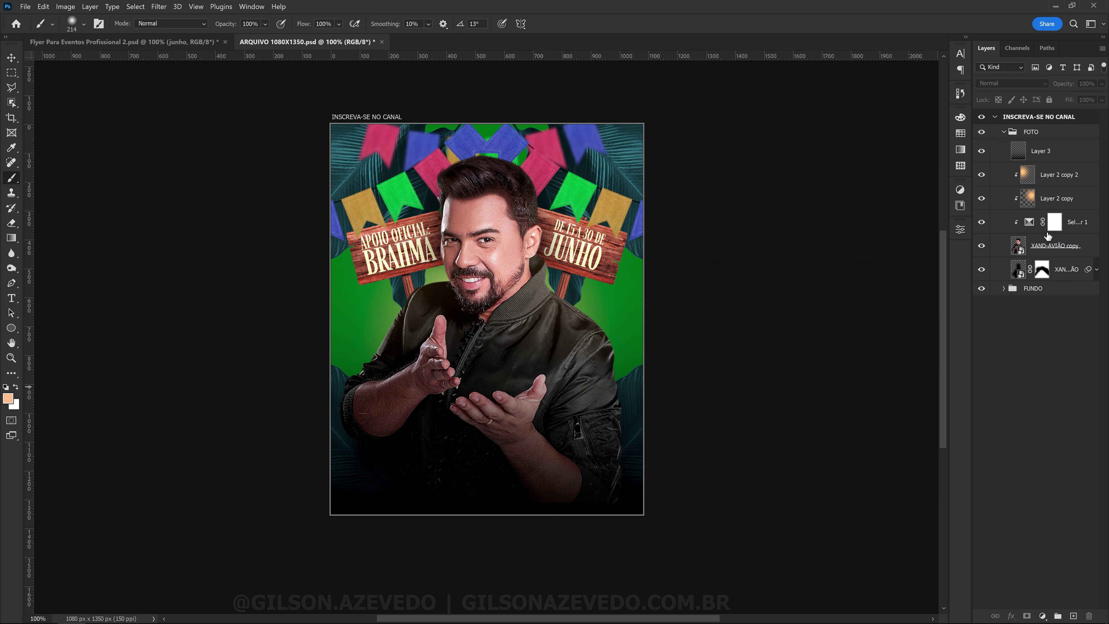
pyautogui.click(1004, 133)
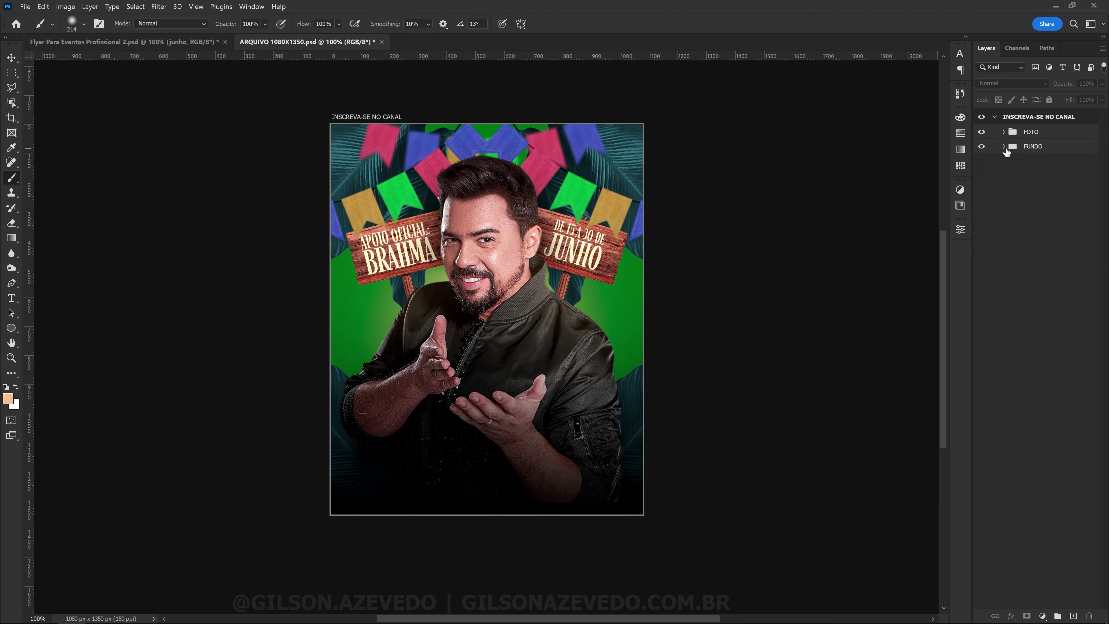
# Clip the new layer above PLCA-MADEIRA in FUNDO > TEMA > 01 to the wooden plaque.
pyautogui.click(1003, 147)
pyautogui.click(1013, 175)
pyautogui.hotkey('ctrl', ';')
pyautogui.click(1022, 203)
pyautogui.click(1065, 270)
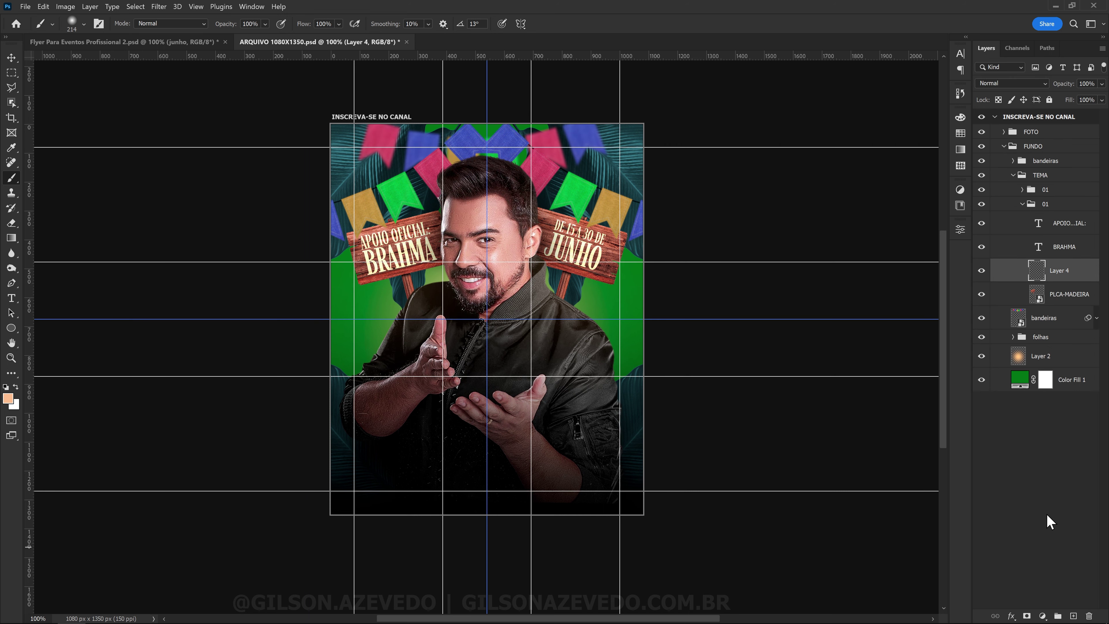
pyautogui.hotkey('ctrl', 'alt', 'g')
# Paint soft black shading at 10% brush opacity and lower the layer fill to 82%.
pyautogui.press('d')
pyautogui.write('1')
pyautogui.press('[')
pyautogui.press('[')
pyautogui.press('[')
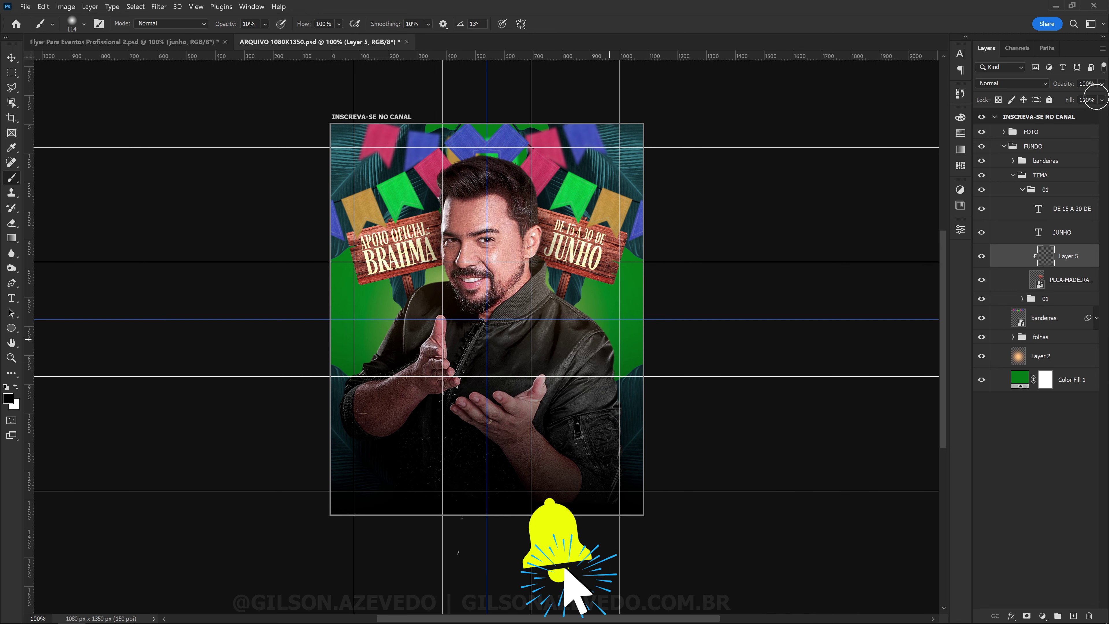
pyautogui.click(1102, 100)
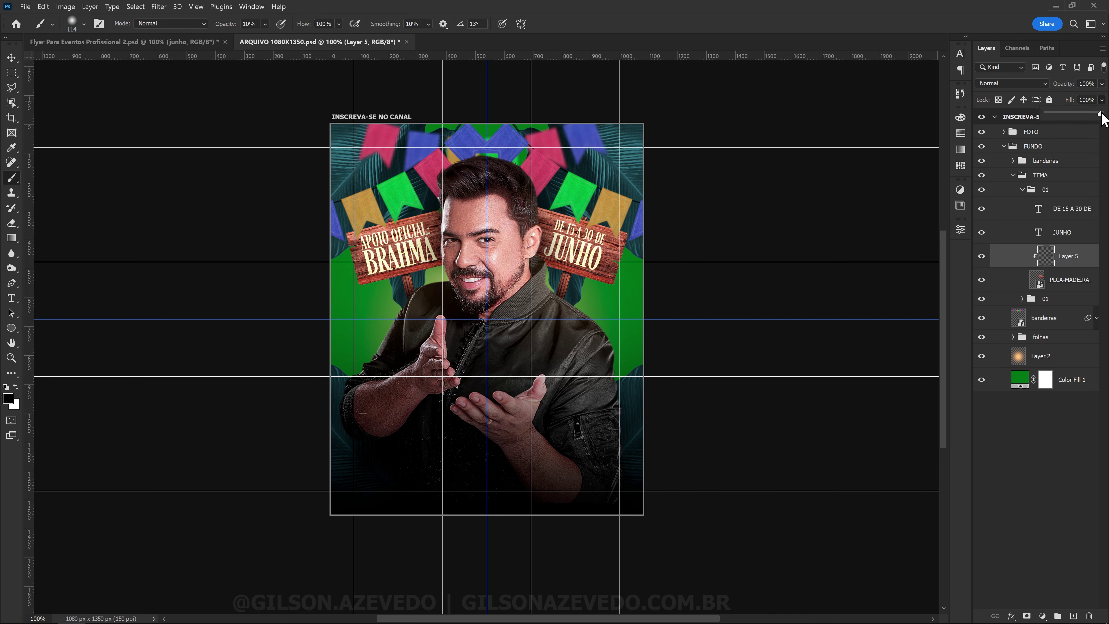
pyautogui.moveTo(1103, 114); pyautogui.dragTo(1092, 114)
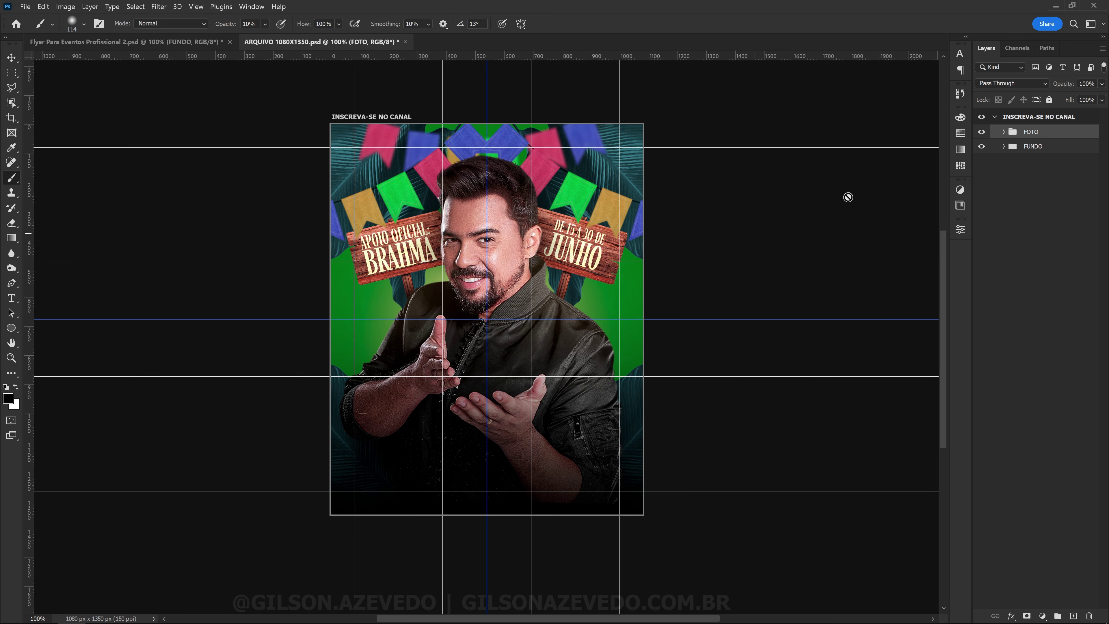
# Move one sign group above FOTO and rename it TEMA.
pyautogui.click(1008, 147)
pyautogui.click(1006, 147)
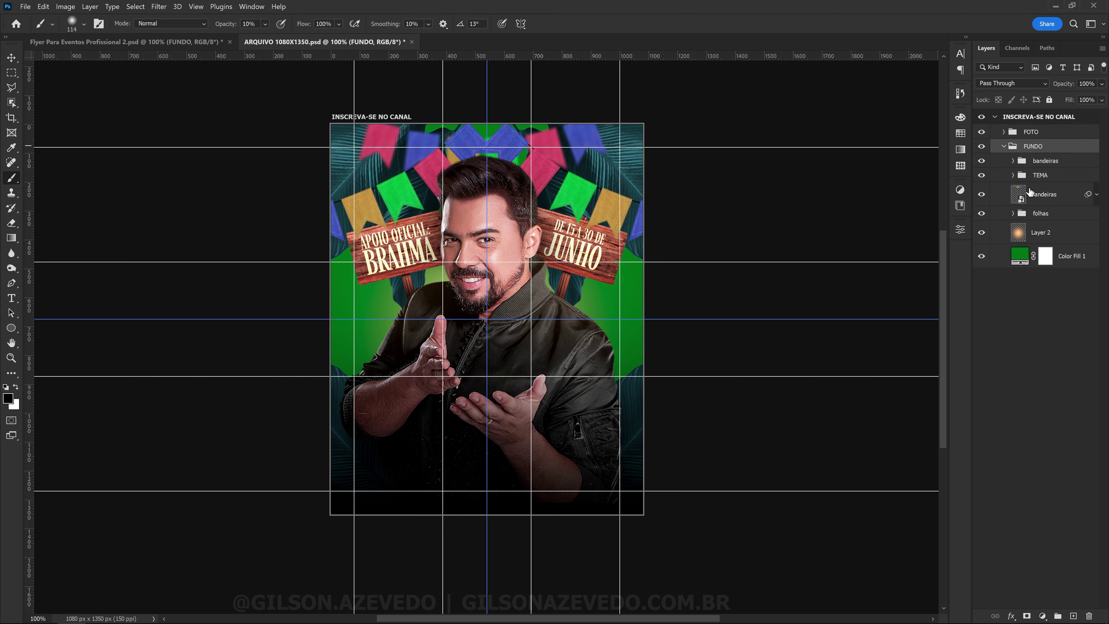
pyautogui.click(1014, 175)
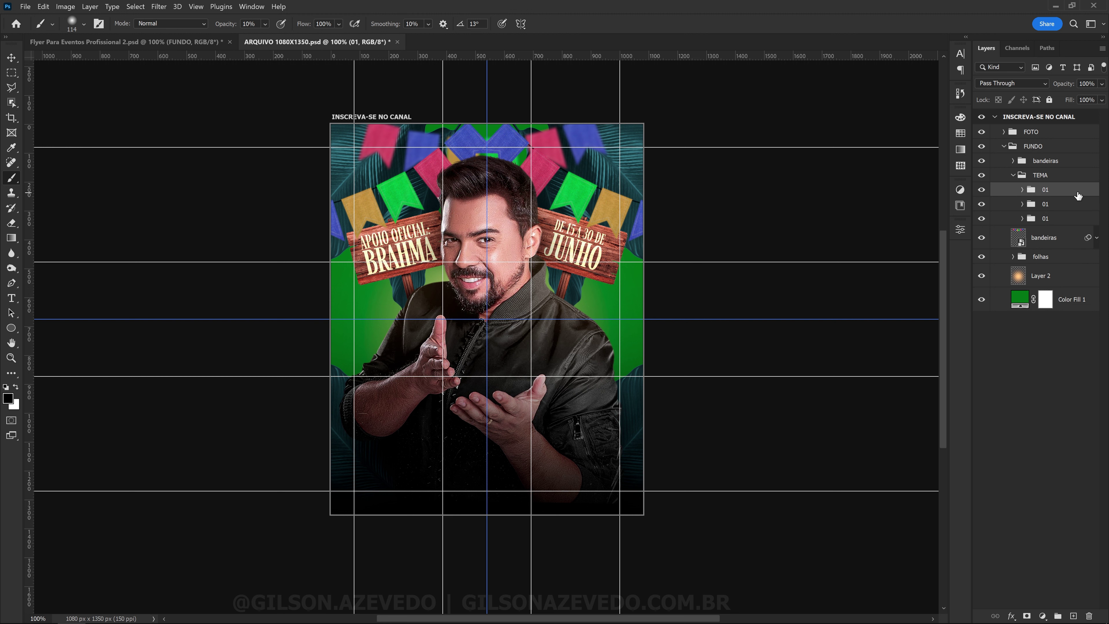
pyautogui.moveTo(1058, 190); pyautogui.dragTo(1043, 128)
pyautogui.doubleClick(1042, 131)
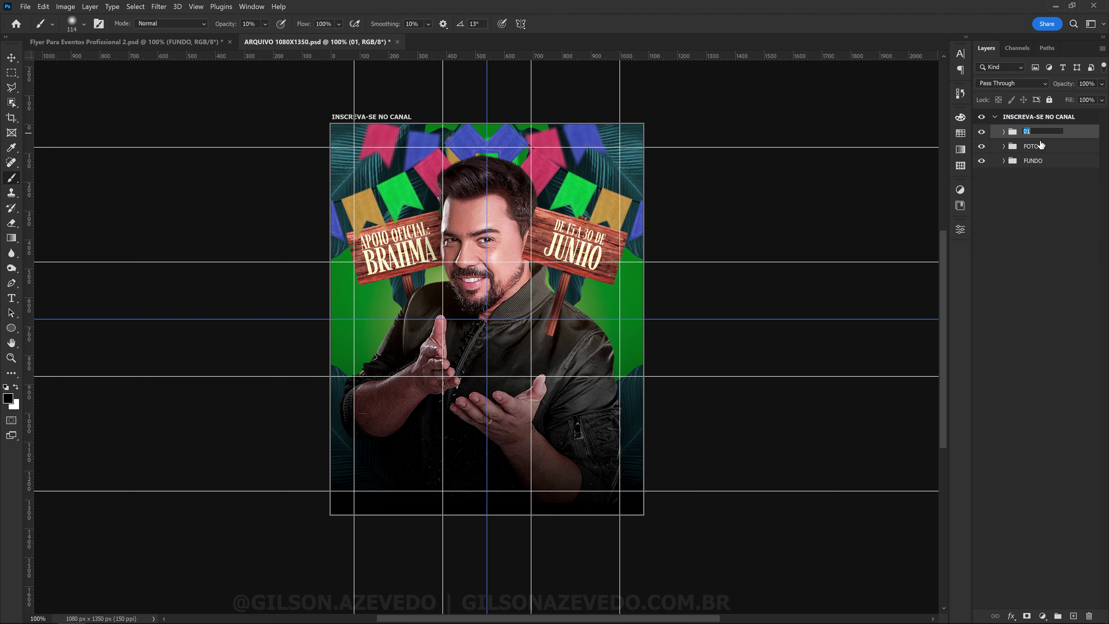
pyautogui.write('TEMA')
pyautogui.press('Return')
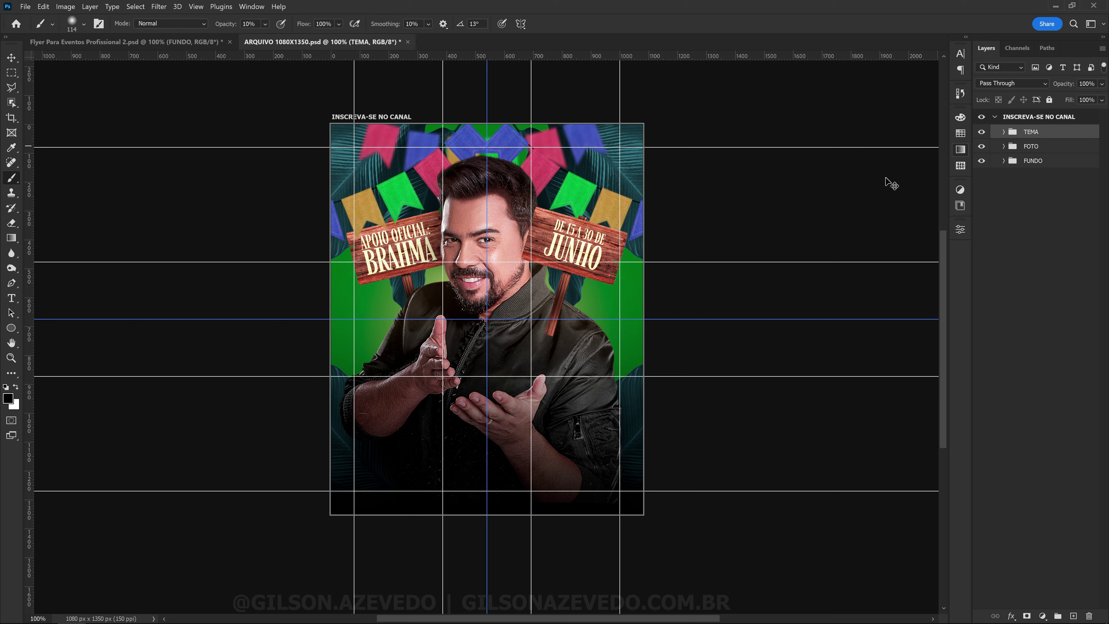
# Rotate the moved sign upright with a free transform.
pyautogui.hotkey('ctrl', 't')
pyautogui.moveTo(619, 198)
pyautogui.mouseDown()
pyautogui.moveTo(608, 175)
pyautogui.moveTo(512, 261)
pyautogui.mouseUp()
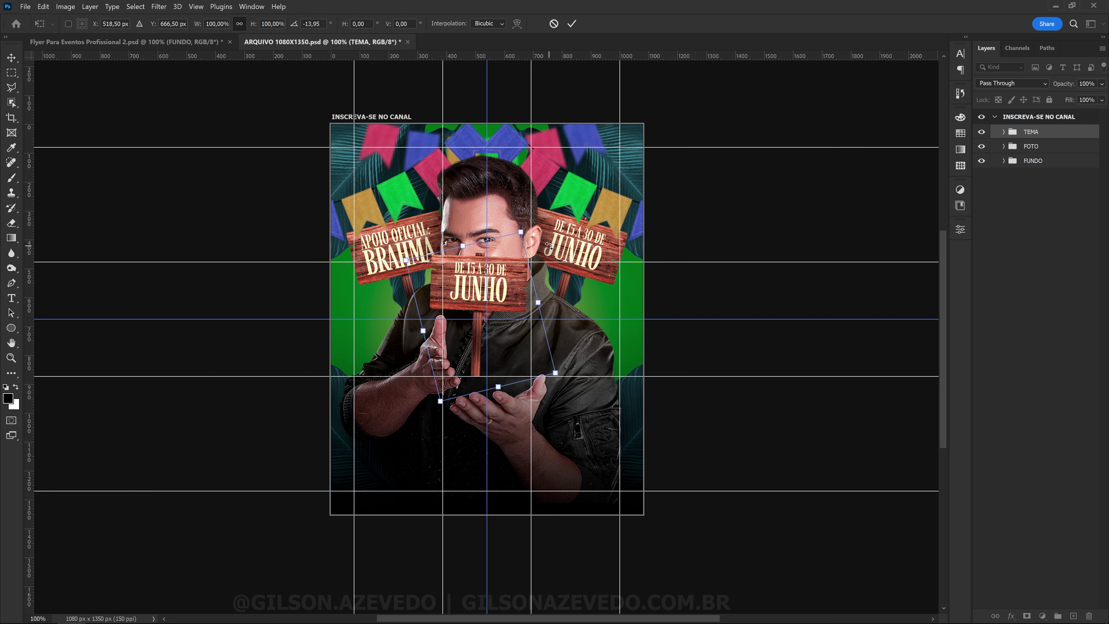
pyautogui.press('Return')
pyautogui.press('b')
# Scale the TEMA sign to about 151% and place it at the bottom centre.
pyautogui.click(1003, 132)
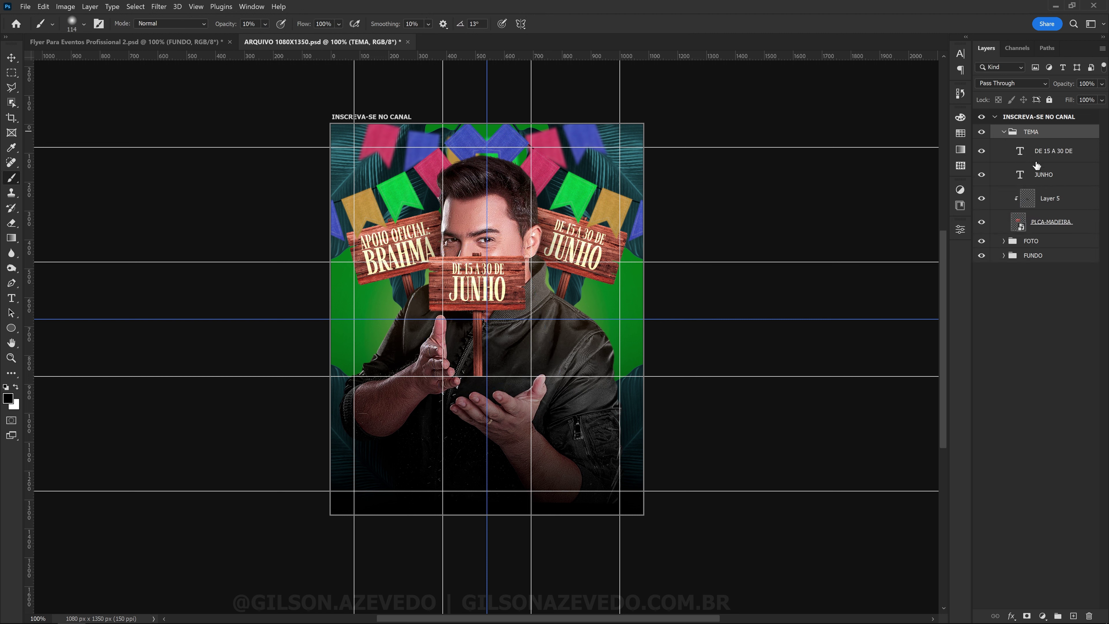
pyautogui.click(1048, 199)
pyautogui.hotkey('ctrl', 't')
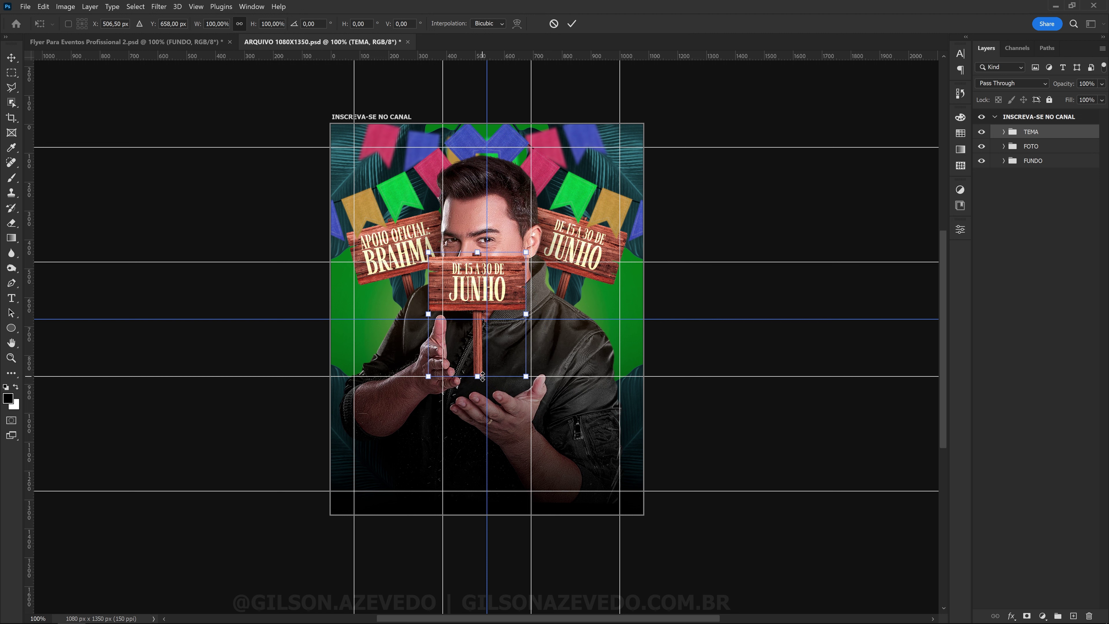
pyautogui.moveTo(482, 376); pyautogui.dragTo(481, 441)
pyautogui.moveTo(509, 266)
pyautogui.mouseDown()
pyautogui.moveTo(515, 373)
pyautogui.moveTo(542, 438)
pyautogui.moveTo(538, 462)
pyautogui.mouseUp()
pyautogui.press('Return')
pyautogui.press('b')
pyautogui.keyDown('ctrl'); pyautogui.click(524, 236); pyautogui.keyUp('ctrl')
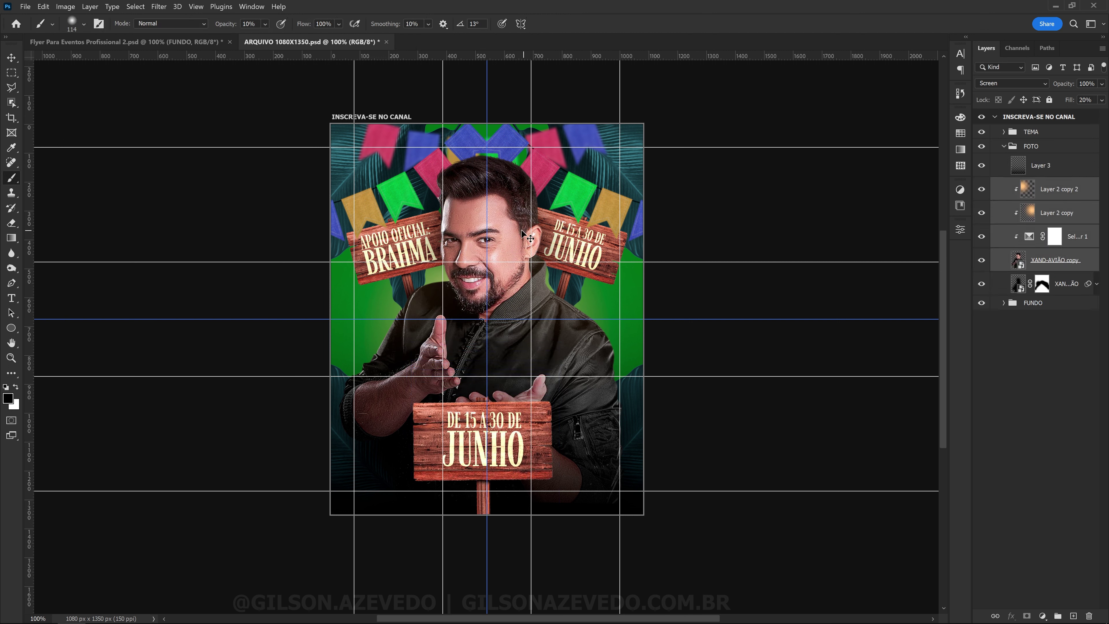
# Move the singer photo up 35 px and change the sign's date line to ARRAIAL DO.
pyautogui.press('v')
pyautogui.moveTo(505, 240); pyautogui.dragTo(505, 225)
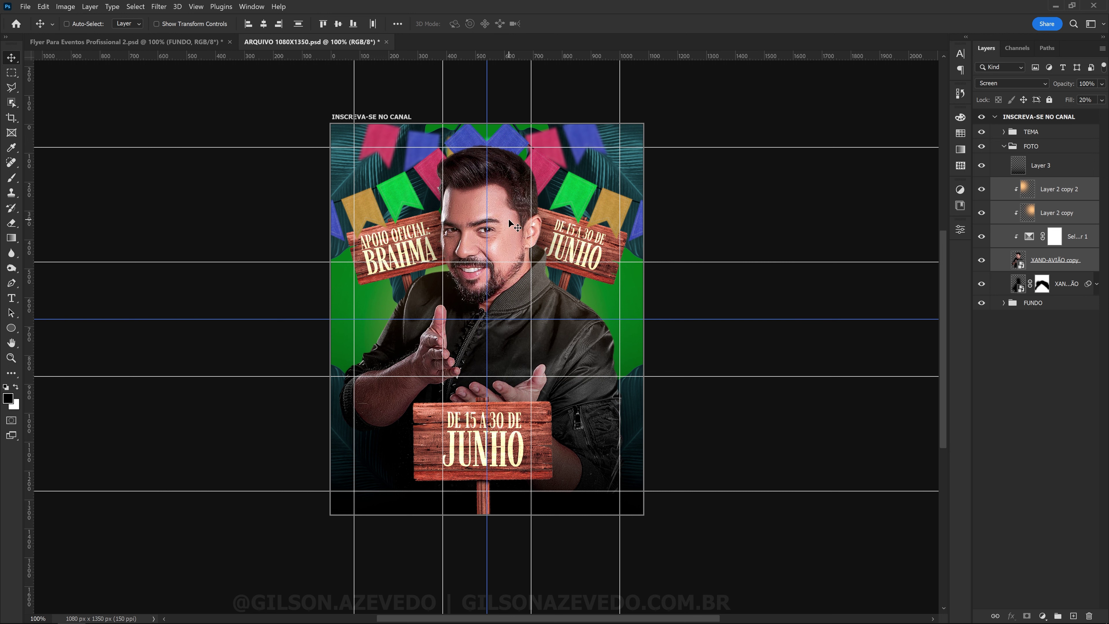
pyautogui.doubleClick(467, 417)
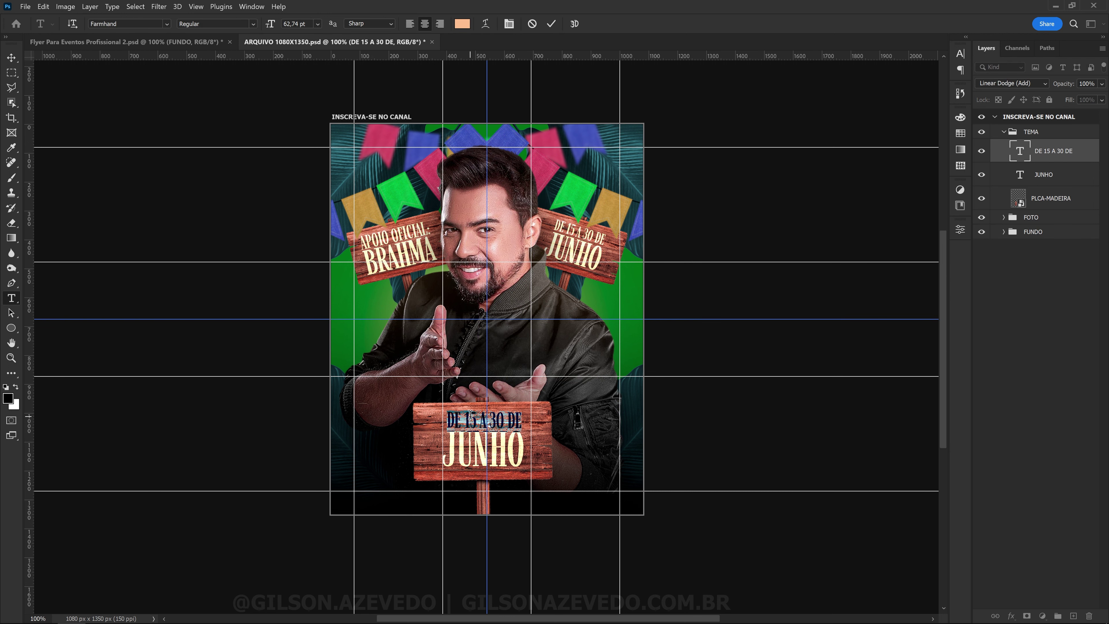
pyautogui.press('BackSpace')
pyautogui.write('ARRA')
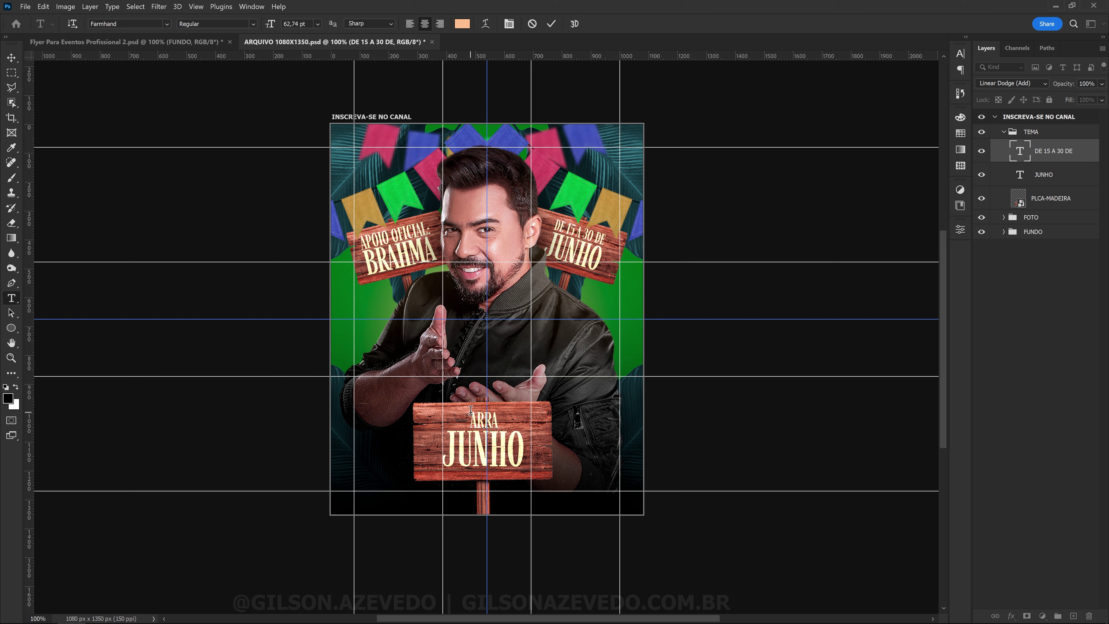
pyautogui.write('IAL DO')
pyautogui.hotkey('ctrl', 'Return')
# Change the JUNHO line to MARANHÃO and shrink it to about 90%.
pyautogui.doubleClick(474, 433)
pyautogui.write('MARANHÃO')
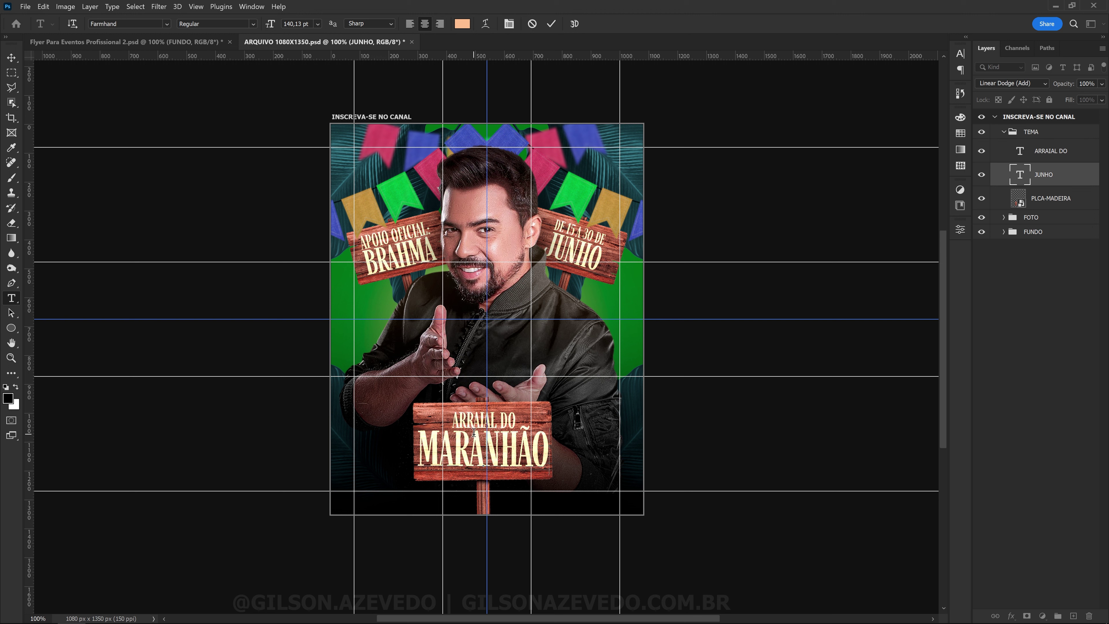
pyautogui.hotkey('ctrl', 'Return')
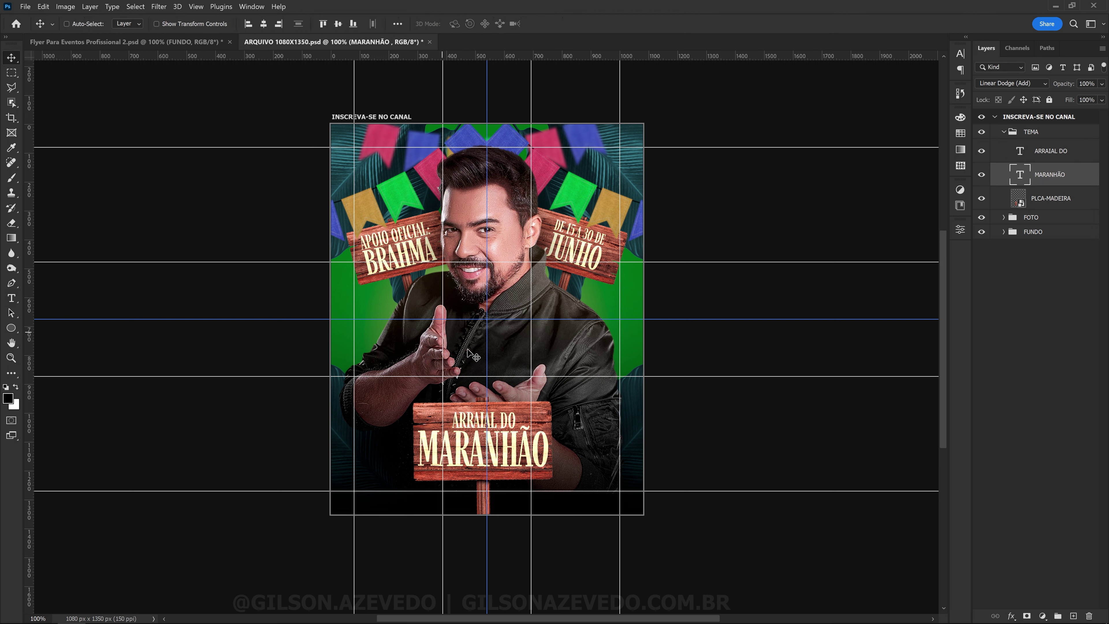
pyautogui.hotkey('ctrl', 't')
pyautogui.moveTo(553, 457); pyautogui.dragTo(543, 457)
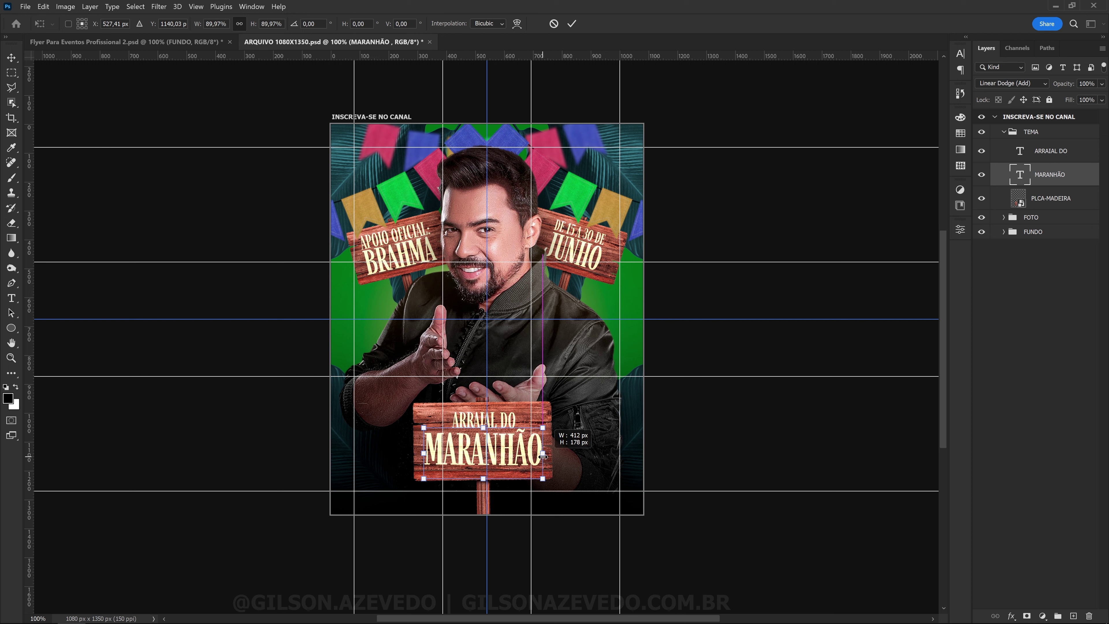
pyautogui.press('Return')
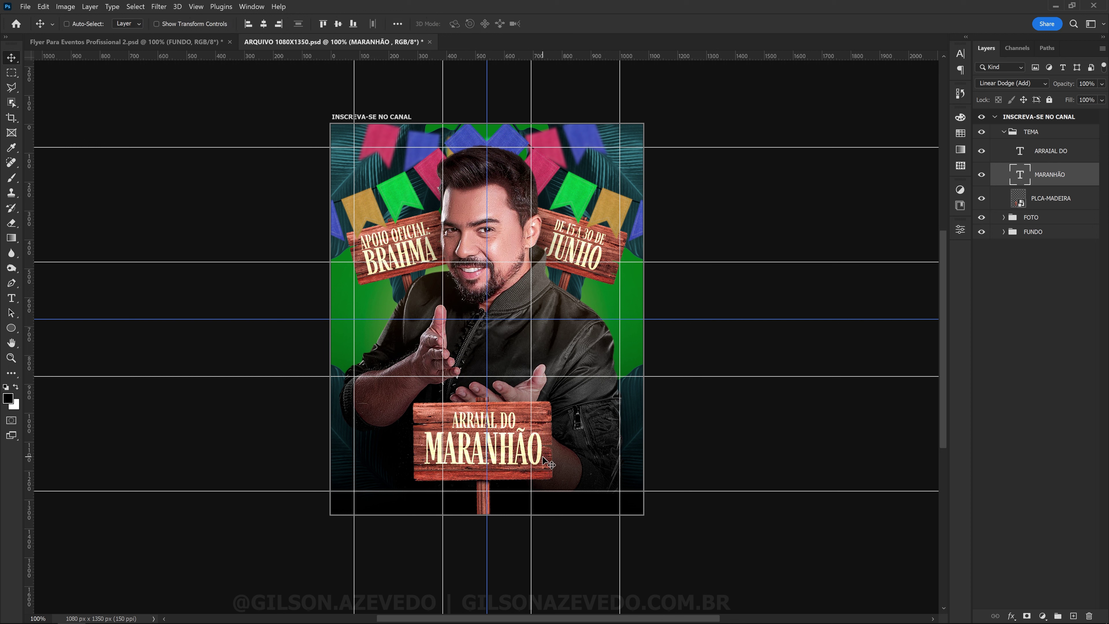
# Nudge both sign lines into a centred position and collapse the TEMA group.
pyautogui.press('Up')
pyautogui.press('Up')
pyautogui.press('Up')
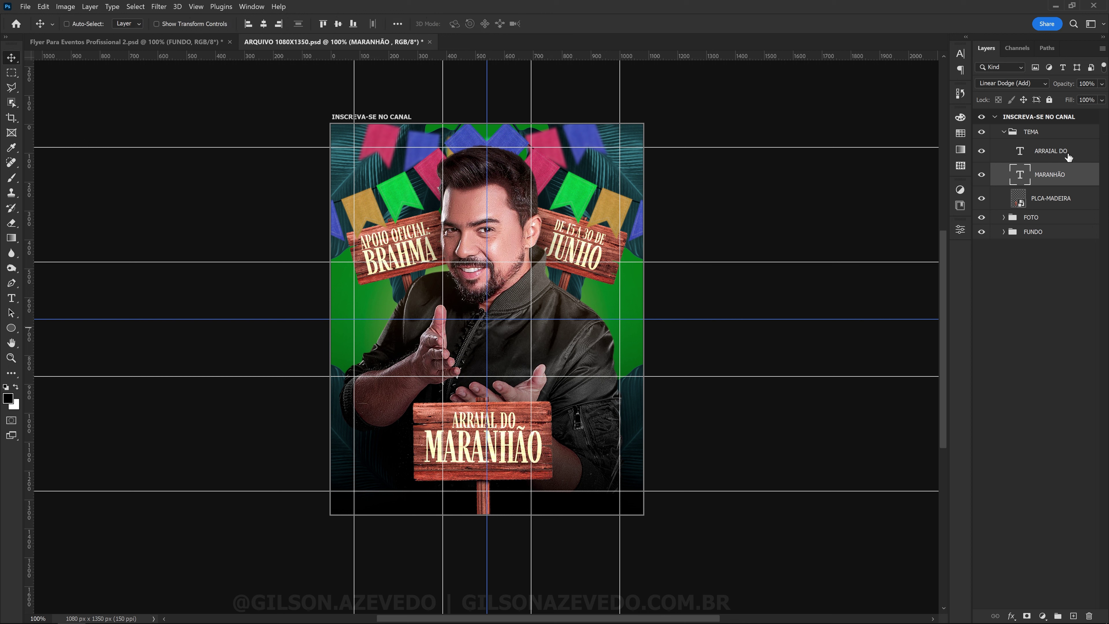
pyautogui.keyDown('shift'); pyautogui.click(1074, 154); pyautogui.keyUp('shift')
pyautogui.press('Down')
pyautogui.press('Down')
pyautogui.press('Down')
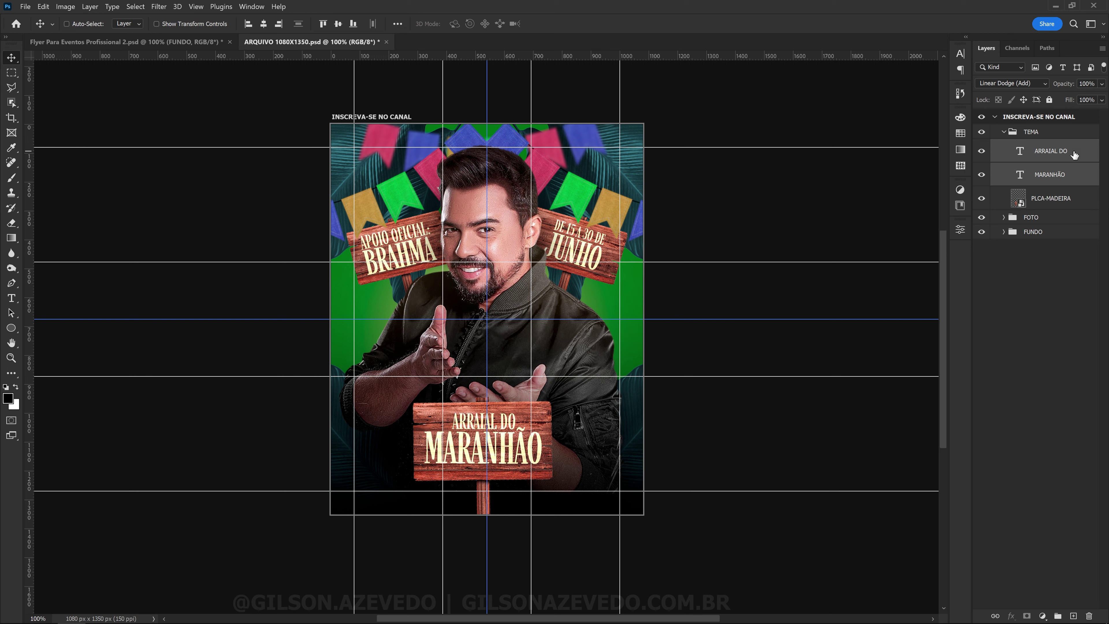
pyautogui.press('Down')
pyautogui.press('Down')
pyautogui.click(1007, 133)
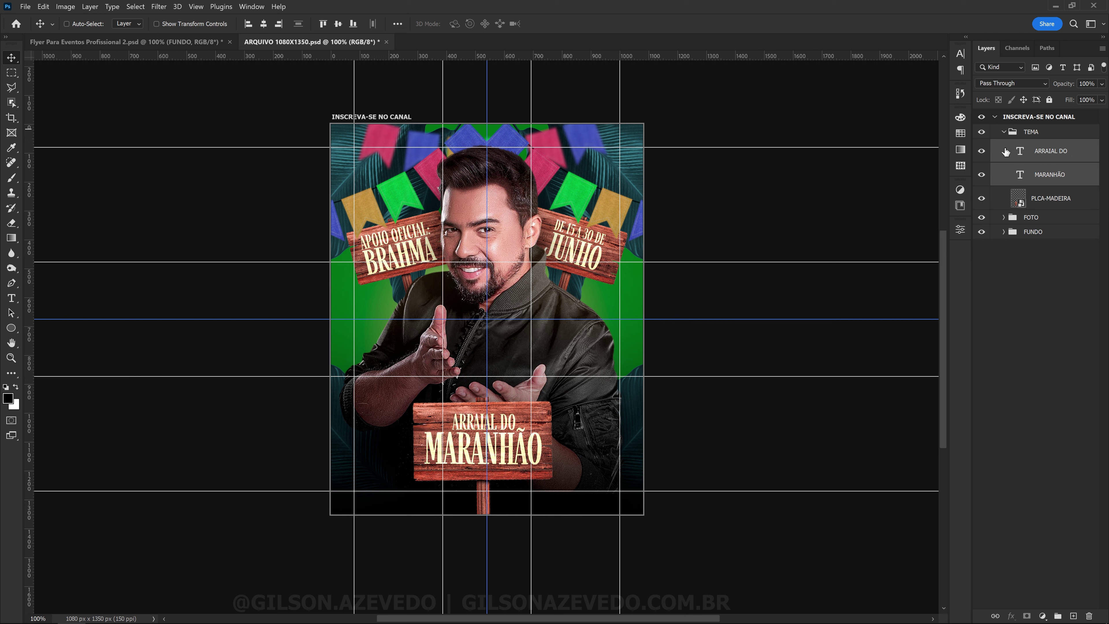
pyautogui.moveTo(1016, 163)
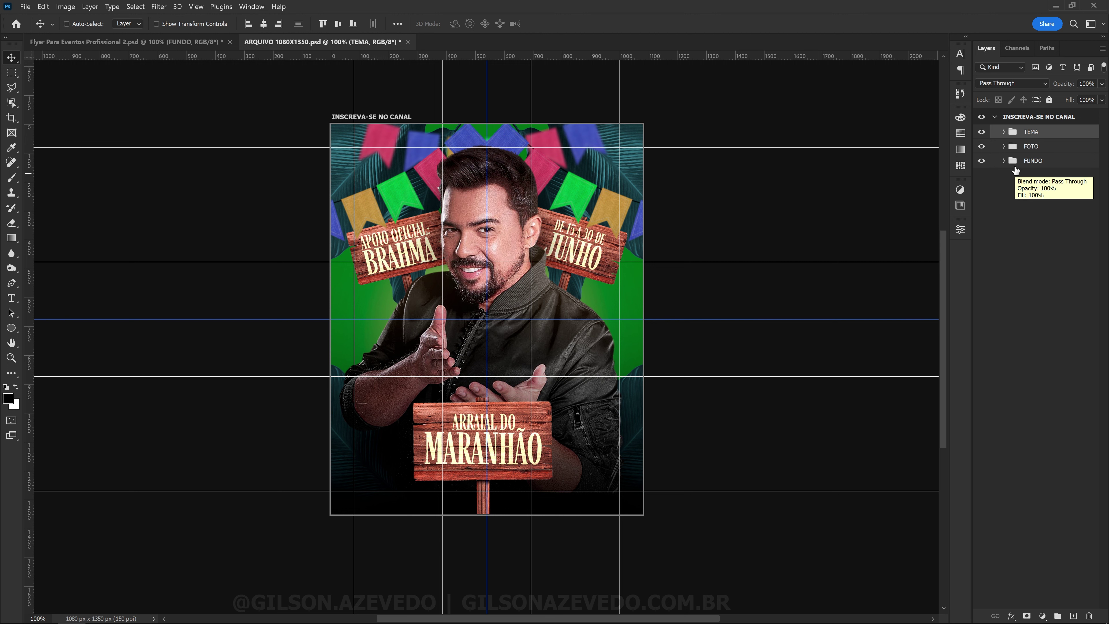
# Duplicate the folhas-verde leaf layer and move the copy to the top of the layers.
pyautogui.click(1015, 171)
pyautogui.hotkey('ctrl', ';')
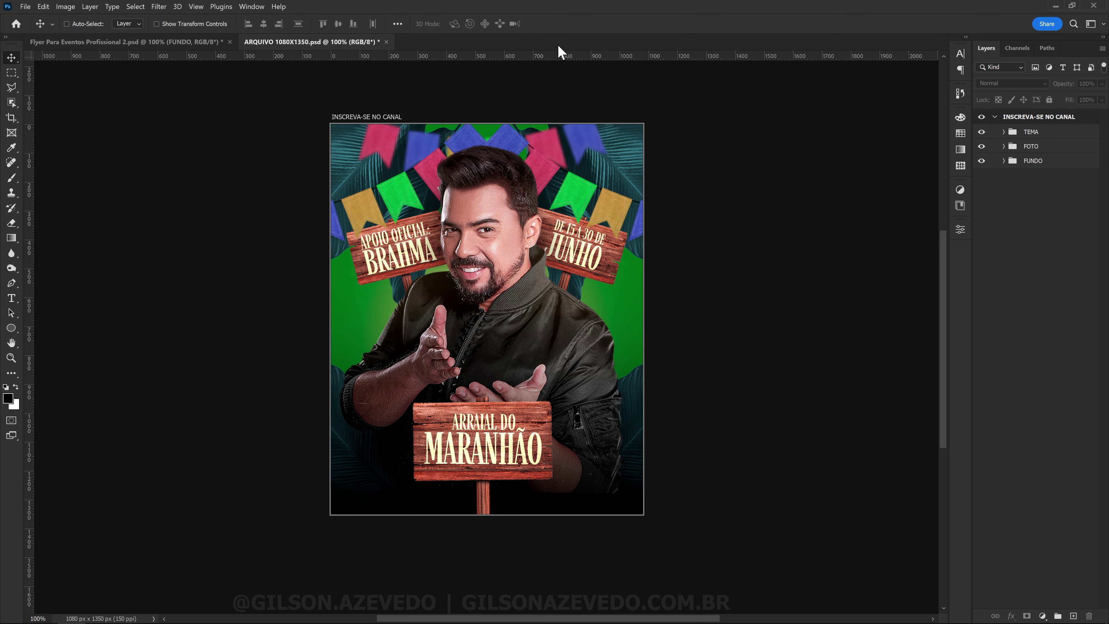
pyautogui.click(1004, 162)
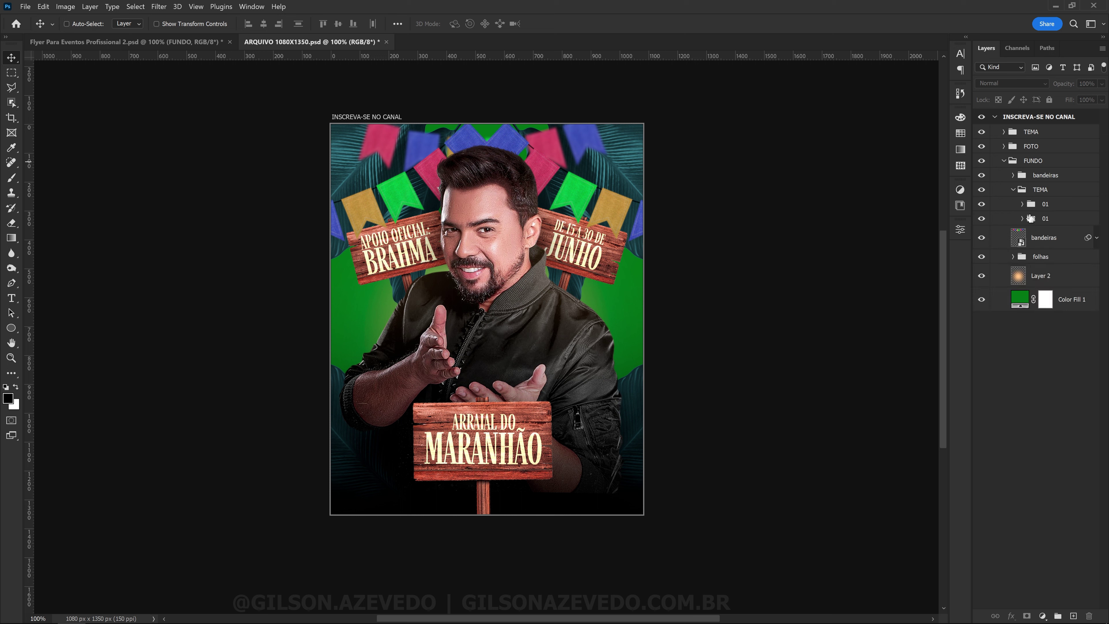
pyautogui.click(1013, 256)
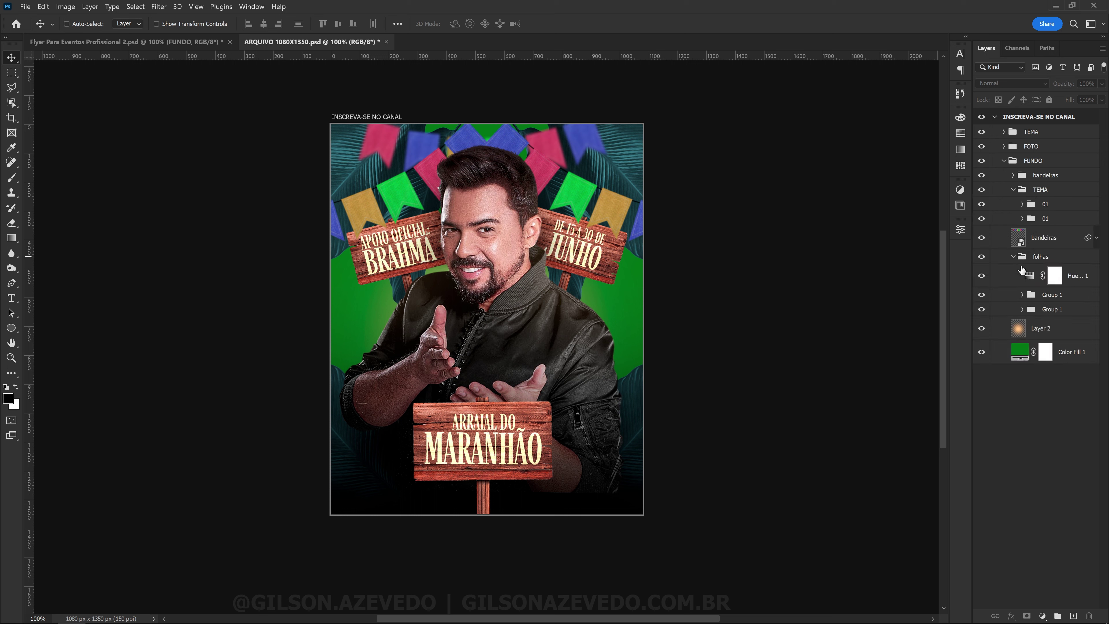
pyautogui.hotkey('ctrl', ';')
pyautogui.click(1023, 294)
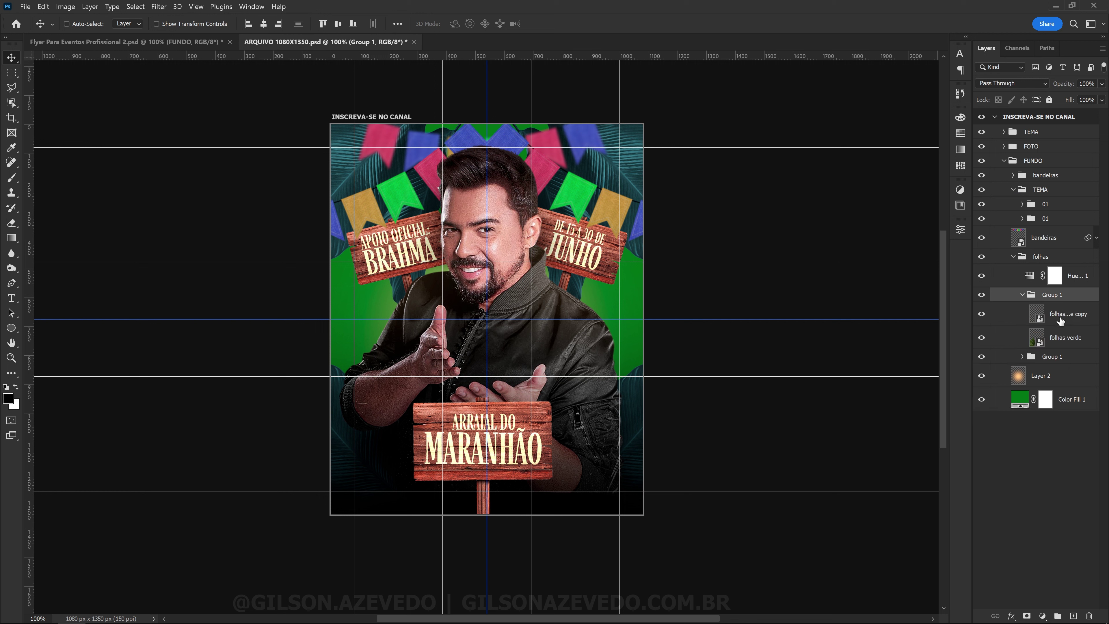
pyautogui.click(1062, 318)
pyautogui.hotkey('ctrl', 'j')
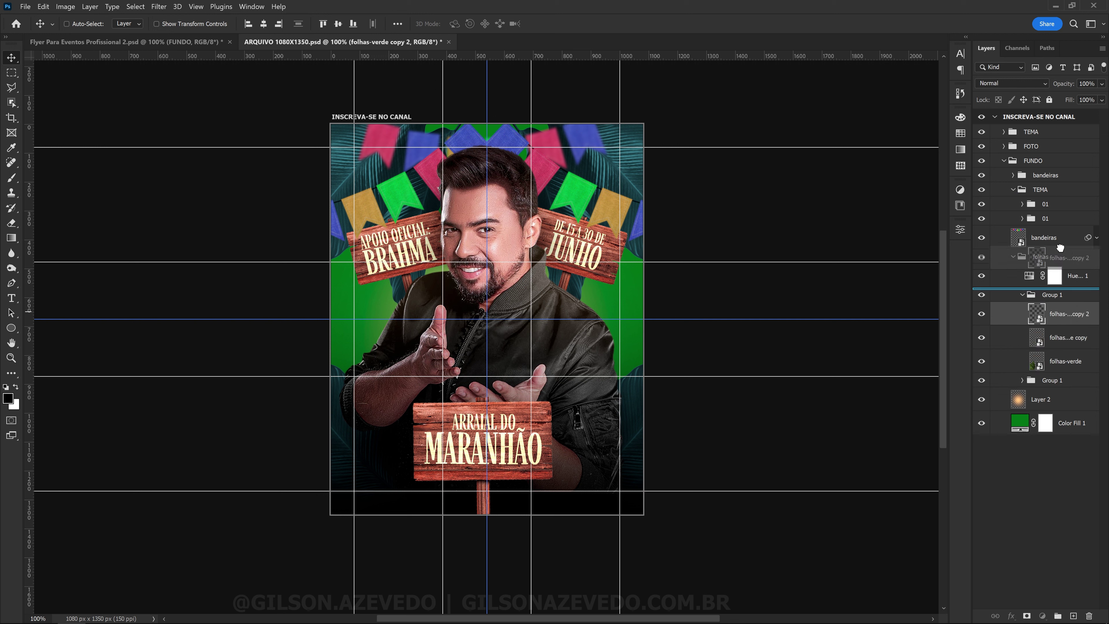
pyautogui.moveTo(1062, 314); pyautogui.dragTo(1041, 130)
# Duplicate Hue/Saturation 1 above the leaf copy, group both, and set the group to Normal.
pyautogui.click(1090, 301)
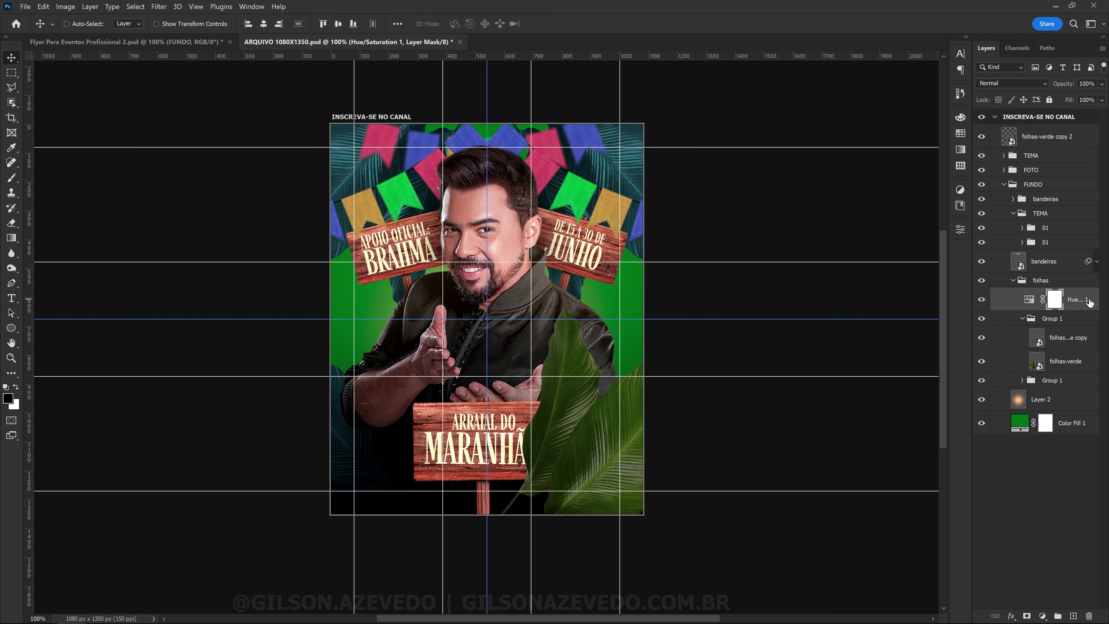
pyautogui.hotkey('ctrl', 'j')
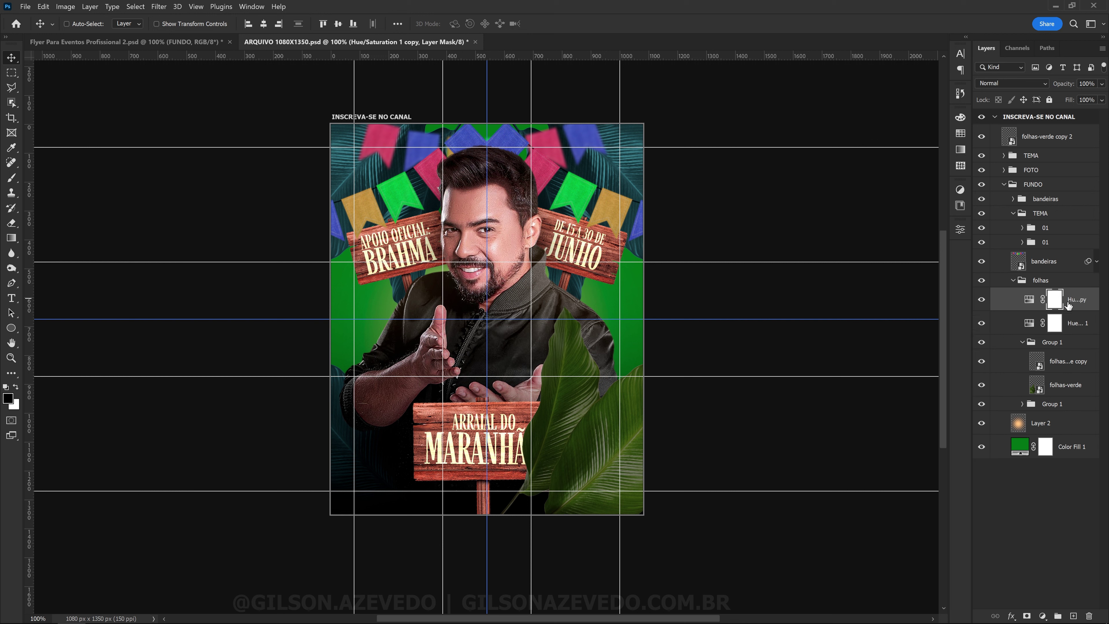
pyautogui.moveTo(1016, 303); pyautogui.dragTo(1066, 132)
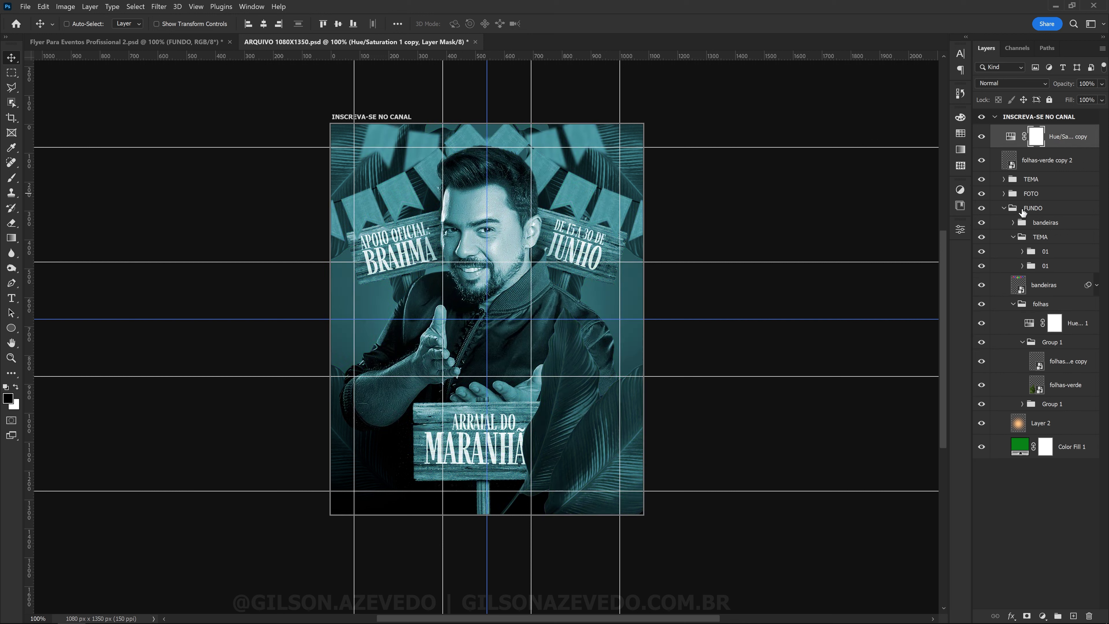
pyautogui.hotkey('ctrl', 'g')
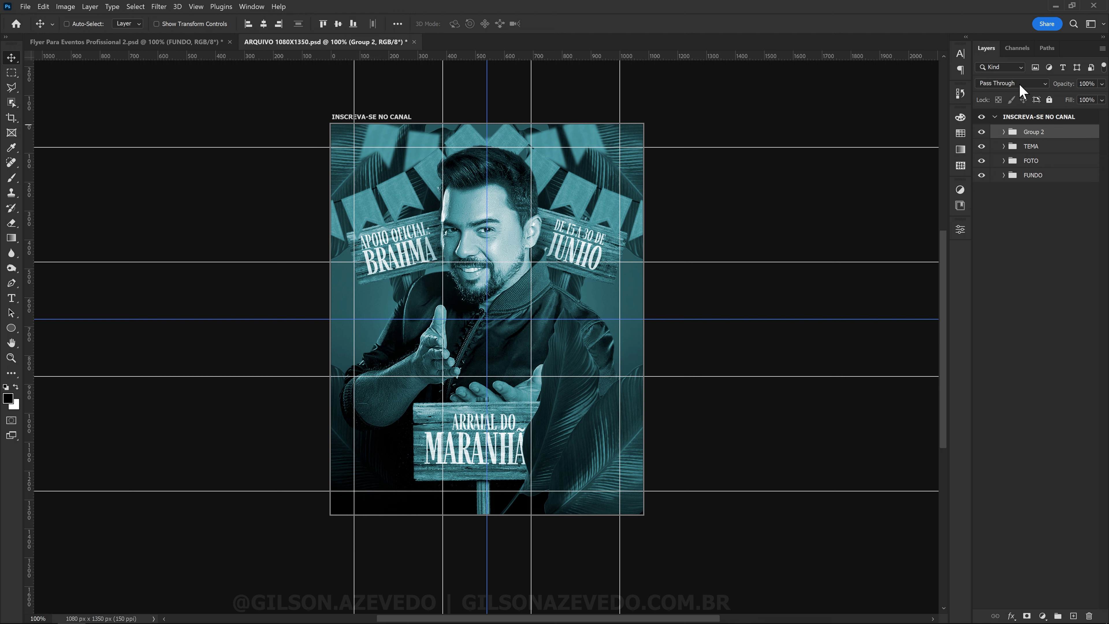
pyautogui.click(1012, 83)
pyautogui.click(999, 109)
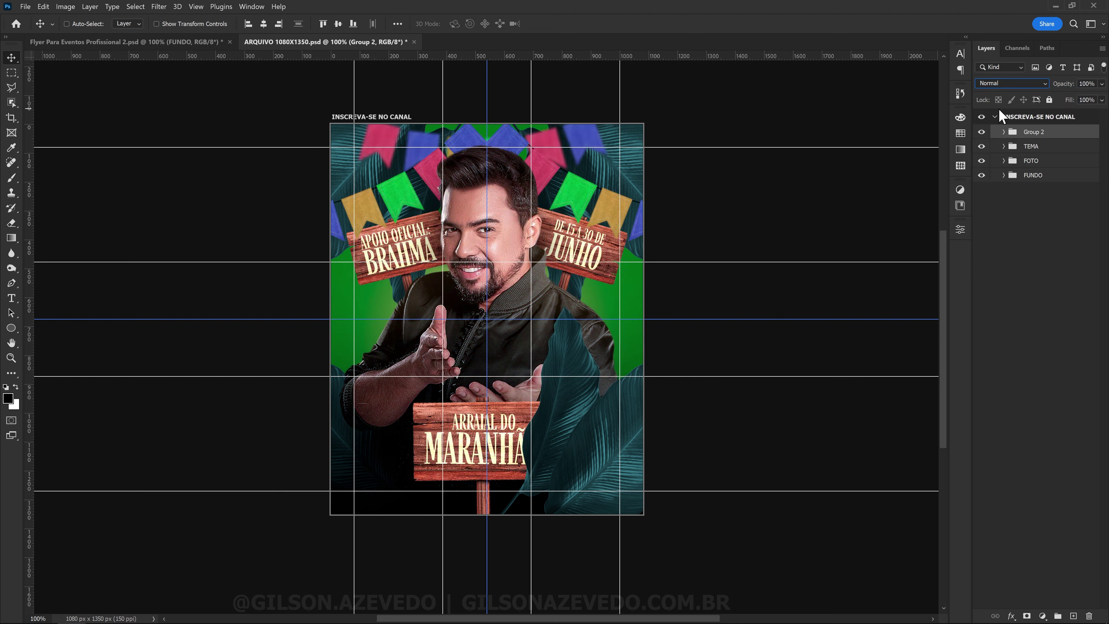
# Rename the new group FOLHAS and select its folhas-verde copy 2 layer.
pyautogui.doubleClick(1033, 132)
pyautogui.write('FOLHAS')
pyautogui.press('Return')
pyautogui.click(1004, 132)
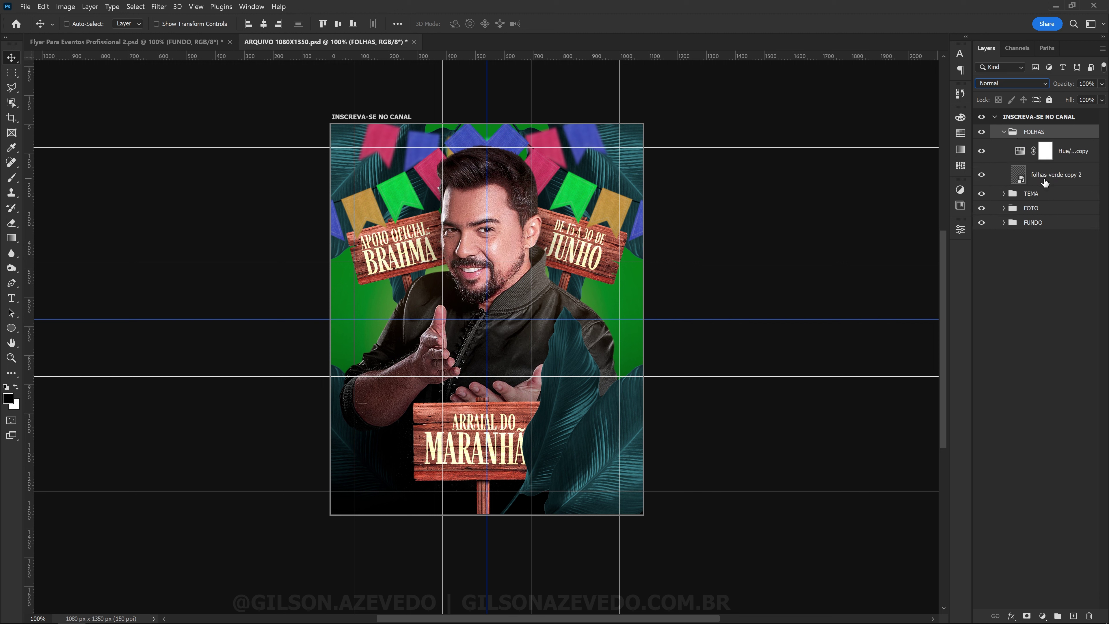
pyautogui.click(1045, 183)
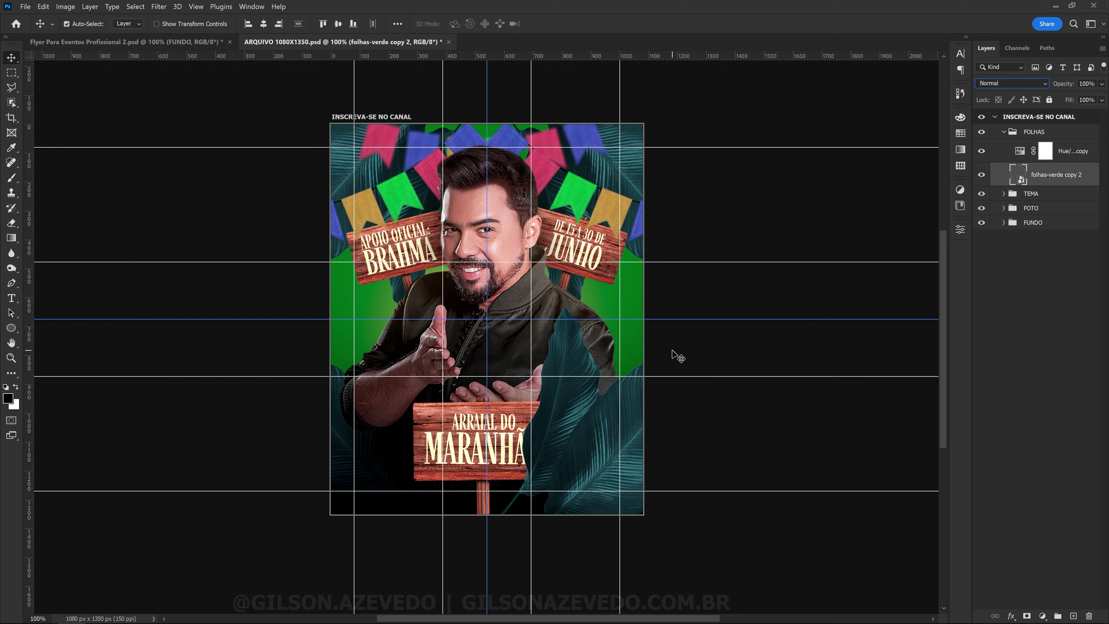
# Rotate, slightly enlarge and move the leaf into the bottom-right corner.
pyautogui.hotkey('ctrl', 't')
pyautogui.moveTo(706, 526)
pyautogui.mouseDown()
pyautogui.moveTo(602, 281)
pyautogui.moveTo(588, 292)
pyautogui.mouseUp()
pyautogui.moveTo(662, 404); pyautogui.dragTo(676, 504)
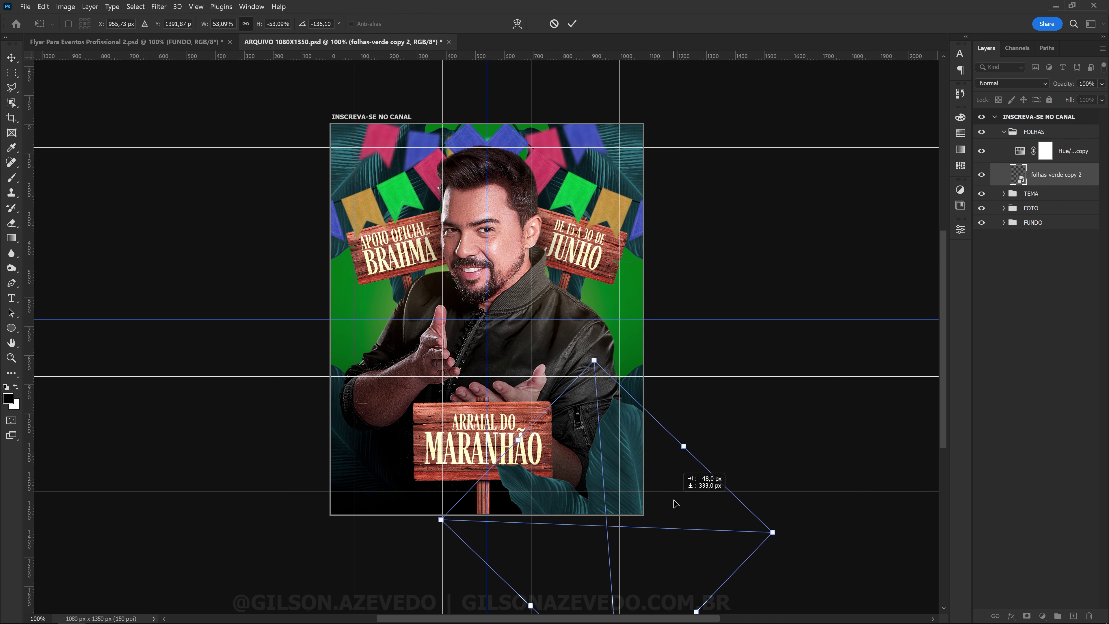
pyautogui.moveTo(710, 427)
pyautogui.mouseDown()
pyautogui.moveTo(664, 440)
pyautogui.moveTo(672, 426)
pyautogui.mouseUp()
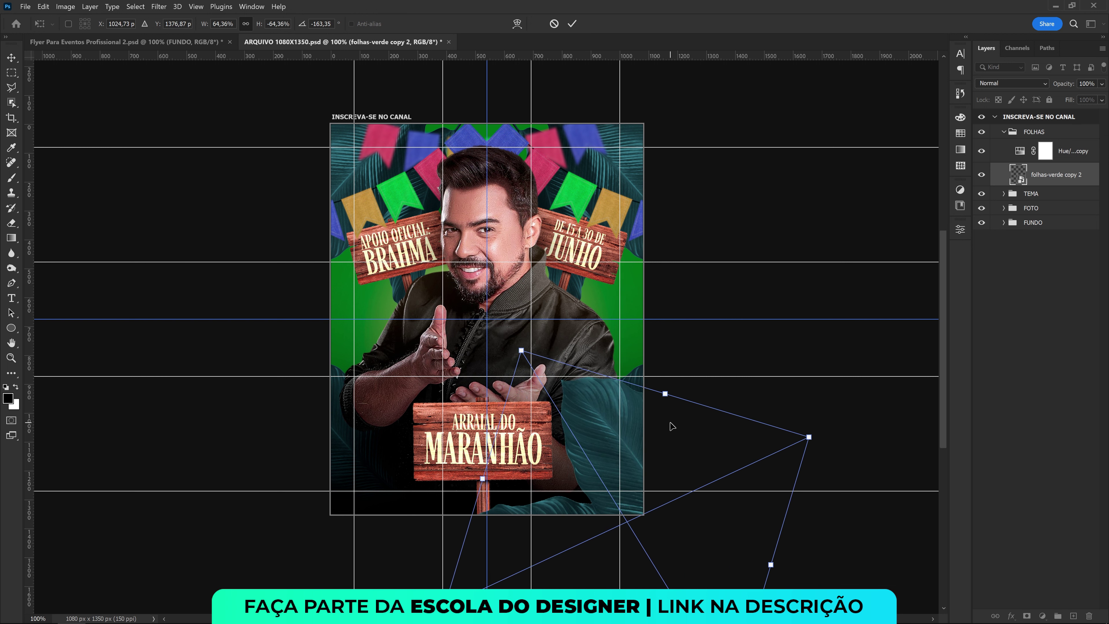
pyautogui.press('Return')
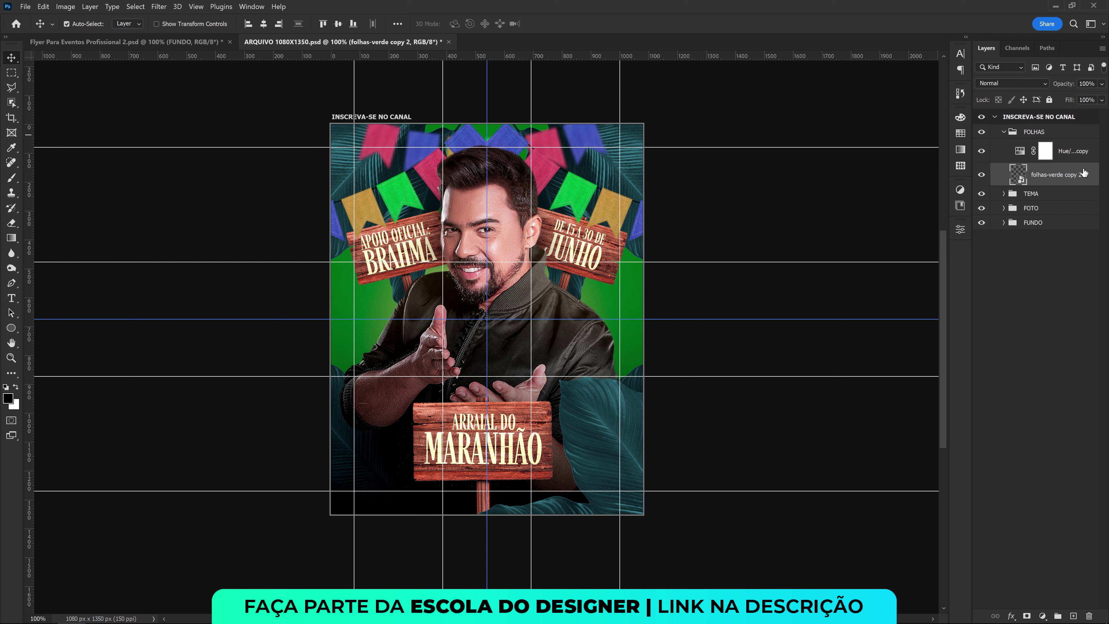
# Duplicate the leaf, flip it horizontally and place it in the bottom-left corner.
pyautogui.hotkey('ctrl', 'j')
pyautogui.hotkey('ctrl', 't')
pyautogui.rightClick(594, 439)
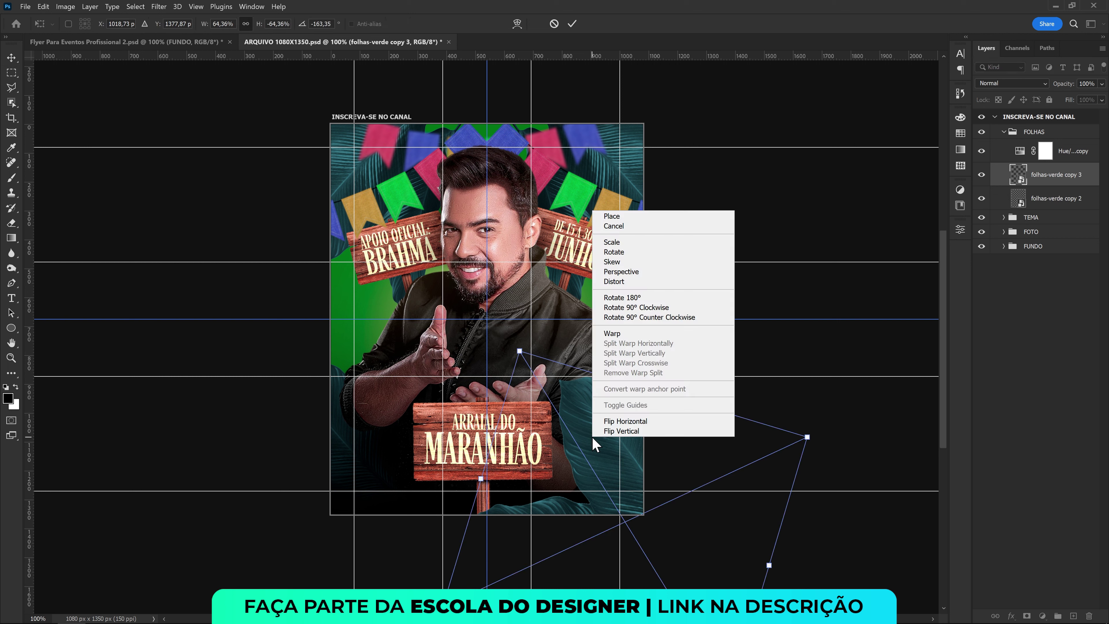
pyautogui.click(625, 421)
pyautogui.moveTo(712, 476); pyautogui.dragTo(430, 481)
pyautogui.press('Return')
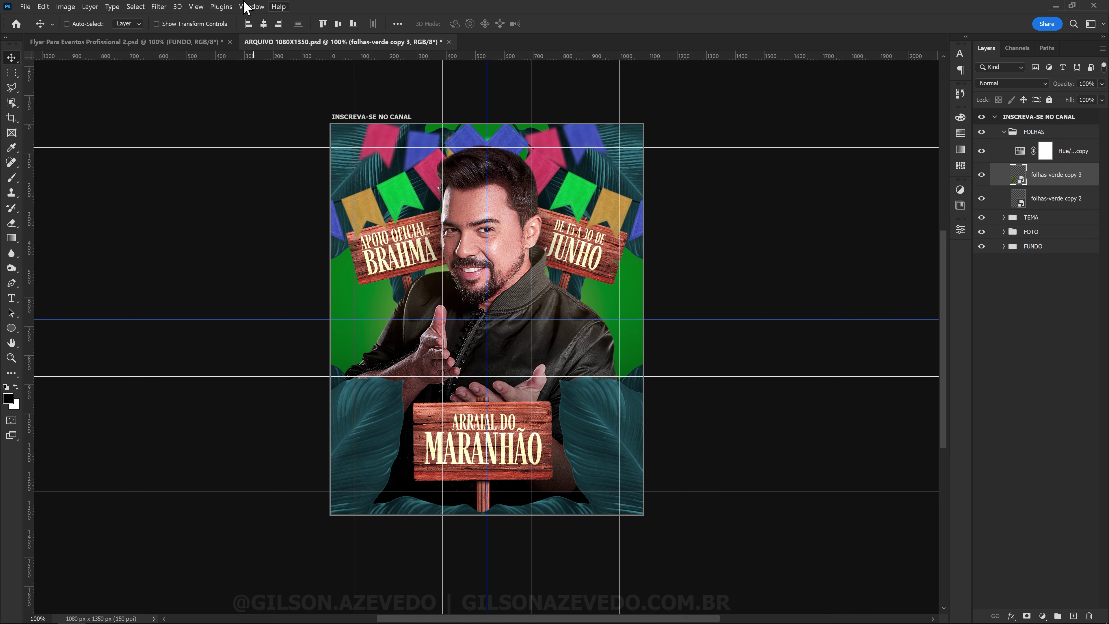
pyautogui.click(160, 6)
pyautogui.moveTo(174, 140)
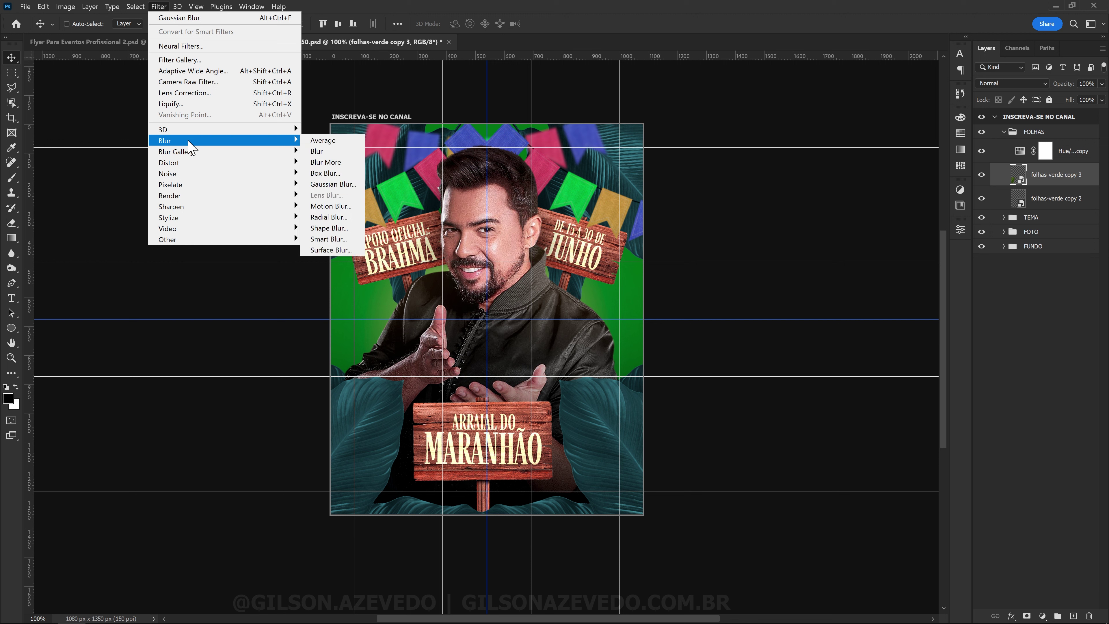
pyautogui.click(337, 184)
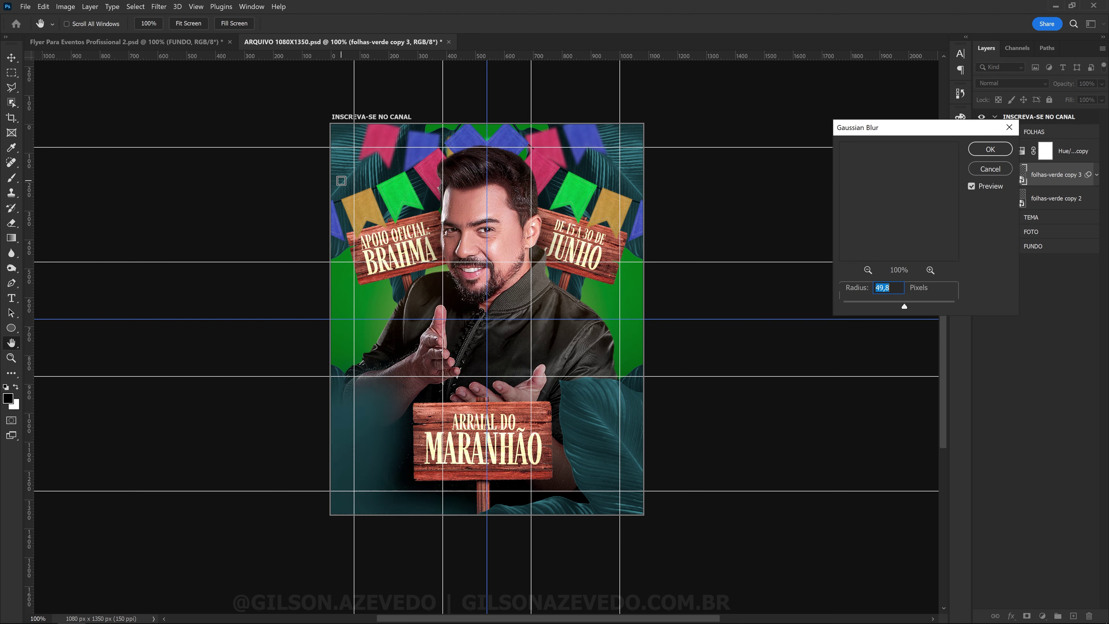
pyautogui.write('5')
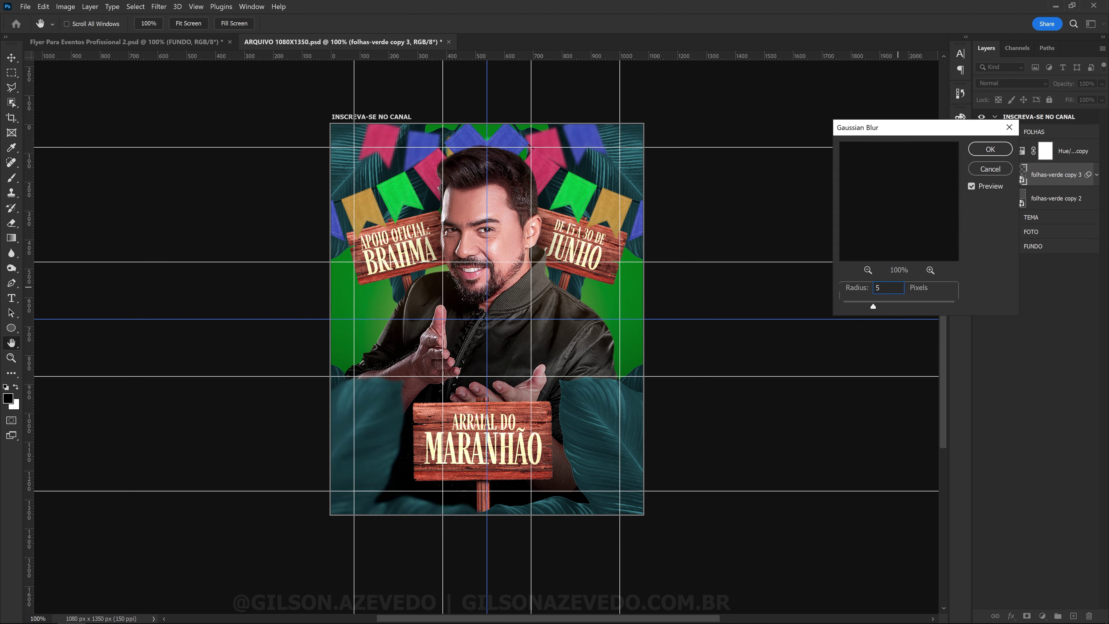
pyautogui.write('4')
pyautogui.click(991, 149)
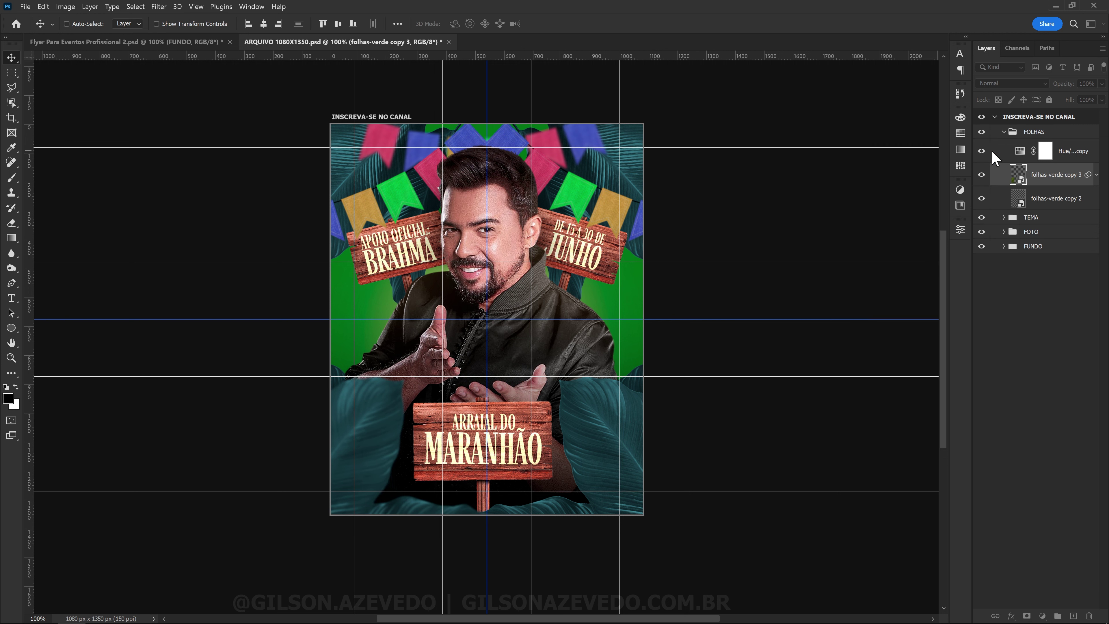
pyautogui.moveTo(1068, 217); pyautogui.dragTo(1021, 237)
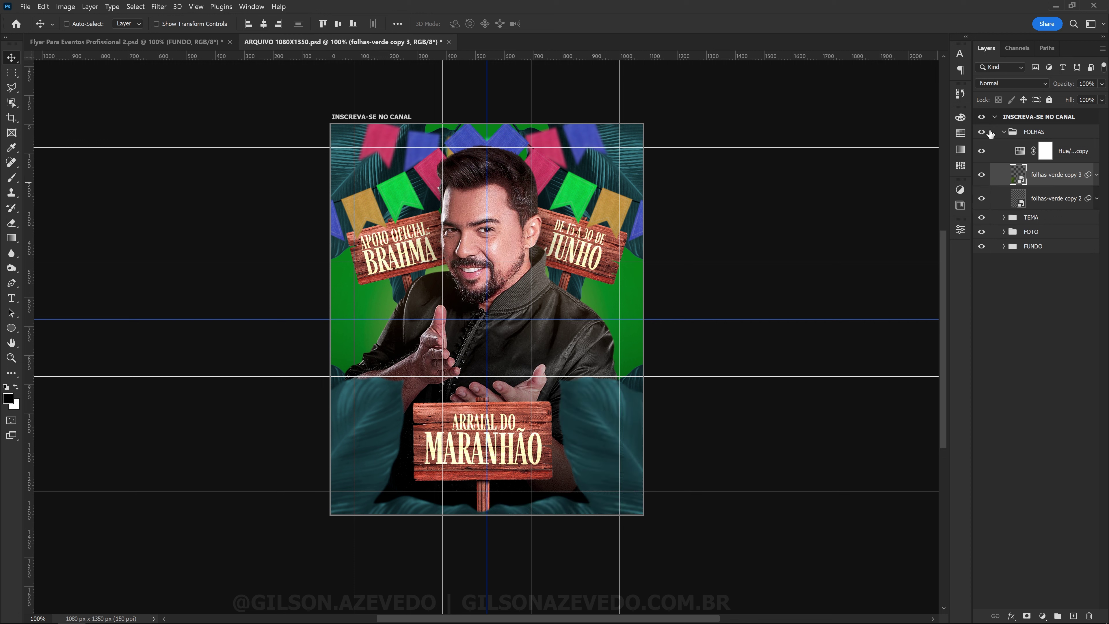
pyautogui.click(1003, 131)
pyautogui.hotkey('ctrl', ';')
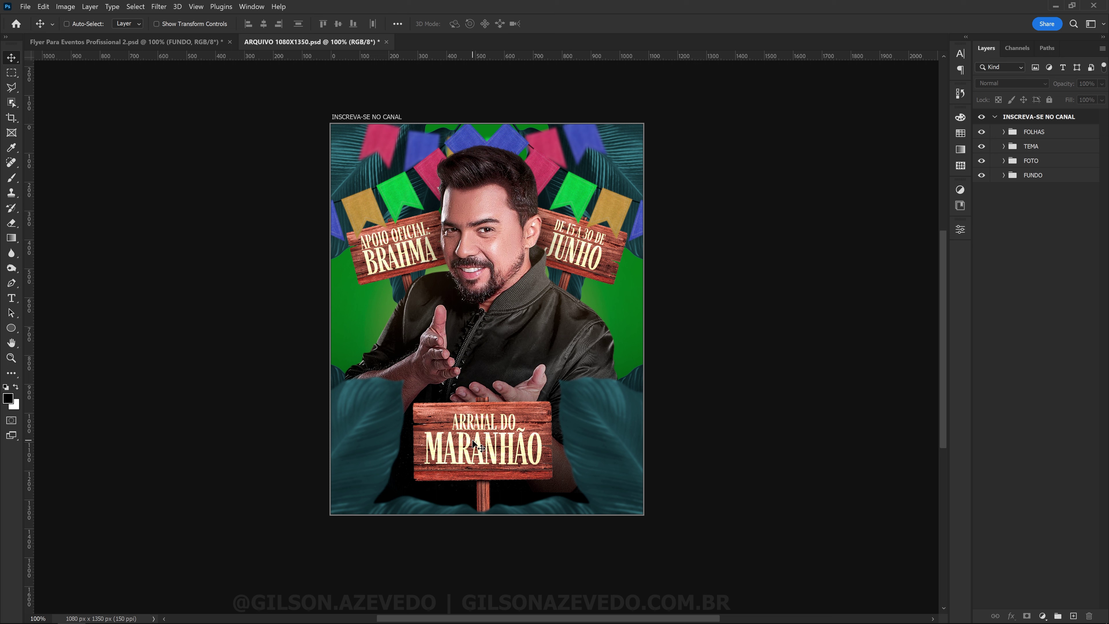
pyautogui.click(1003, 131)
pyautogui.hotkey('ctrl', ';')
# Add a new layer above the Hue/Saturation copy and set a 100% opacity, 165 px brush.
pyautogui.click(1070, 150)
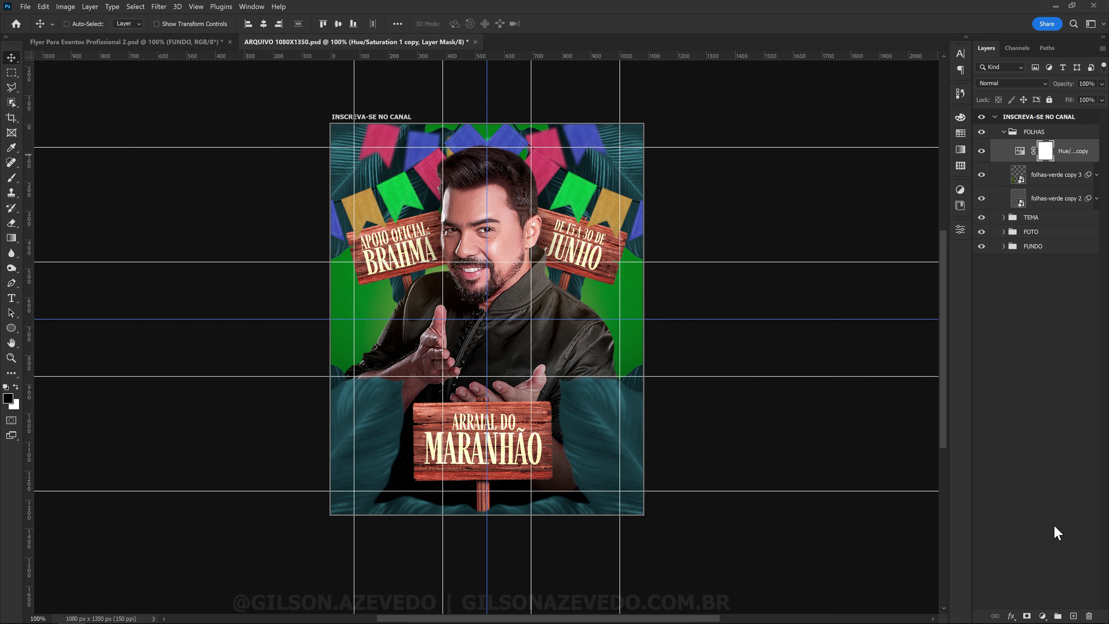
pyautogui.click(1074, 616)
pyautogui.press('b')
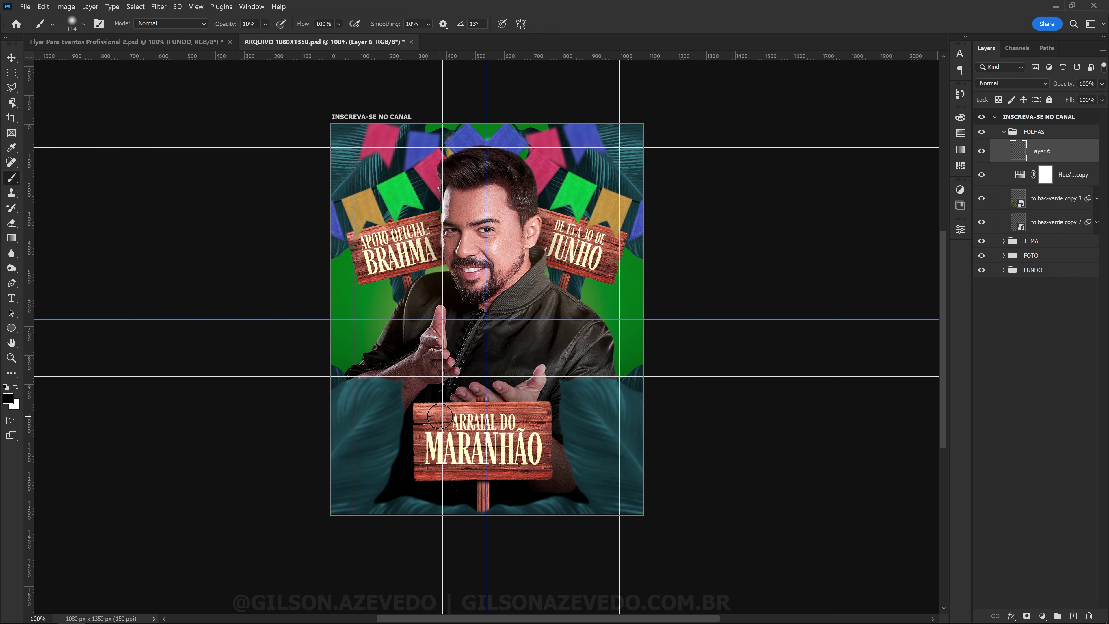
pyautogui.press('0')
pyautogui.rightClick(457, 174)
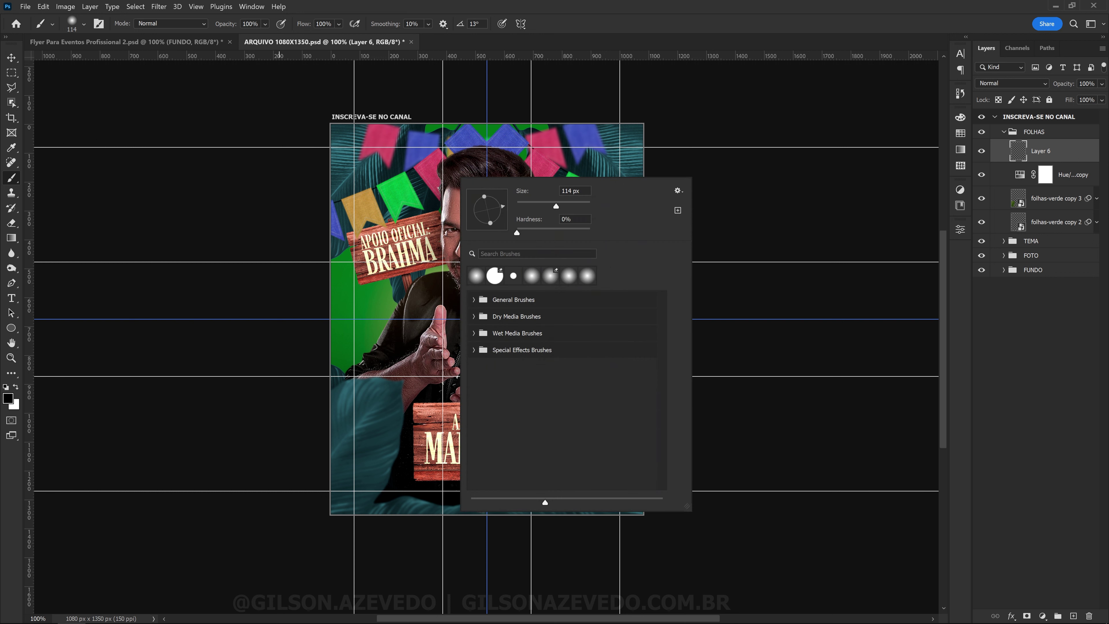
pyautogui.moveTo(557, 205); pyautogui.dragTo(576, 206)
pyautogui.press('Return')
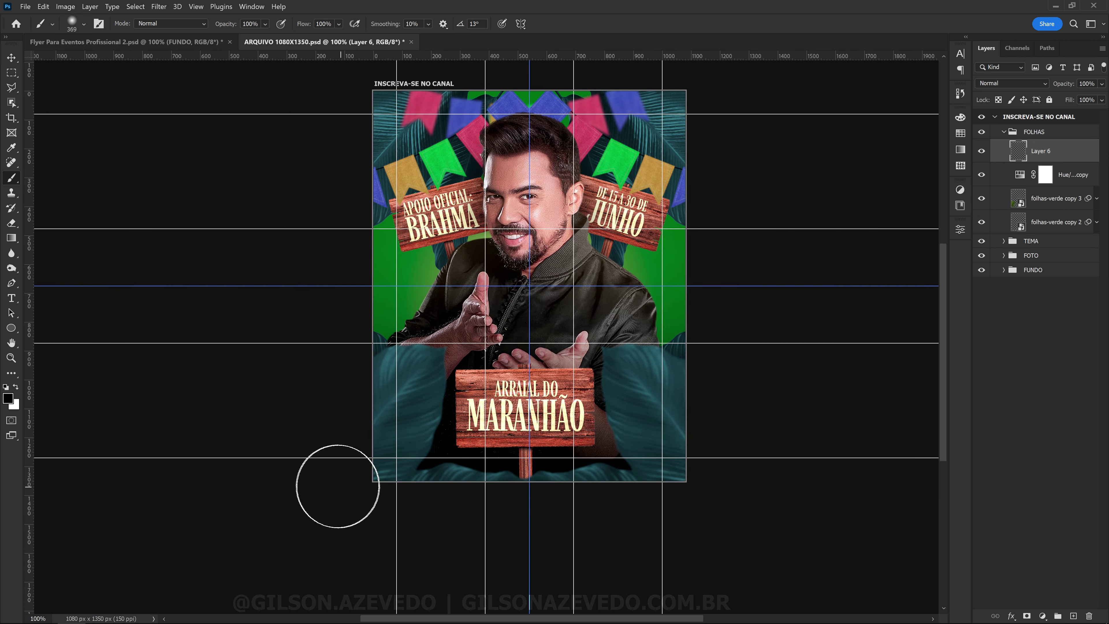
# Paint black along the flyer's bottom edge and stretch it up over the leaves.
pyautogui.moveTo(285, 496); pyautogui.dragTo(789, 521)
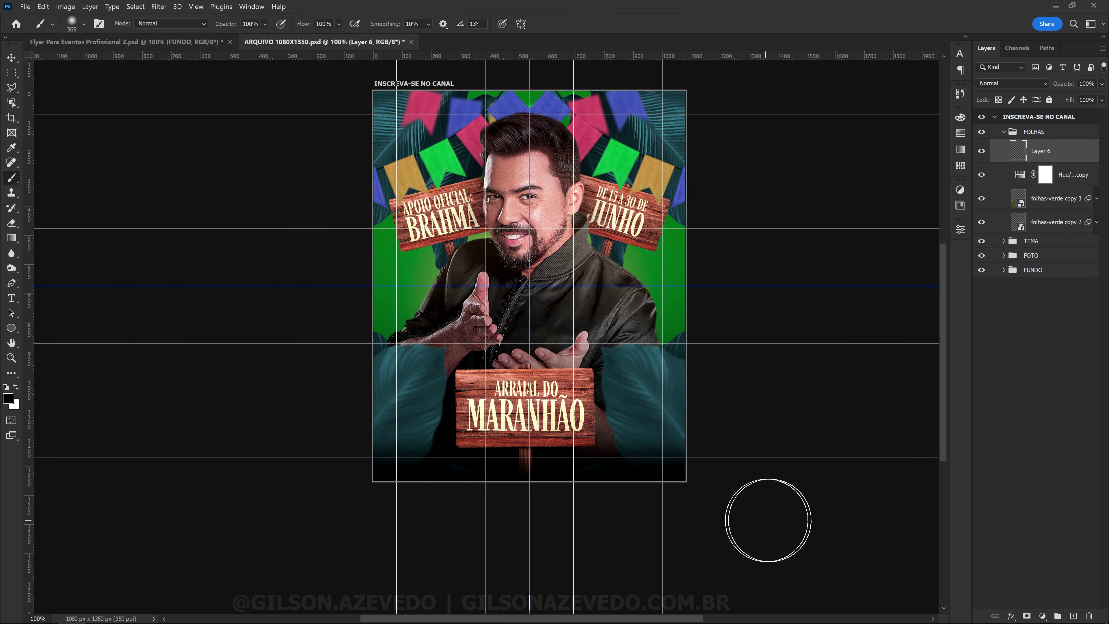
pyautogui.hotkey('ctrl', 't')
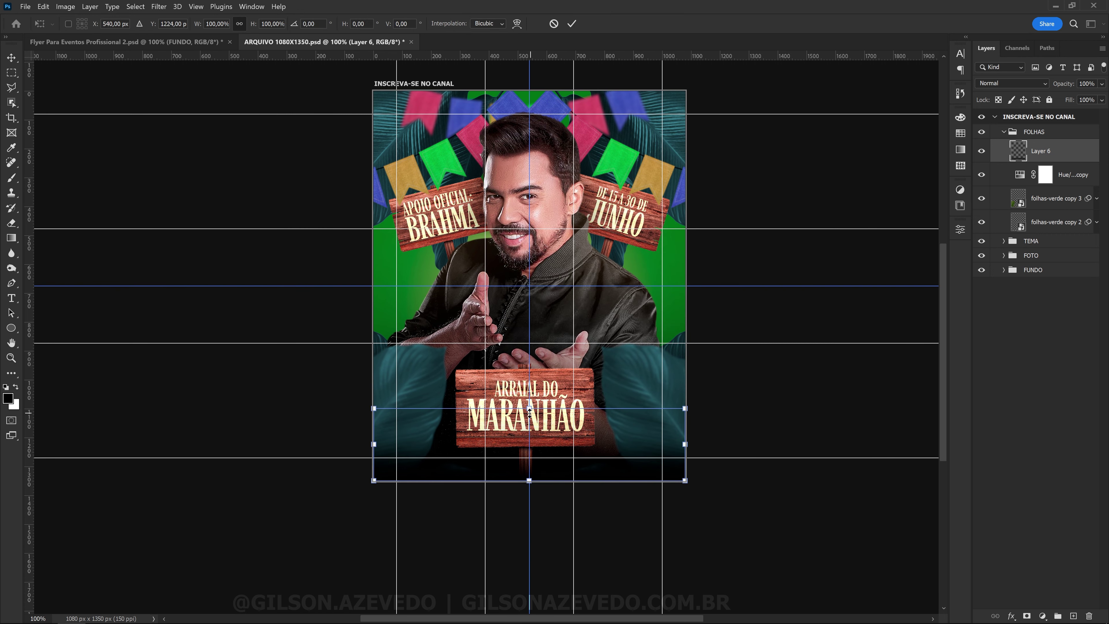
pyautogui.moveTo(530, 412); pyautogui.dragTo(529, 312)
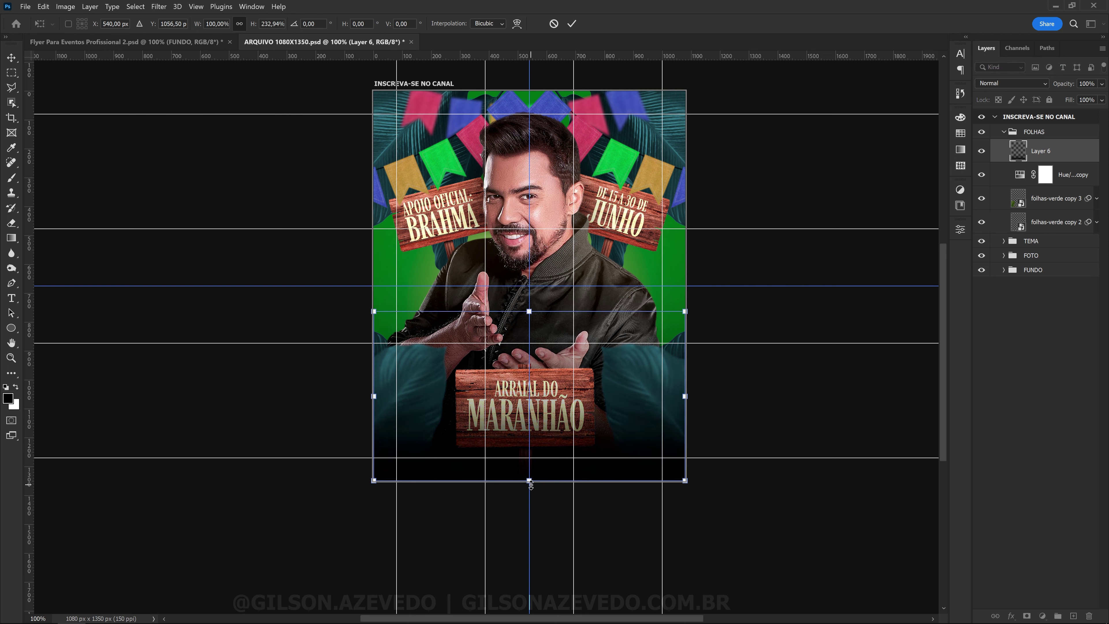
pyautogui.moveTo(530, 479); pyautogui.dragTo(549, 535)
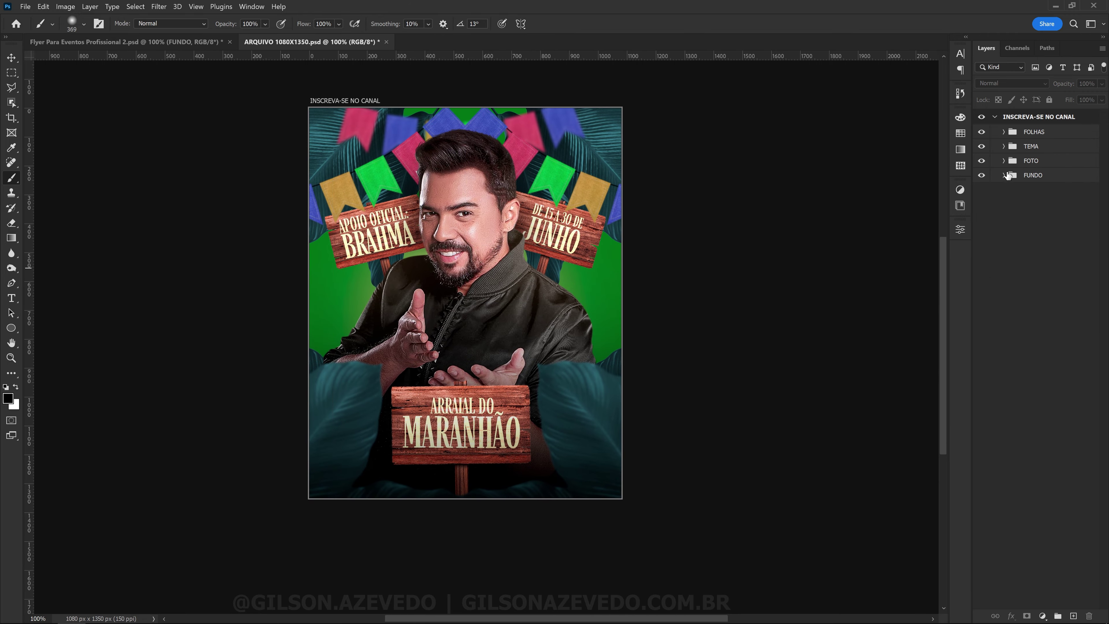
# Nudge the background leaf group slightly upward.
pyautogui.hotkey('ctrl', ';')
pyautogui.hotkey('ctrl', 't')
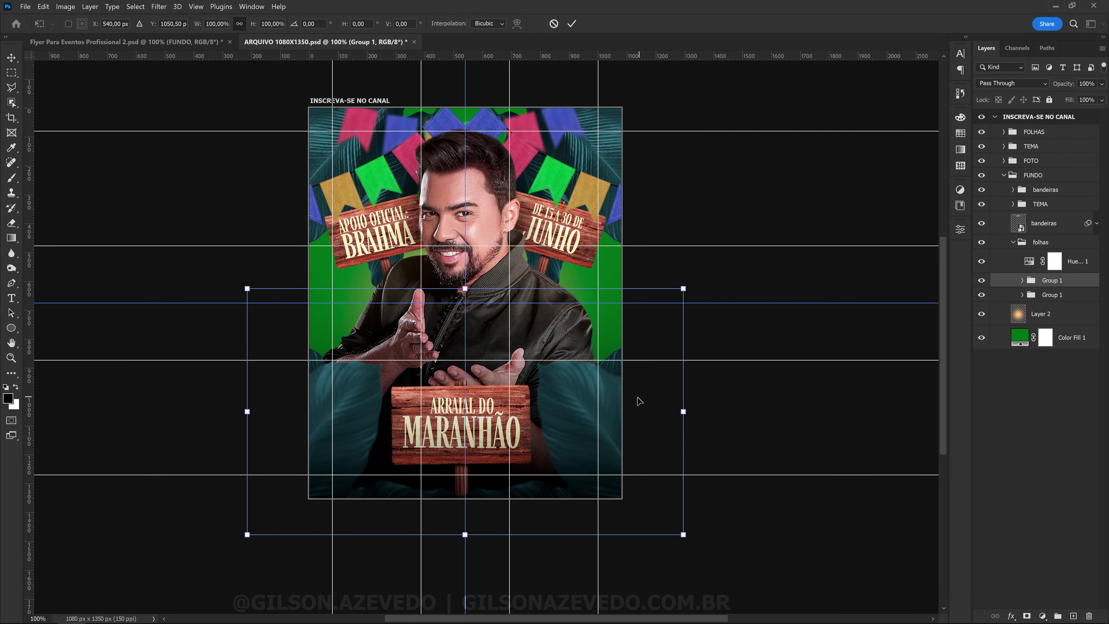
pyautogui.moveTo(651, 364); pyautogui.dragTo(656, 354)
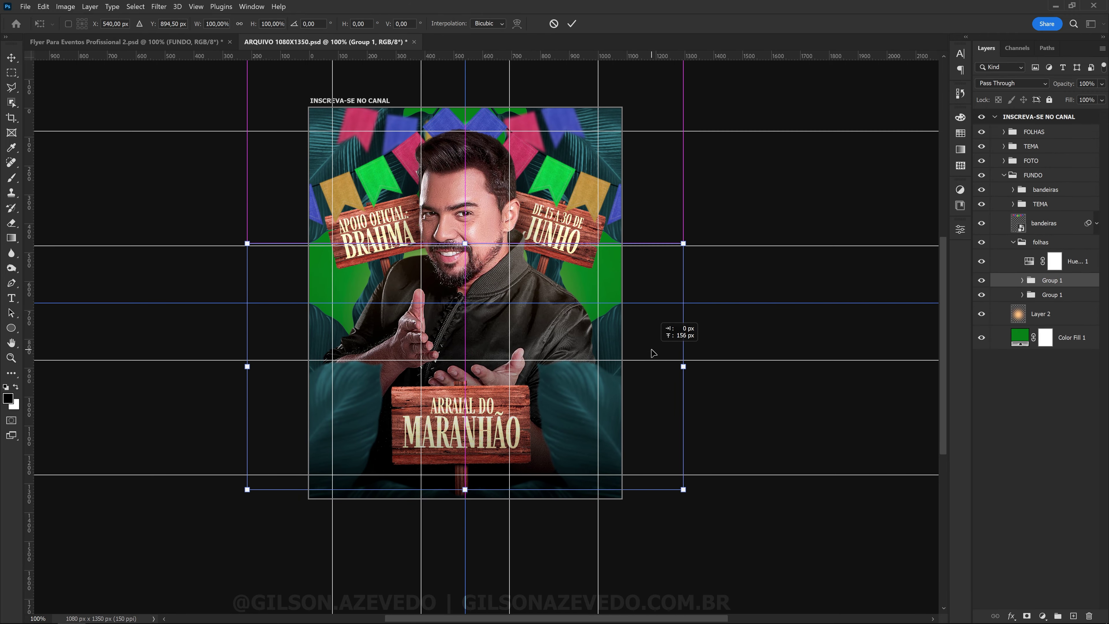
# Apply a 3 px Gaussian Blur to folhas-verde copy and copy it to the other leaf layer.
pyautogui.click(1068, 323)
pyautogui.hotkey('ctrl', ';')
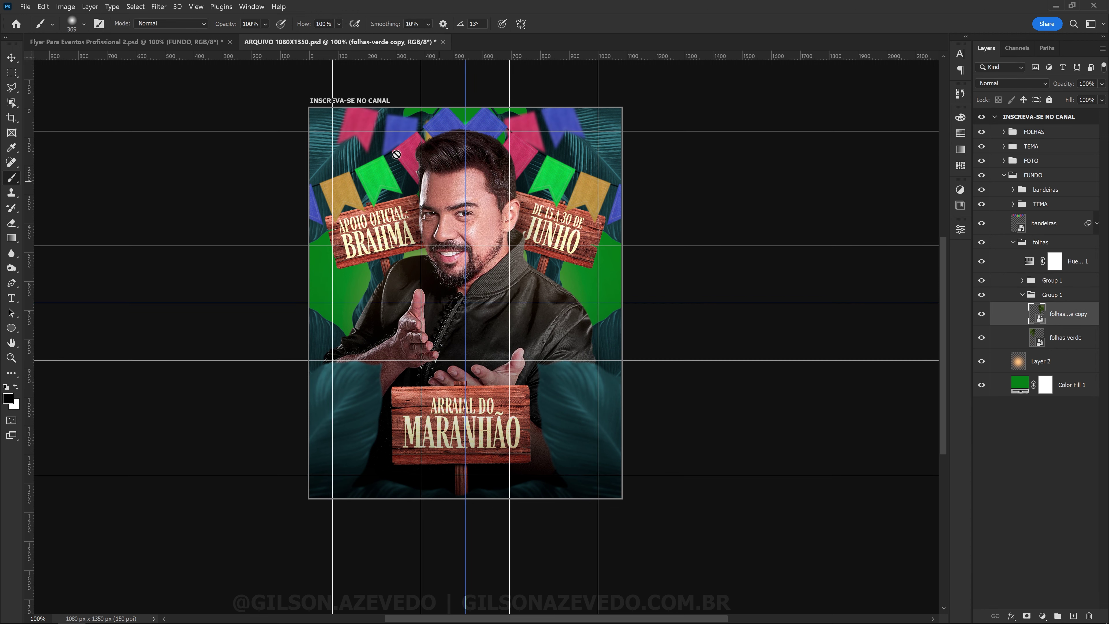
pyautogui.click(158, 6)
pyautogui.click(345, 186)
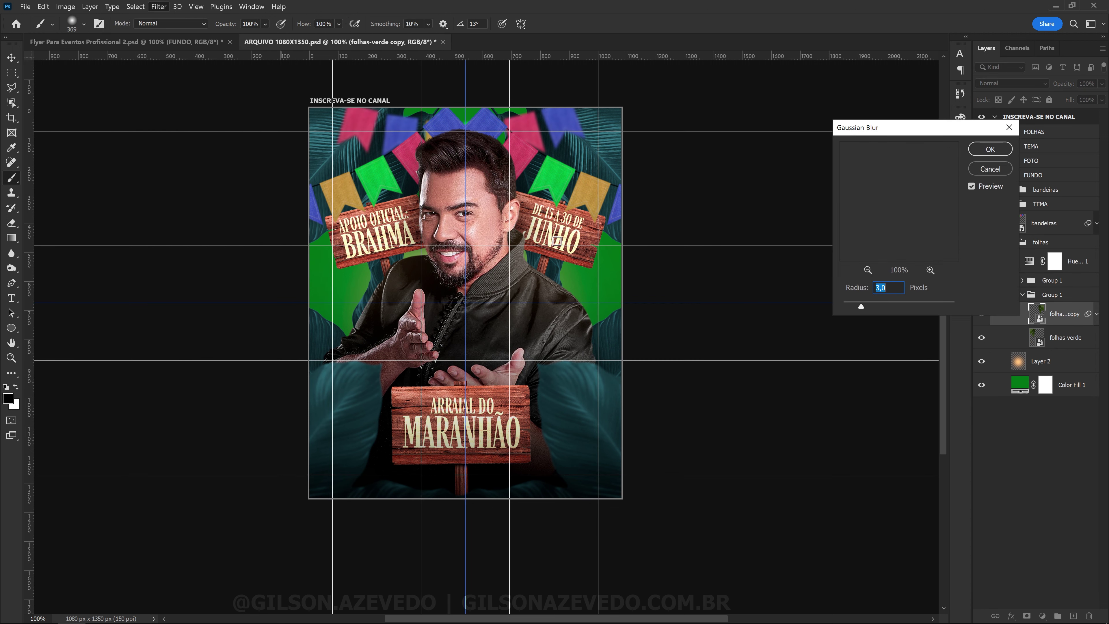
pyautogui.write('1')
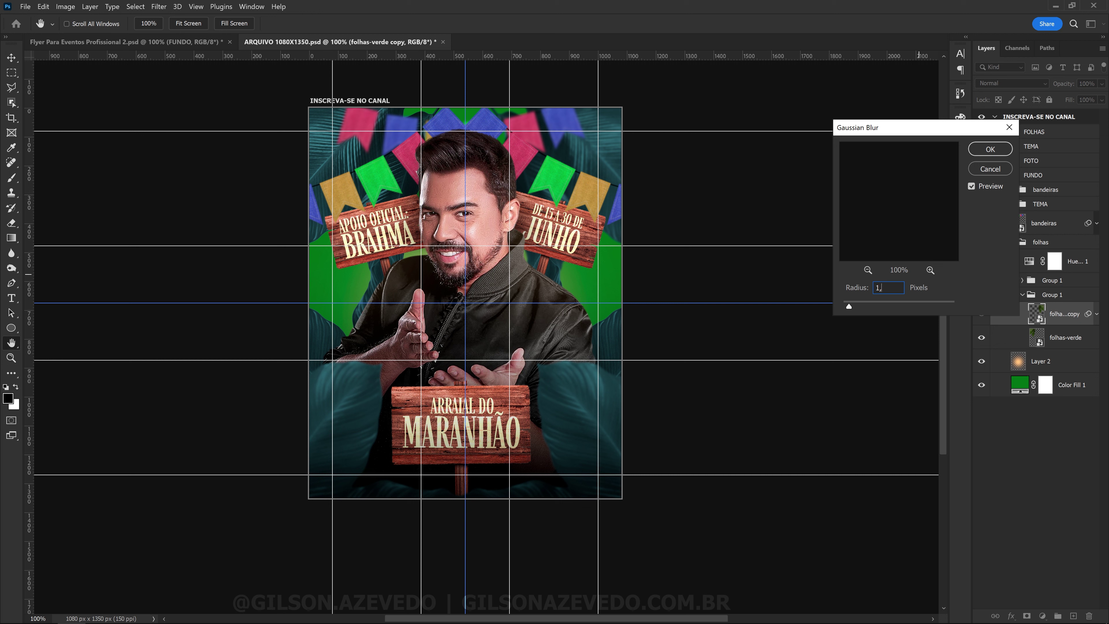
pyautogui.write(',5')
pyautogui.press('Tab')
pyautogui.write('3')
pyautogui.click(975, 152)
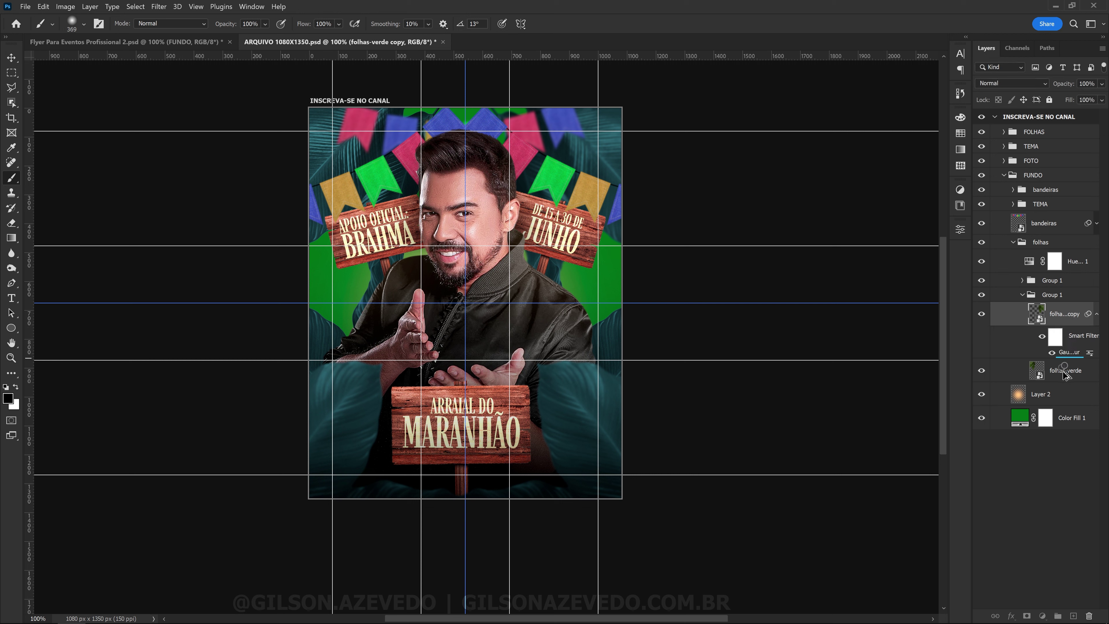
pyautogui.click(1022, 281)
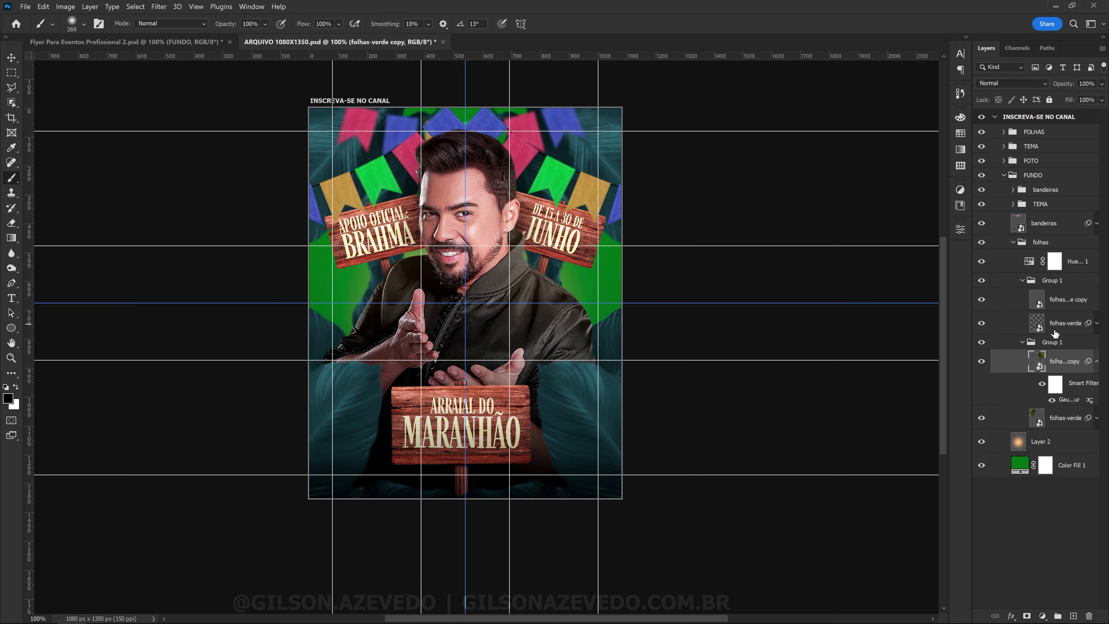
pyautogui.moveTo(1070, 399); pyautogui.dragTo(1057, 301)
pyautogui.click(1022, 341)
# Enlarge the background leaf group to about 107% and move it lower.
pyautogui.click(1022, 280)
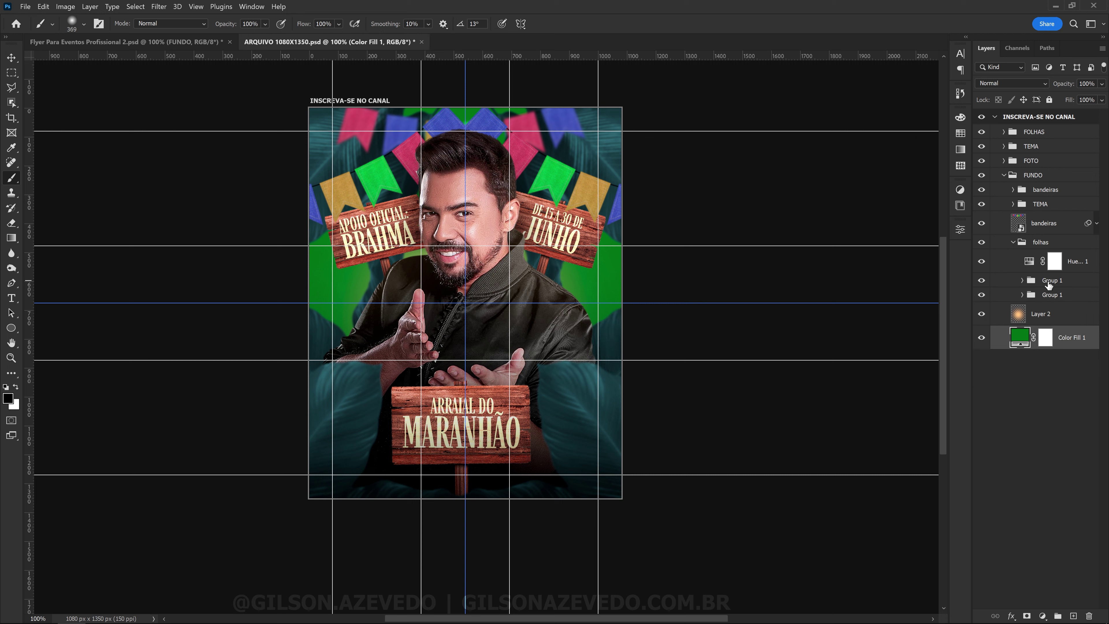
pyautogui.hotkey('ctrl', 't')
pyautogui.click(620, 258)
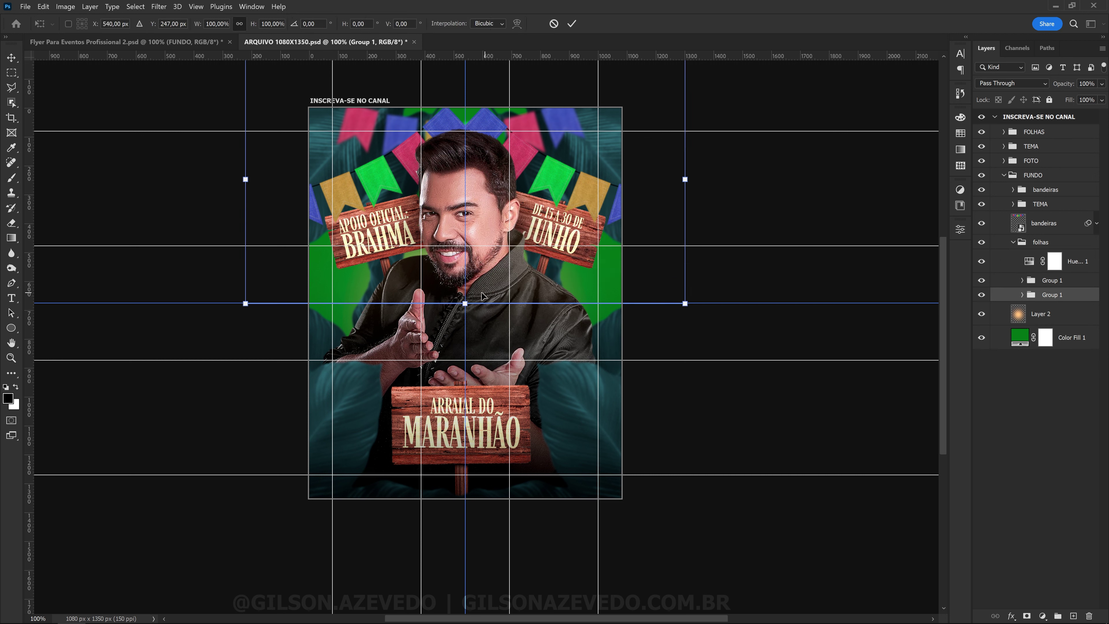
pyautogui.moveTo(465, 303); pyautogui.dragTo(465, 317)
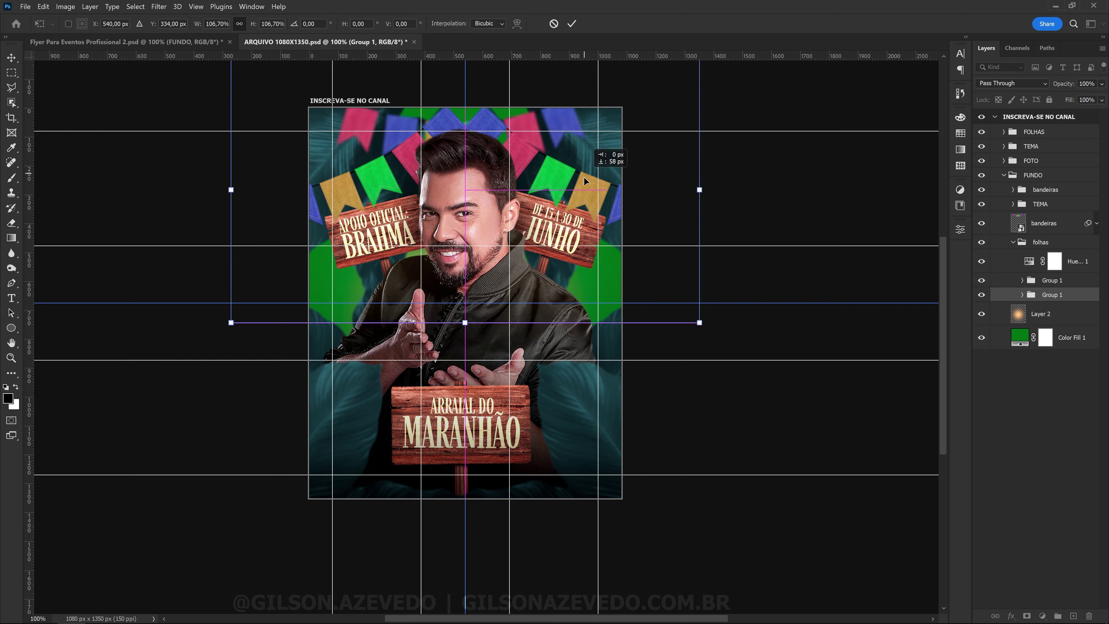
pyautogui.moveTo(584, 159); pyautogui.dragTo(584, 193)
pyautogui.press('Return')
pyautogui.press('b')
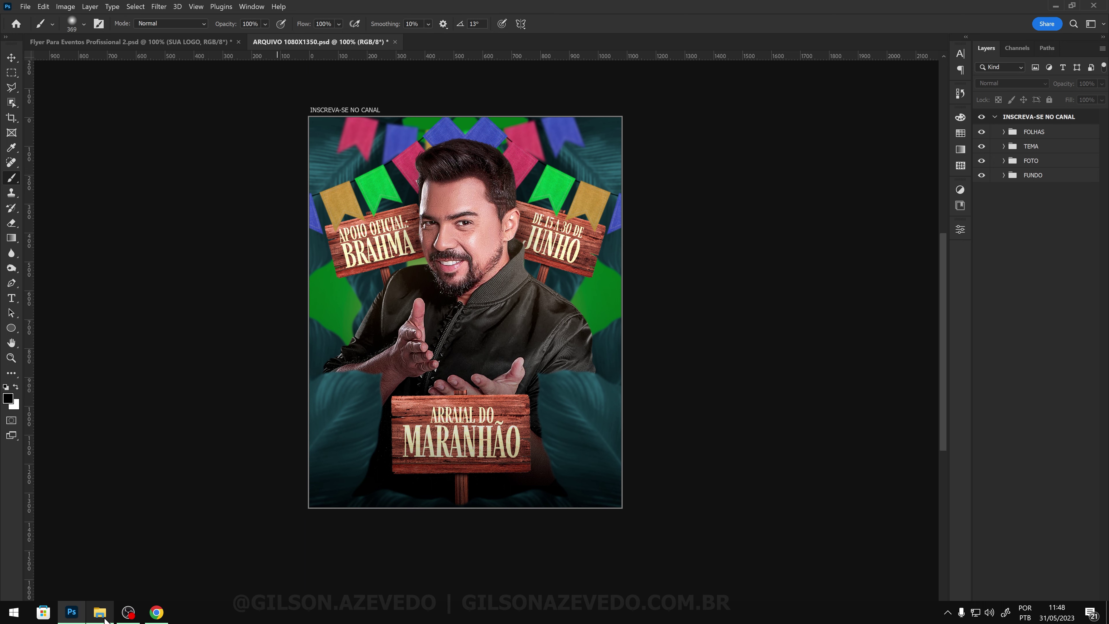
# Place the 921 logo file into the flyer, scaled to about 31% on the singer's chest.
pyautogui.click(100, 612)
pyautogui.moveTo(295, 88); pyautogui.dragTo(476, 332)
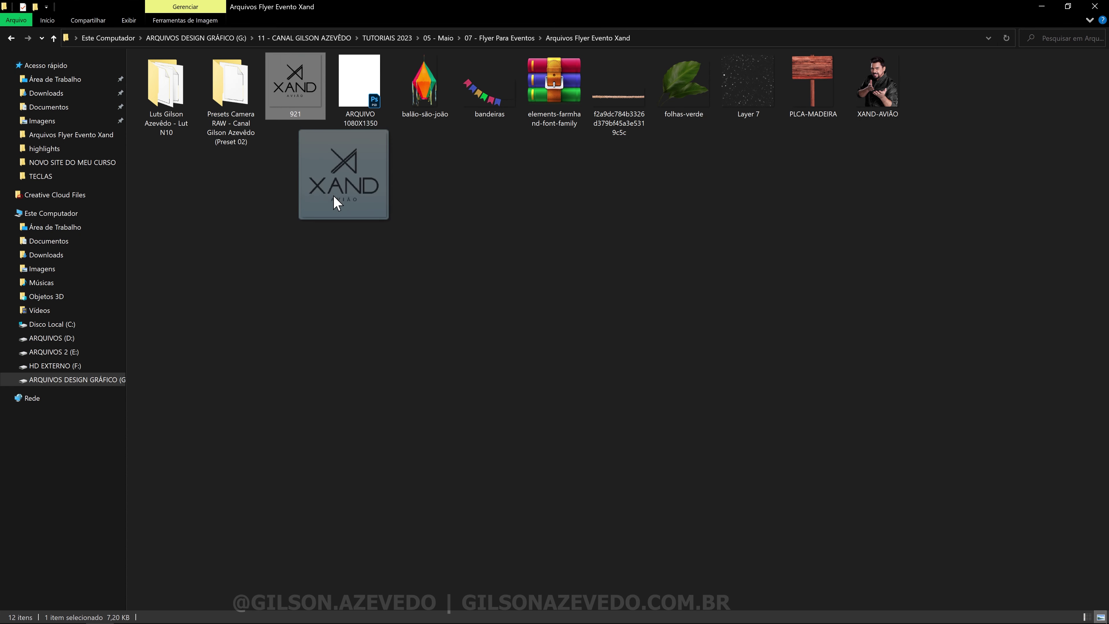
pyautogui.hotkey('alt', 'Tab')
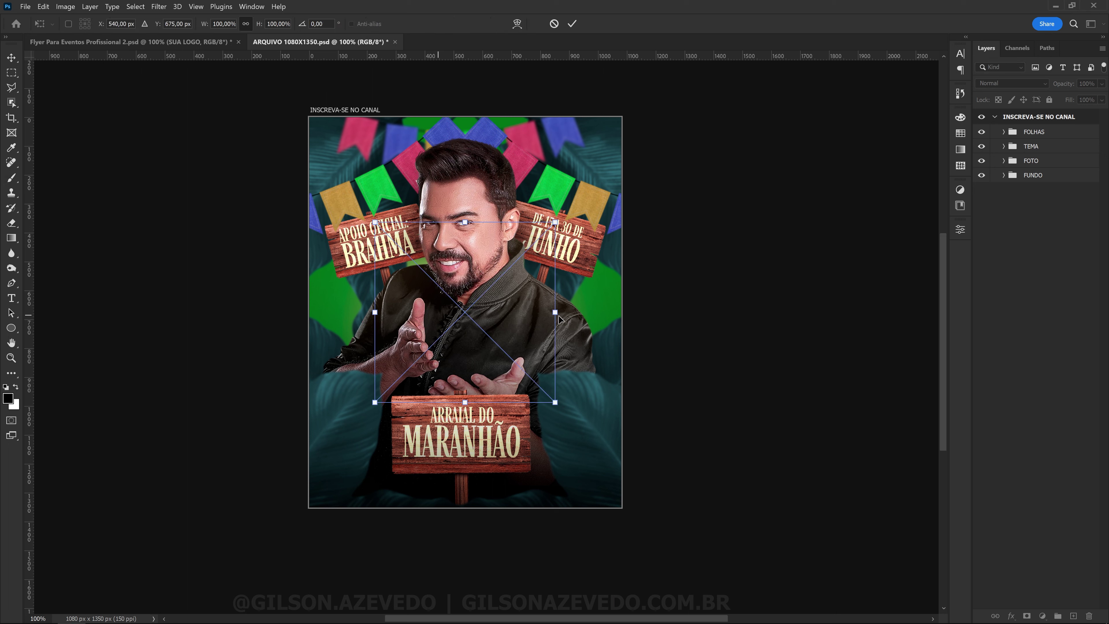
pyautogui.moveTo(555, 312)
pyautogui.mouseDown()
pyautogui.moveTo(500, 312)
pyautogui.moveTo(479, 356)
pyautogui.moveTo(493, 335)
pyautogui.mouseUp()
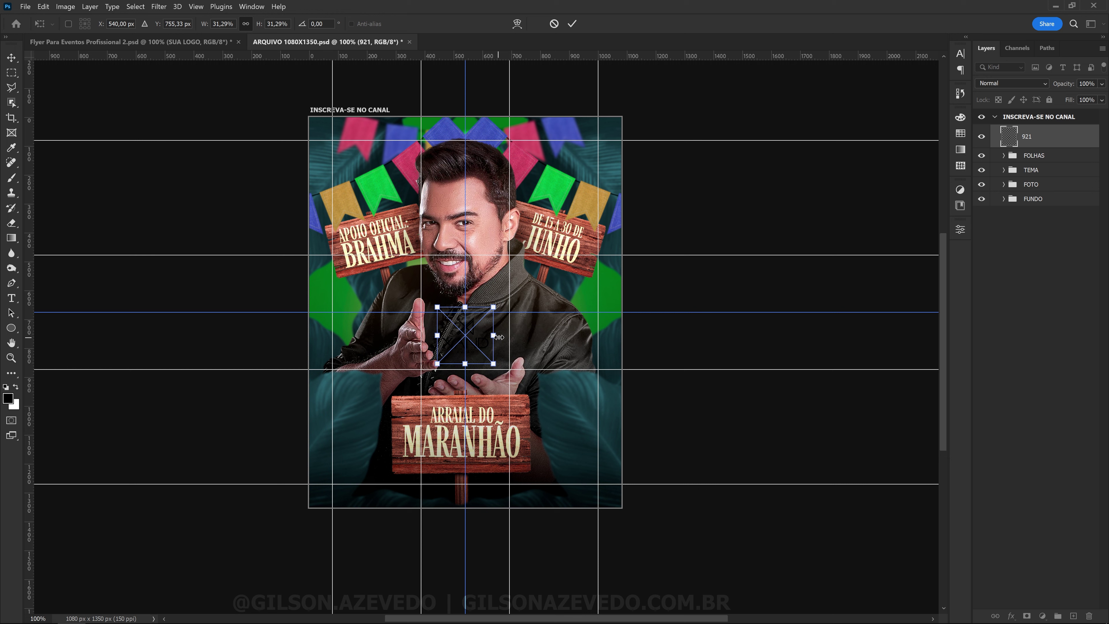
pyautogui.press('Return')
# Give the 921 logo layer a white #ffffff Color Overlay.
pyautogui.doubleClick(1064, 143)
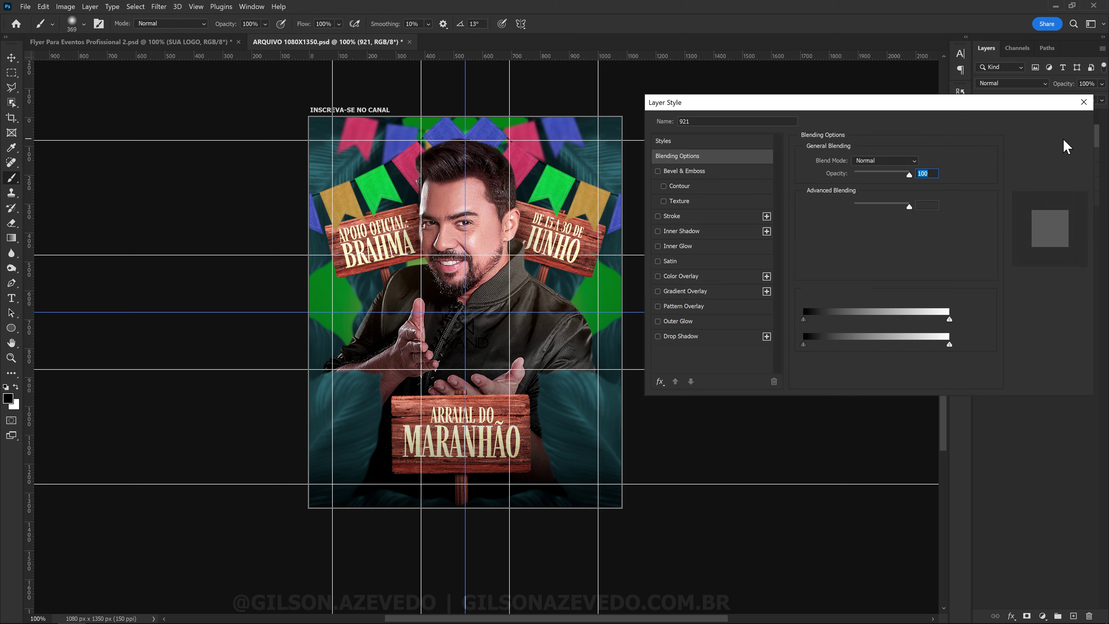
pyautogui.click(695, 276)
pyautogui.click(921, 163)
pyautogui.write('ffffff')
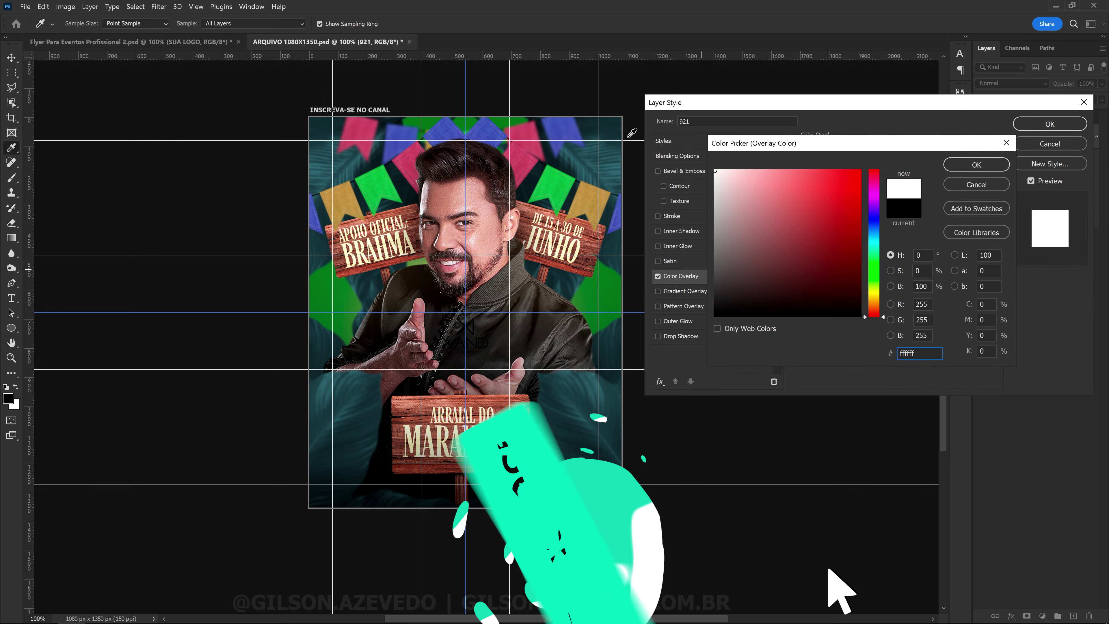
pyautogui.click(978, 164)
pyautogui.click(1068, 127)
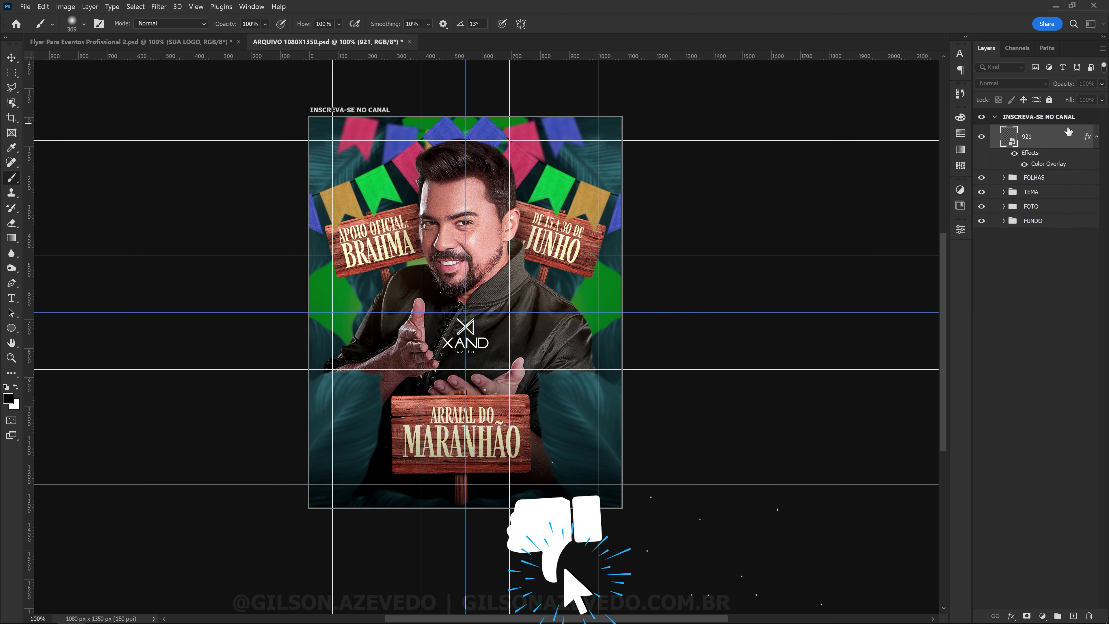
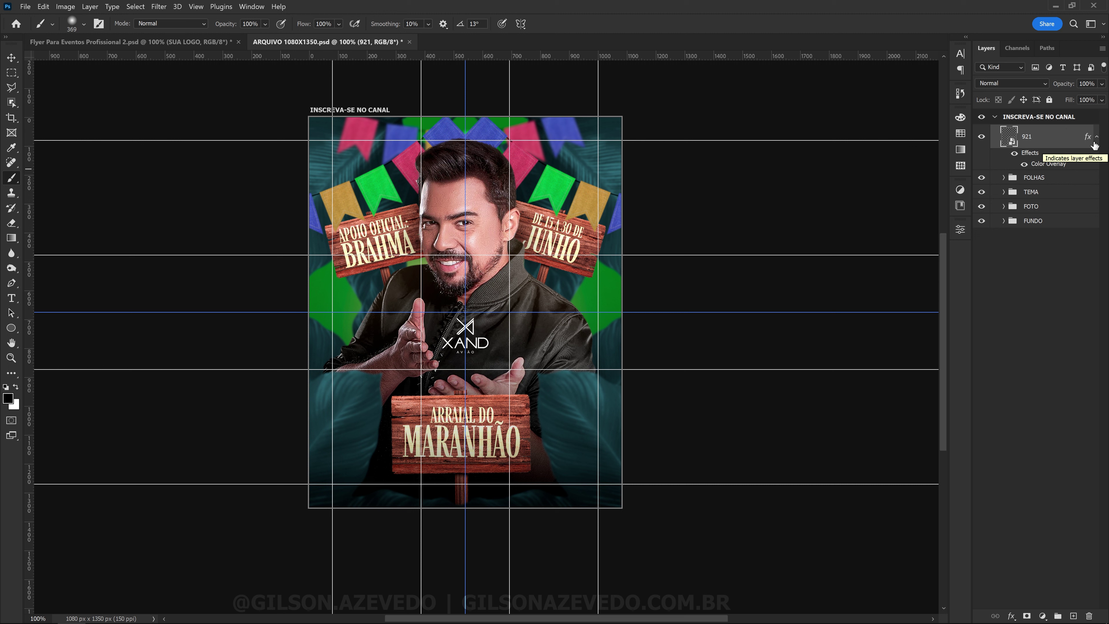
# Enlarge the XAND logo slightly with a free transform.
pyautogui.click(1096, 137)
pyautogui.hotkey('ctrl', 't')
pyautogui.moveTo(466, 321); pyautogui.dragTo(467, 312)
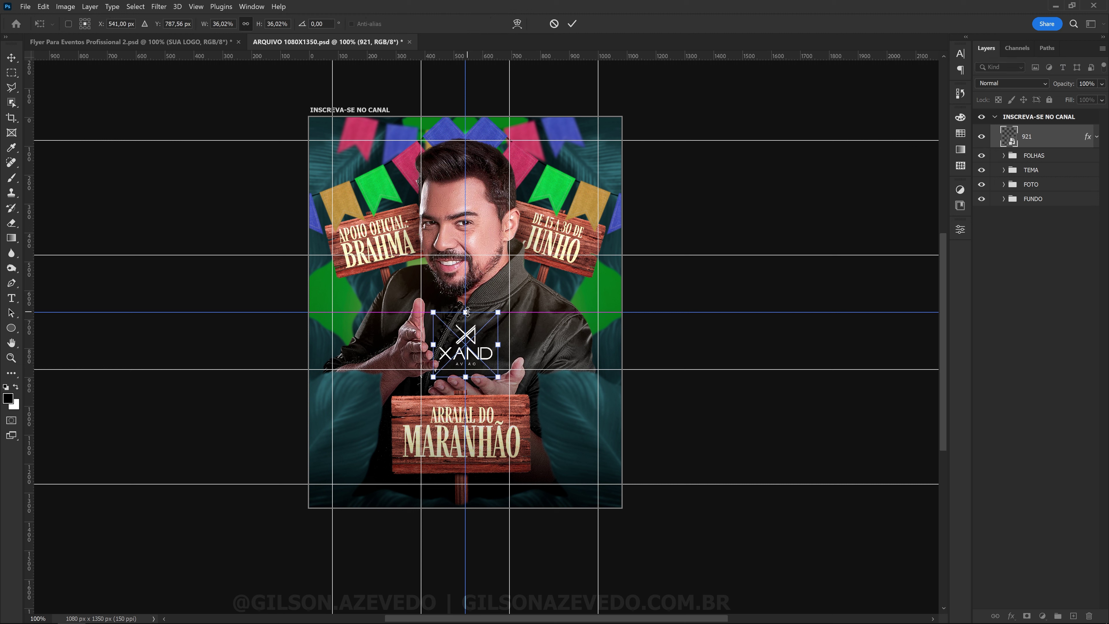
pyautogui.press('Return')
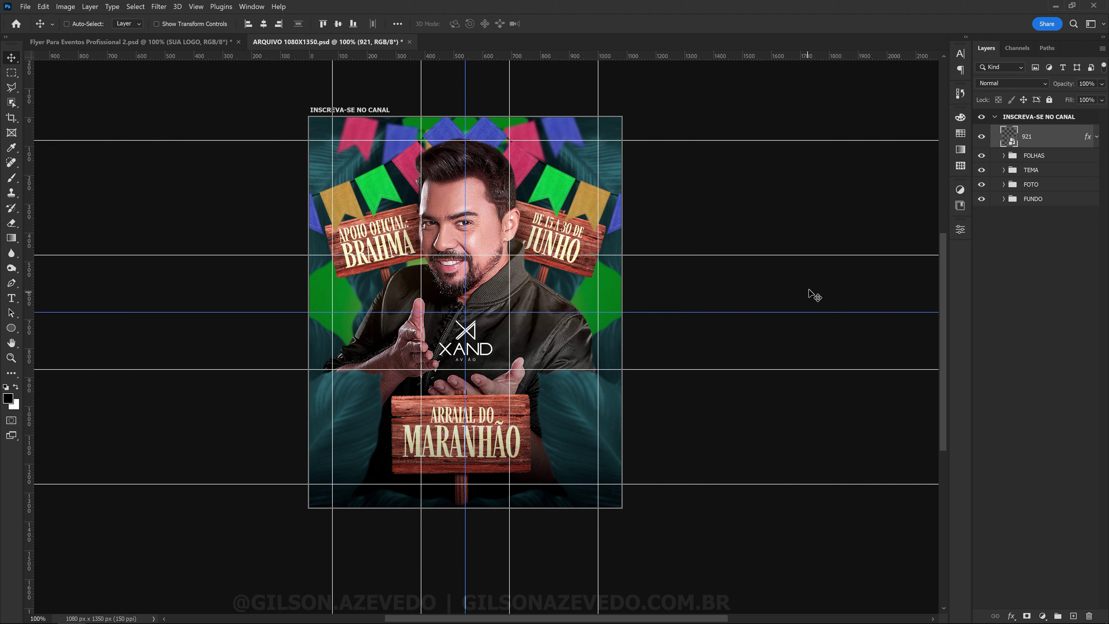
# Group the logo layer, name the group LOGO, and collapse it.
pyautogui.press('ctrl')
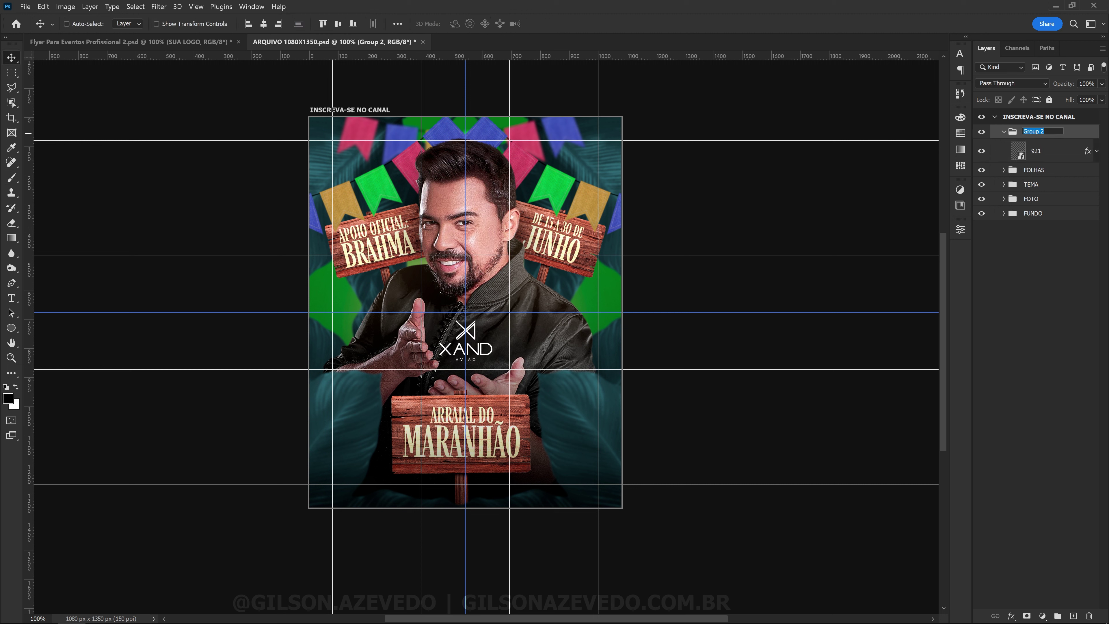
pyautogui.write('LOGO')
pyautogui.press('Return')
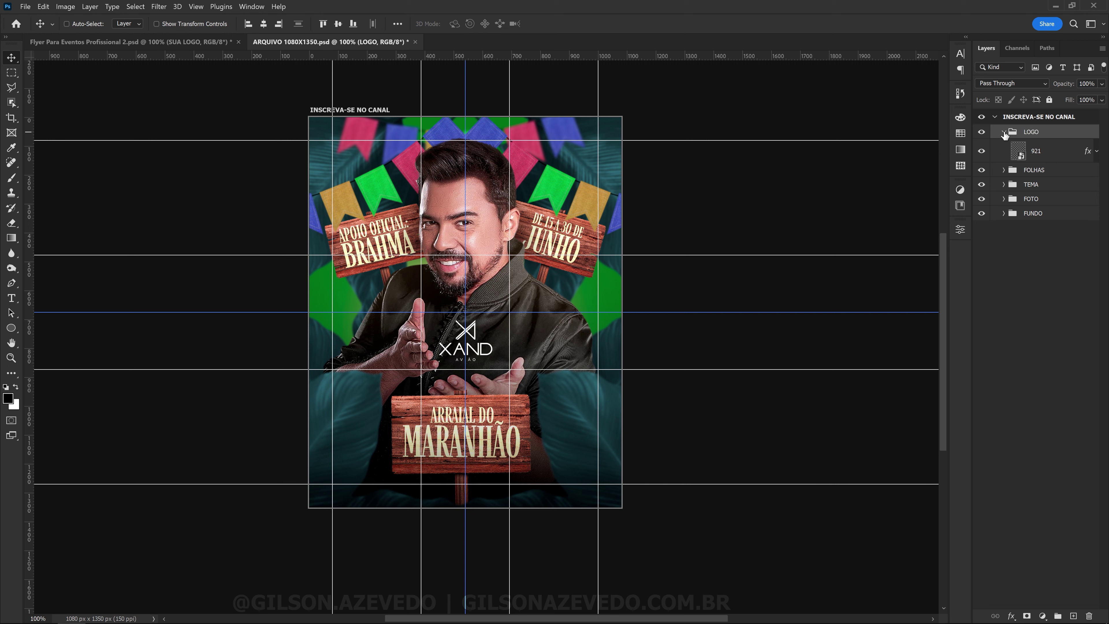
pyautogui.click(1004, 132)
# Drag the balão-são-joão image into the flyer, tilted at the left edge.
pyautogui.click(106, 618)
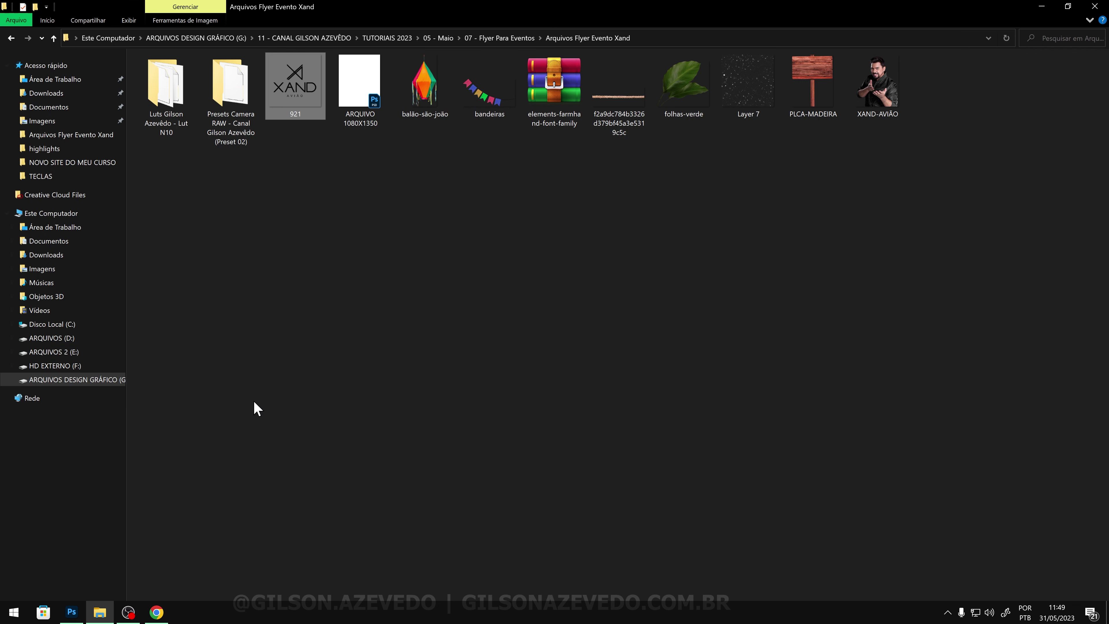
pyautogui.moveTo(424, 83)
pyautogui.mouseDown()
pyautogui.moveTo(464, 175)
pyautogui.moveTo(444, 281)
pyautogui.mouseUp()
pyautogui.hotkey('alt', 'Tab')
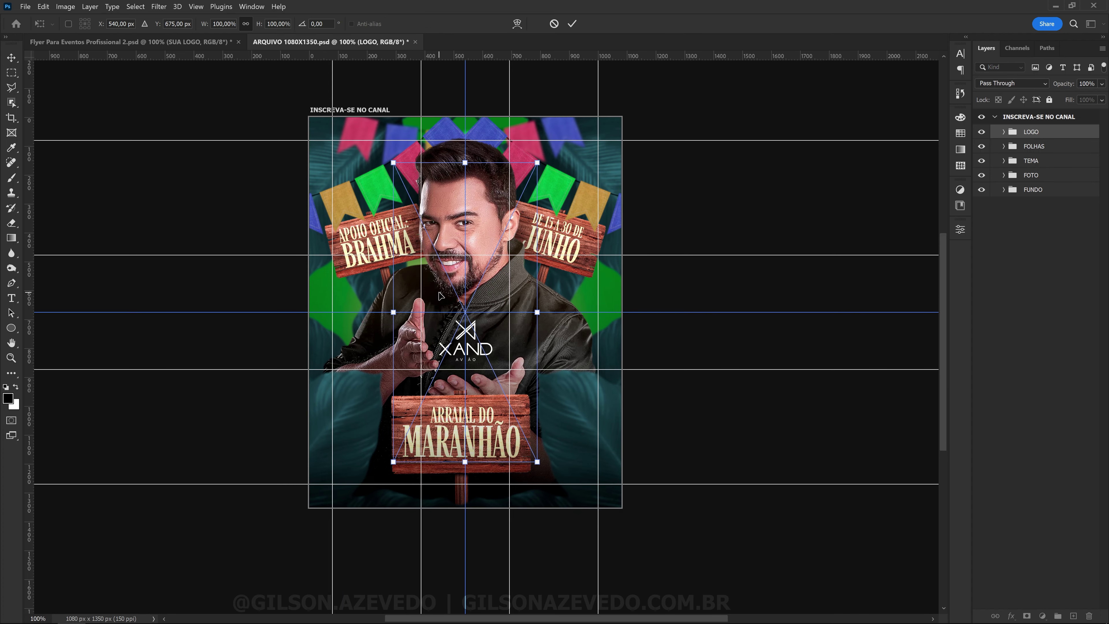
pyautogui.moveTo(565, 151)
pyautogui.mouseDown()
pyautogui.moveTo(501, 226)
pyautogui.moveTo(507, 214)
pyautogui.mouseUp()
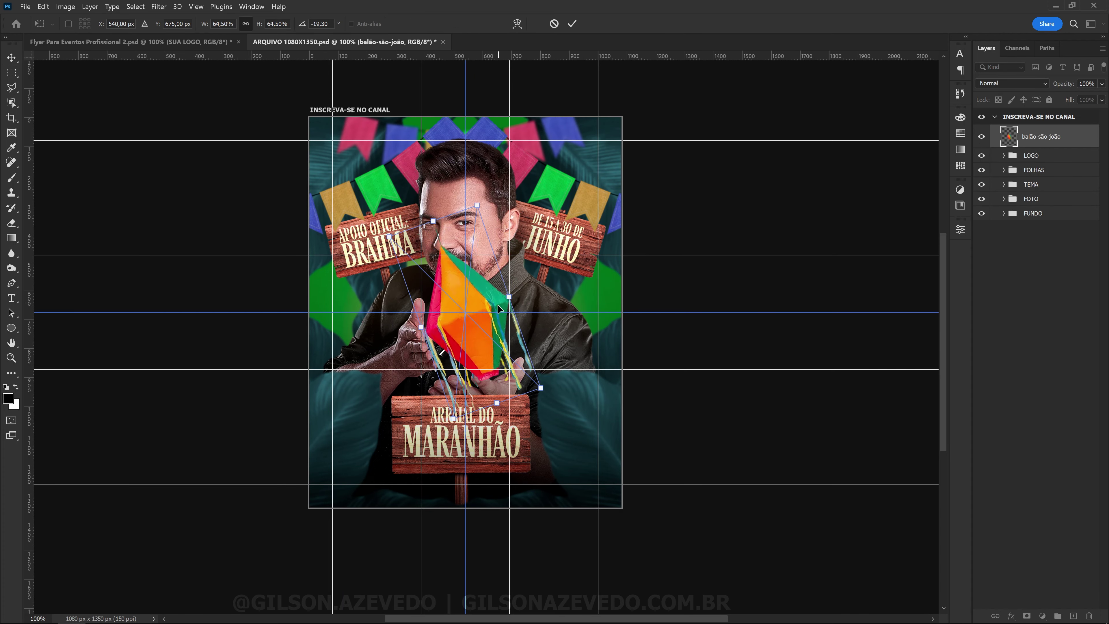
pyautogui.moveTo(497, 304); pyautogui.dragTo(345, 348)
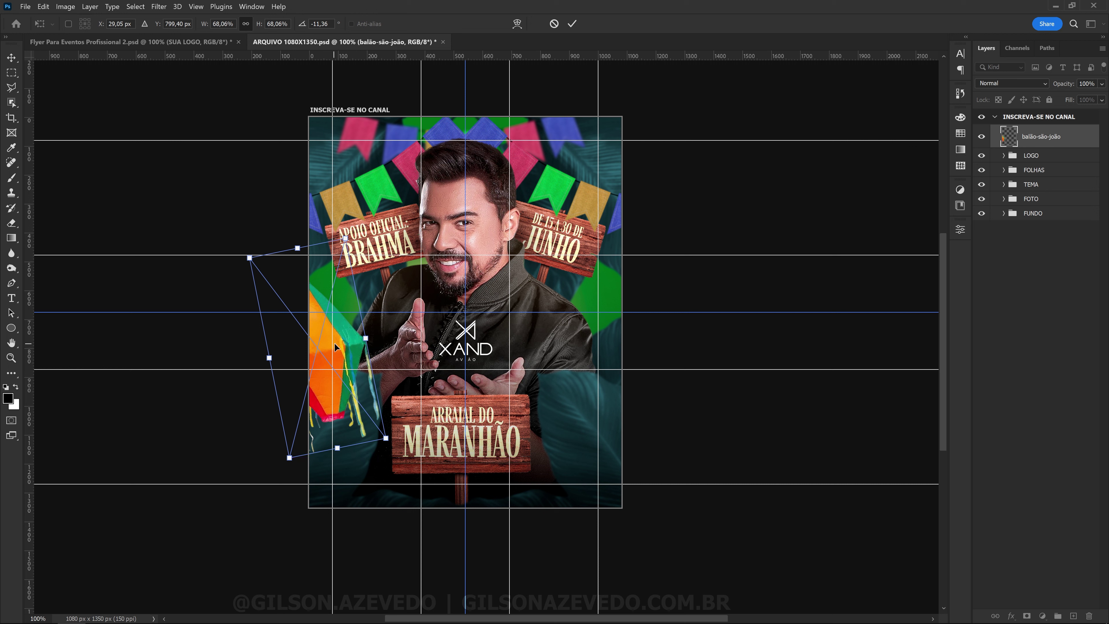
pyautogui.press('Return')
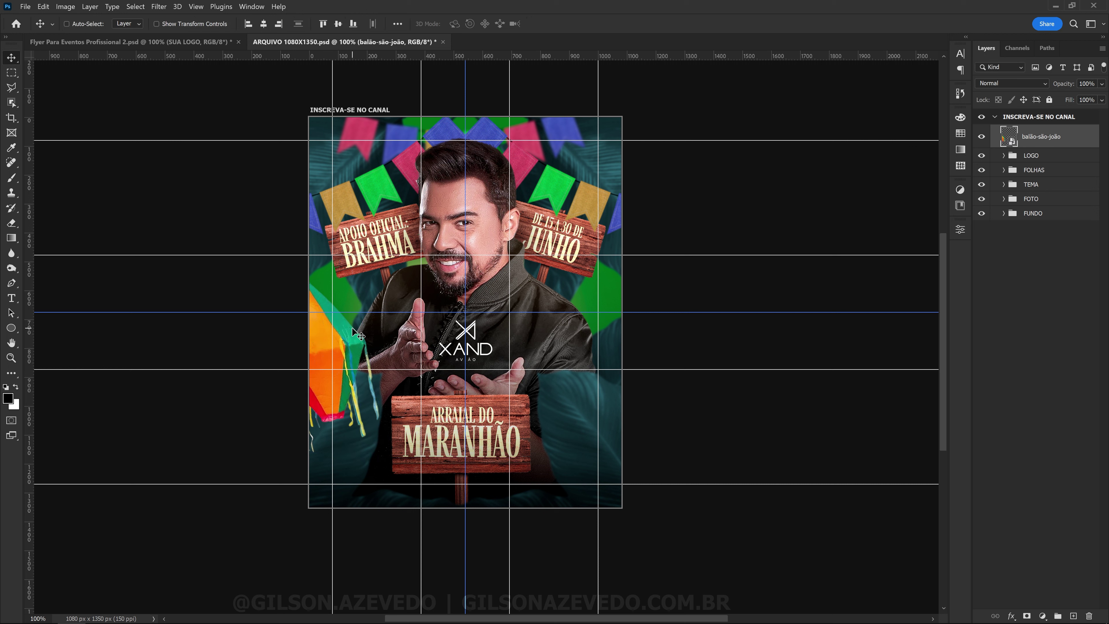
# Apply a 90°, 21-pixel Motion Blur to the balloon and duplicate the layer.
pyautogui.click(159, 6)
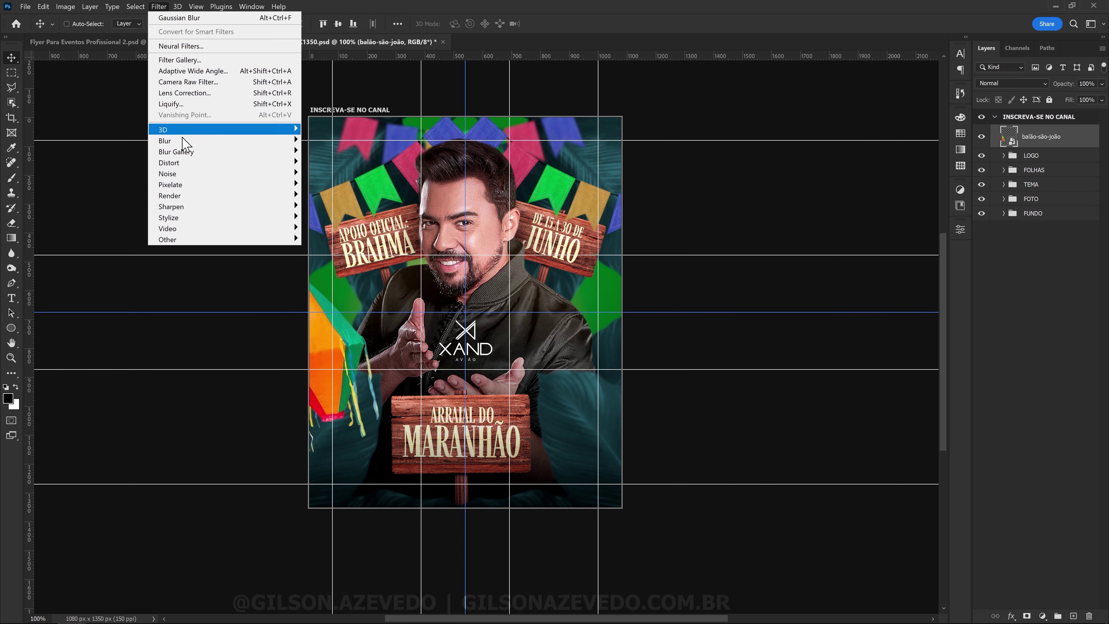
pyautogui.click(336, 206)
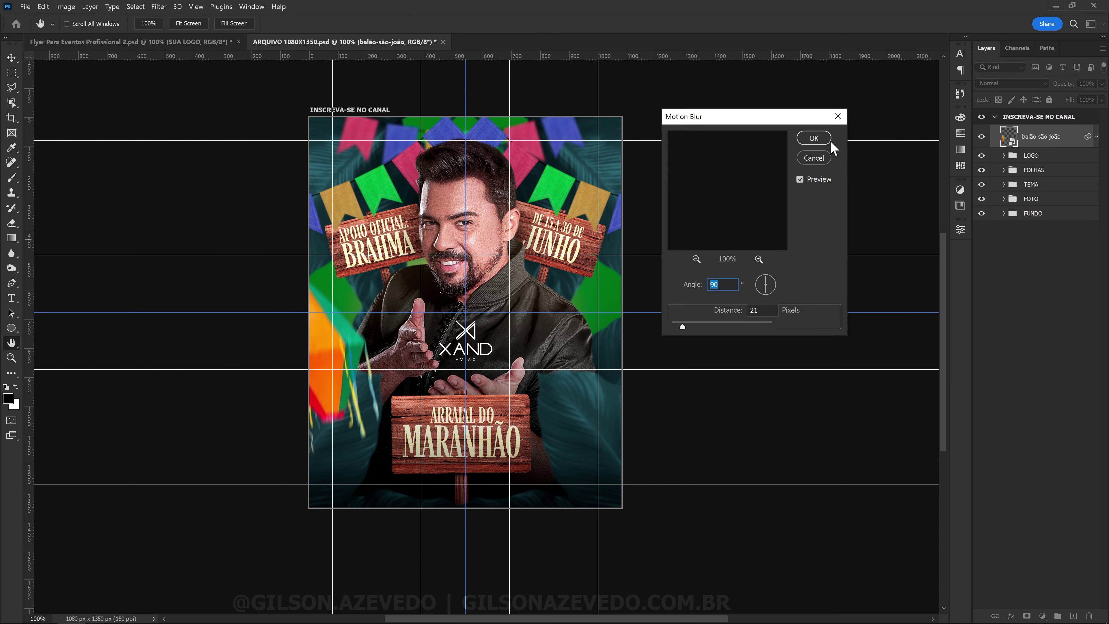
pyautogui.click(815, 139)
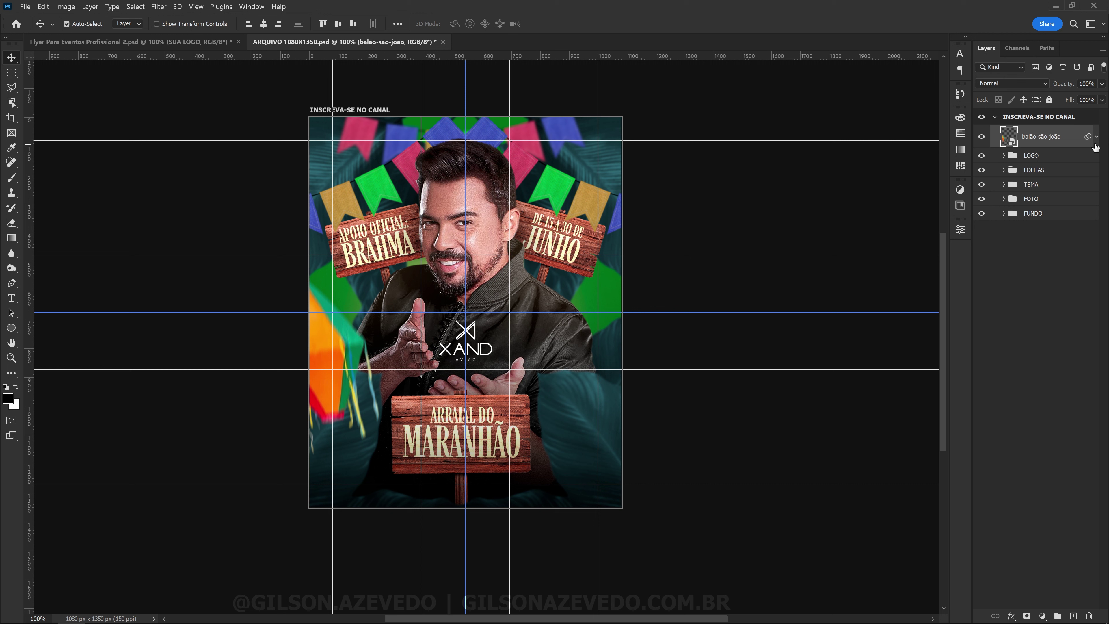
pyautogui.hotkey('ctrl', 'j')
# Tilt the balloon copy the opposite way and move it to the flyer's right edge.
pyautogui.hotkey('ctrl', 't')
pyautogui.click(622, 262)
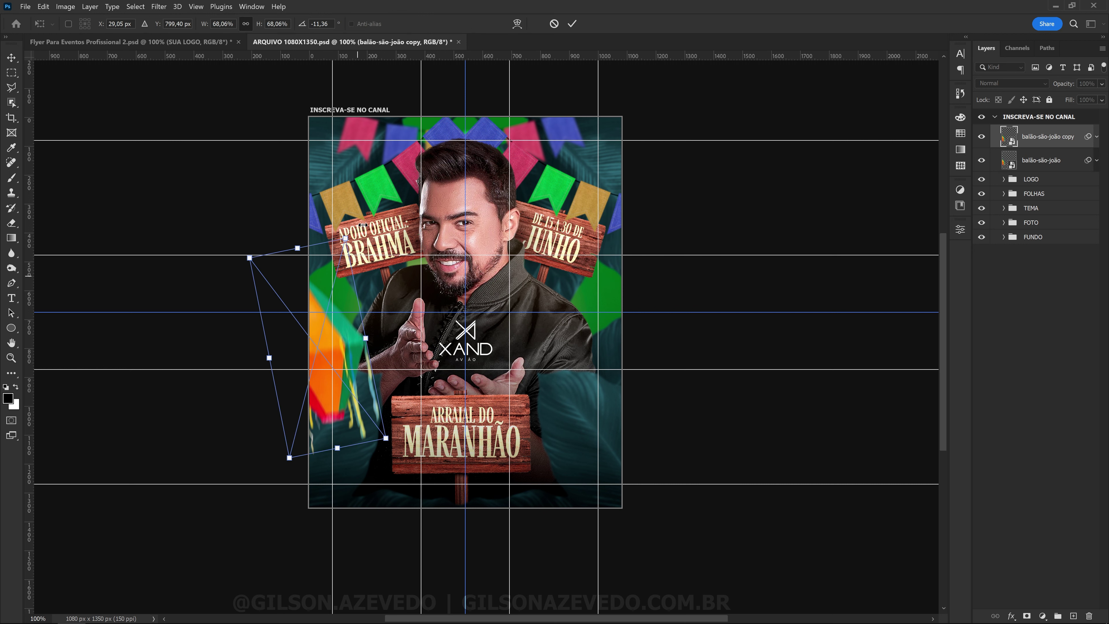
pyautogui.moveTo(395, 446); pyautogui.dragTo(336, 472)
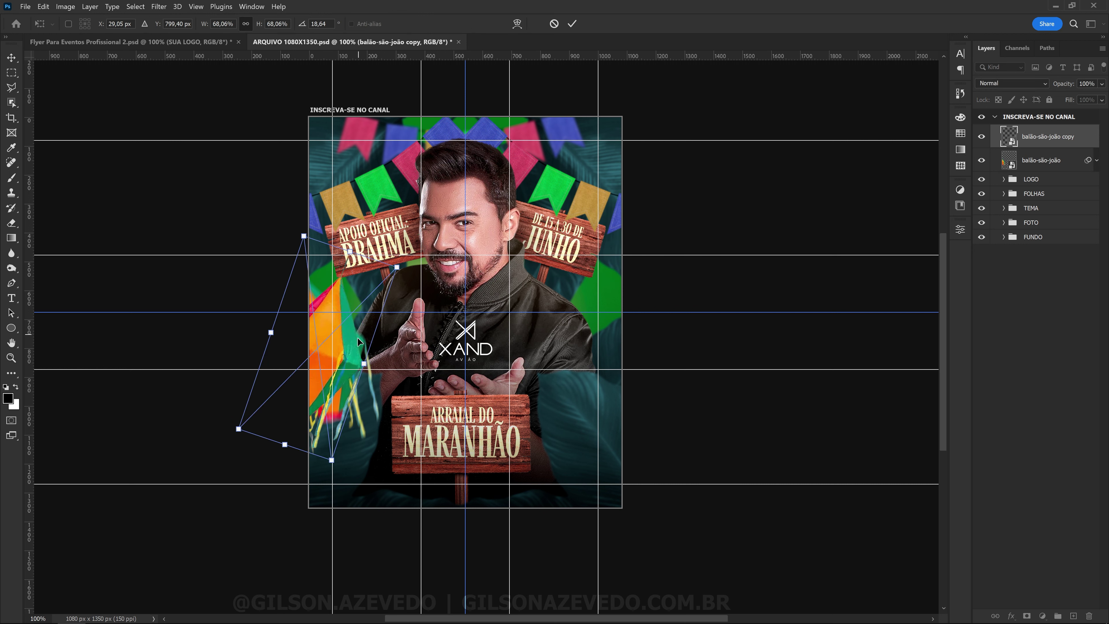
pyautogui.moveTo(357, 337)
pyautogui.mouseDown()
pyautogui.moveTo(450, 354)
pyautogui.moveTo(638, 353)
pyautogui.mouseUp()
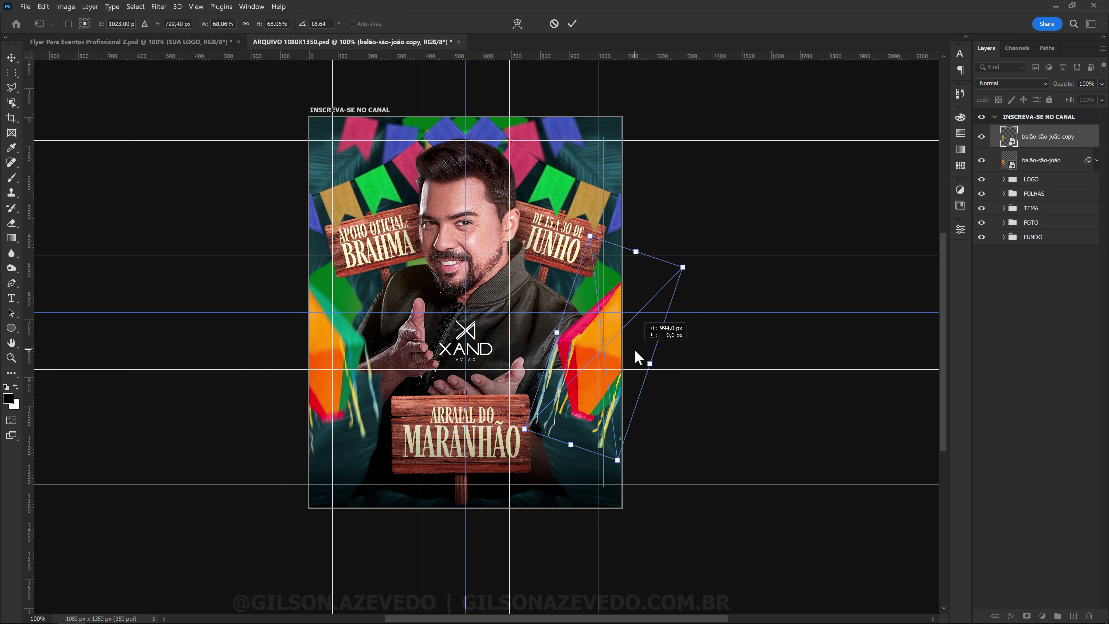
pyautogui.press('Return')
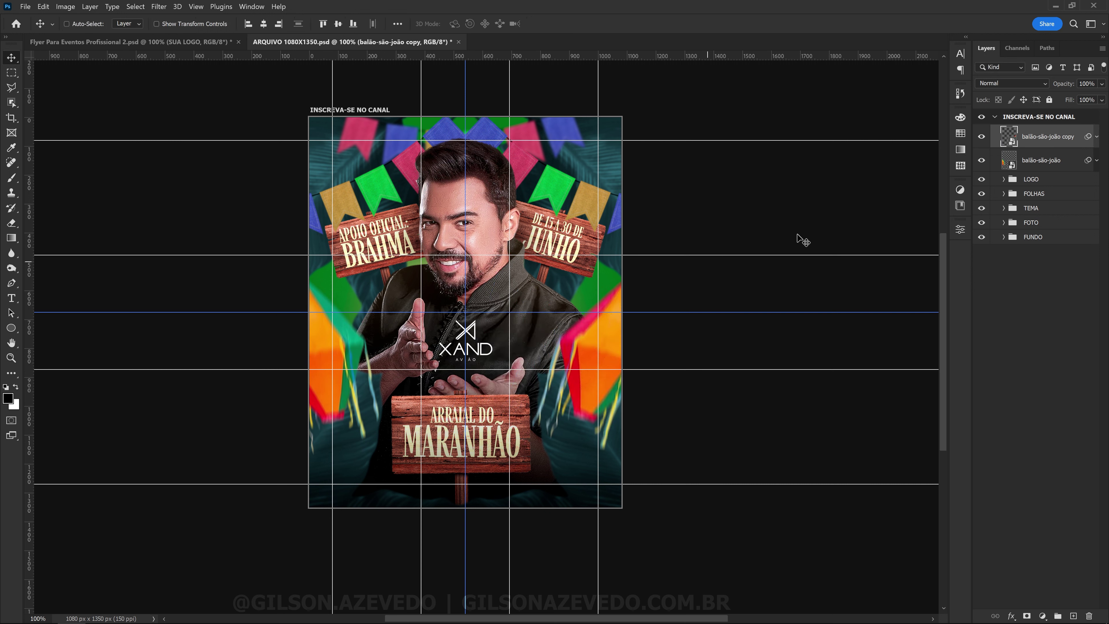
# Duplicate the original balloon, flip it vertically, and move it to the left side.
pyautogui.click(1036, 165)
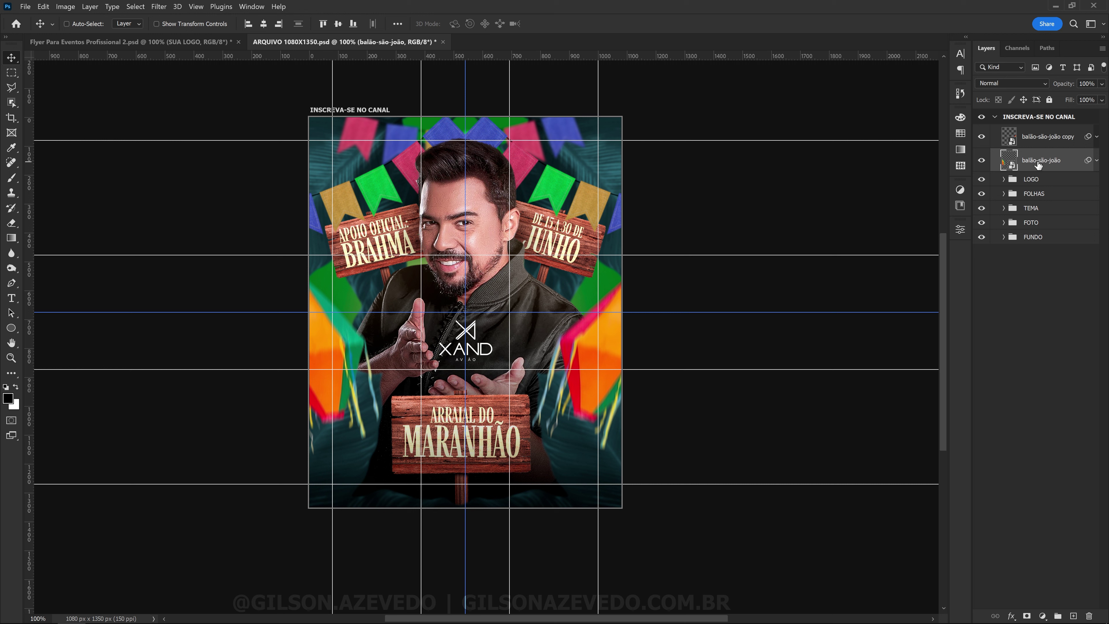
pyautogui.hotkey('ctrl', 'j')
pyautogui.hotkey('ctrl', 't')
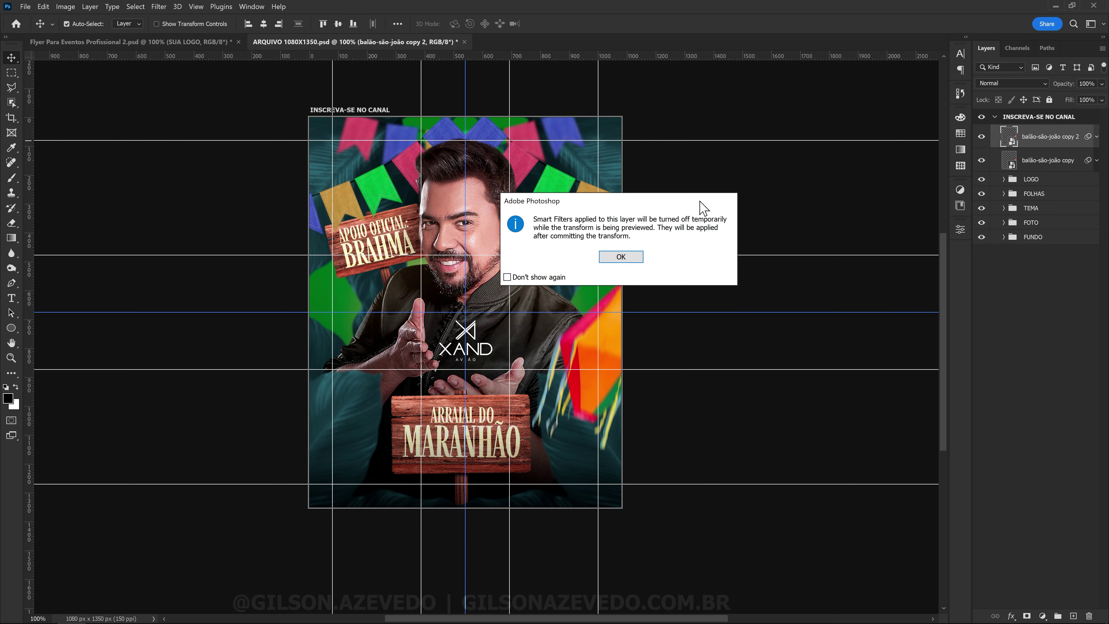
pyautogui.click(621, 257)
pyautogui.rightClick(688, 337)
pyautogui.click(733, 550)
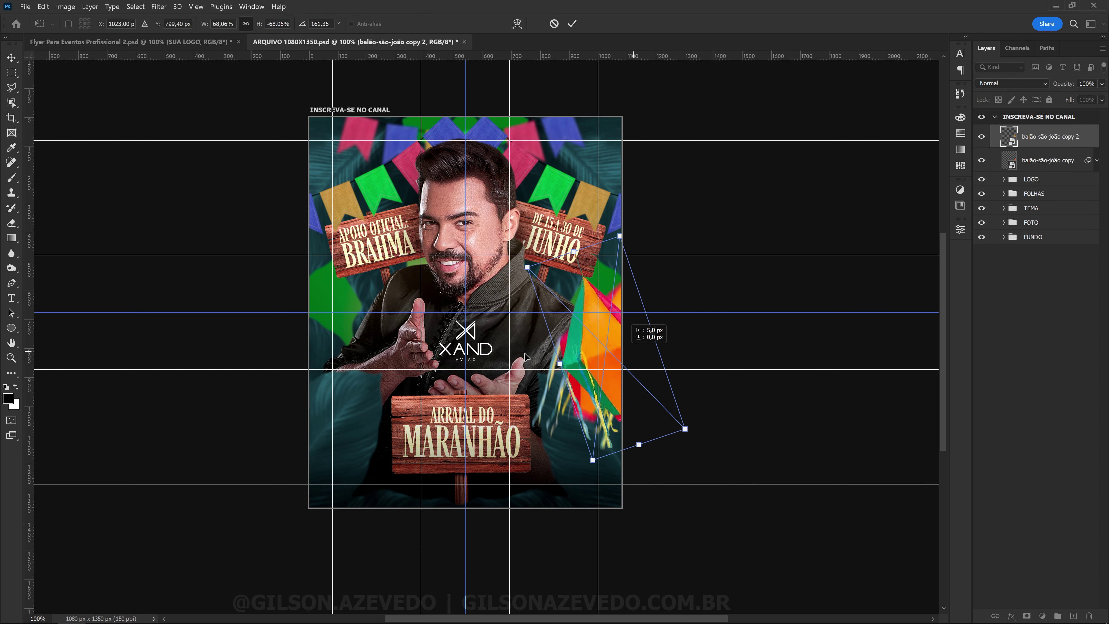
pyautogui.moveTo(526, 358); pyautogui.dragTo(363, 361)
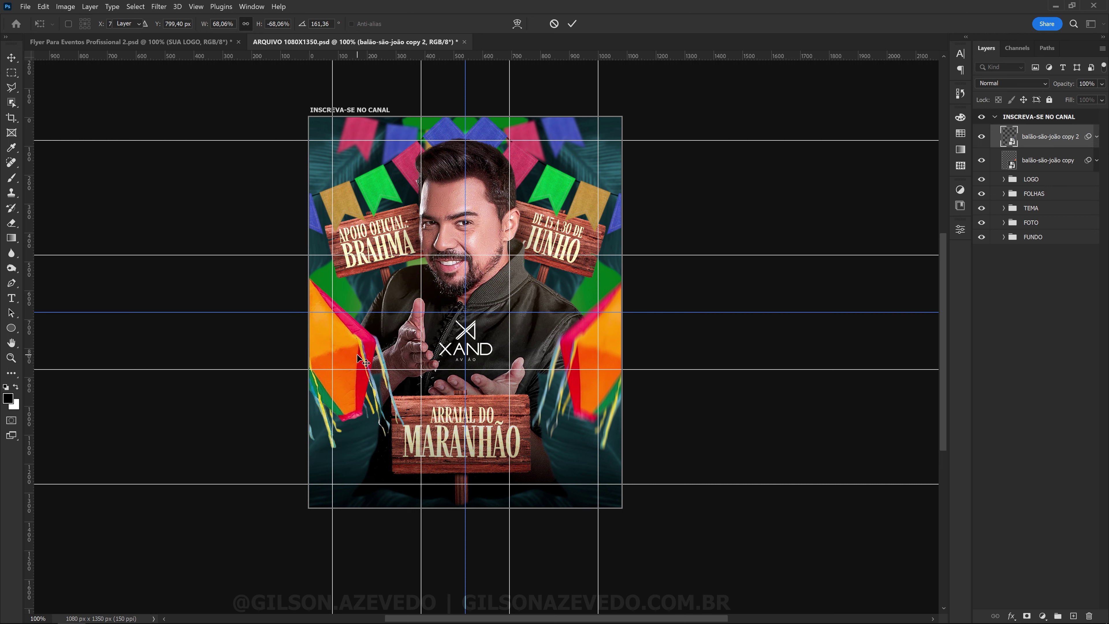
pyautogui.press('Return')
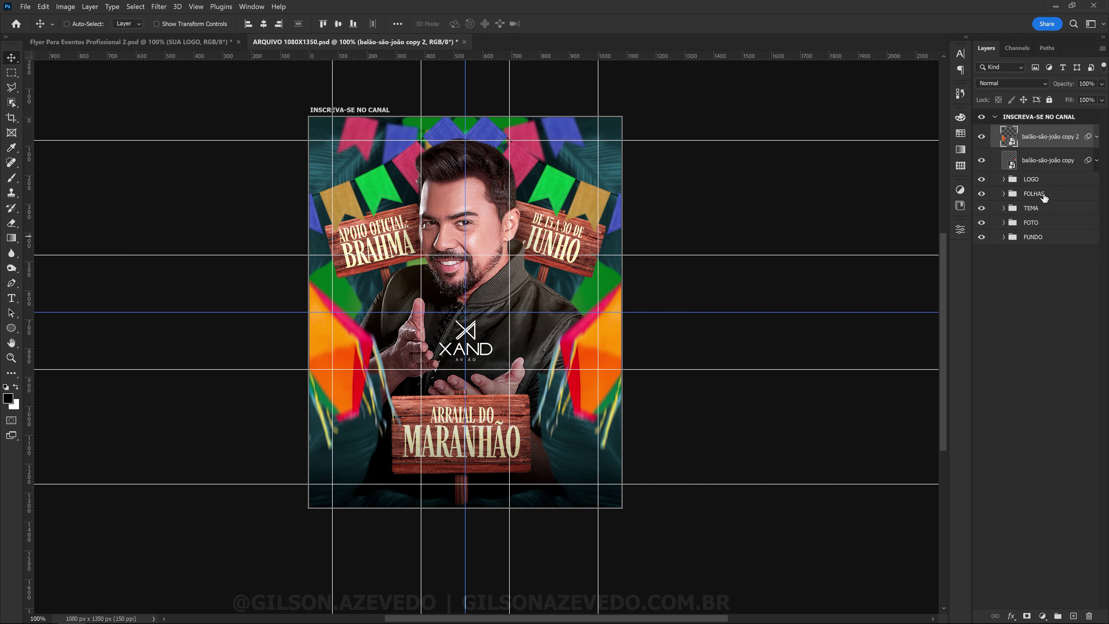
# Enlarge the Arraial do Maranhão TEMA sign slightly and group the balloons as ELEMENTOS.
pyautogui.click(1036, 208)
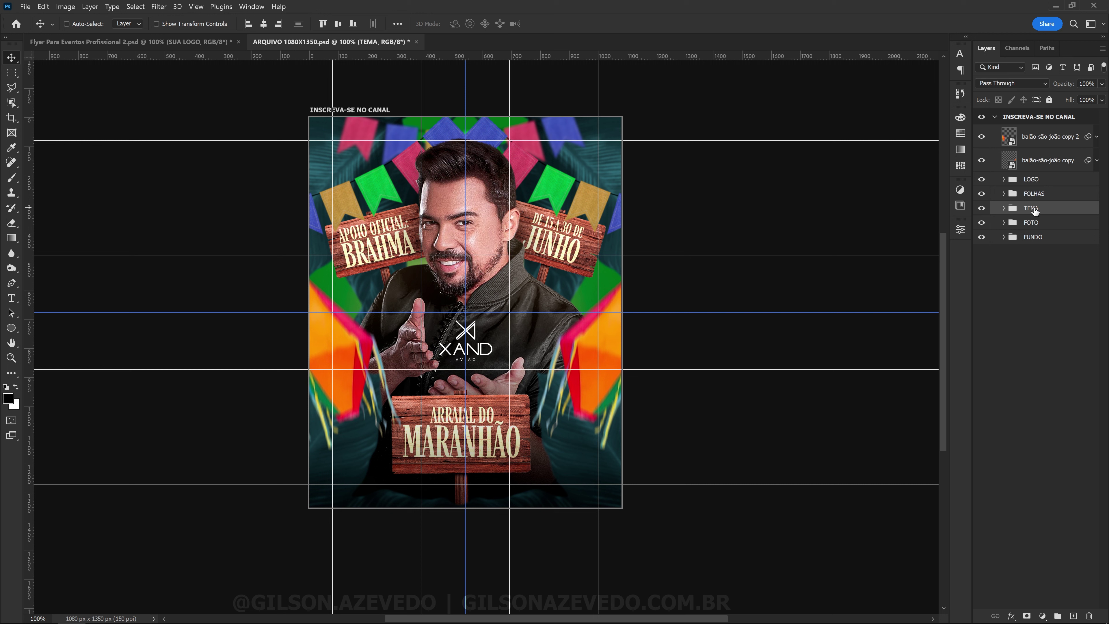
pyautogui.hotkey('ctrl', 't')
pyautogui.moveTo(464, 389); pyautogui.dragTo(468, 377)
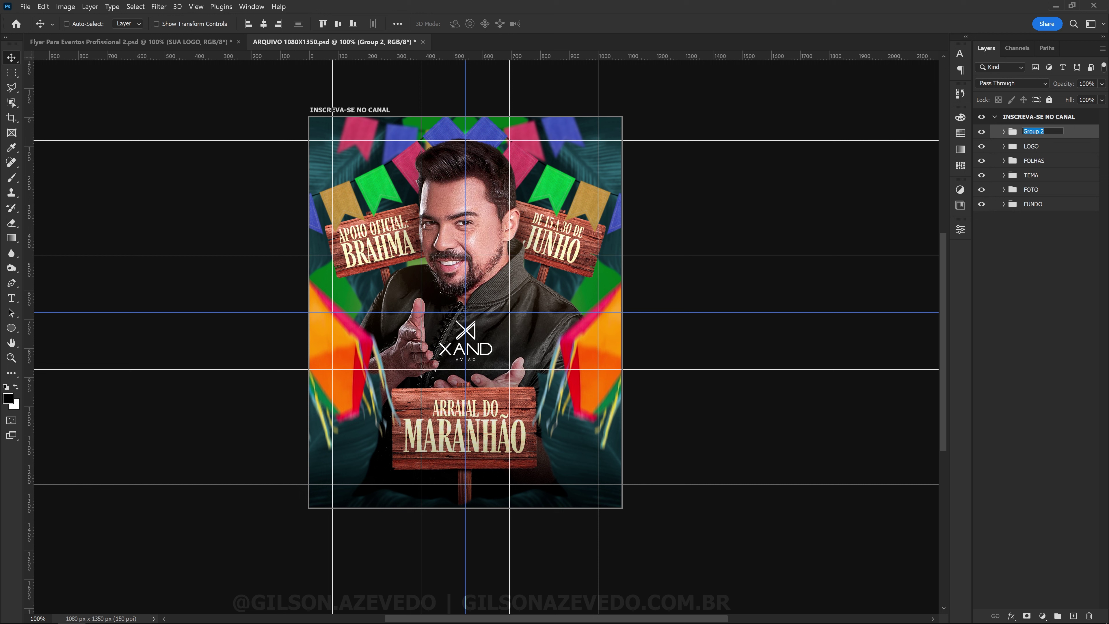
pyautogui.write('ELEMENTOS')
pyautogui.press('Return')
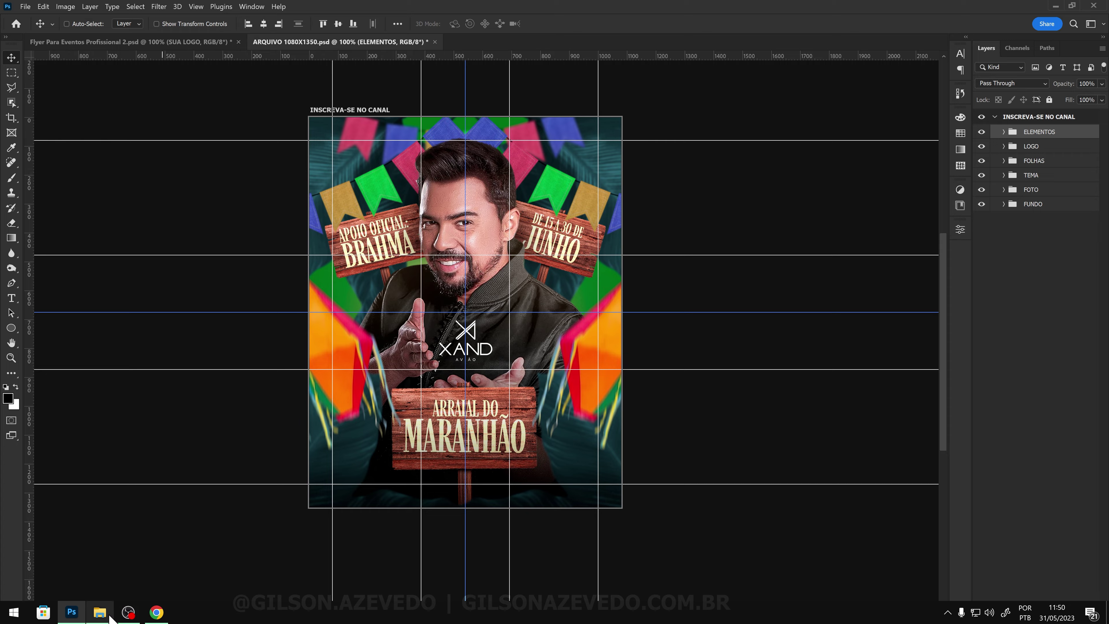
pyautogui.click(99, 612)
# Place the rope image rotated about 19° and slightly shrunk in the lower-left corner.
pyautogui.moveTo(620, 109); pyautogui.dragTo(621, 312)
pyautogui.hotkey('alt', 'Tab')
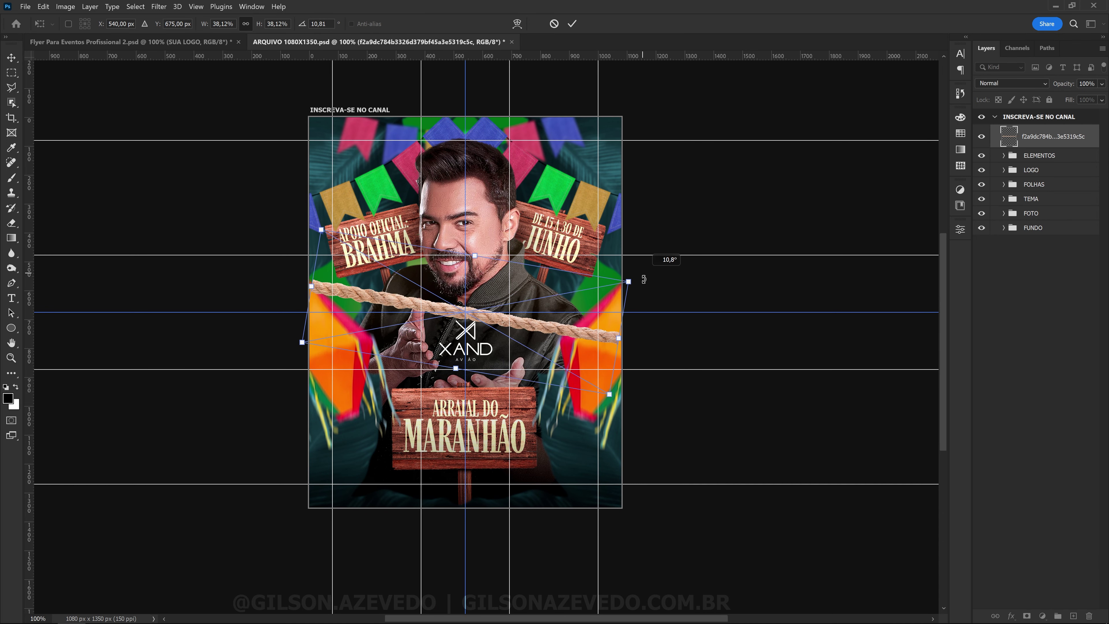
pyautogui.moveTo(632, 240); pyautogui.dragTo(651, 306)
pyautogui.moveTo(546, 348); pyautogui.dragTo(445, 513)
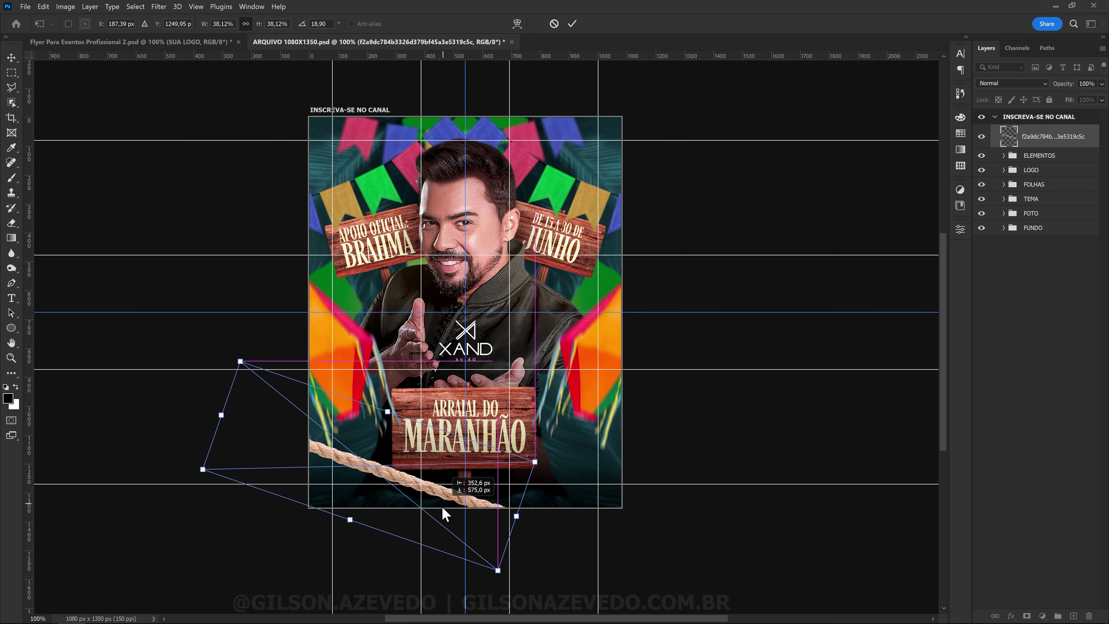
pyautogui.moveTo(508, 539); pyautogui.dragTo(503, 536)
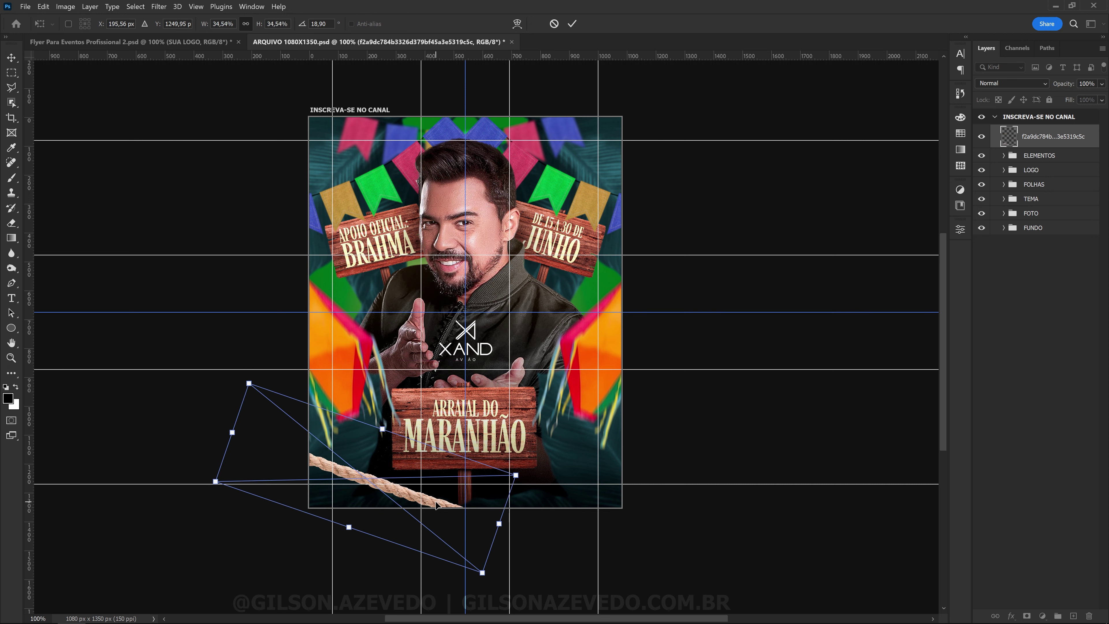
pyautogui.press('Return')
# Give the rope a 1.5-pixel Gaussian Blur and move it lower inside the ELEMENTOS group.
pyautogui.click(158, 6)
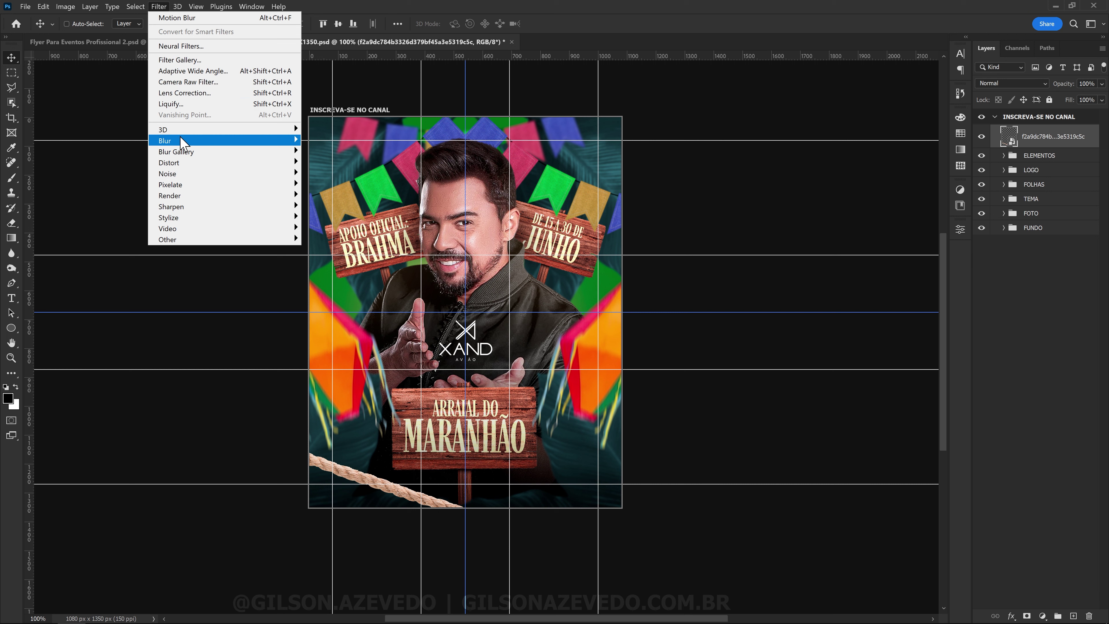
pyautogui.moveTo(165, 140)
pyautogui.click(342, 187)
pyautogui.write('1')
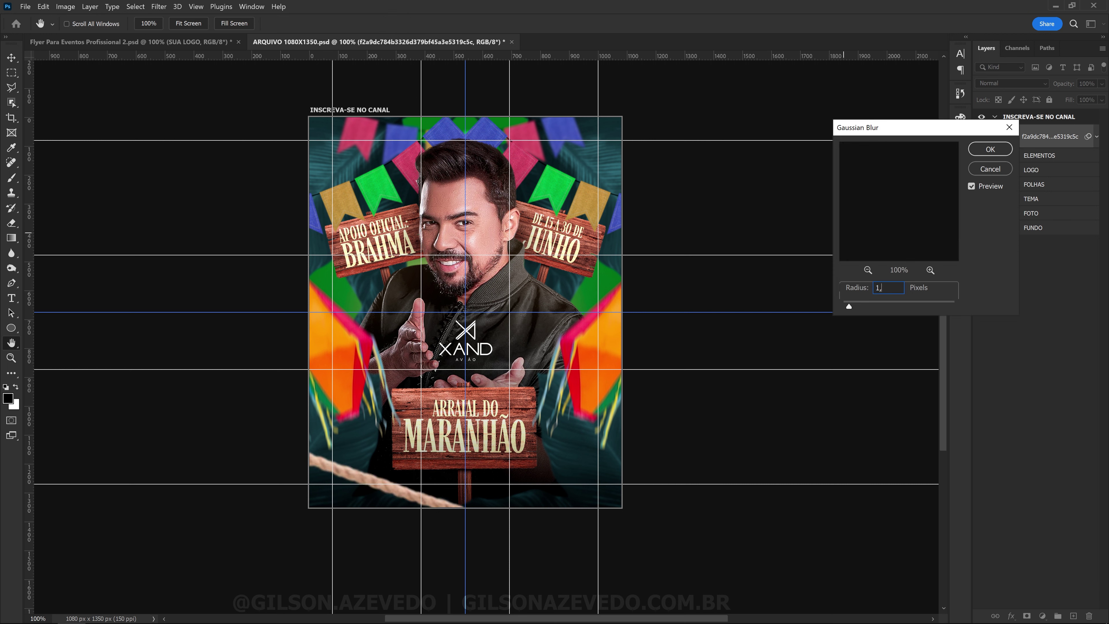
pyautogui.write('5')
pyautogui.click(991, 149)
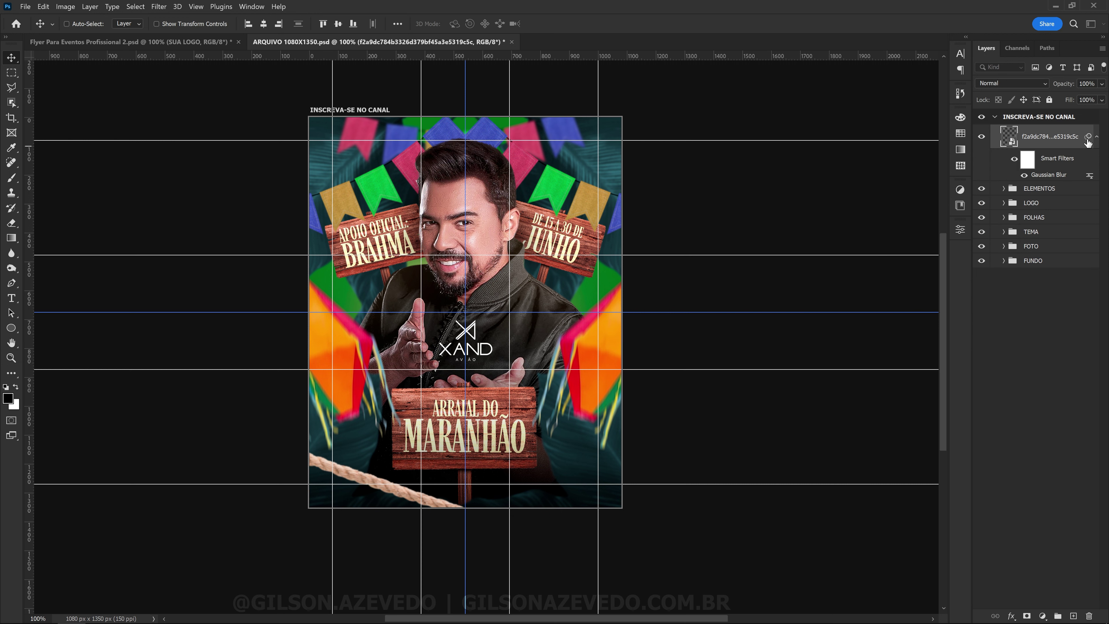
pyautogui.moveTo(1050, 136); pyautogui.dragTo(1051, 193)
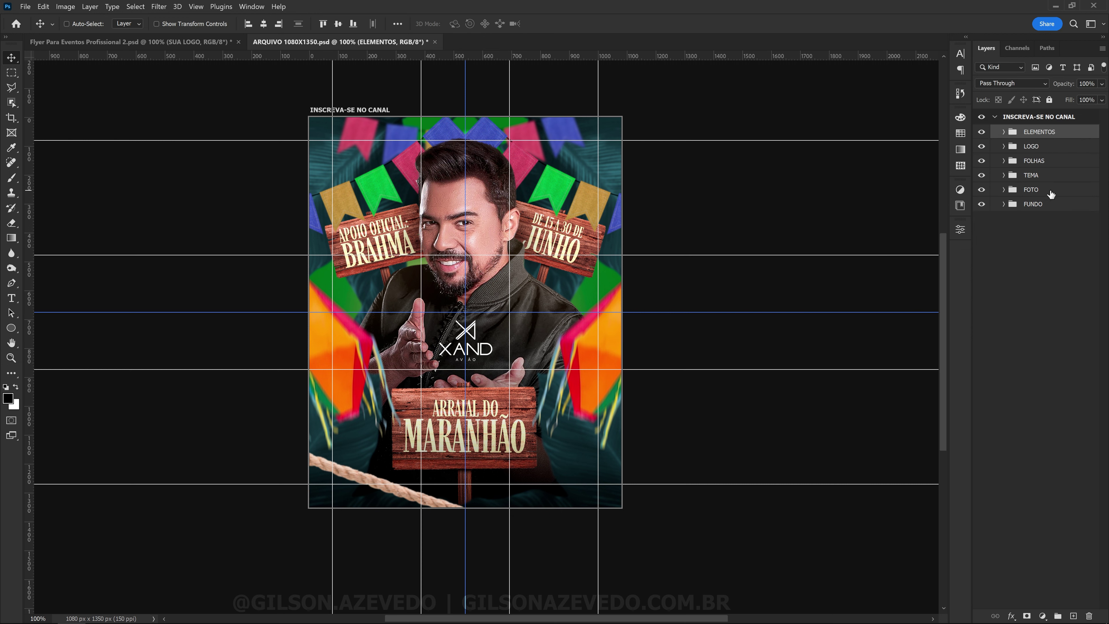
pyautogui.click(1002, 133)
pyautogui.click(1078, 158)
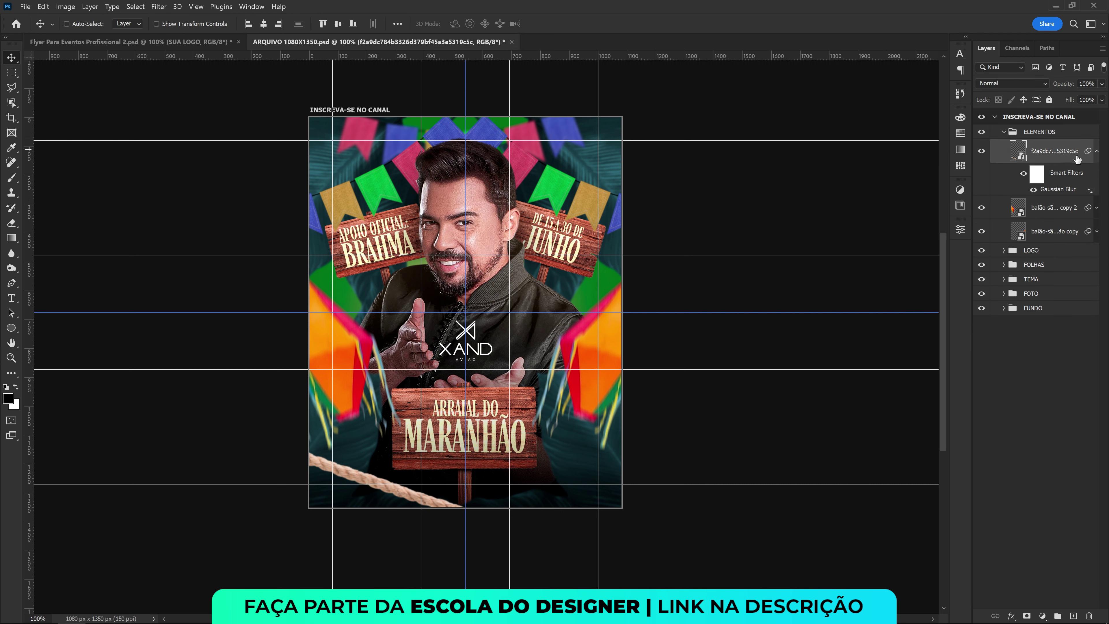
pyautogui.click(1097, 151)
# Add rope copies in the bottom-left and combine the four rope layers into one smart object.
pyautogui.moveTo(391, 495)
pyautogui.mouseDown()
pyautogui.moveTo(371, 519)
pyautogui.moveTo(352, 518)
pyautogui.mouseUp()
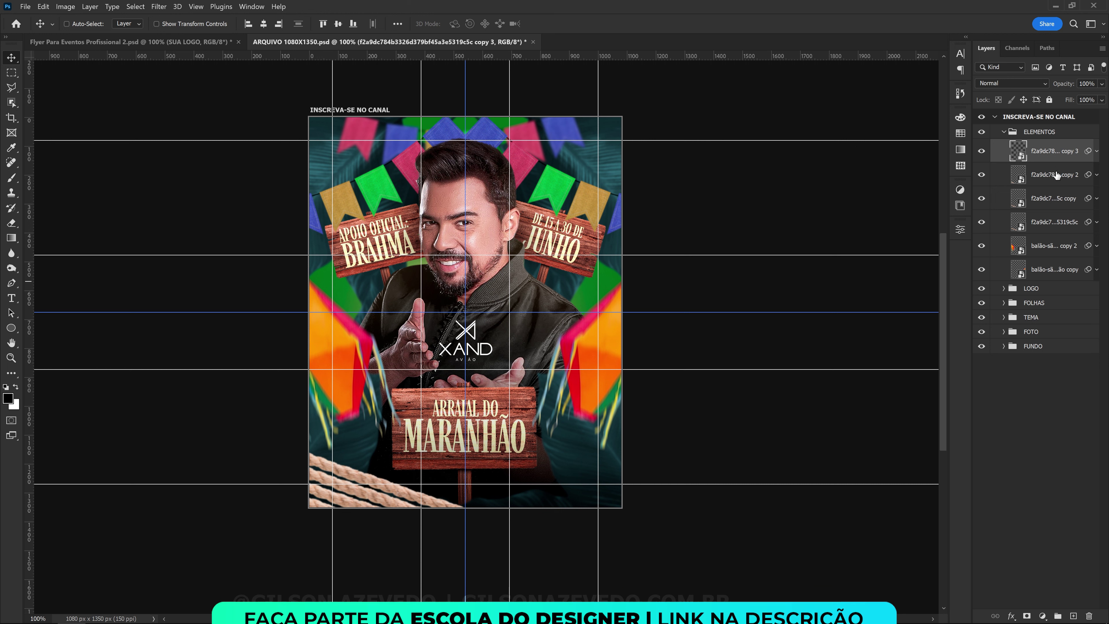
pyautogui.keyDown('shift'); pyautogui.click(1052, 228); pyautogui.keyUp('shift')
pyautogui.rightClick(995, 226)
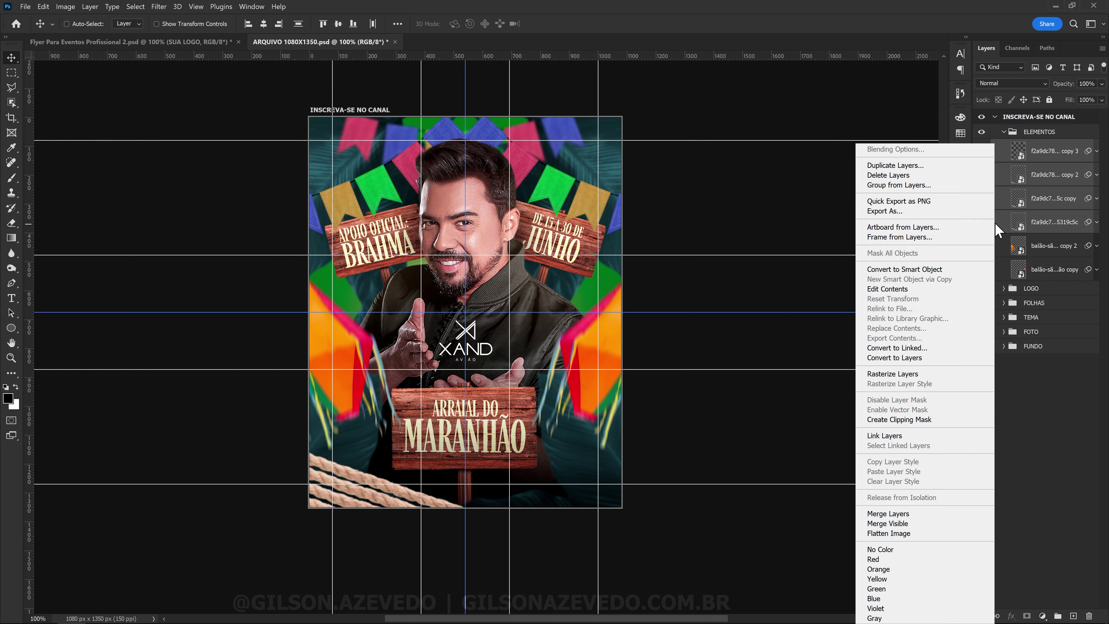
pyautogui.click(952, 267)
pyautogui.press('ctrl')
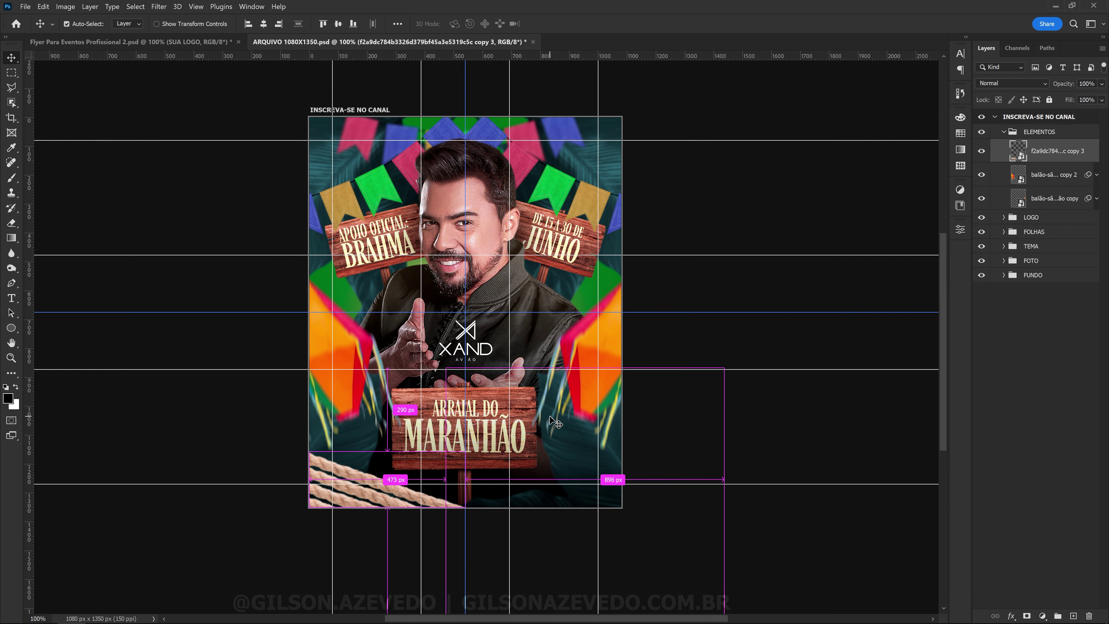
# Mirror a copy of the combined rope horizontally into the bottom-right corner, then add an empty layer.
pyautogui.hotkey('ctrl', 'j')
pyautogui.hotkey('ctrl', 't')
pyautogui.rightClick(369, 484)
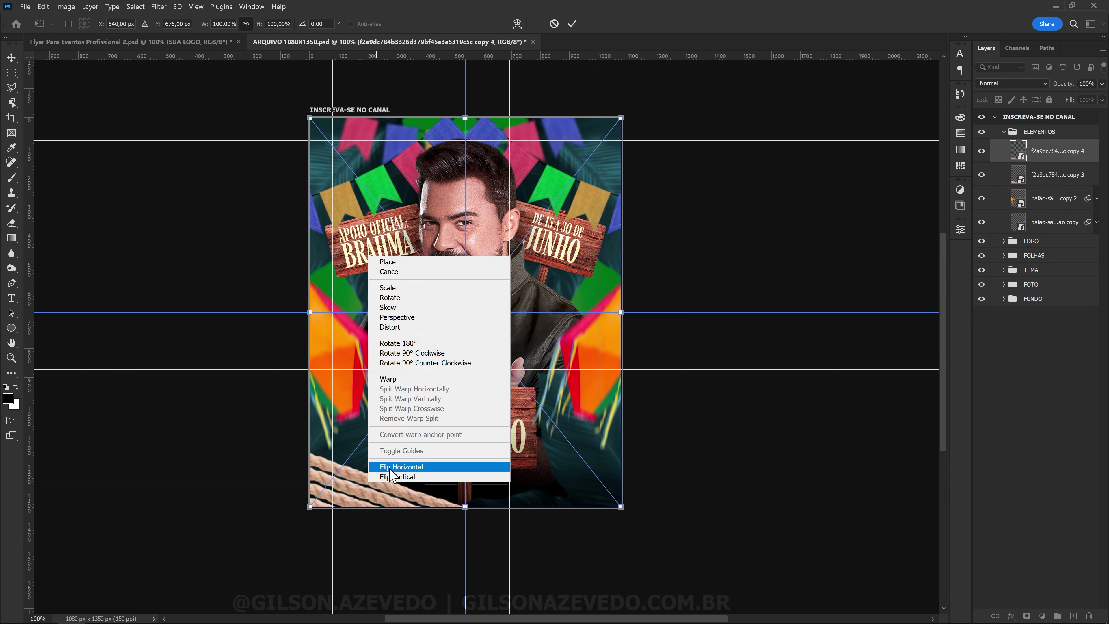
pyautogui.click(391, 468)
pyautogui.press('Return')
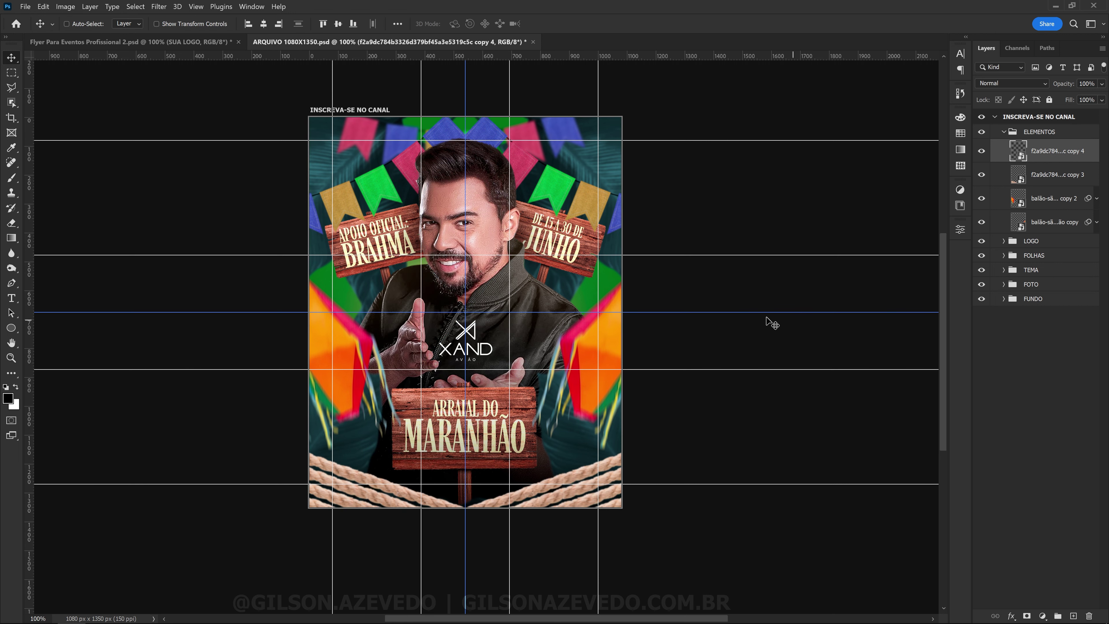
pyautogui.hotkey('ctrl', 'shift', 'alt', 'n')
pyautogui.scroll(-3, 497, 360)
# Clip a Hue/Saturation adjustment with Saturation +33 to the mirrored rope.
pyautogui.press('b')
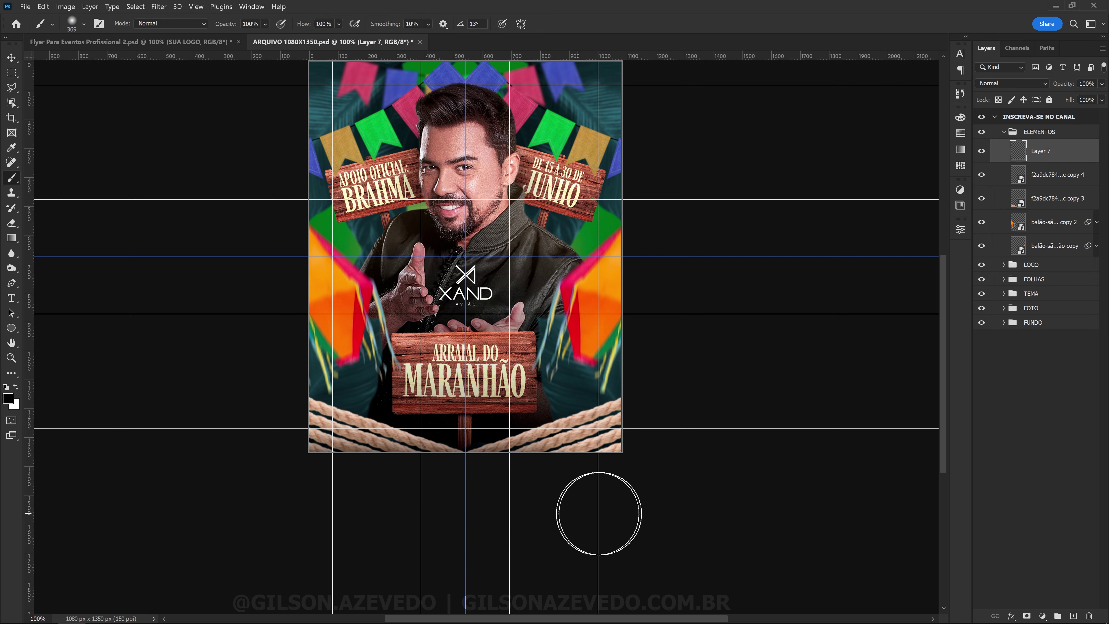
pyautogui.hotkey('alt', '[')
pyautogui.click(1042, 615)
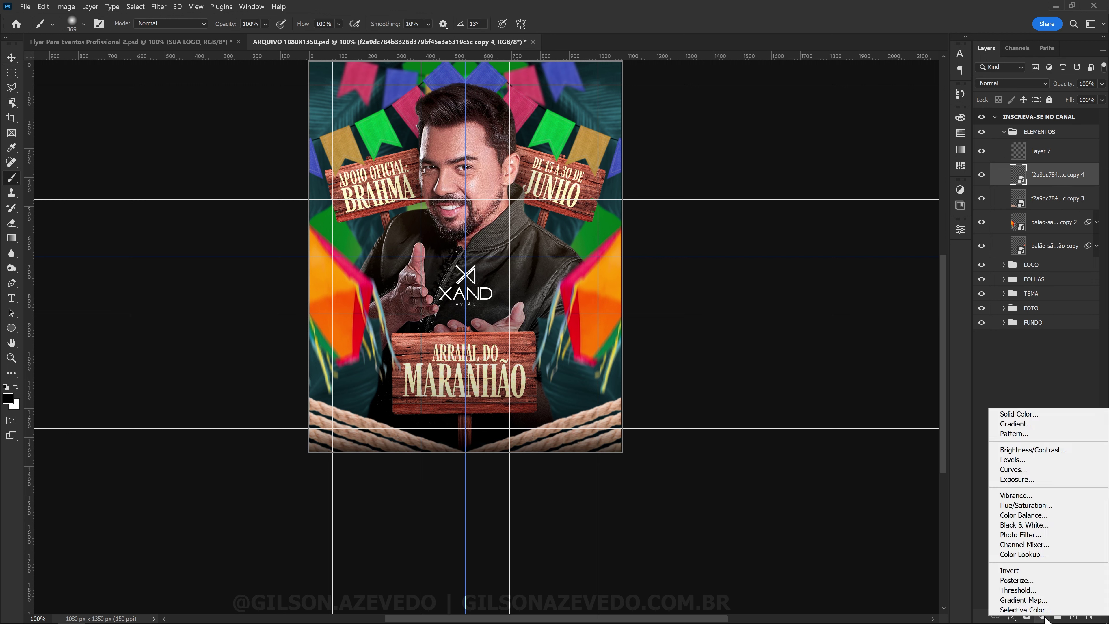
pyautogui.click(1048, 501)
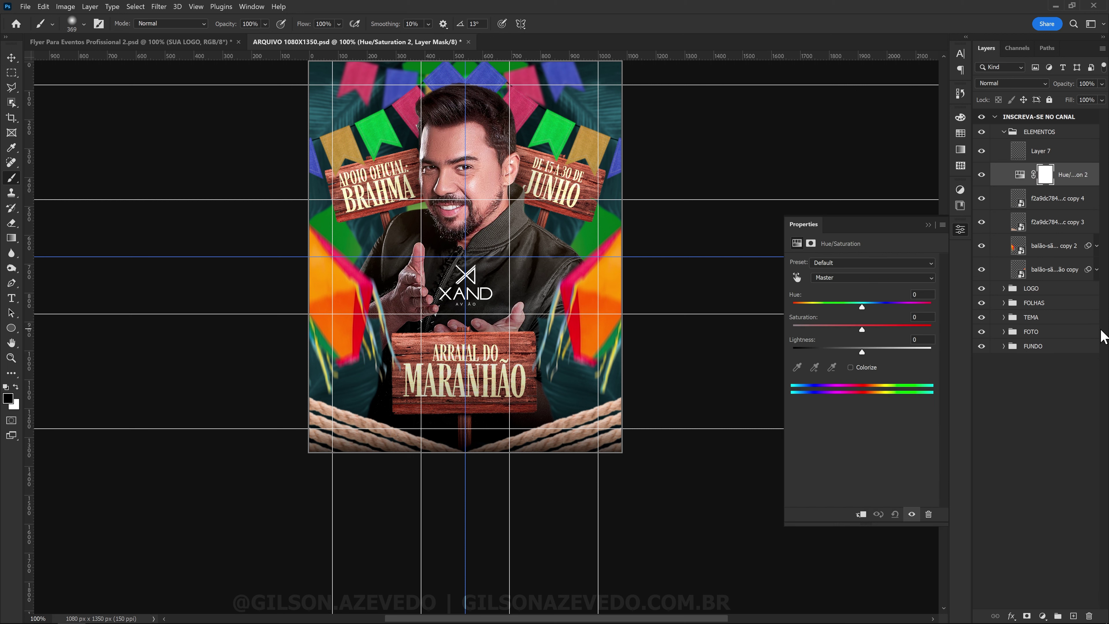
pyautogui.hotkey('ctrl', 'alt', 'g')
pyautogui.moveTo(863, 308); pyautogui.dragTo(864, 307)
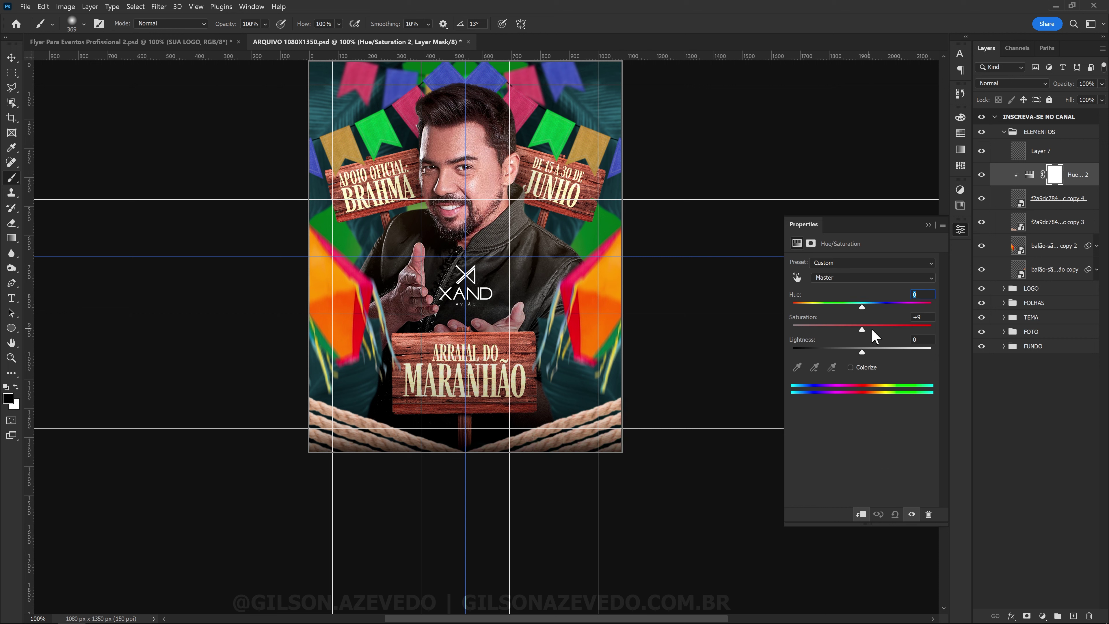
pyautogui.moveTo(884, 334); pyautogui.dragTo(885, 335)
# Copy the +33 saturation adjustment onto the left rope, clip it, and collapse ELEMENTOS.
pyautogui.moveTo(1094, 180); pyautogui.dragTo(1048, 241)
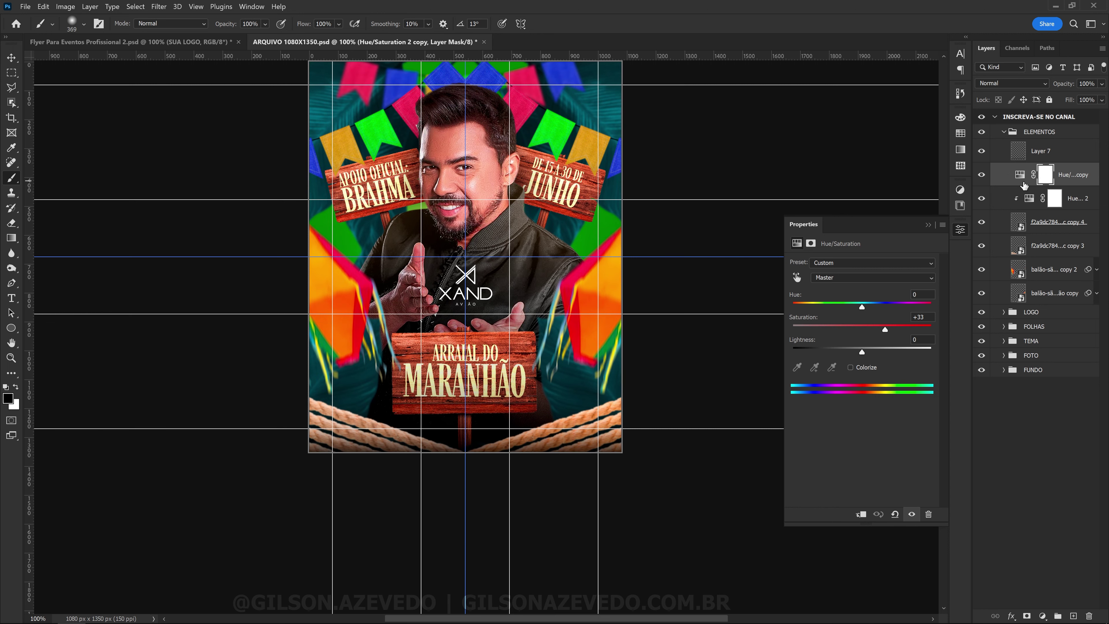
pyautogui.keyDown('alt'); pyautogui.click(1049, 238); pyautogui.keyUp('alt')
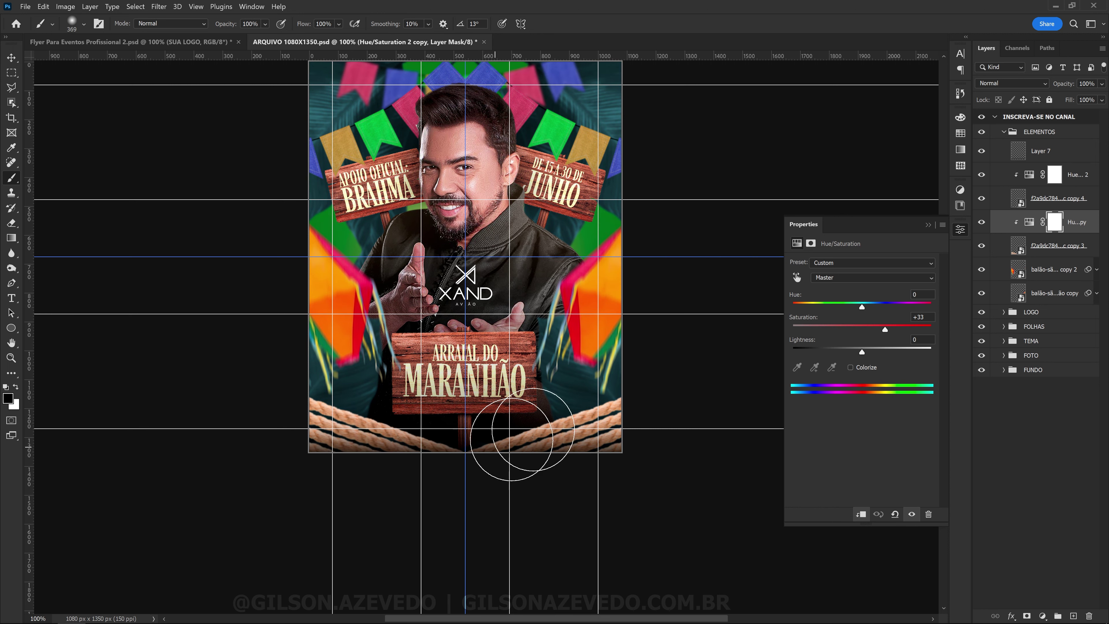
pyautogui.click(927, 224)
pyautogui.click(1003, 132)
# Add a new layer above ELEMENTOS and set the painting colour to bright cyan.
pyautogui.click(1039, 132)
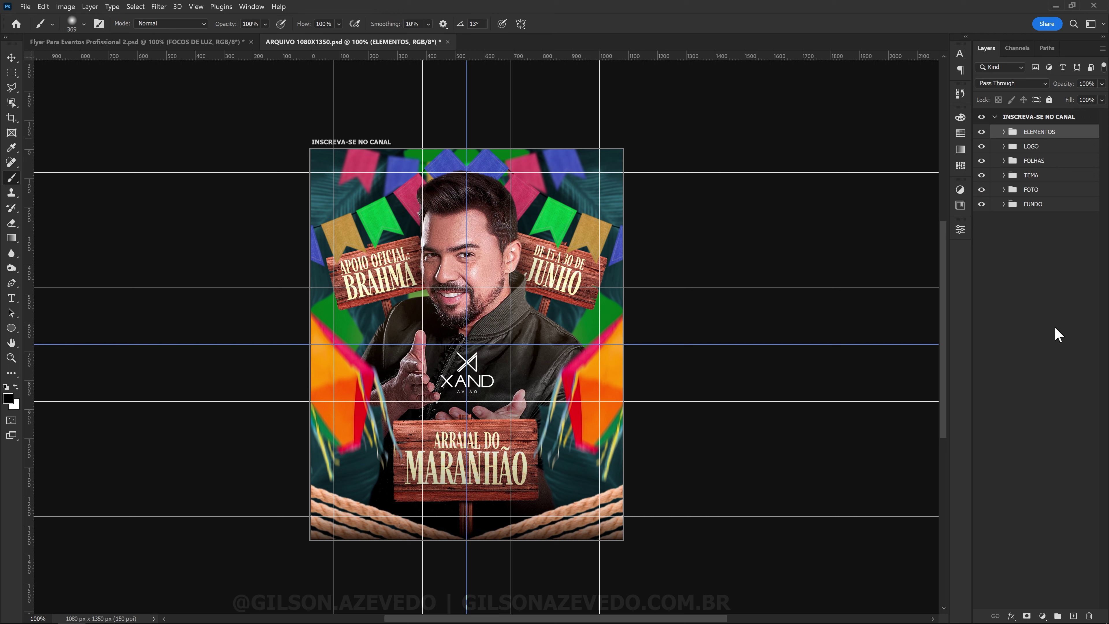
pyautogui.click(1073, 616)
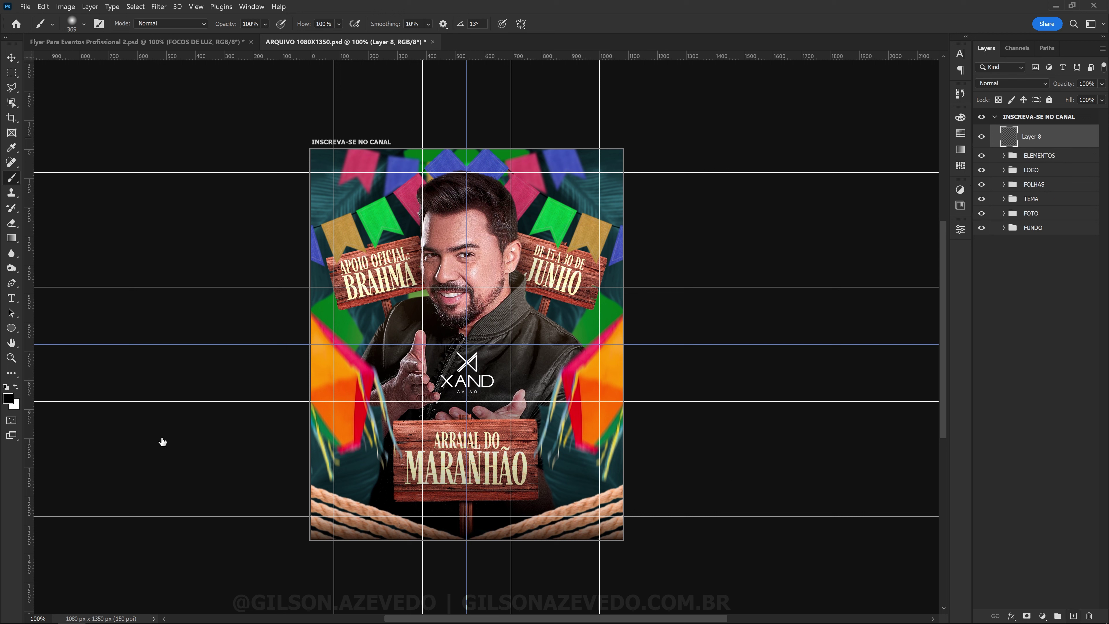
pyautogui.click(9, 400)
pyautogui.moveTo(876, 230); pyautogui.dragTo(877, 240)
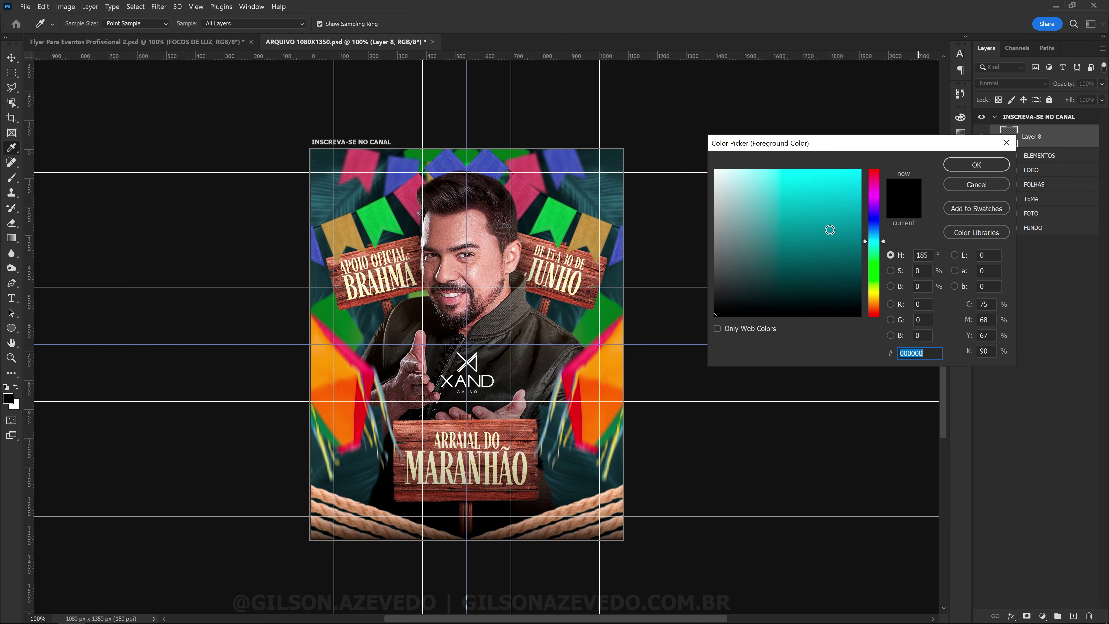
pyautogui.click(824, 208)
pyautogui.click(973, 168)
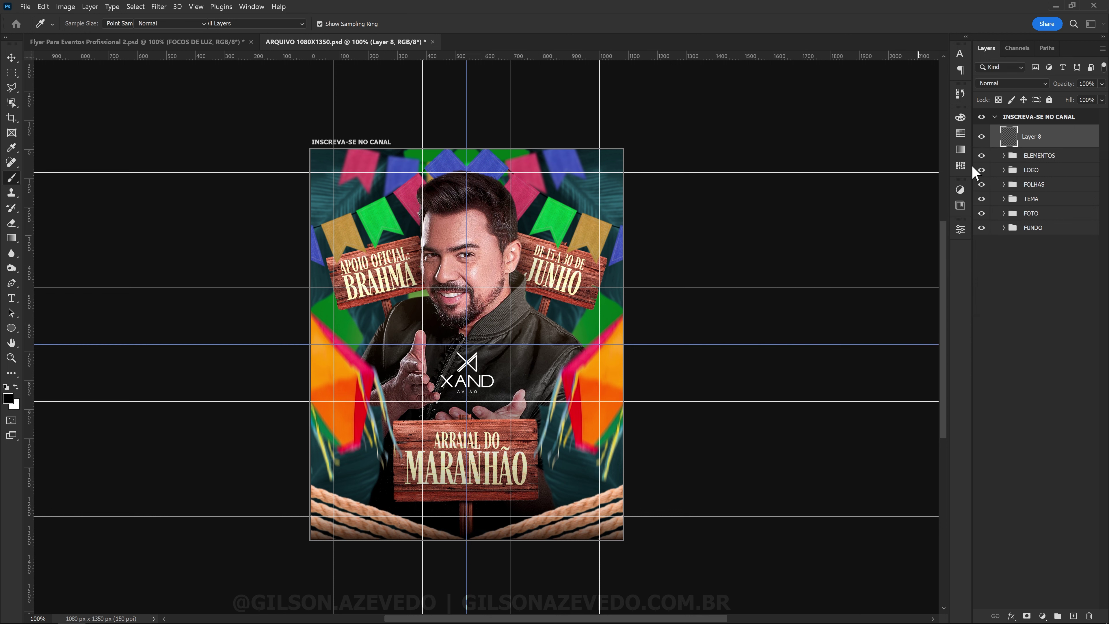
# Paint a soft cyan spot over the singer's chest and set the layer to Screen.
pyautogui.press('b')
pyautogui.rightClick(522, 334)
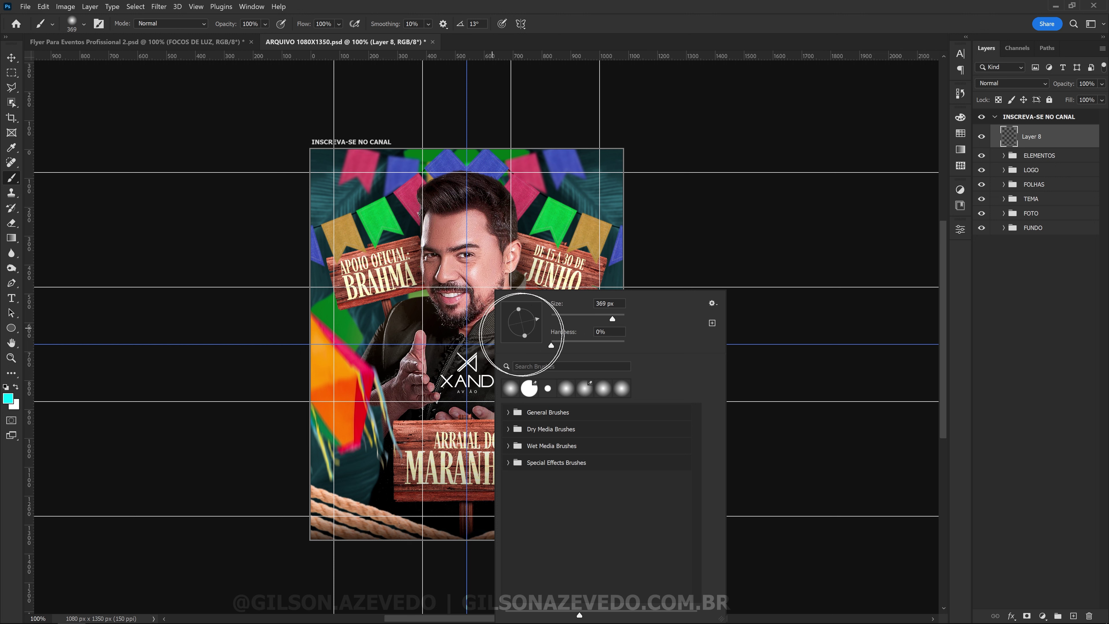
pyautogui.press('Return')
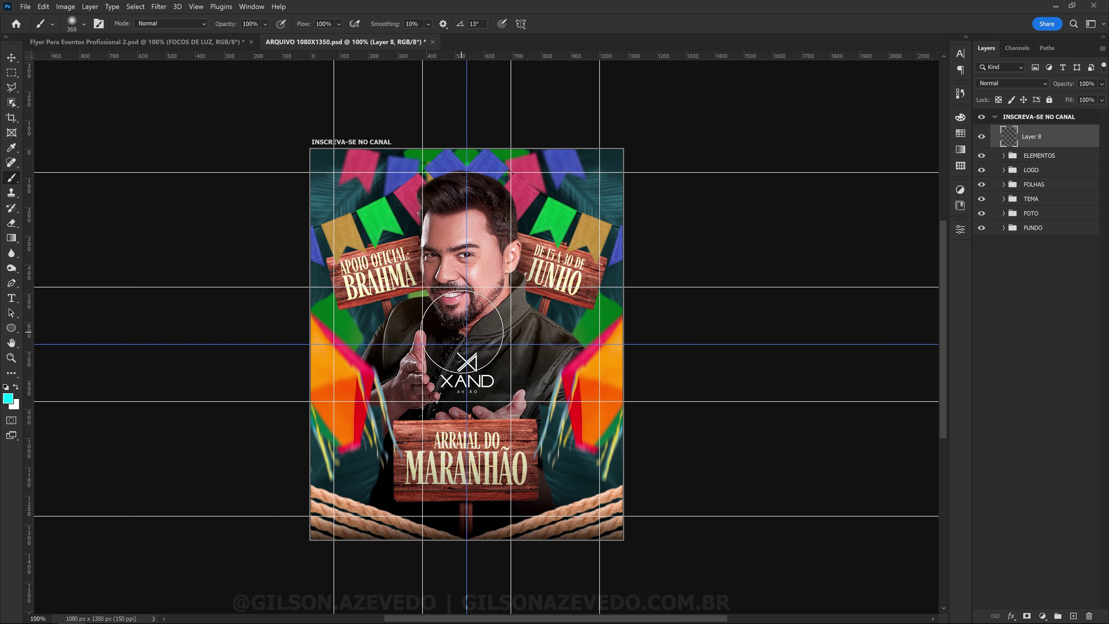
pyautogui.click(462, 332)
pyautogui.click(1012, 83)
pyautogui.click(1000, 180)
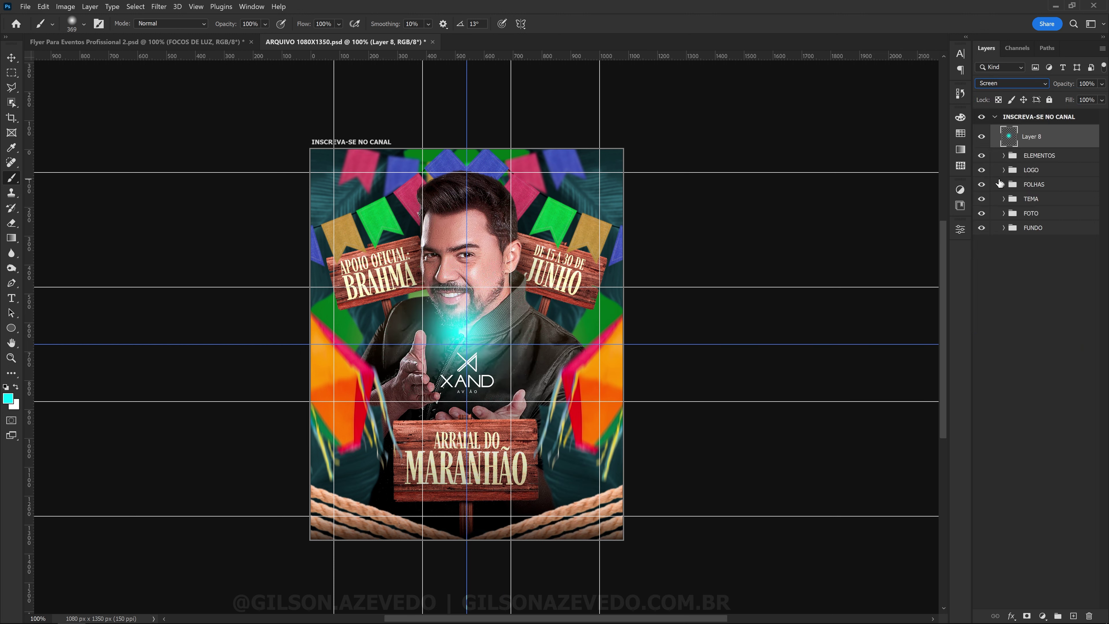
# Enlarge the cyan glow to about double on the left side and lower its Fill to about 51%.
pyautogui.hotkey('ctrl', 't')
pyautogui.moveTo(549, 331); pyautogui.dragTo(658, 336)
pyautogui.moveTo(564, 375); pyautogui.dragTo(461, 338)
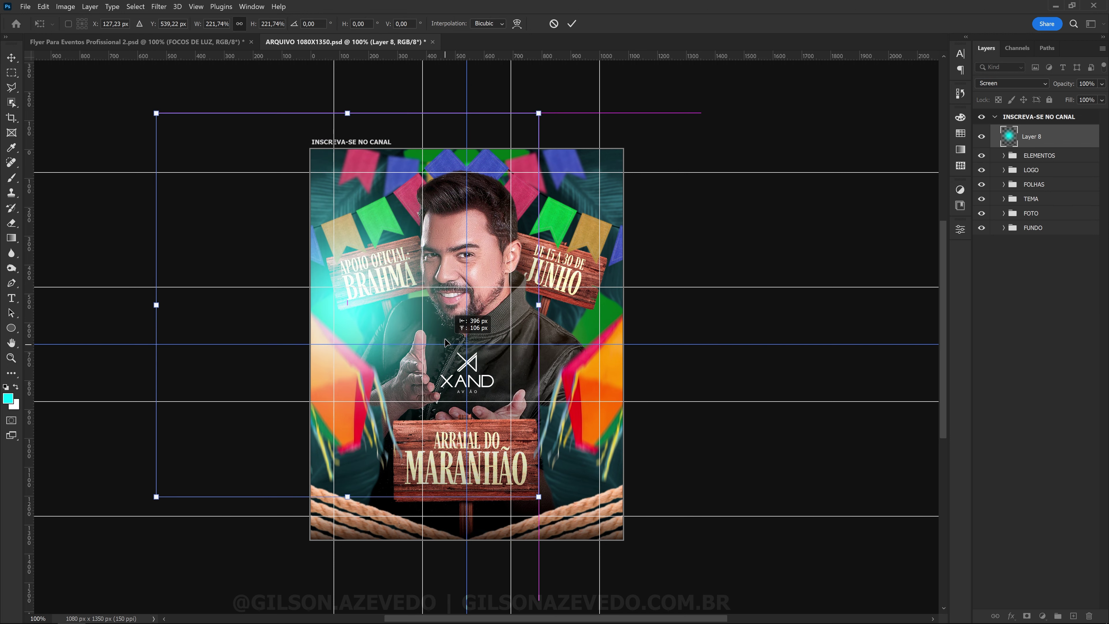
pyautogui.moveTo(542, 296); pyautogui.dragTo(585, 305)
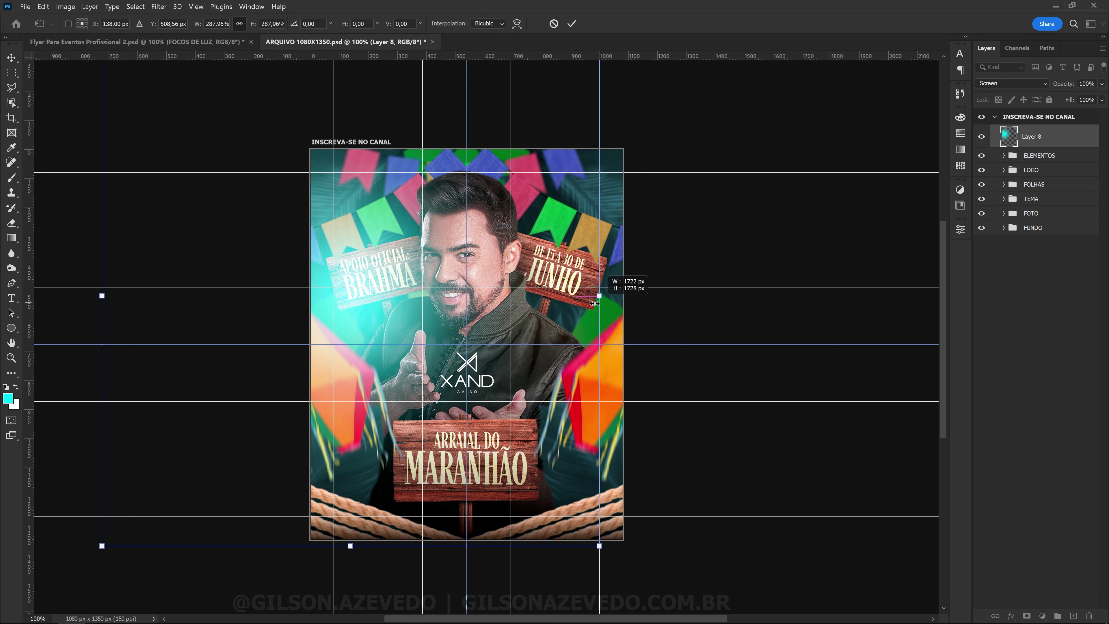
pyautogui.press('Return')
pyautogui.click(1101, 99)
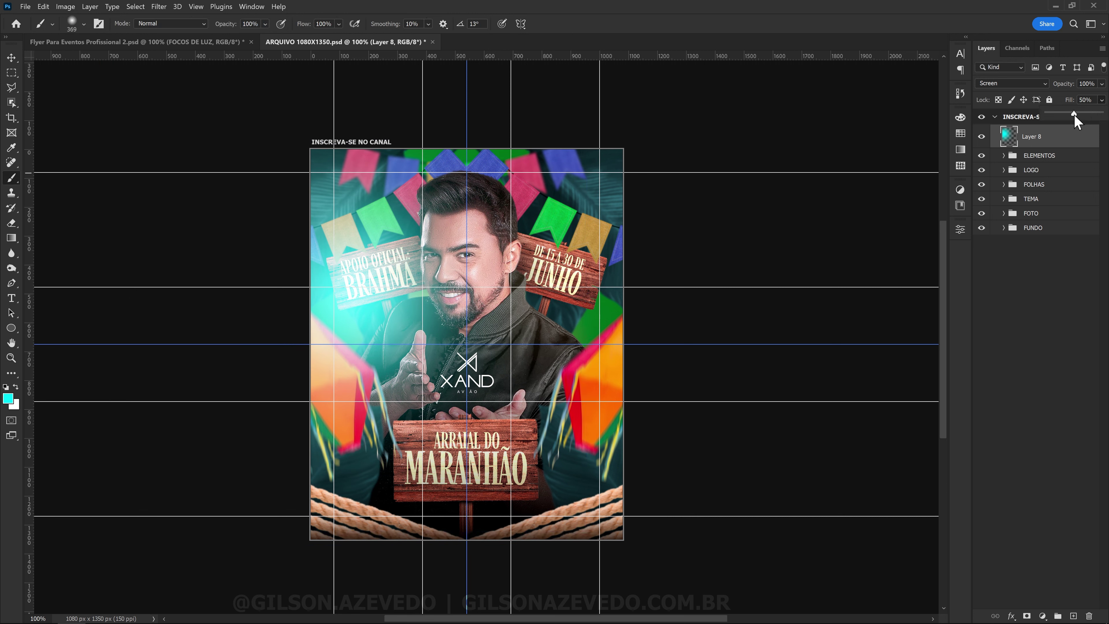
pyautogui.moveTo(1074, 117); pyautogui.dragTo(1076, 118)
# Duplicate the glow to the right side and group both glows as FOCOS DE LUZ.
pyautogui.hotkey('ctrl', 'j')
pyautogui.press('v')
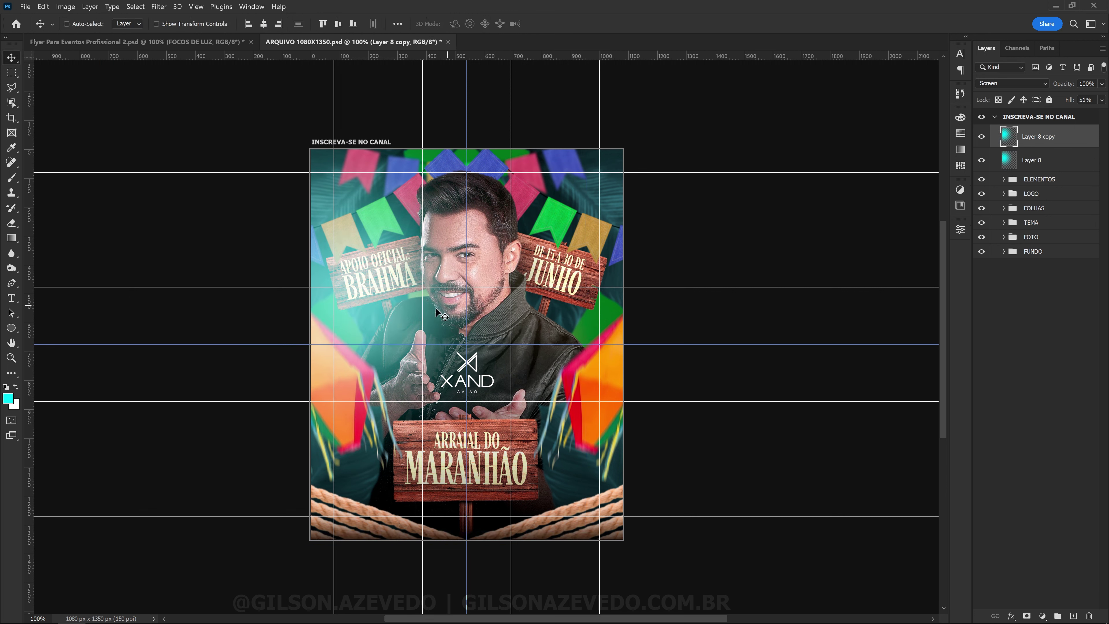
pyautogui.moveTo(350, 308); pyautogui.dragTo(605, 314)
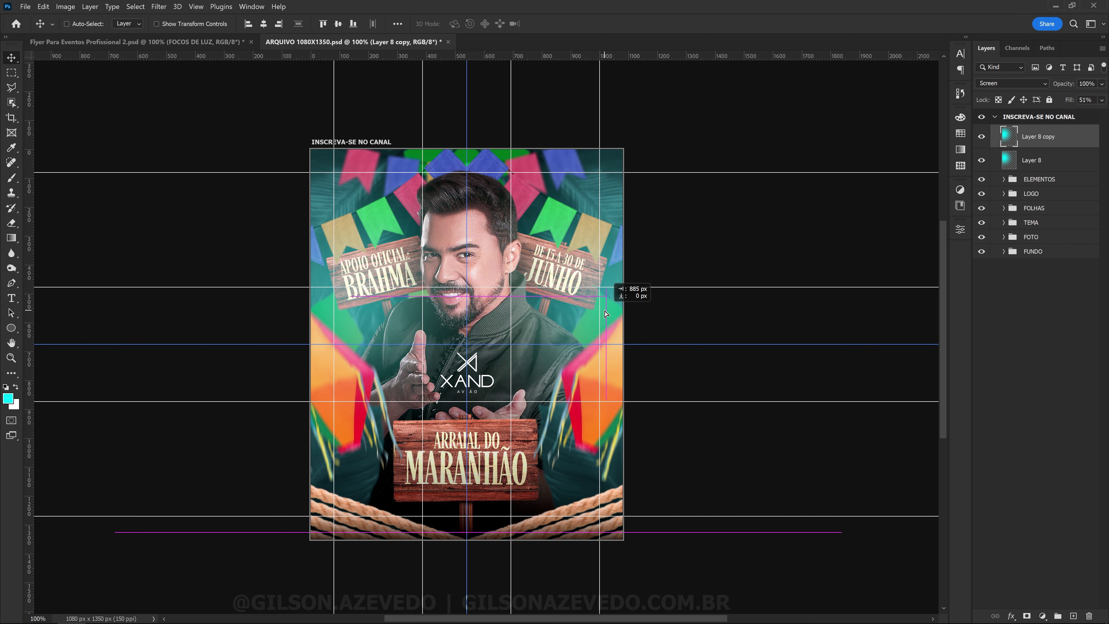
pyautogui.keyDown('shift'); pyautogui.click(1032, 160); pyautogui.keyUp('shift')
pyautogui.hotkey('ctrl', 'g')
pyautogui.doubleClick(1035, 132)
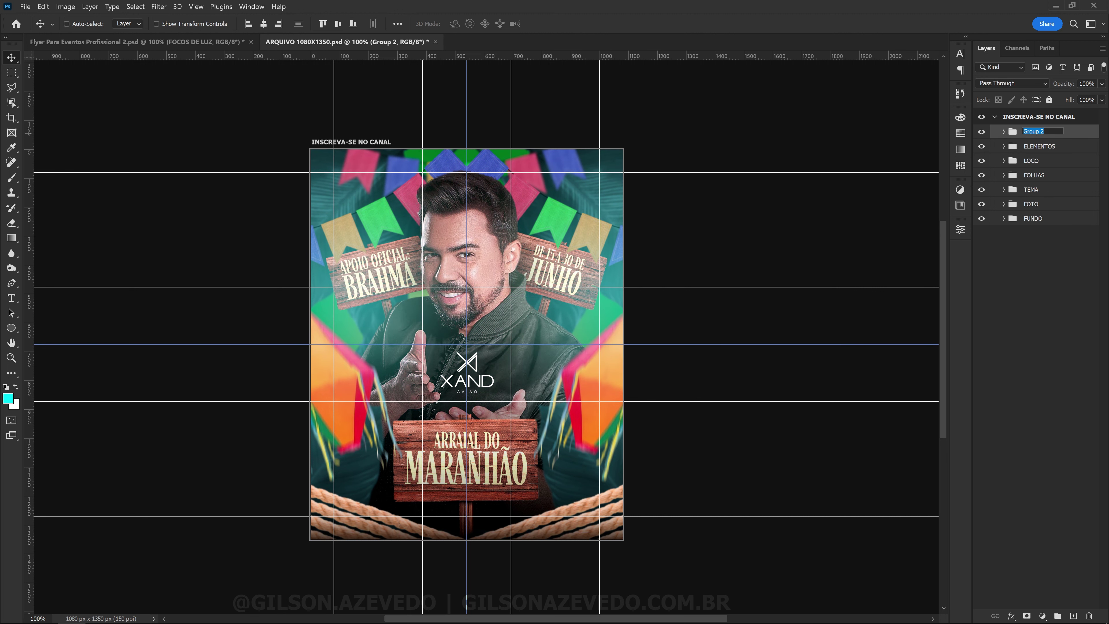
pyautogui.write('FOCOS DE LUZ')
pyautogui.press('Return')
pyautogui.moveTo(457, 271); pyautogui.dragTo(462, 269)
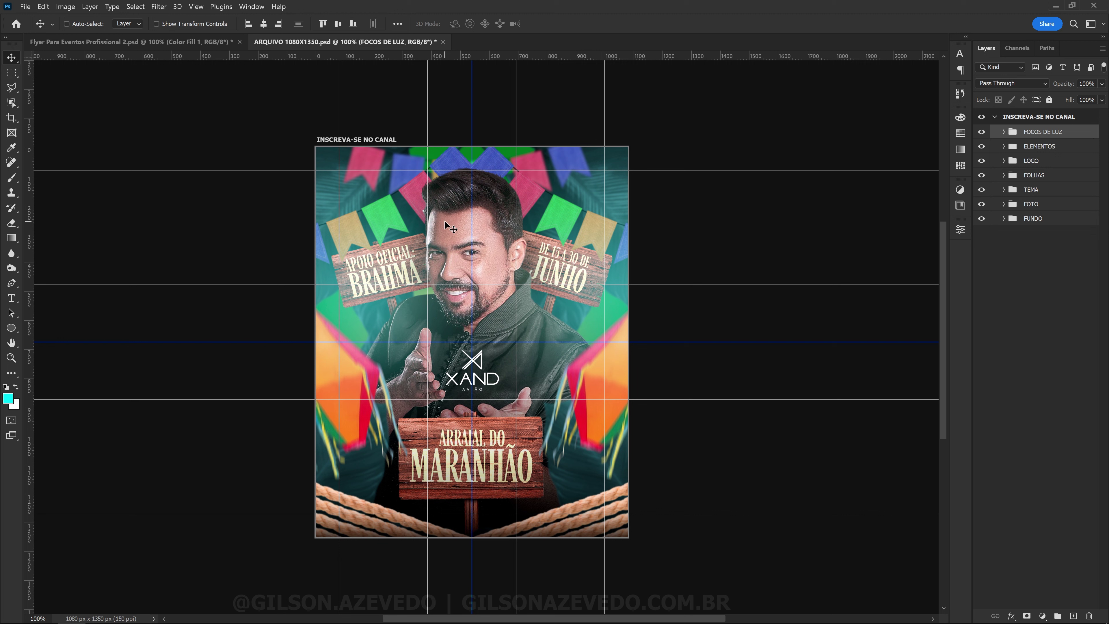
# Add a #7c7c7c grey Color Fill in Soft Light, then a Color Lookup adjustment above it.
pyautogui.click(1044, 616)
pyautogui.click(1029, 413)
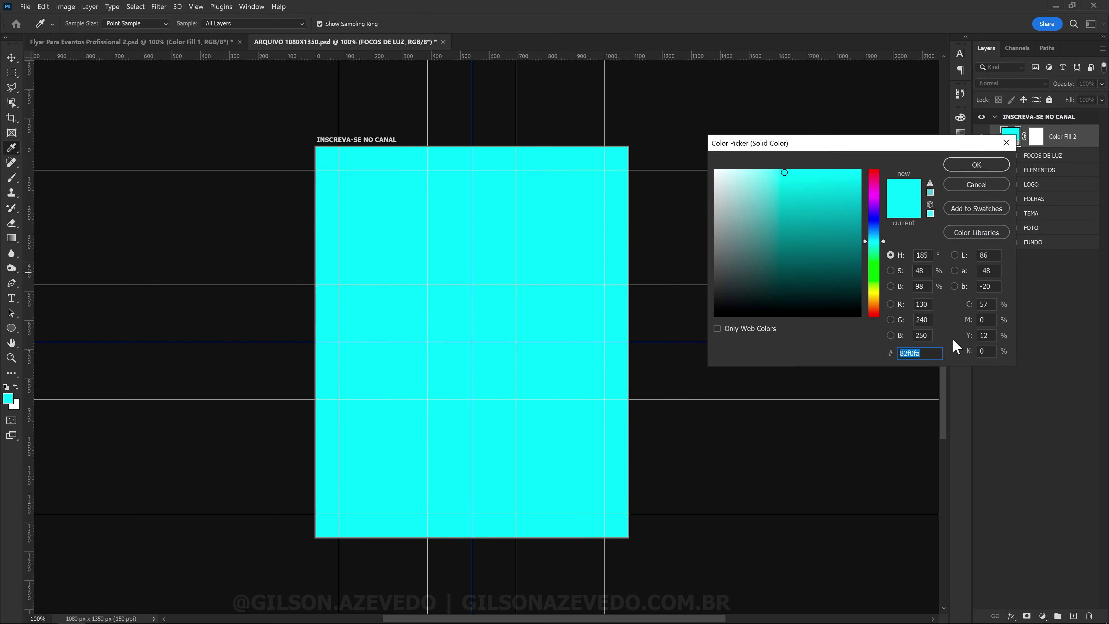
pyautogui.write('7c7c7c')
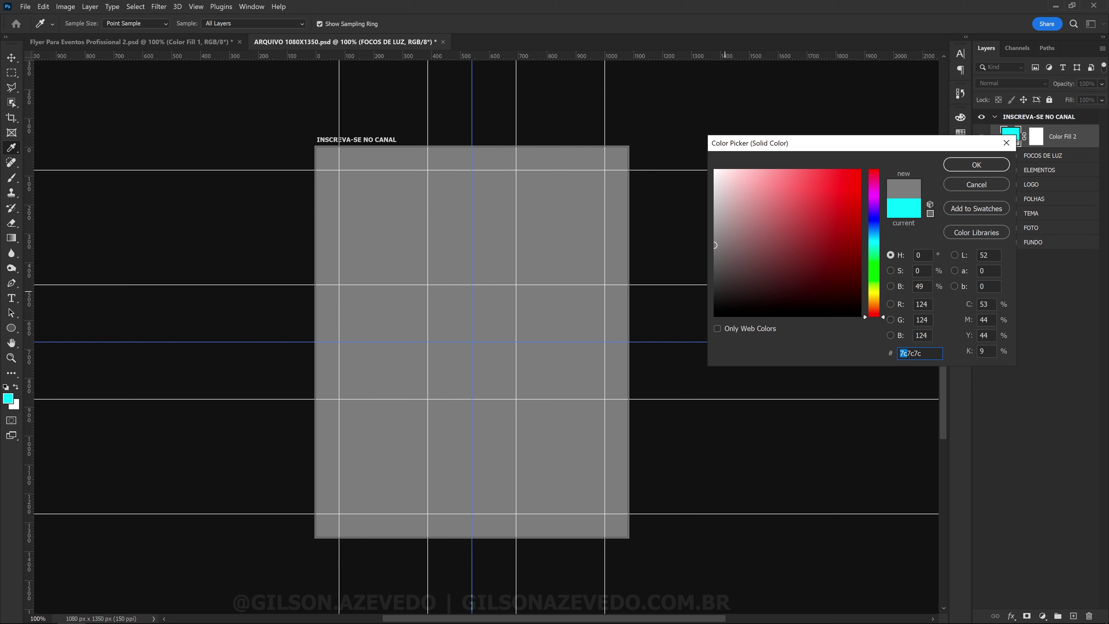
pyautogui.click(968, 166)
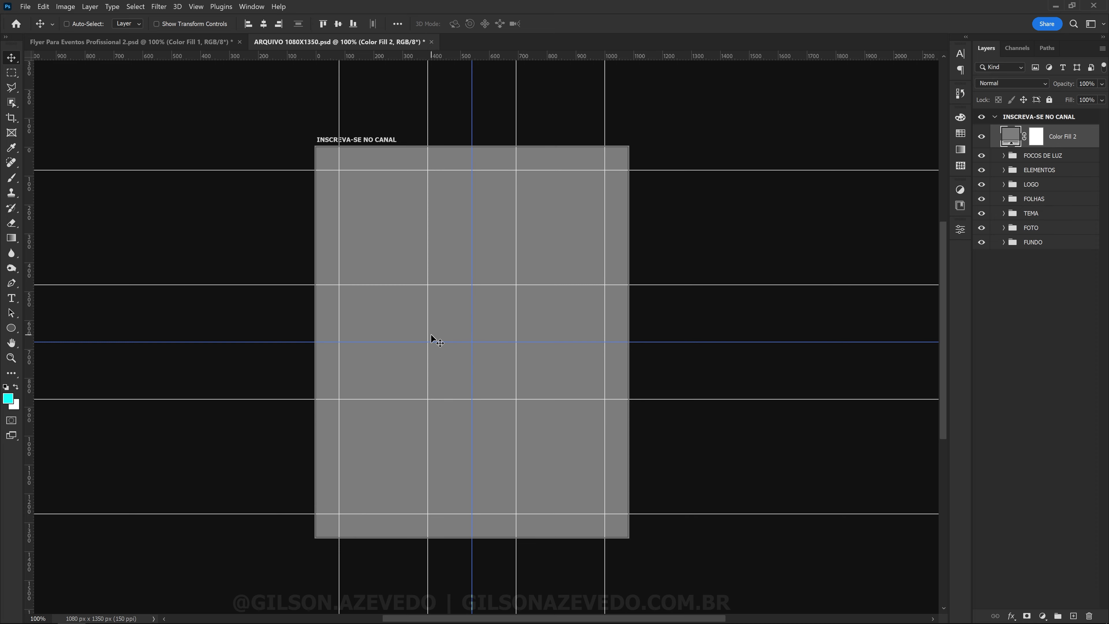
pyautogui.click(1020, 85)
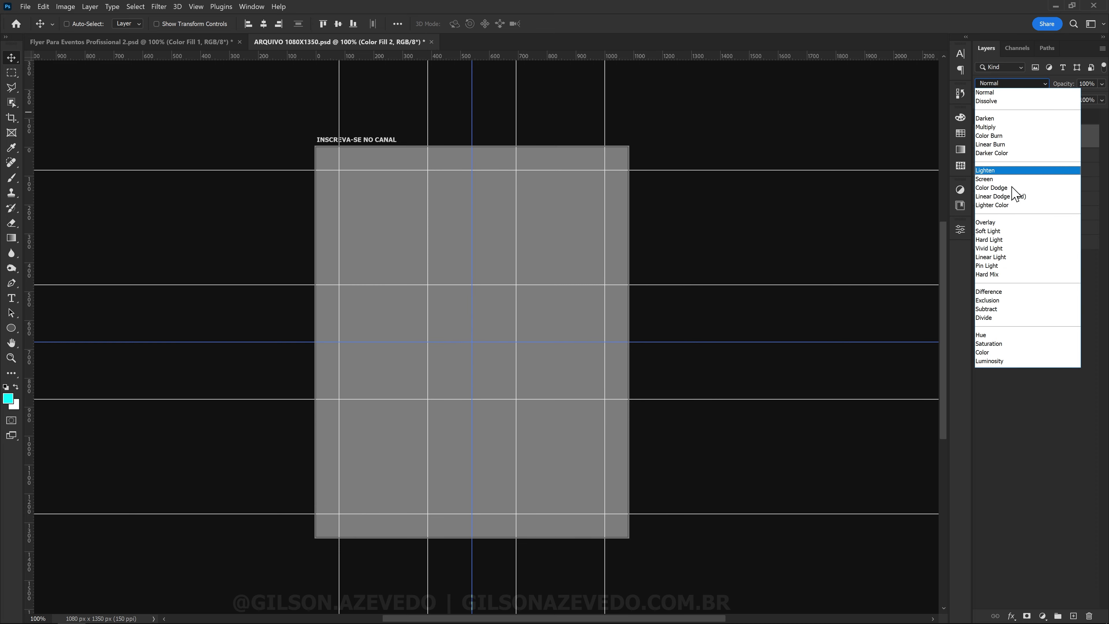
pyautogui.click(997, 232)
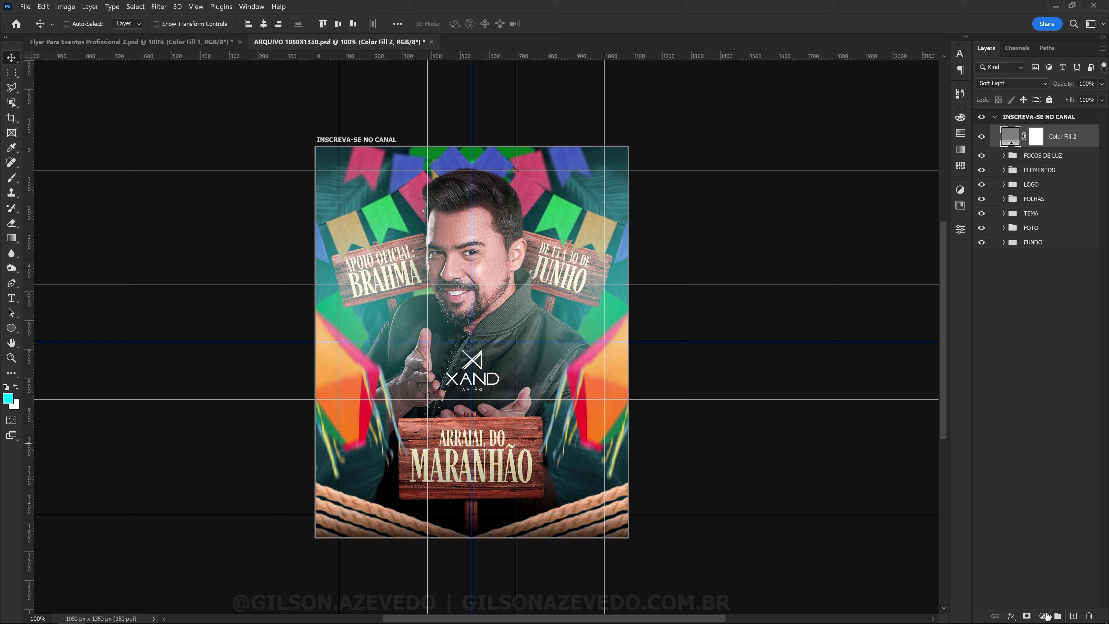
pyautogui.click(1047, 616)
pyautogui.click(1042, 558)
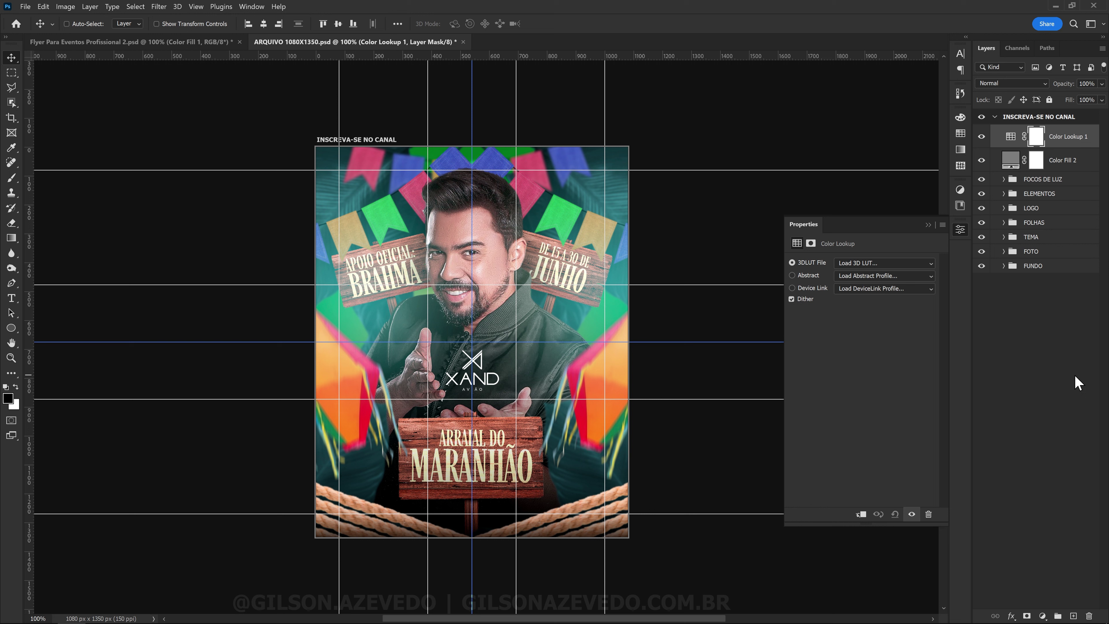
# Hide the guides and load the Lut N10 .CUBE file into the Color Lookup, toggling it to compare.
pyautogui.hotkey('ctrl', ';')
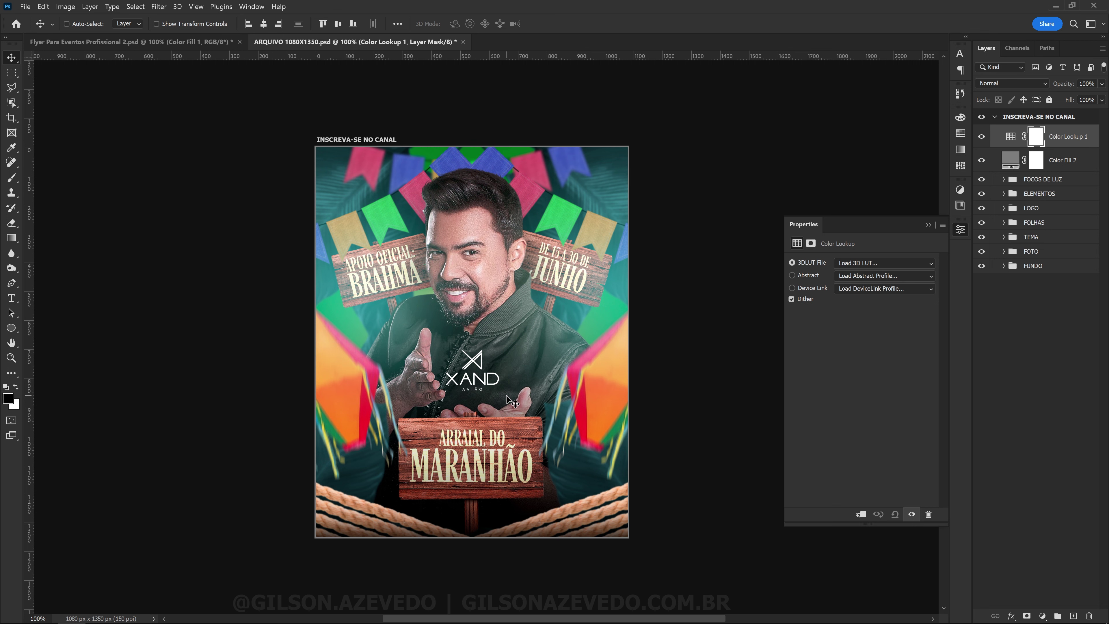
pyautogui.click(856, 263)
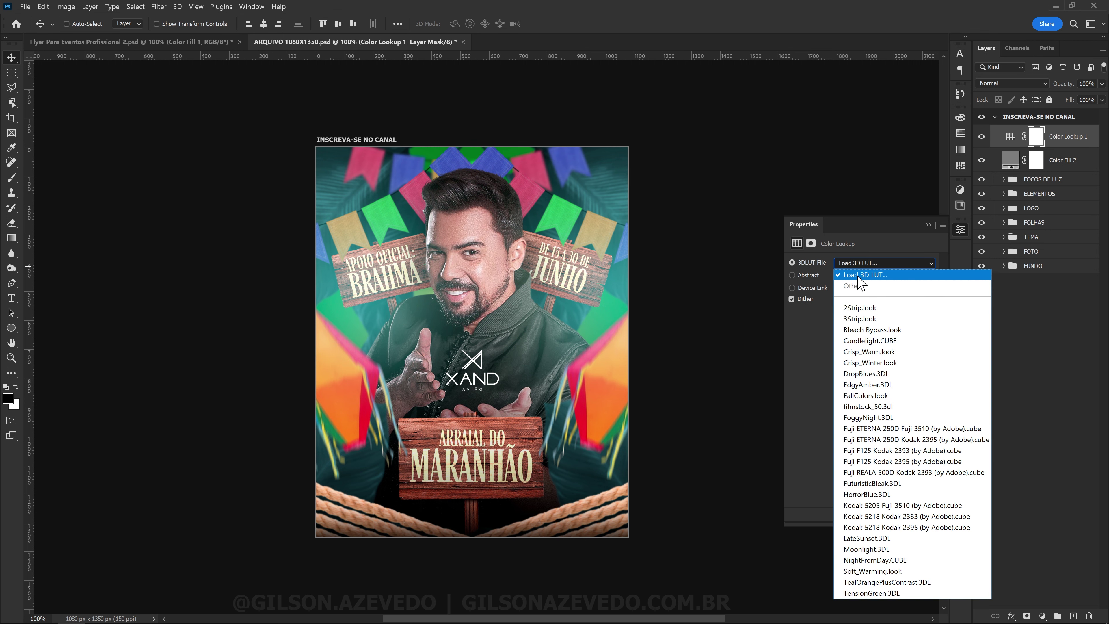
pyautogui.click(870, 276)
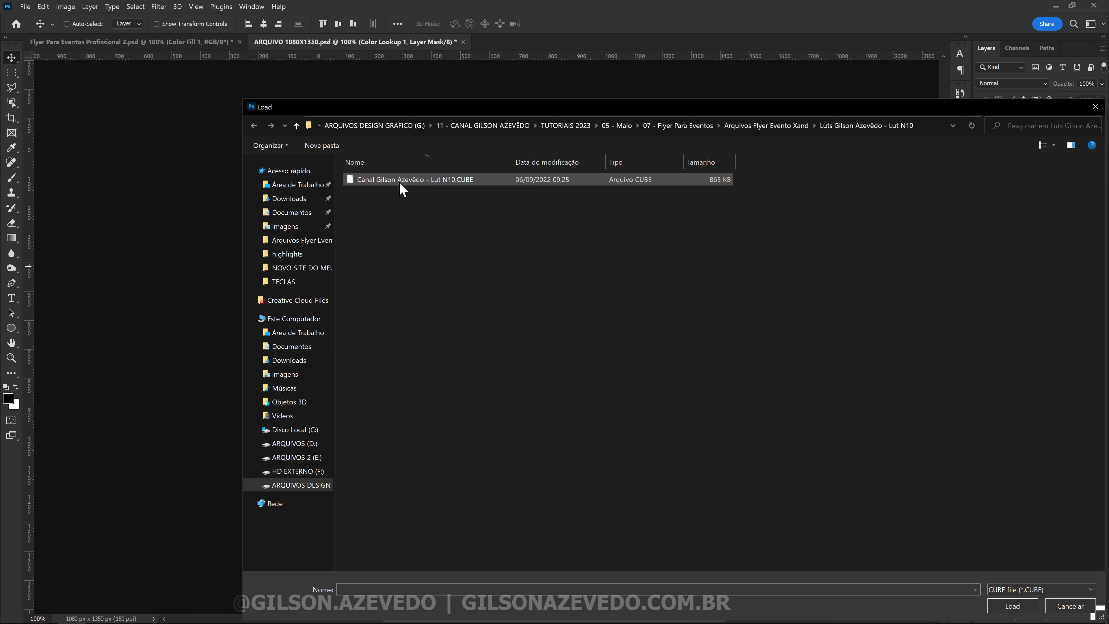
pyautogui.click(772, 127)
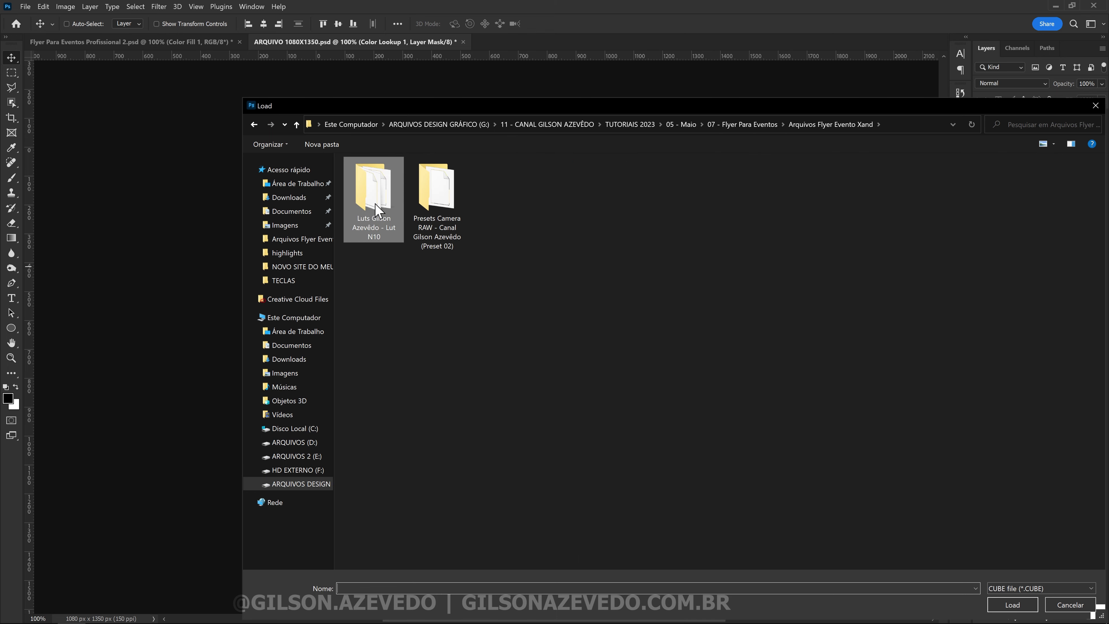
pyautogui.doubleClick(376, 236)
pyautogui.doubleClick(445, 178)
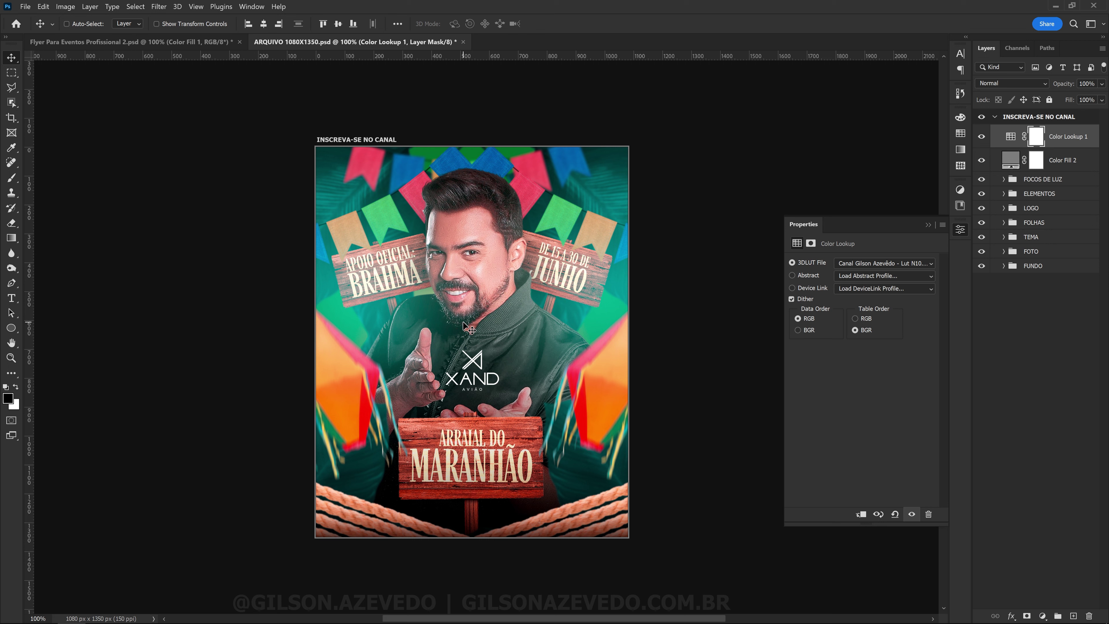
pyautogui.click(983, 137)
pyautogui.click(983, 138)
pyautogui.click(1068, 161)
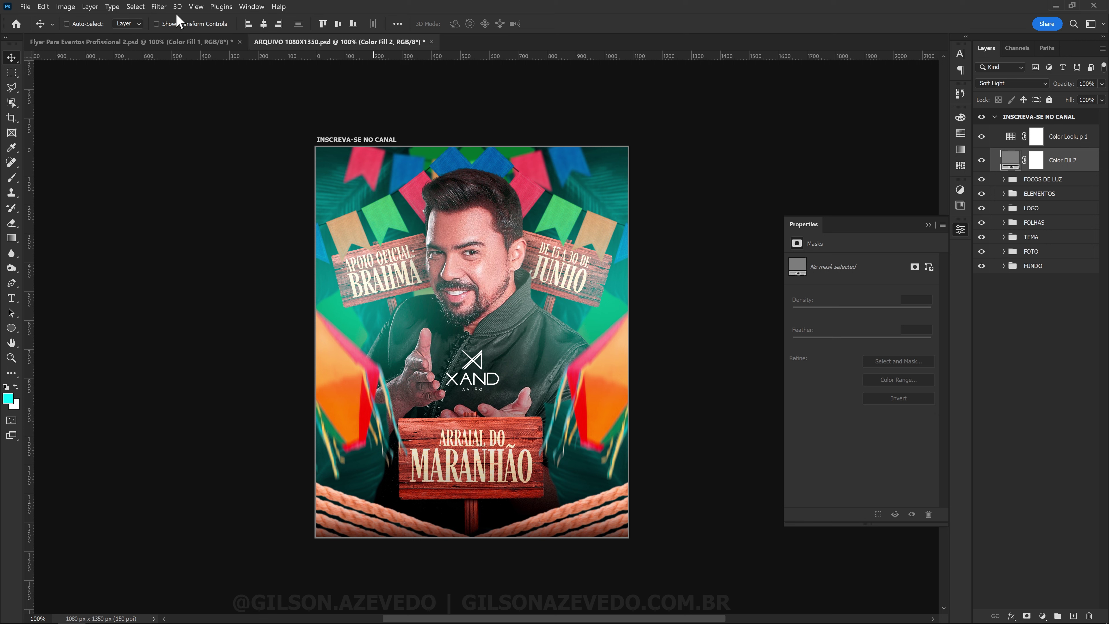
# Convert the grey fill to a smart object and add monochromatic Add Noise grain.
pyautogui.click(158, 7)
pyautogui.moveTo(168, 174)
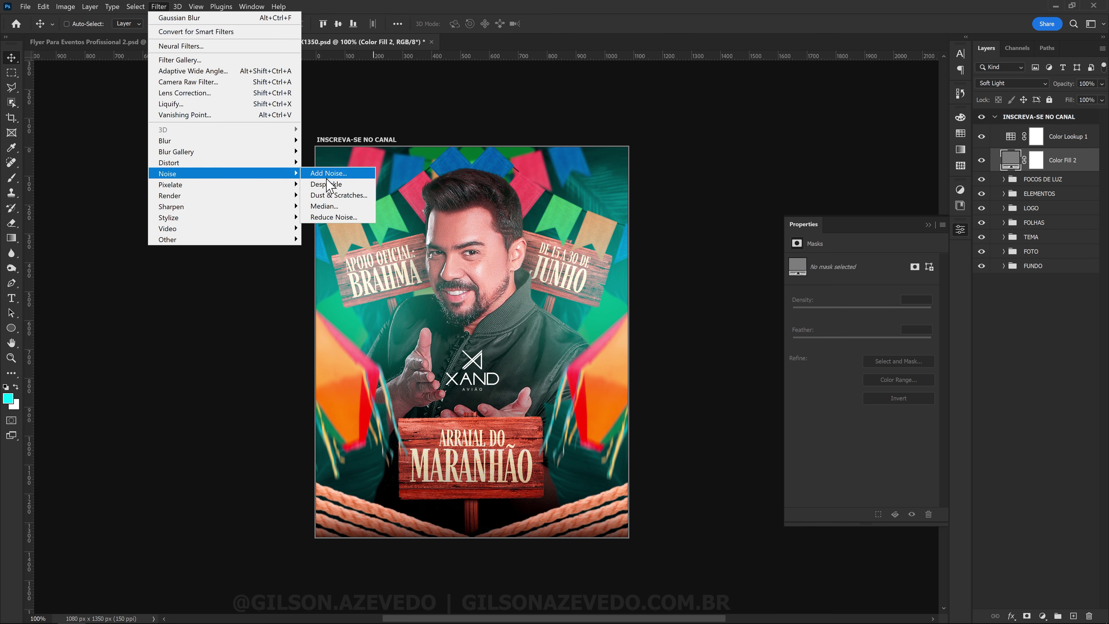
pyautogui.click(328, 179)
pyautogui.click(581, 249)
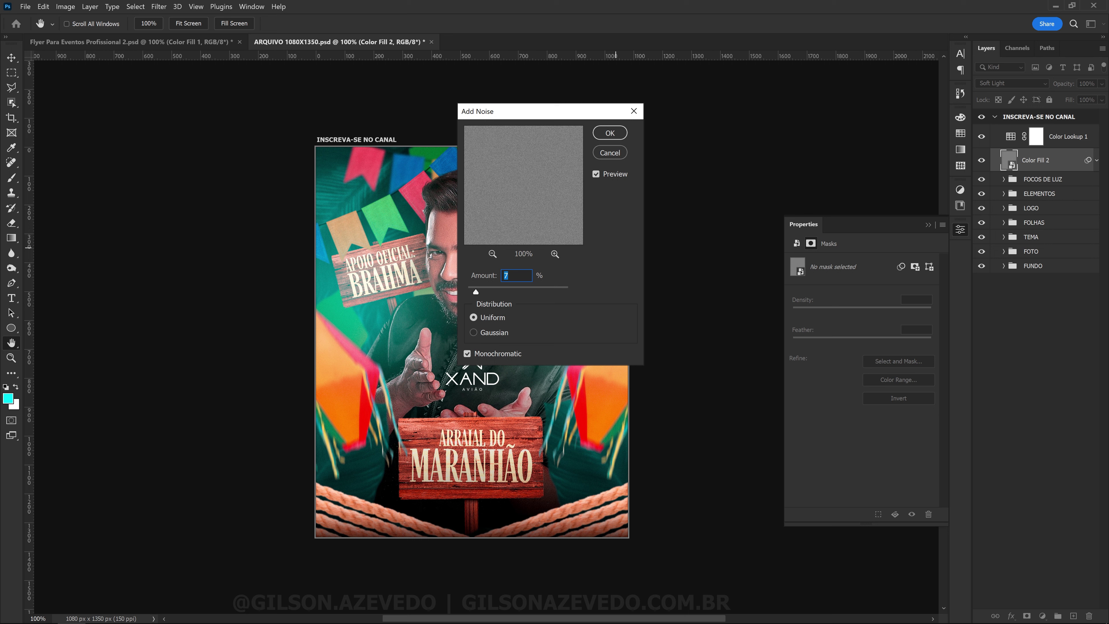
pyautogui.click(613, 135)
pyautogui.click(1097, 160)
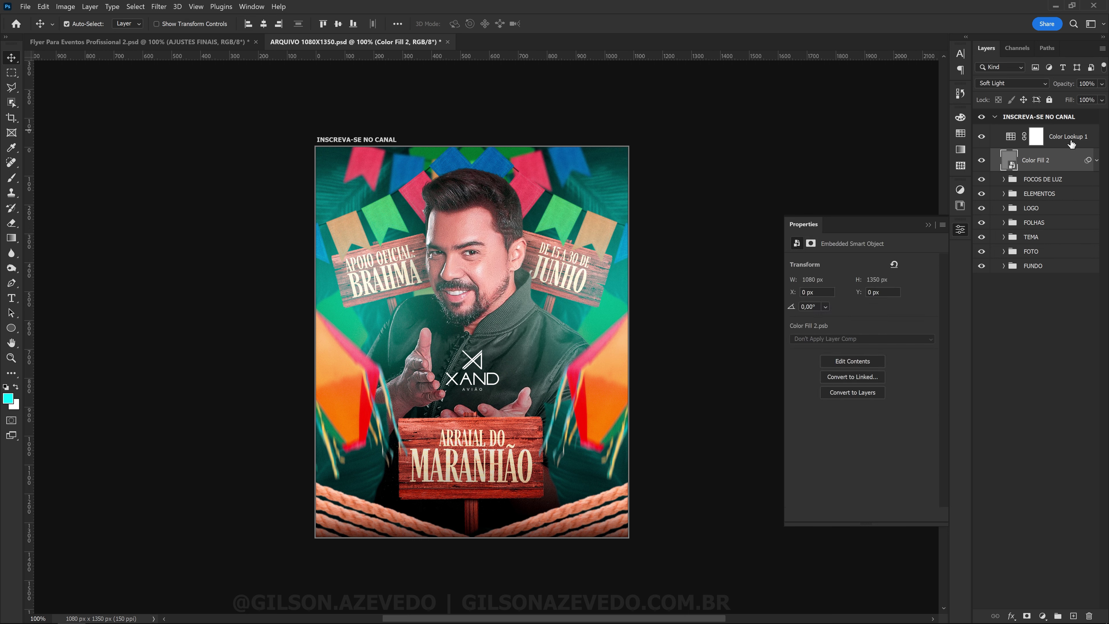
# Group the Color Lookup and grey fill layers as AJUSTE DE CORES.
pyautogui.keyDown('shift'); pyautogui.click(1070, 139); pyautogui.keyUp('shift')
pyautogui.hotkey('ctrl', 'g')
pyautogui.doubleClick(1033, 131)
pyautogui.write('AJUS')
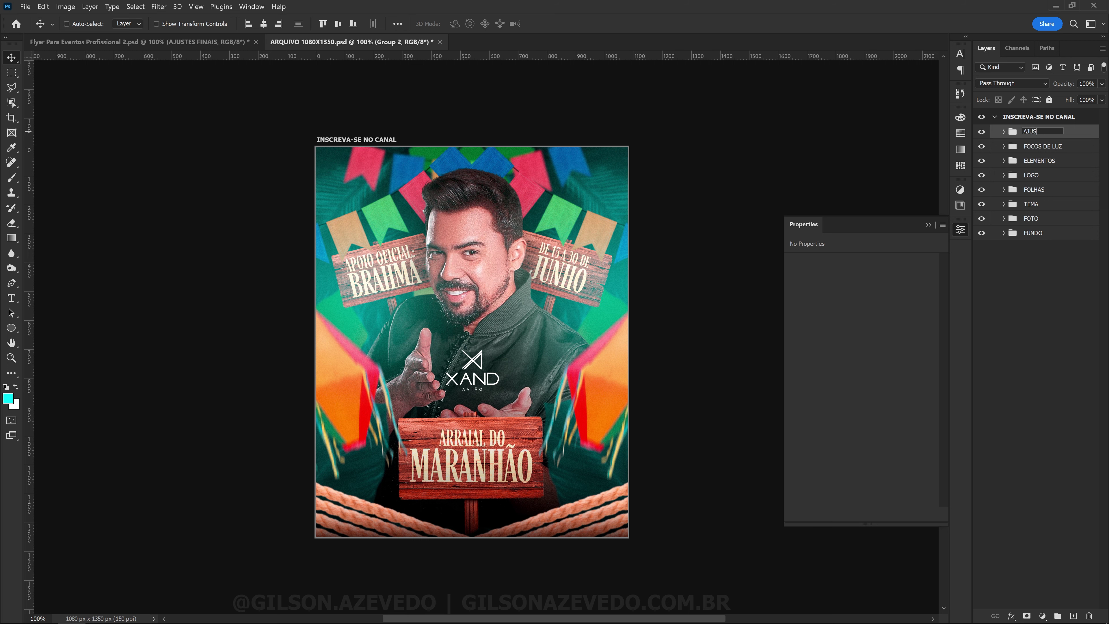
pyautogui.write('TE DE CORES')
pyautogui.press('Return')
# Stretch the bottom TEMA sign slightly taller downward with Free Transform.
pyautogui.click(1031, 204)
pyautogui.hotkey('ctrl', 't')
pyautogui.scroll(-2, 471, 545)
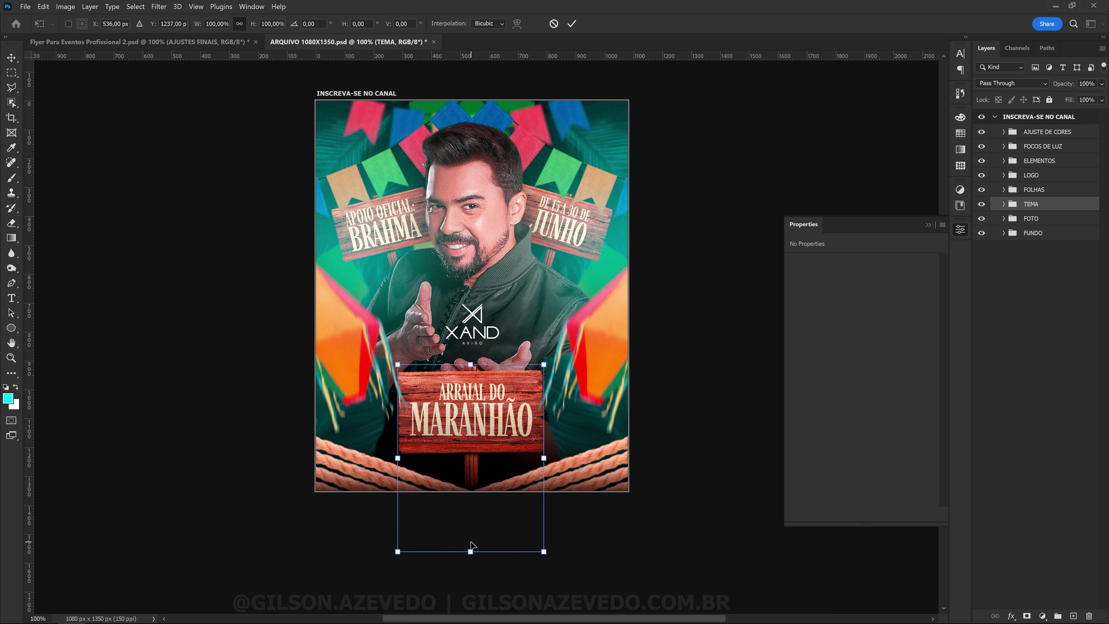
pyautogui.moveTo(471, 552); pyautogui.dragTo(471, 565)
pyautogui.press('Return')
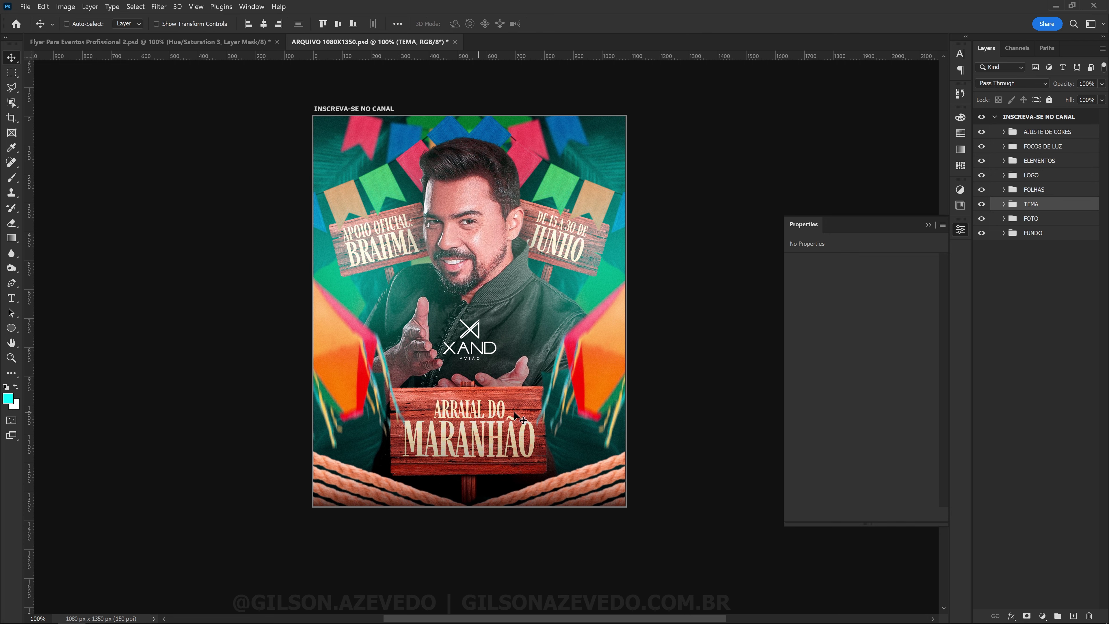
# Add a Hue/Saturation adjustment clipped to PLCA-MADEIRA with Saturation at -27.
pyautogui.click(1004, 204)
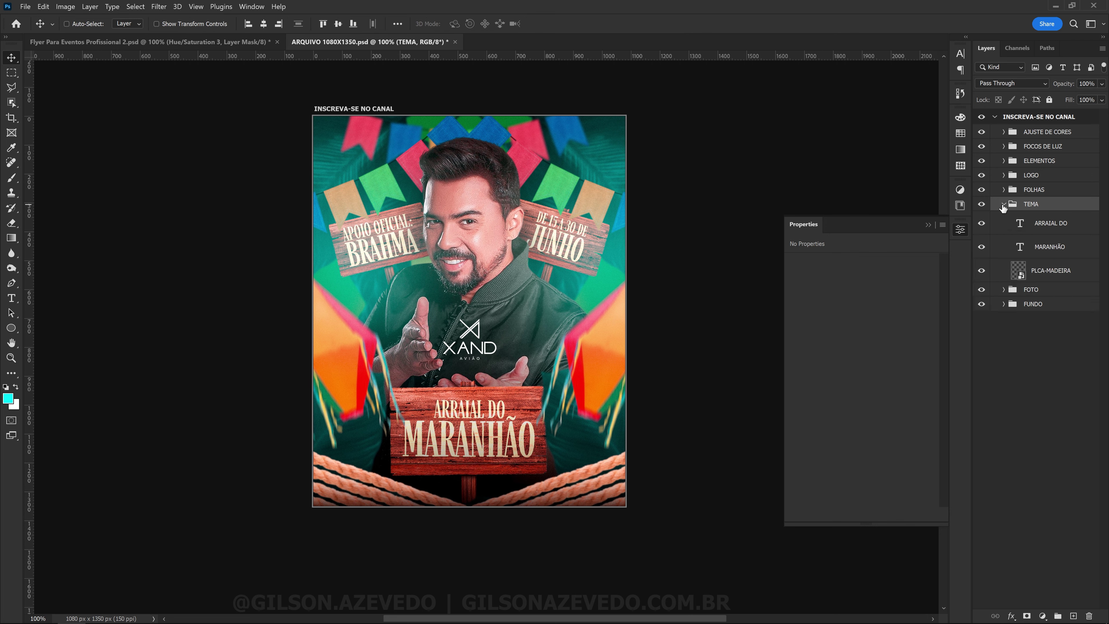
pyautogui.click(1051, 270)
pyautogui.click(1043, 616)
pyautogui.click(1016, 509)
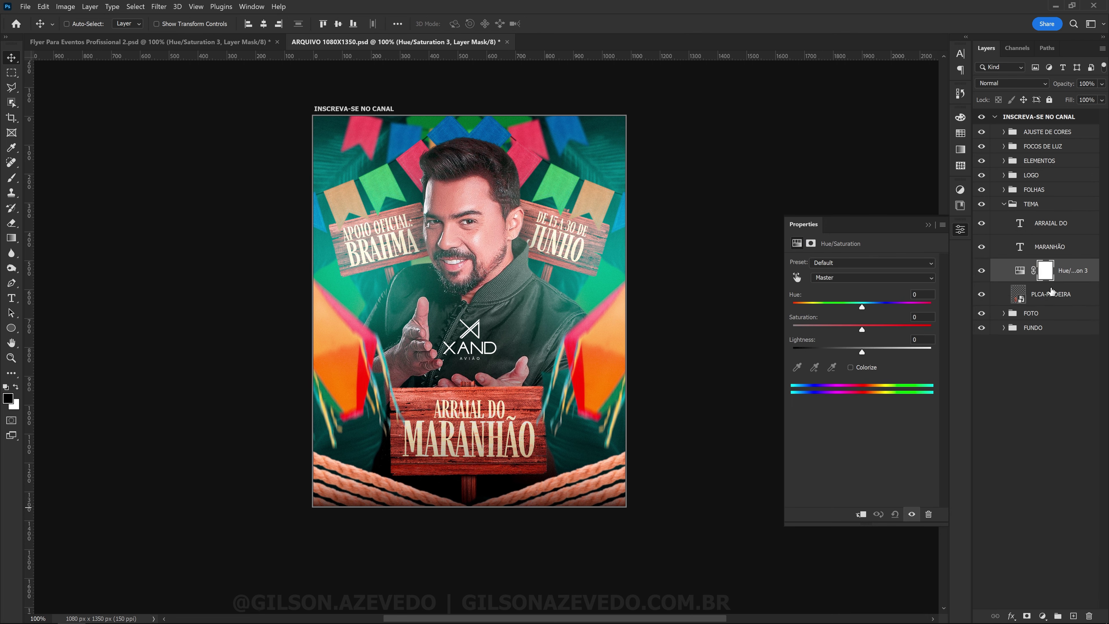
pyautogui.keyDown('alt'); pyautogui.click(1052, 290); pyautogui.keyUp('alt')
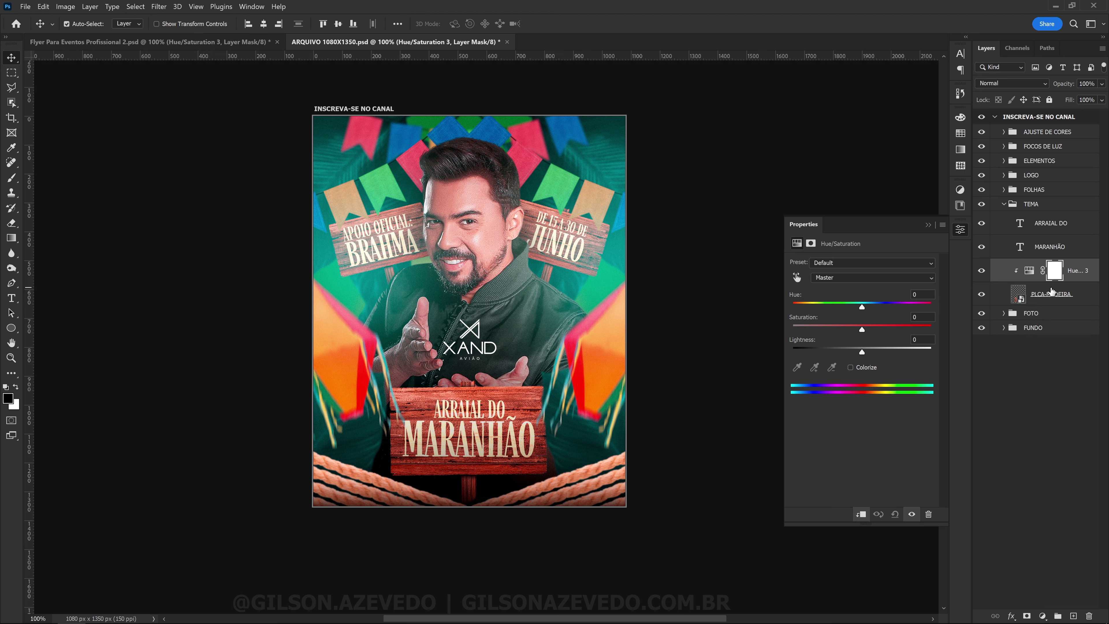
pyautogui.moveTo(850, 328); pyautogui.dragTo(843, 329)
# Add a Curves adjustment to PLCA-MADEIRA to adjust the wood's tones, then collapse TEMA.
pyautogui.click(1051, 293)
pyautogui.click(1044, 616)
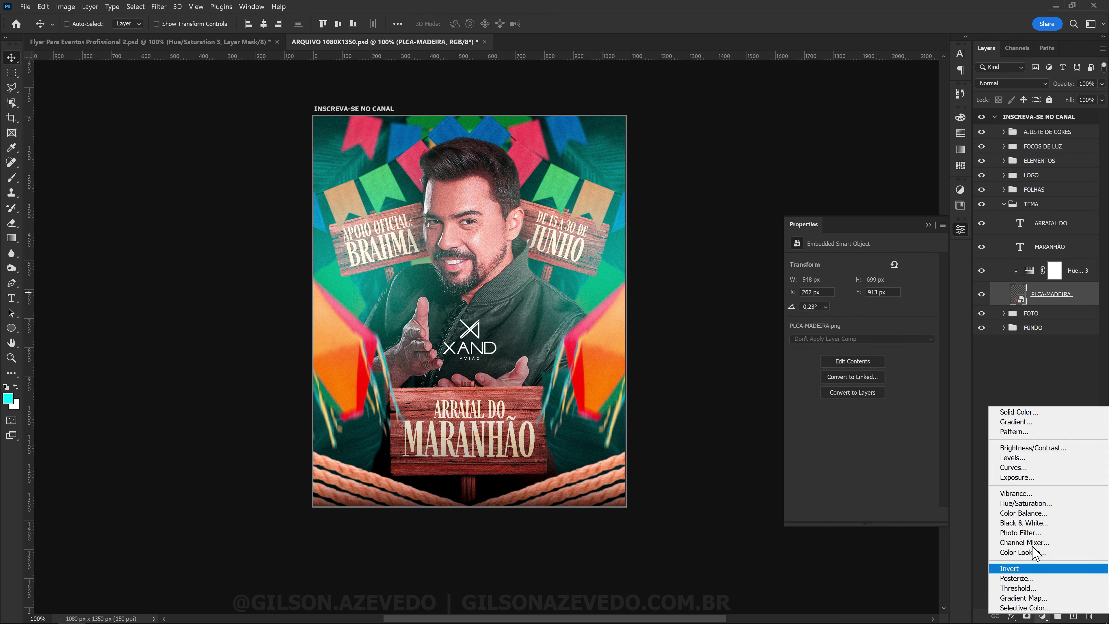
pyautogui.click(1015, 467)
pyautogui.moveTo(829, 390); pyautogui.dragTo(837, 386)
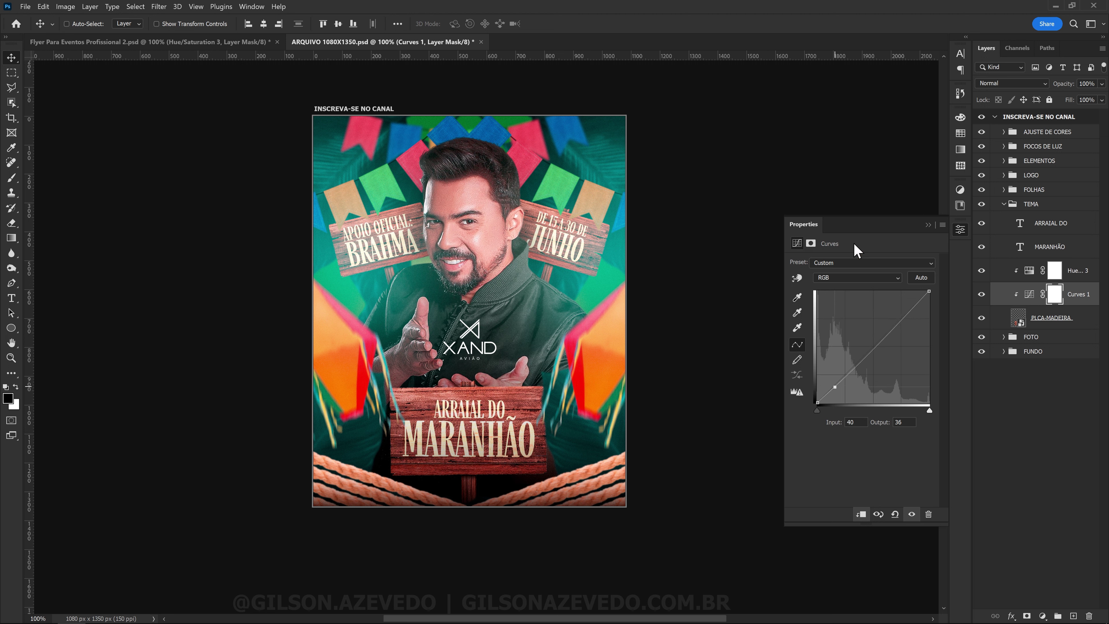
pyautogui.click(1001, 205)
pyautogui.click(1003, 204)
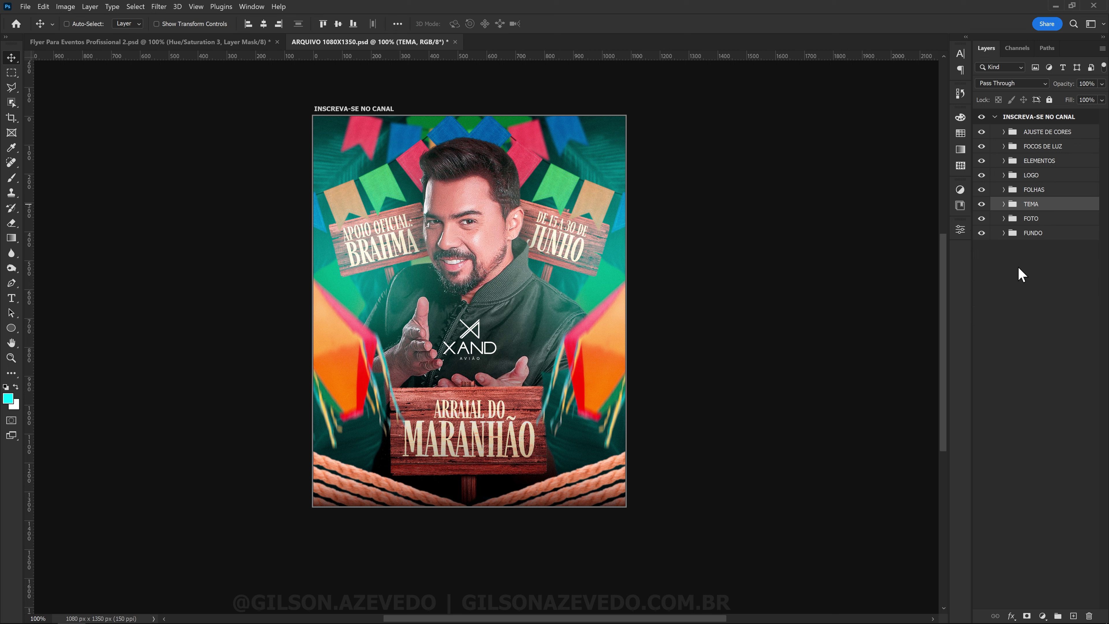
# Merge all visible layers into a new layer and convert it to a smart object.
pyautogui.click(1048, 134)
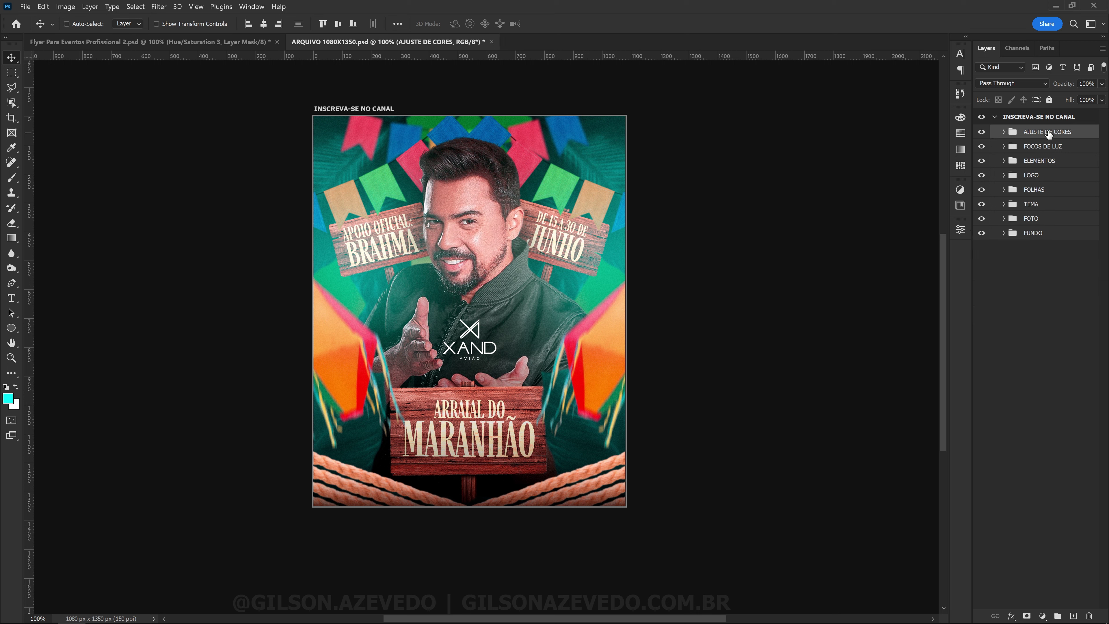
pyautogui.press('ctrl')
pyautogui.rightClick(1061, 130)
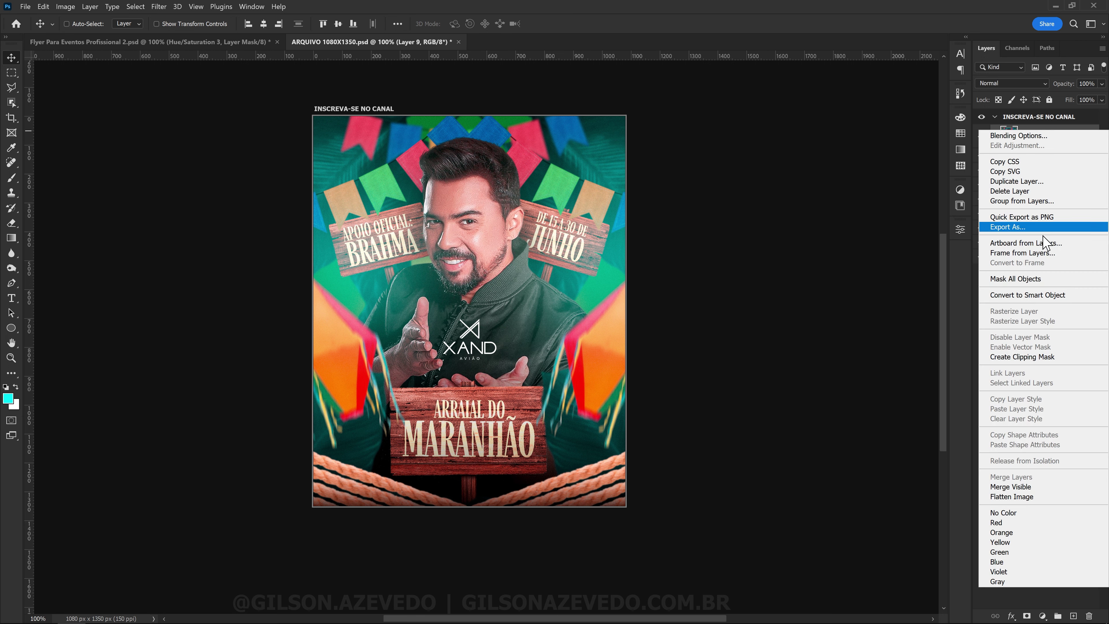
pyautogui.click(1057, 290)
# Apply the Preset 02 .xmp settings to the merged layer with the Camera Raw Filter.
pyautogui.click(153, 6)
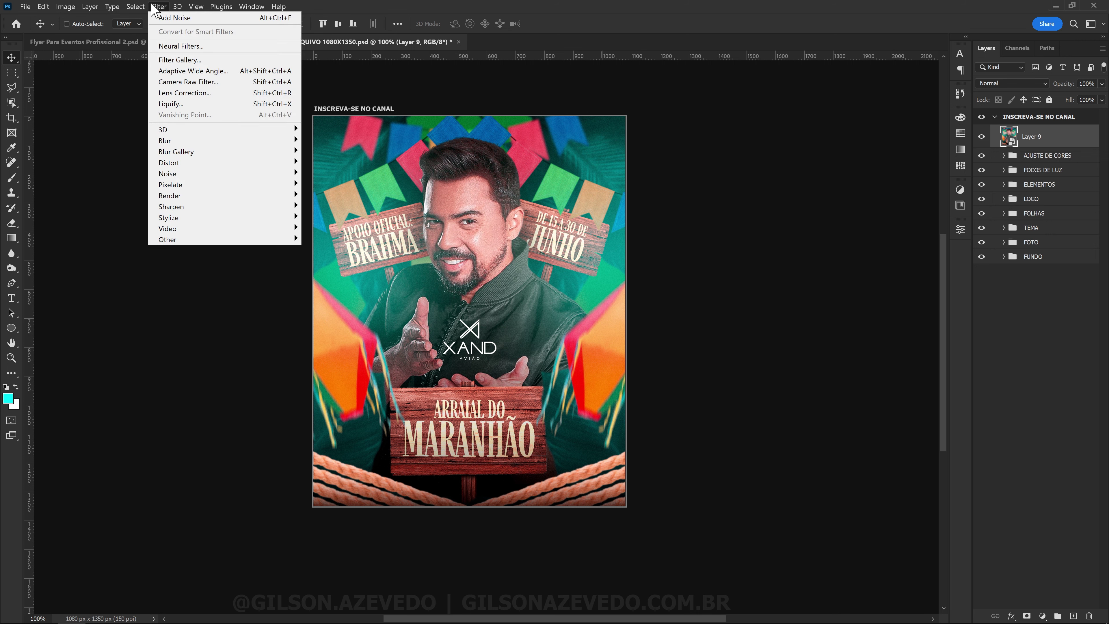
pyautogui.click(226, 82)
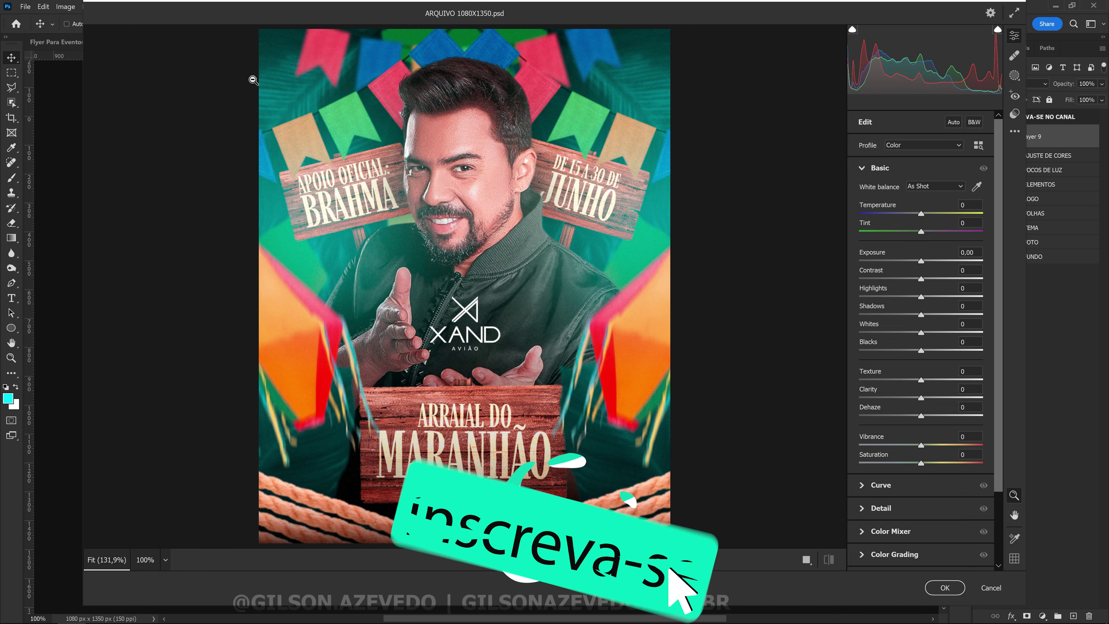
pyautogui.keyDown('alt'); pyautogui.click(464, 175); pyautogui.keyUp('alt')
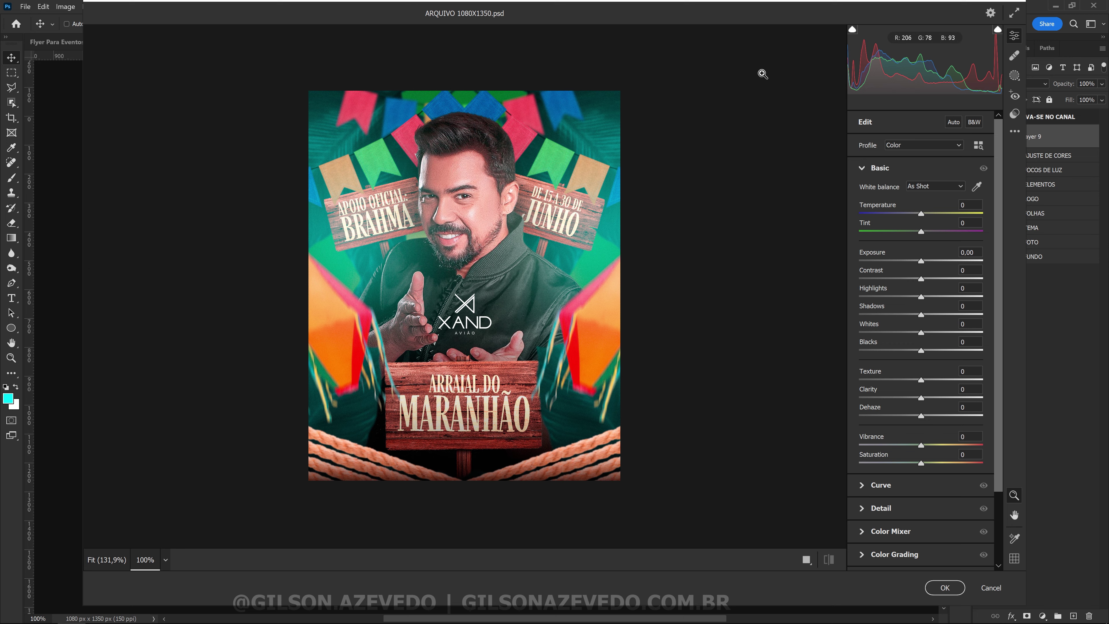
pyautogui.click(875, 172)
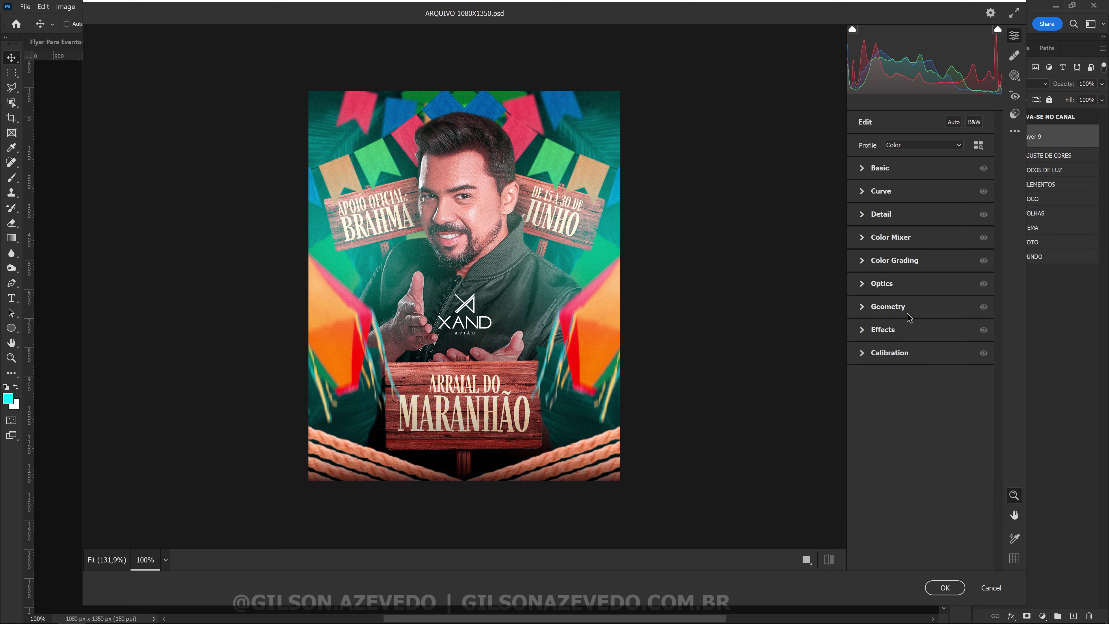
pyautogui.click(1015, 132)
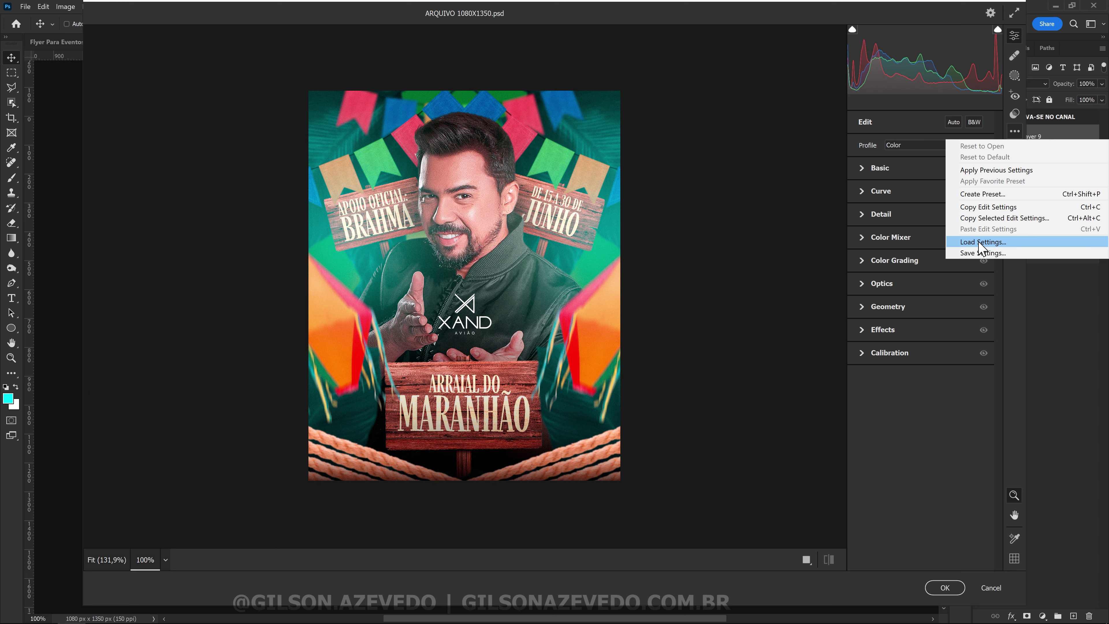
pyautogui.click(980, 243)
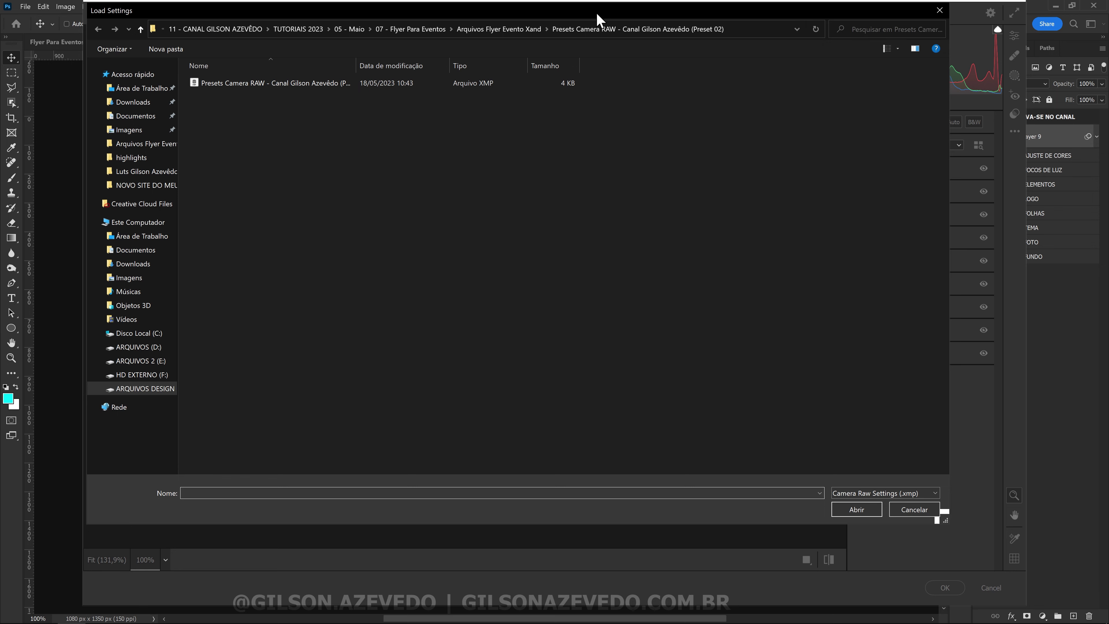
pyautogui.click(511, 29)
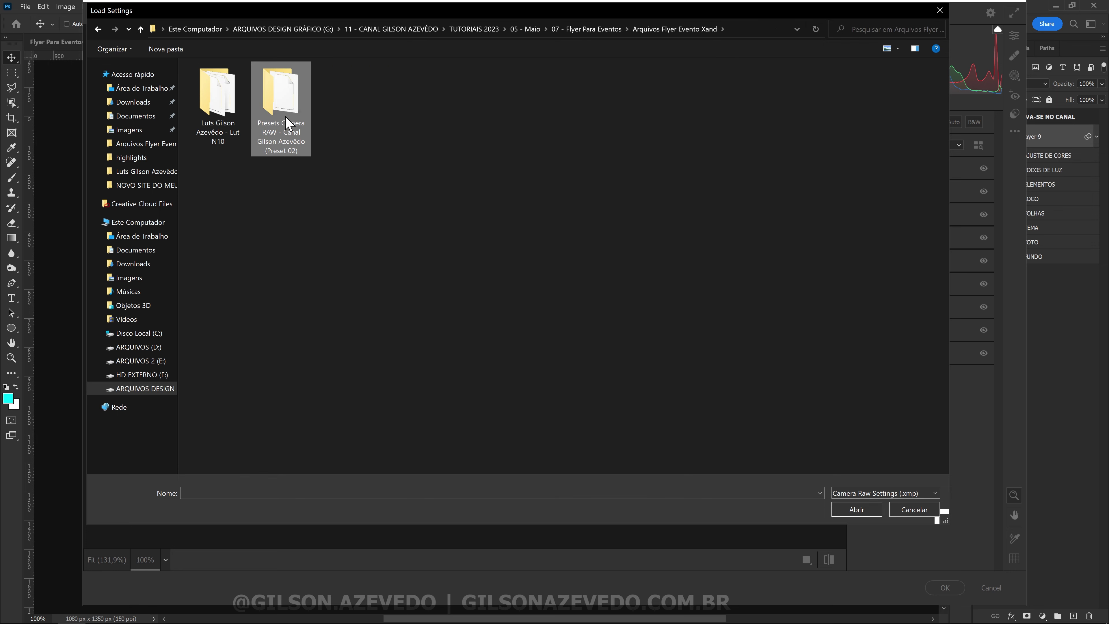
pyautogui.press('Escape')
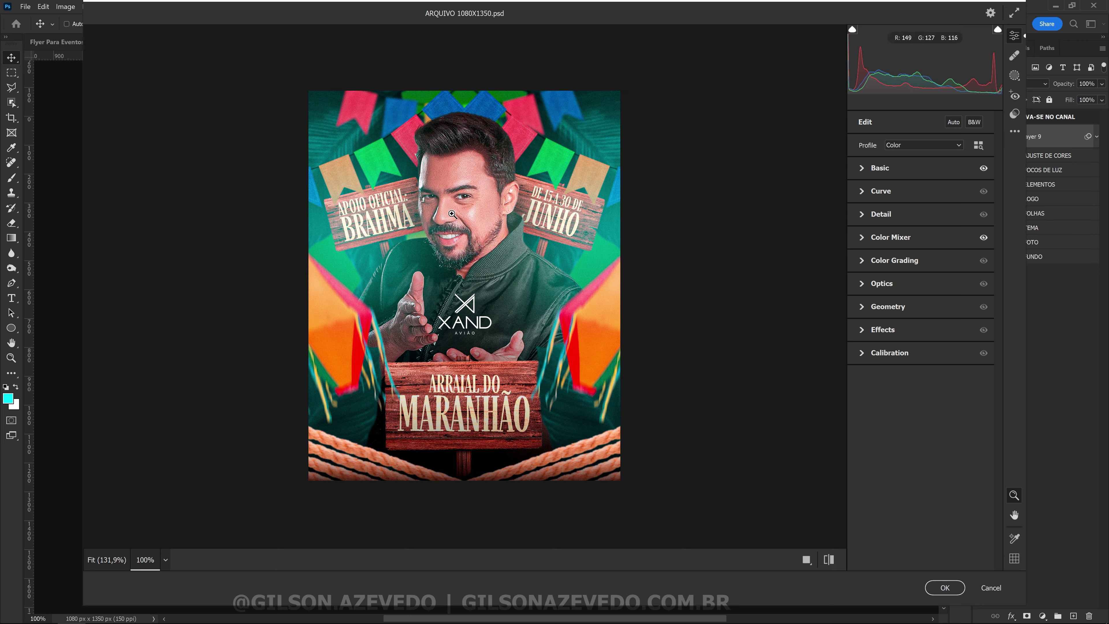
pyautogui.click(944, 587)
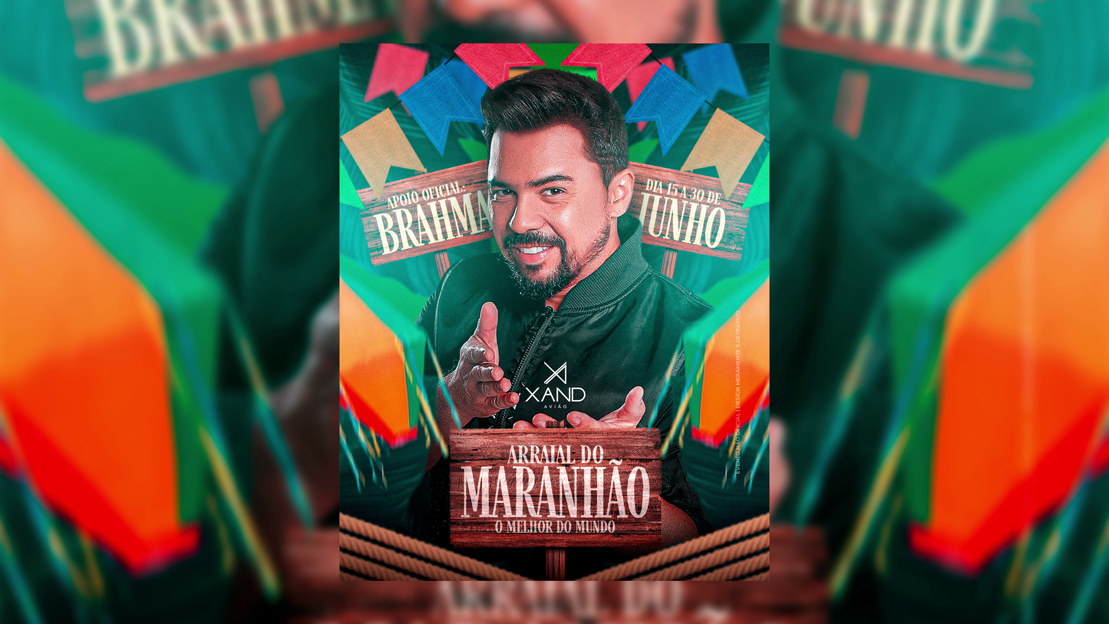